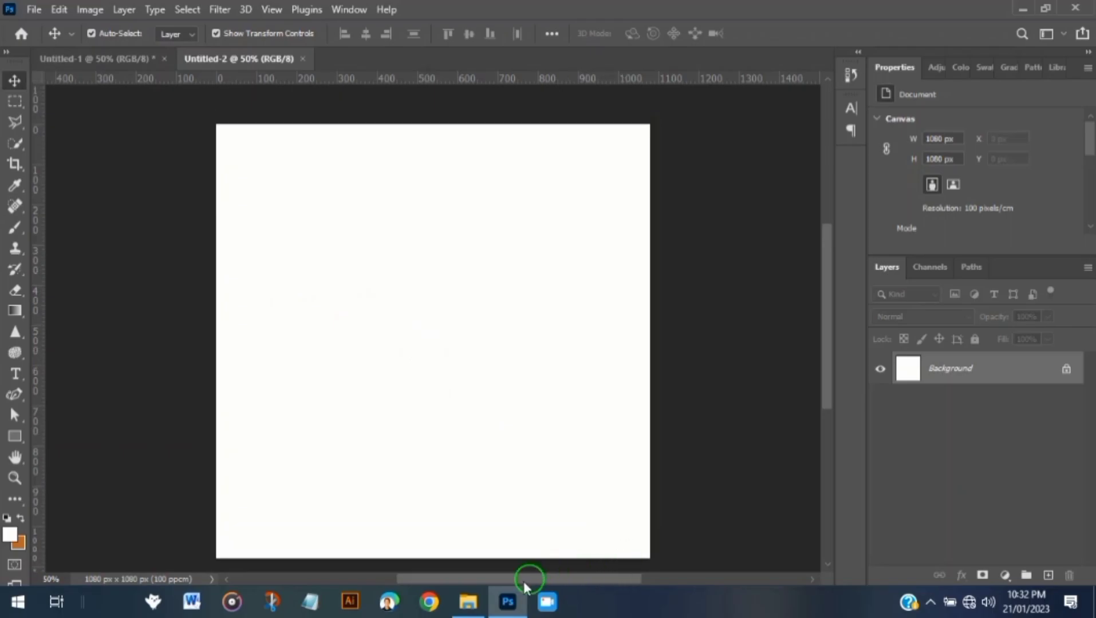
Place the STAGE BG image from the ASSETS USED folder and scale it to 300% so it fills the canvas
{"action": "left_click", "coordinate": [623, 203]}
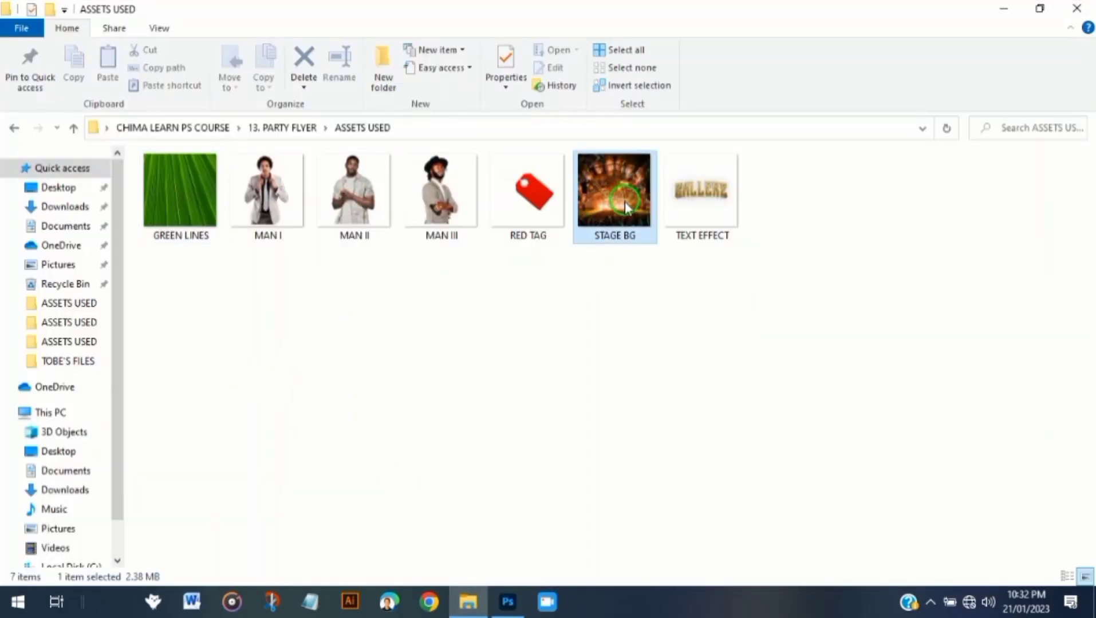
{"action": "left_click_drag", "start_coordinate": [623, 206], "coordinate": [439, 440]}
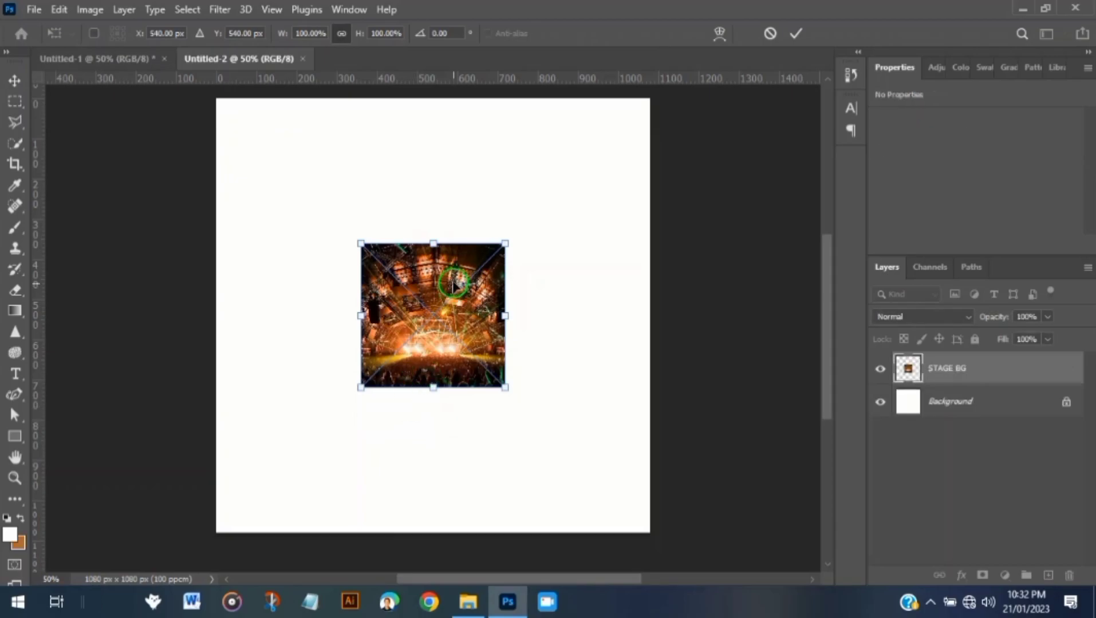
{"action": "left_click_drag", "start_coordinate": [431, 245], "coordinate": [433, 100]}
{"action": "left_click_drag", "start_coordinate": [435, 387], "coordinate": [464, 510]}
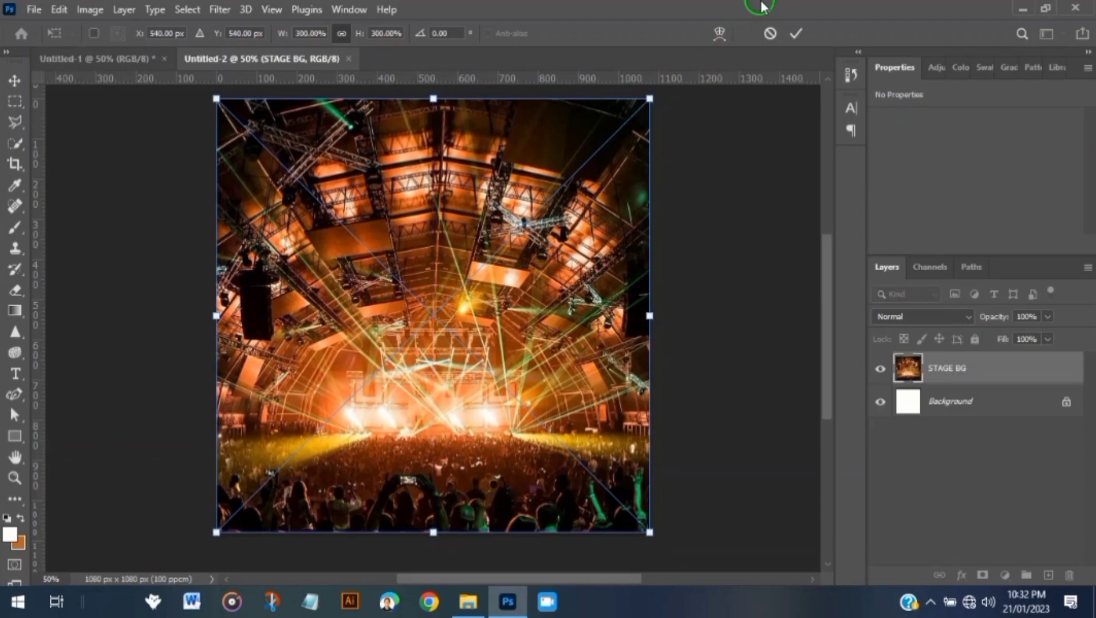
{"action": "left_click", "coordinate": [798, 31]}
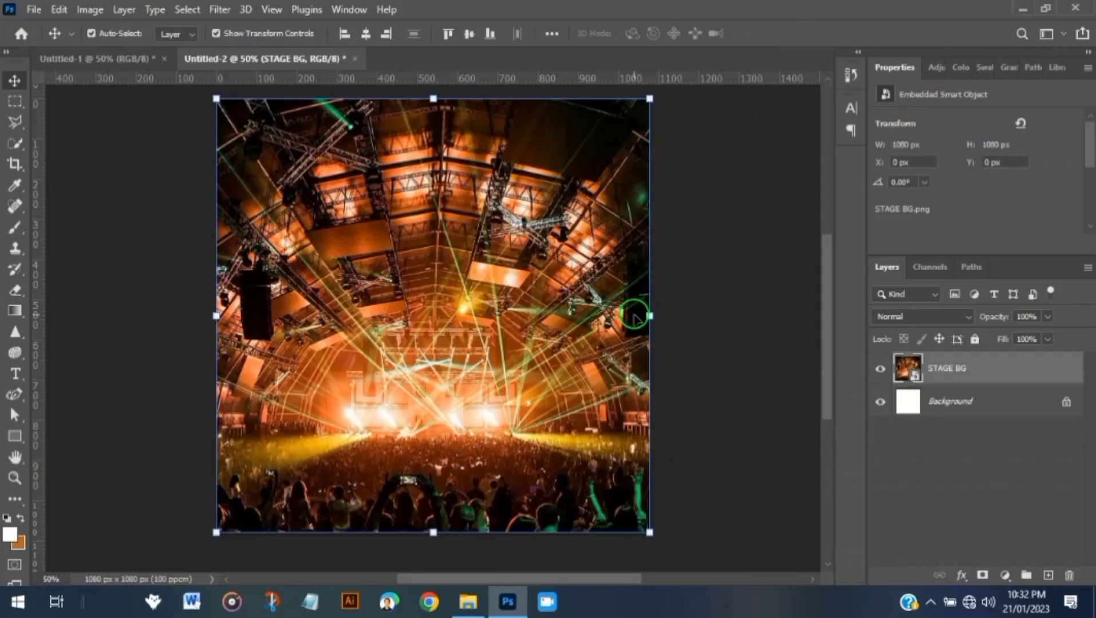
Apply a Gaussian Blur with a radius of 2.5 pixels to the STAGE BG layer
{"action": "left_click", "coordinate": [221, 10]}
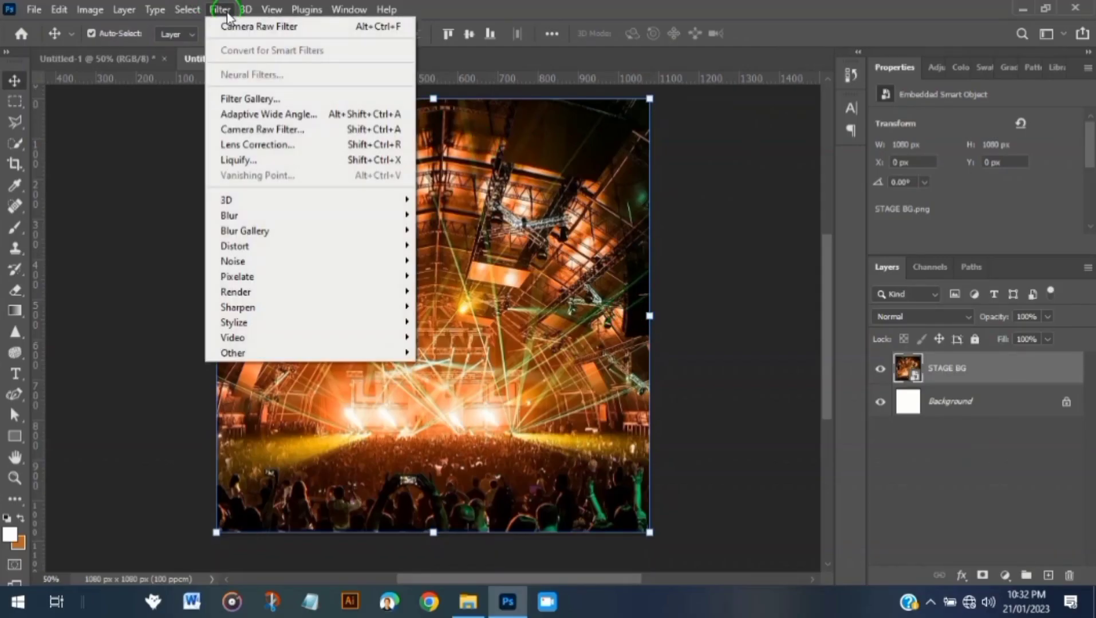
{"action": "mouse_move", "coordinate": [304, 215]}
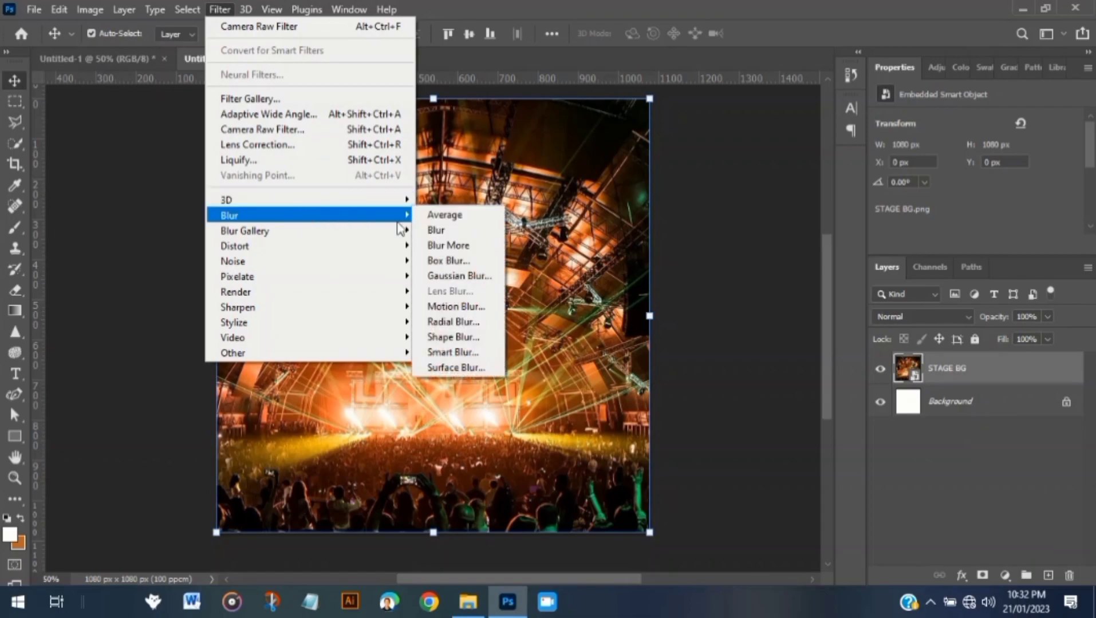
{"action": "left_click", "coordinate": [449, 277]}
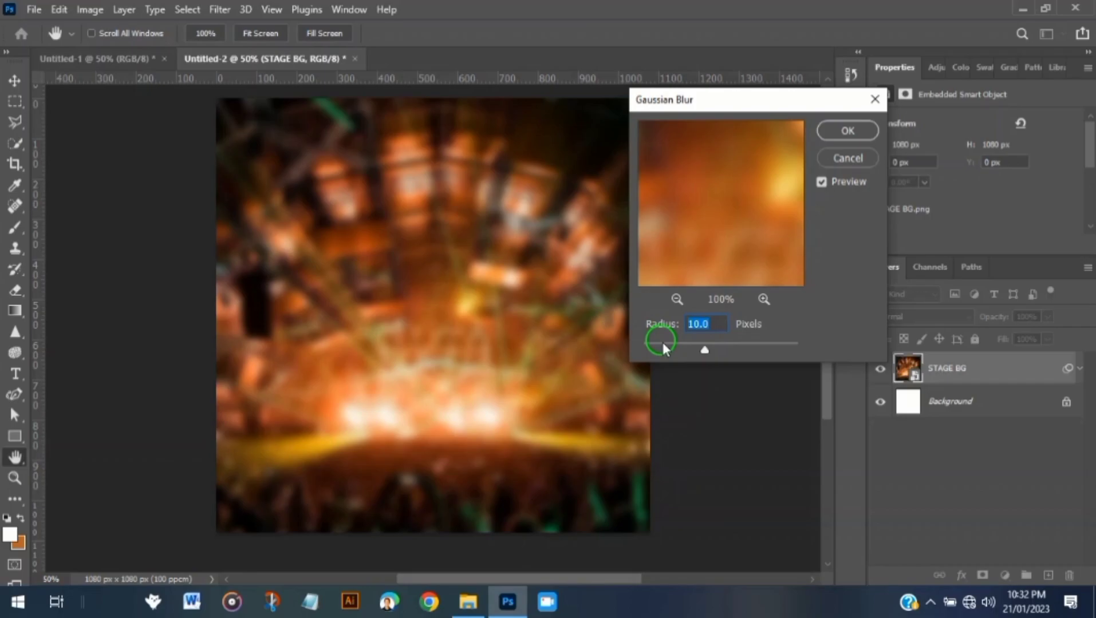
{"action": "left_click_drag", "start_coordinate": [672, 350], "coordinate": [664, 347]}
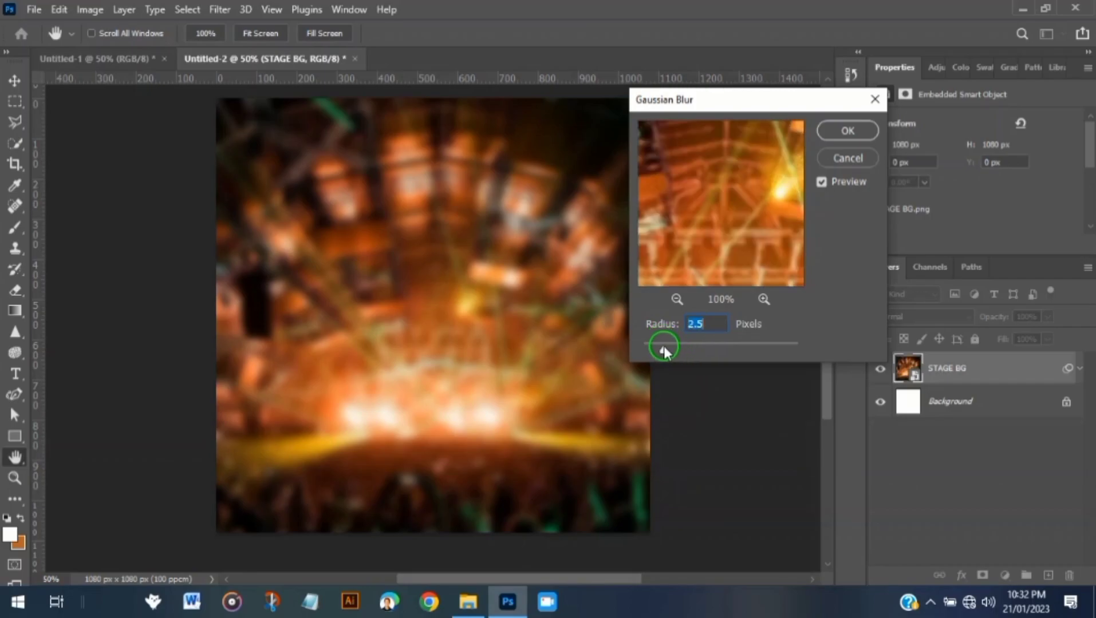
{"action": "left_click", "coordinate": [848, 130]}
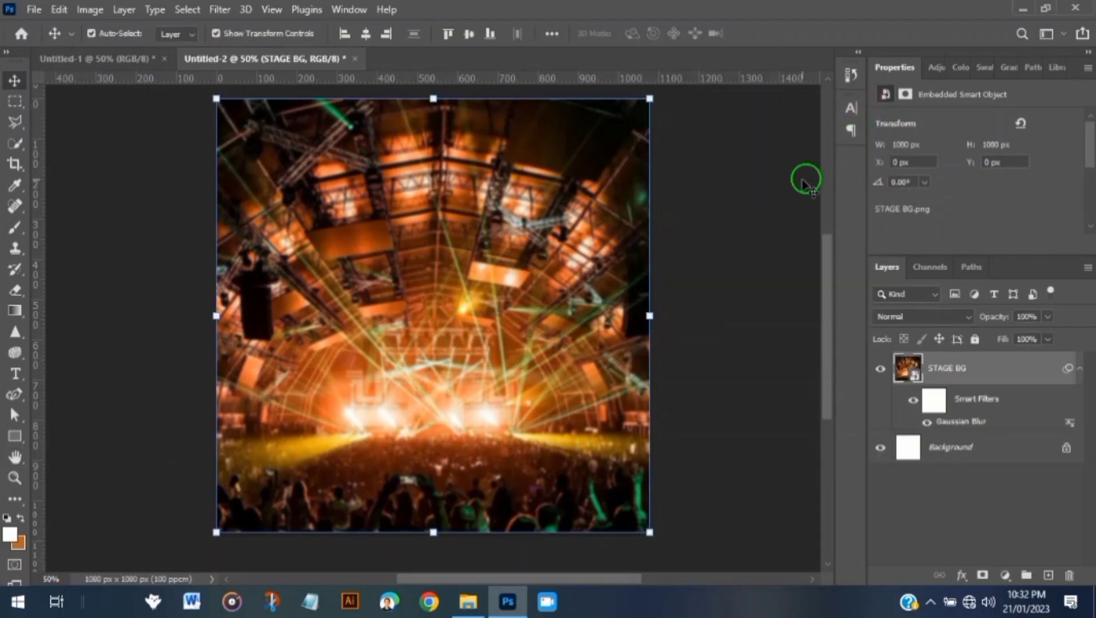
{"action": "left_click", "coordinate": [220, 9]}
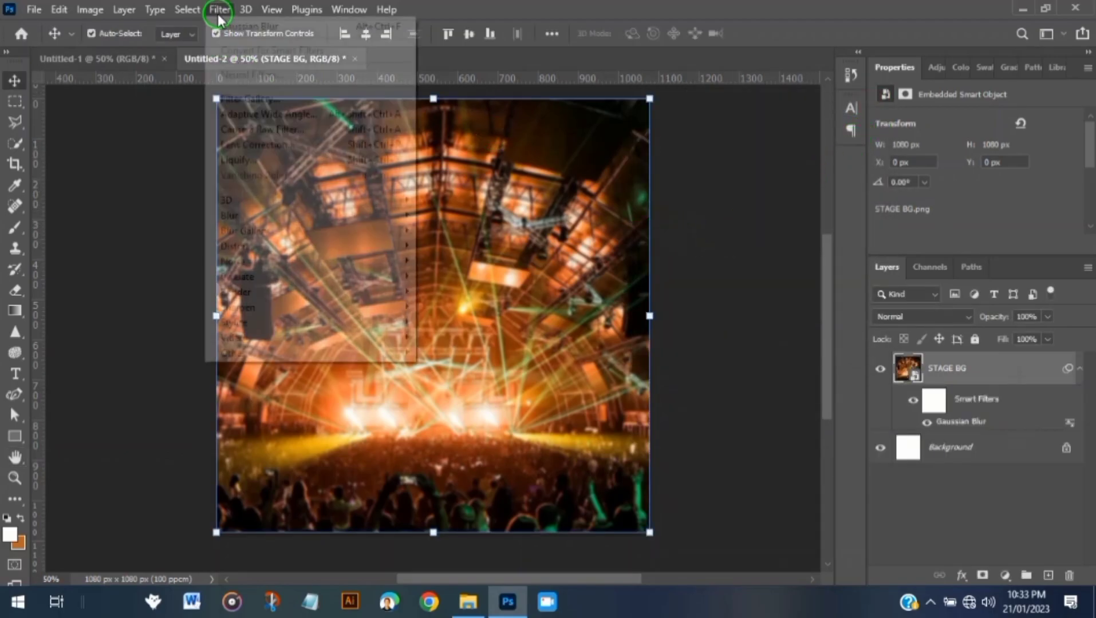
{"action": "mouse_move", "coordinate": [337, 220]}
{"action": "left_click", "coordinate": [496, 267]}
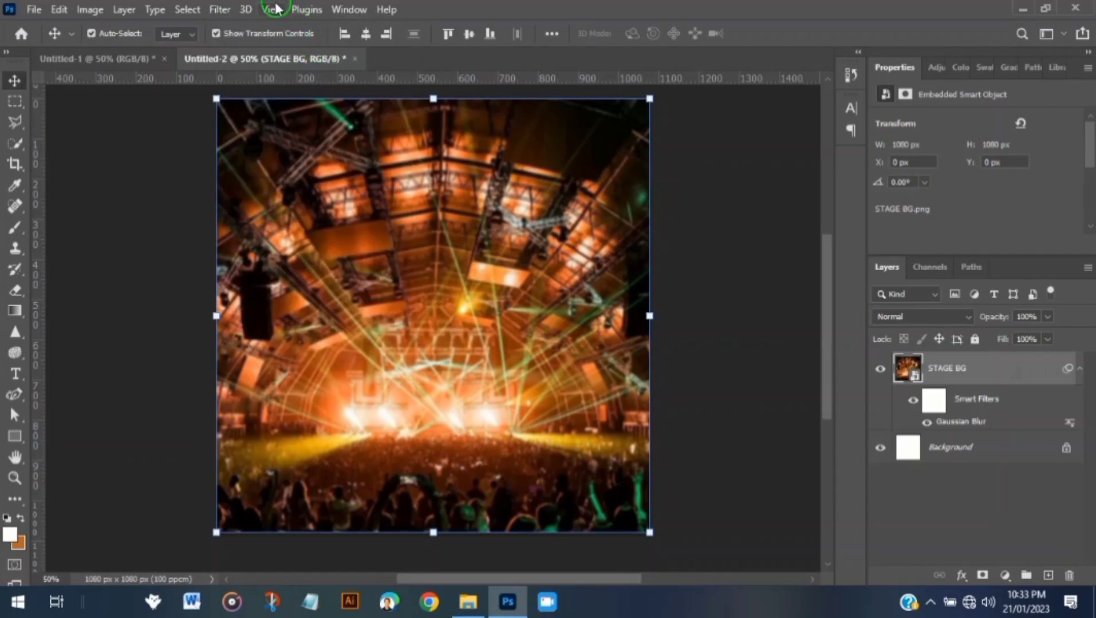
Start the Camera Raw Filter on the STAGE BG layer and set exposure to +0.55 and contrast to +61
{"action": "left_click", "coordinate": [218, 7]}
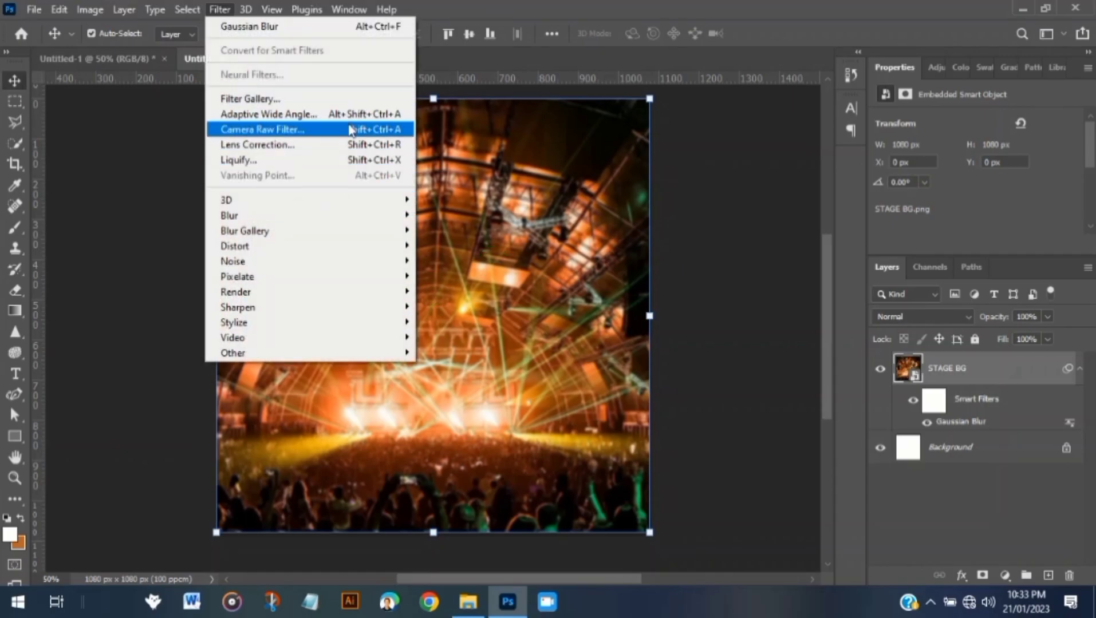
{"action": "left_click", "coordinate": [349, 129]}
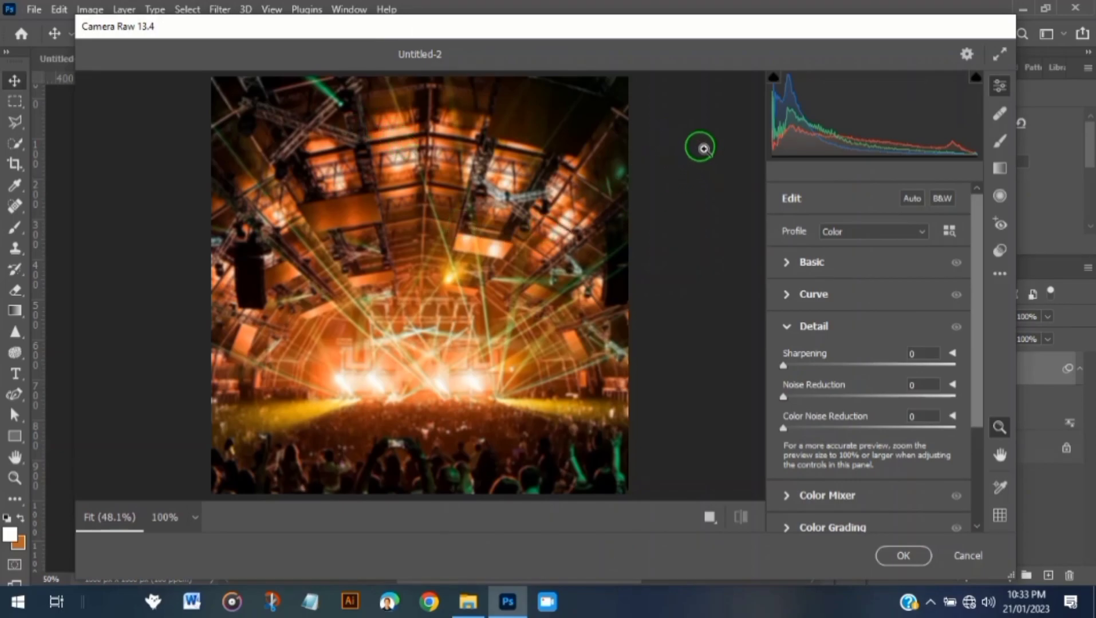
{"action": "left_click", "coordinate": [789, 267]}
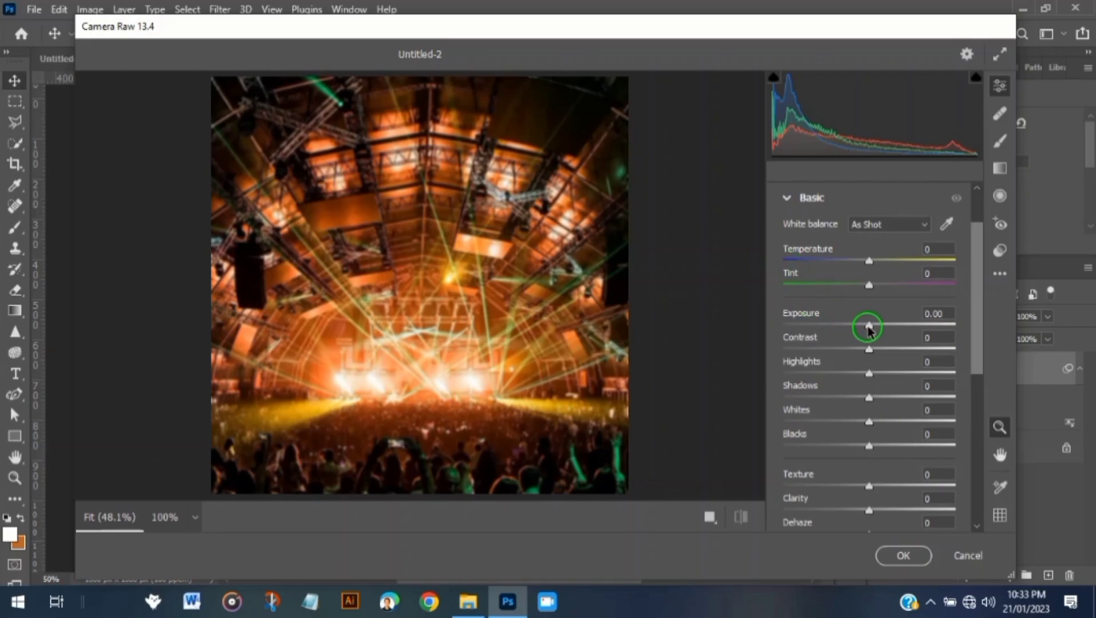
{"action": "left_click_drag", "start_coordinate": [869, 329], "coordinate": [879, 333]}
{"action": "left_click", "coordinate": [869, 352]}
{"action": "left_click_drag", "start_coordinate": [869, 355], "coordinate": [913, 357]}
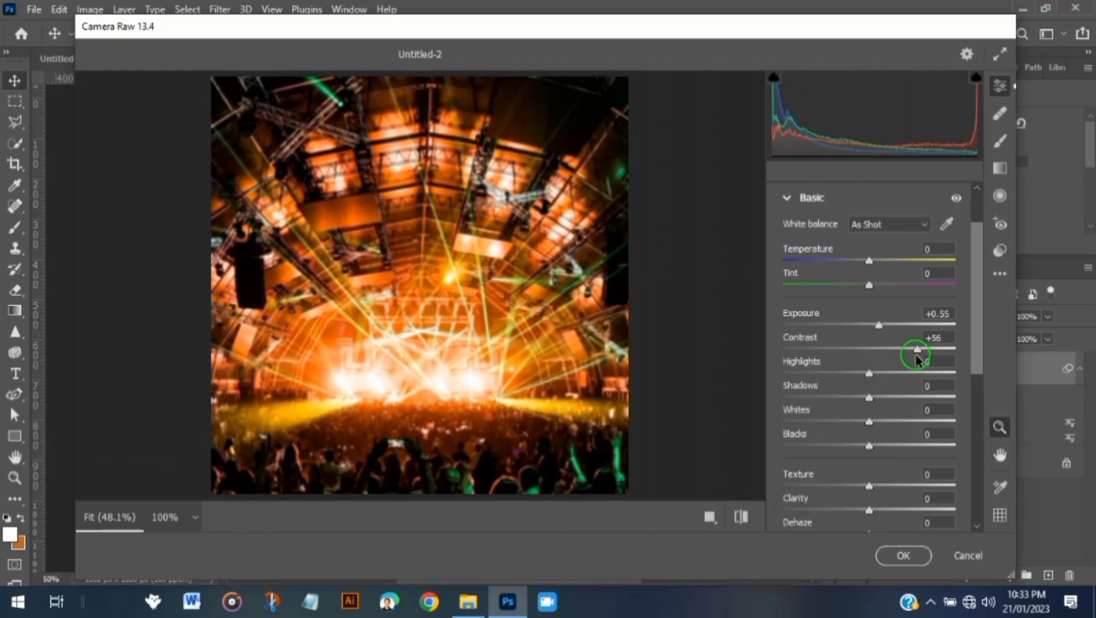
{"action": "left_click", "coordinate": [879, 375]}
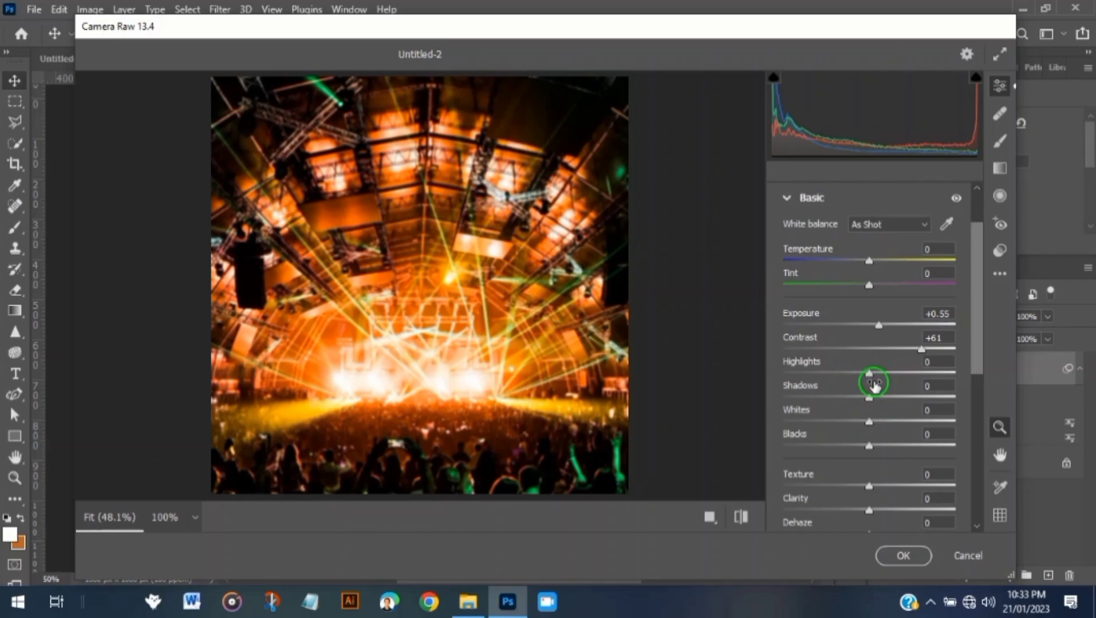
Set the Camera Raw texture to +100, clarity to +6 and vibrance to +10
{"action": "scroll", "coordinate": [873, 408], "scroll_direction": "down", "scroll_amount": 3}
{"action": "left_click_drag", "start_coordinate": [869, 426], "coordinate": [967, 426]}
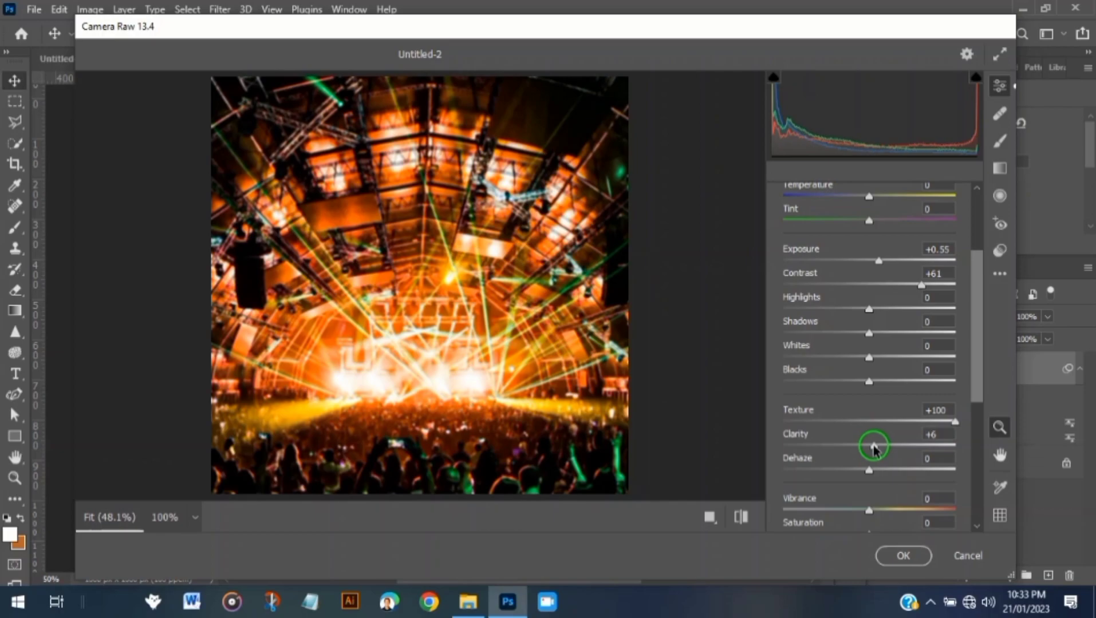
{"action": "scroll", "coordinate": [873, 449], "scroll_direction": "down", "scroll_amount": 5}
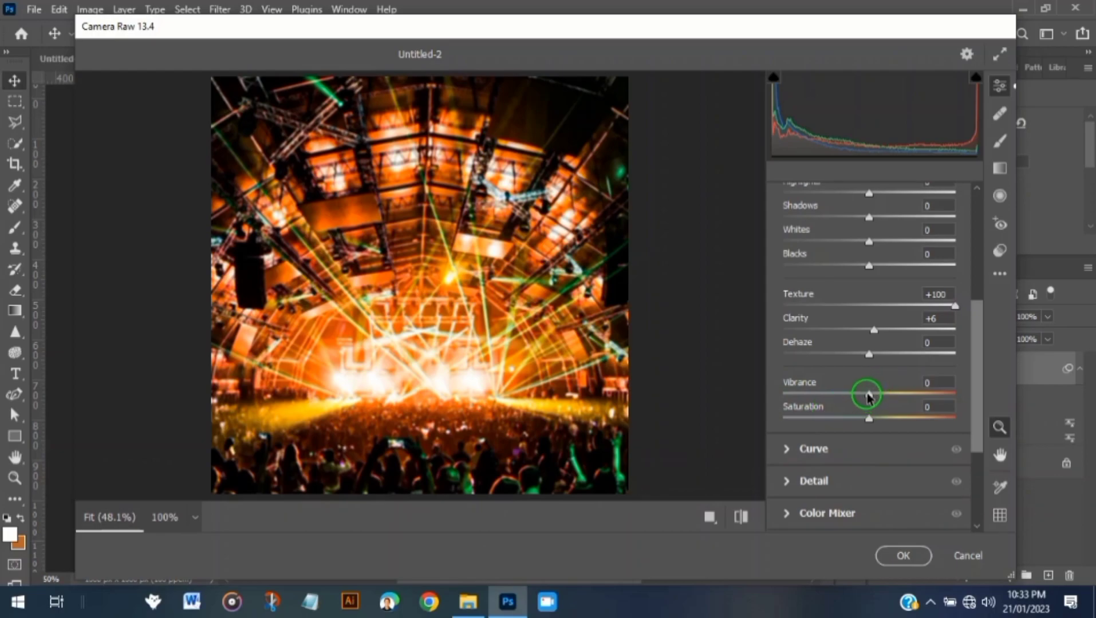
{"action": "left_click_drag", "start_coordinate": [869, 395], "coordinate": [879, 399]}
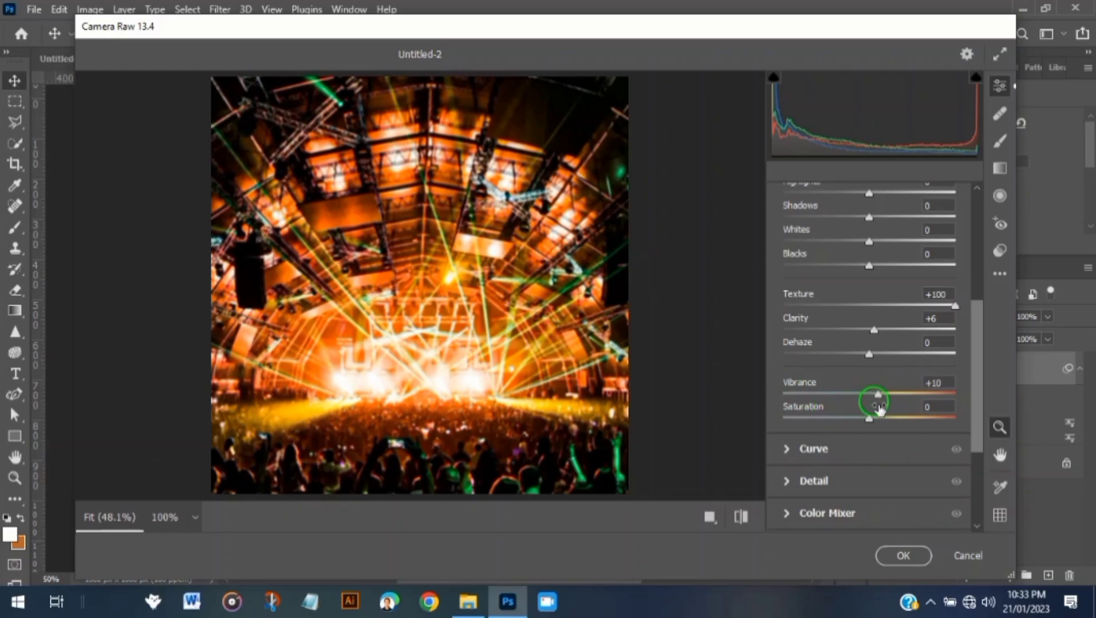
{"action": "scroll", "coordinate": [847, 396], "scroll_direction": "down", "scroll_amount": 4}
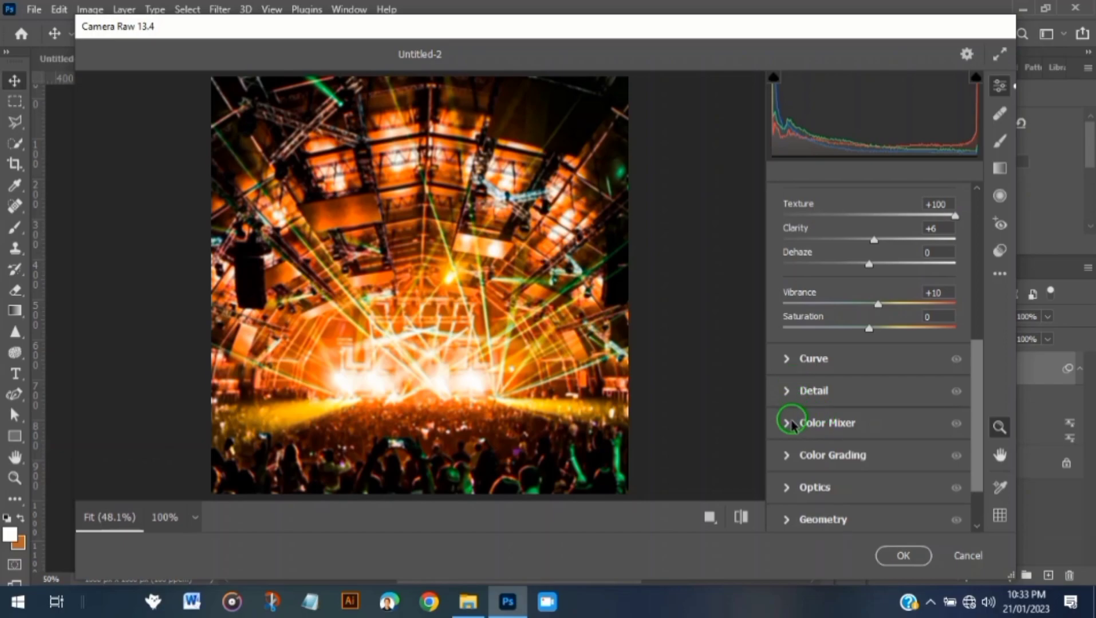
Set the Camera Raw sharpening to 106 and apply the filter to the stage image
{"action": "left_click", "coordinate": [789, 393]}
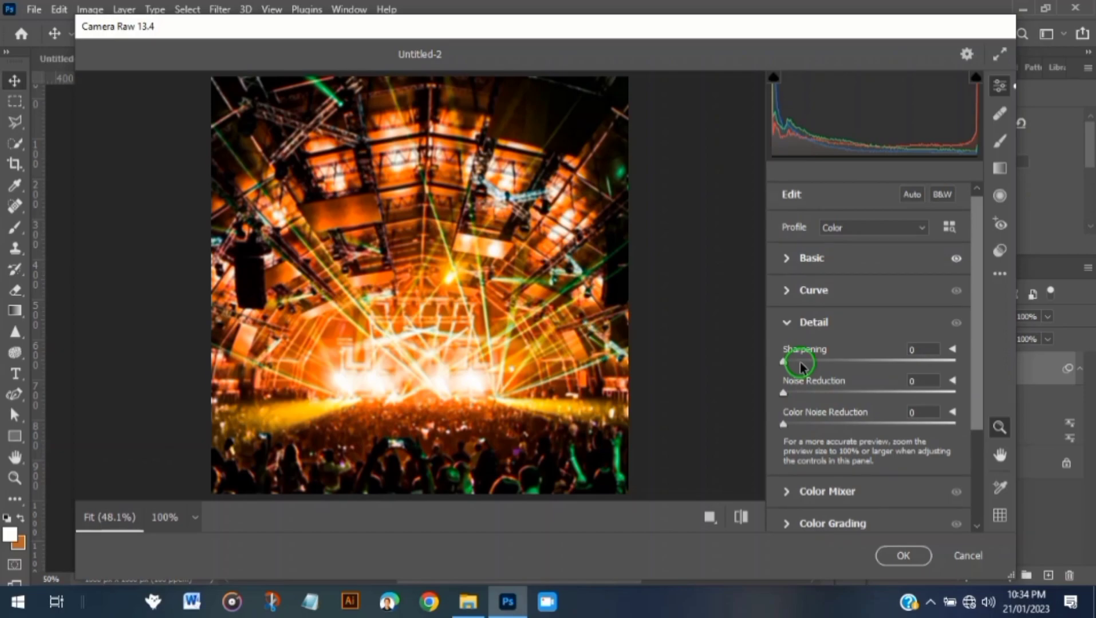
{"action": "left_click_drag", "start_coordinate": [801, 366], "coordinate": [859, 367]}
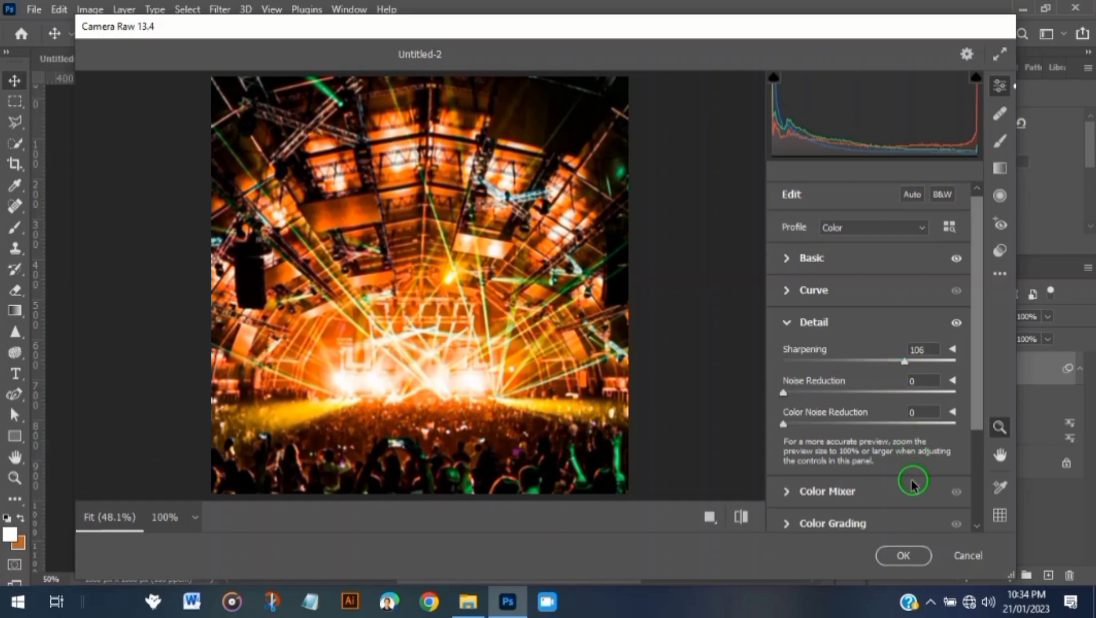
{"action": "left_click", "coordinate": [902, 556]}
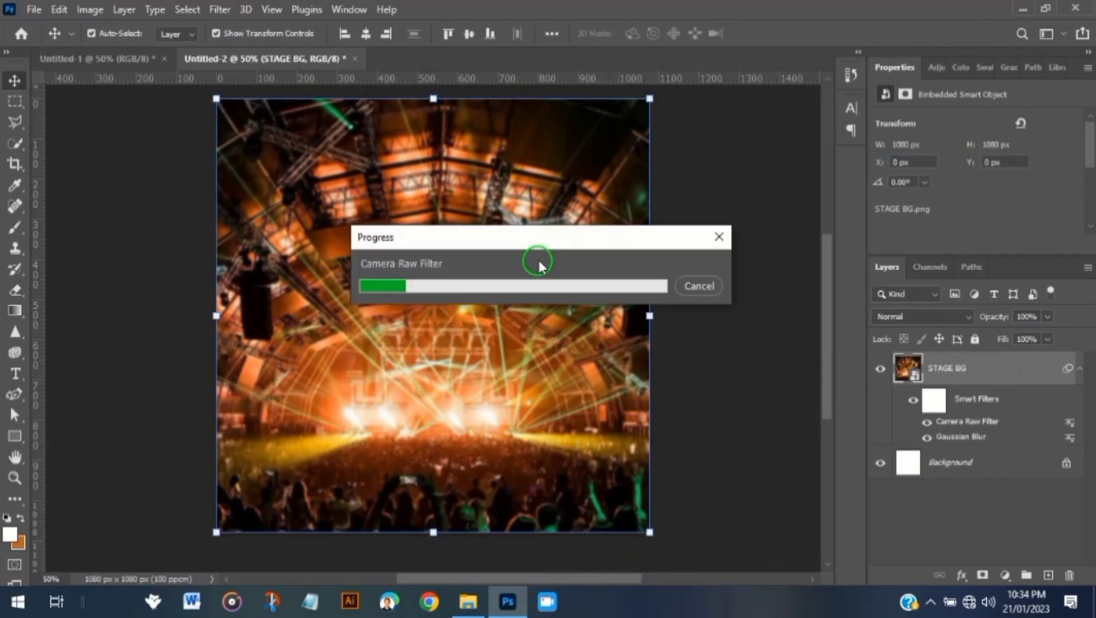
Delete the white Background layer and select the STAGE BG layer
{"action": "left_click", "coordinate": [770, 411]}
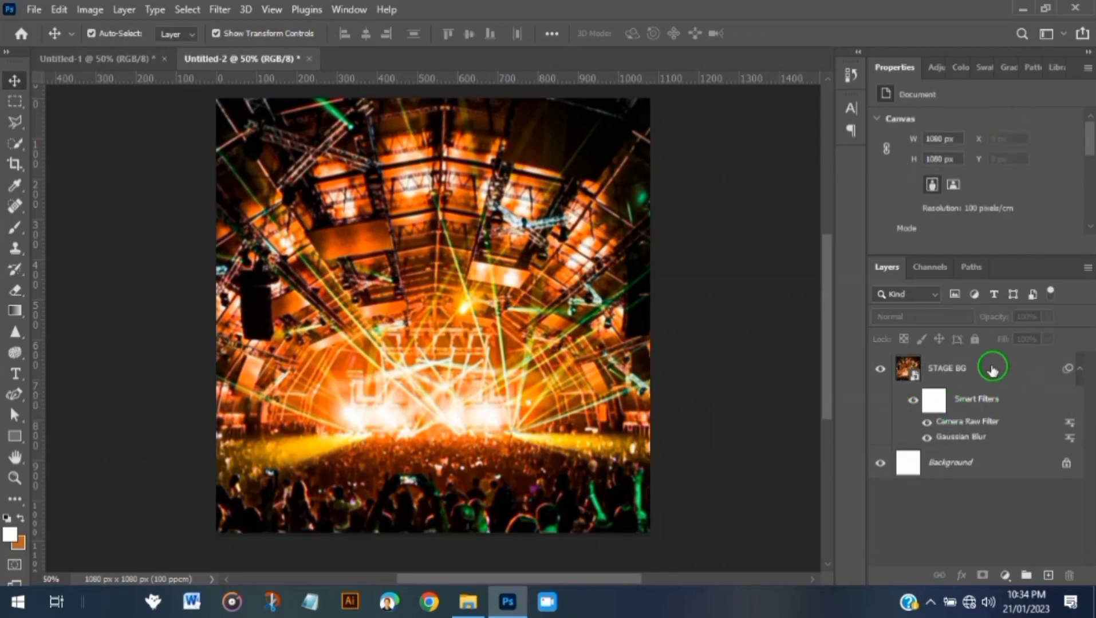
{"action": "left_click_drag", "start_coordinate": [966, 465], "coordinate": [1069, 575]}
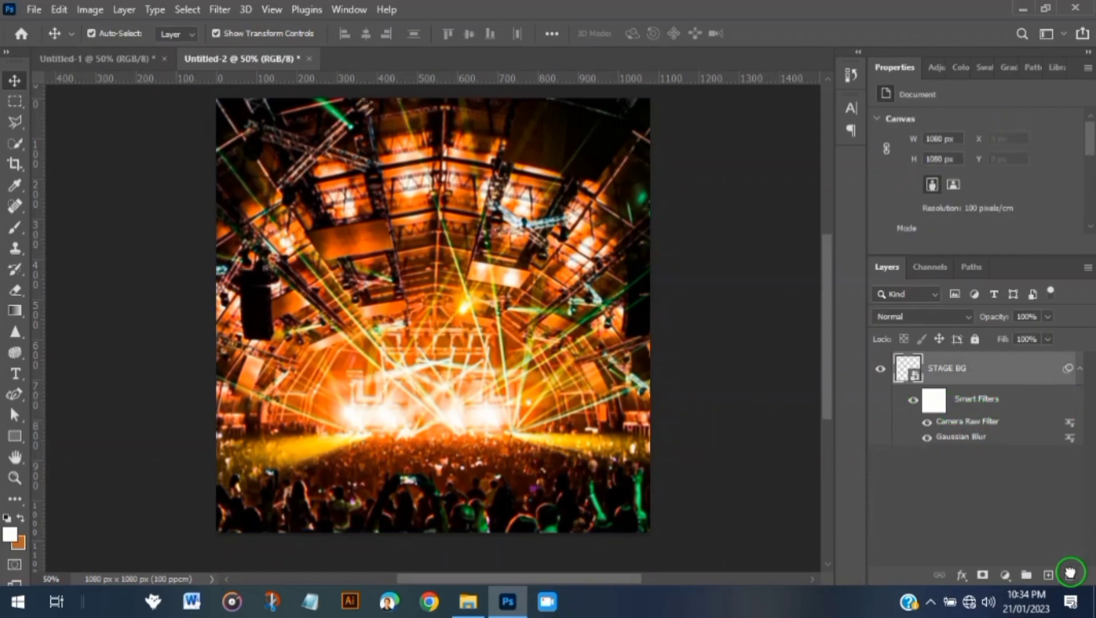
{"action": "left_click", "coordinate": [972, 372]}
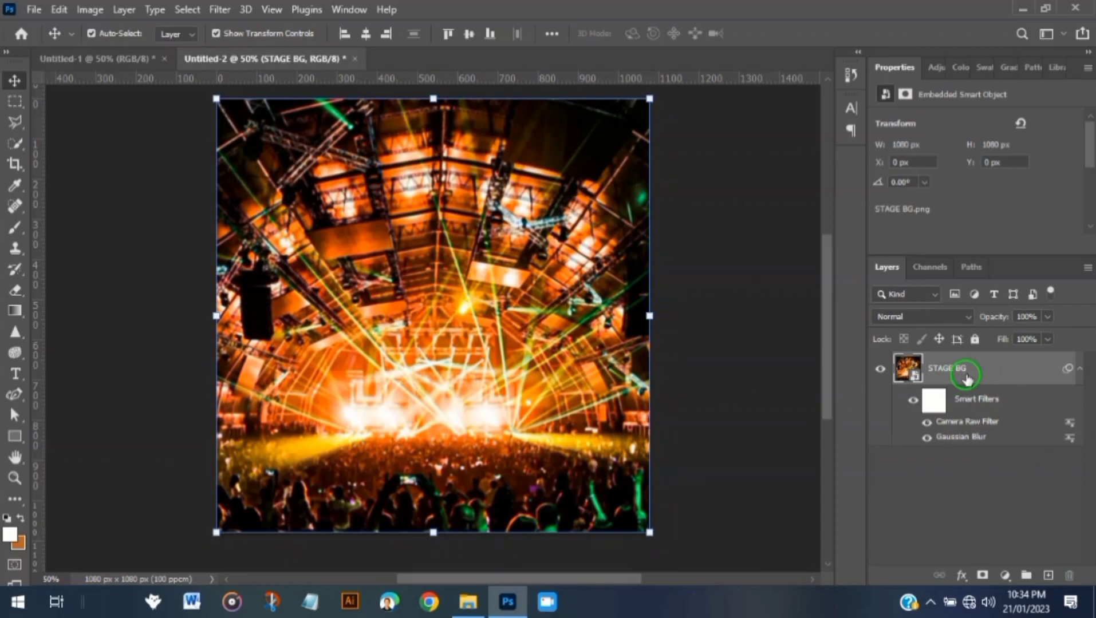
Add a Gradient Fill layer above STAGE BG and set the gradient's starting colour stop to dark brown with hue 24
{"action": "left_click", "coordinate": [1005, 576]}
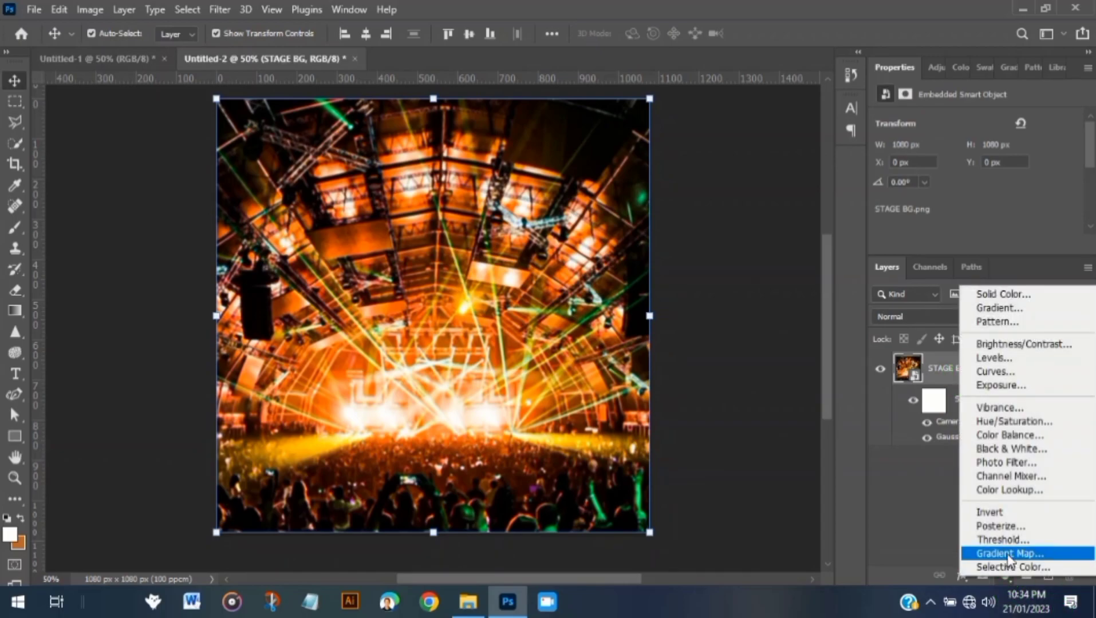
{"action": "left_click", "coordinate": [1001, 309]}
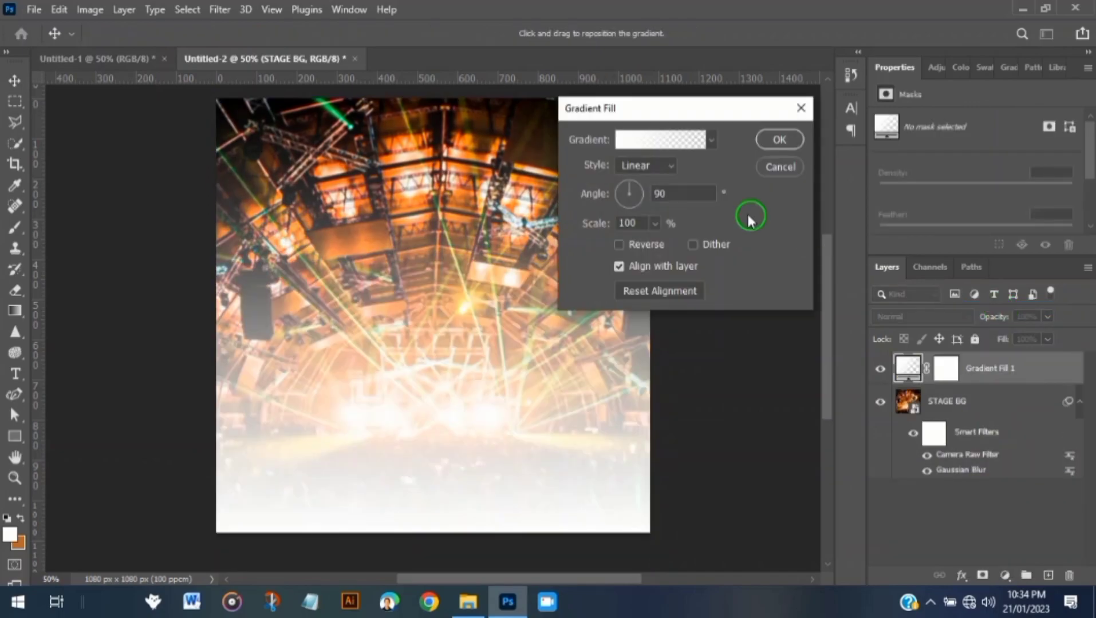
{"action": "left_click", "coordinate": [649, 146]}
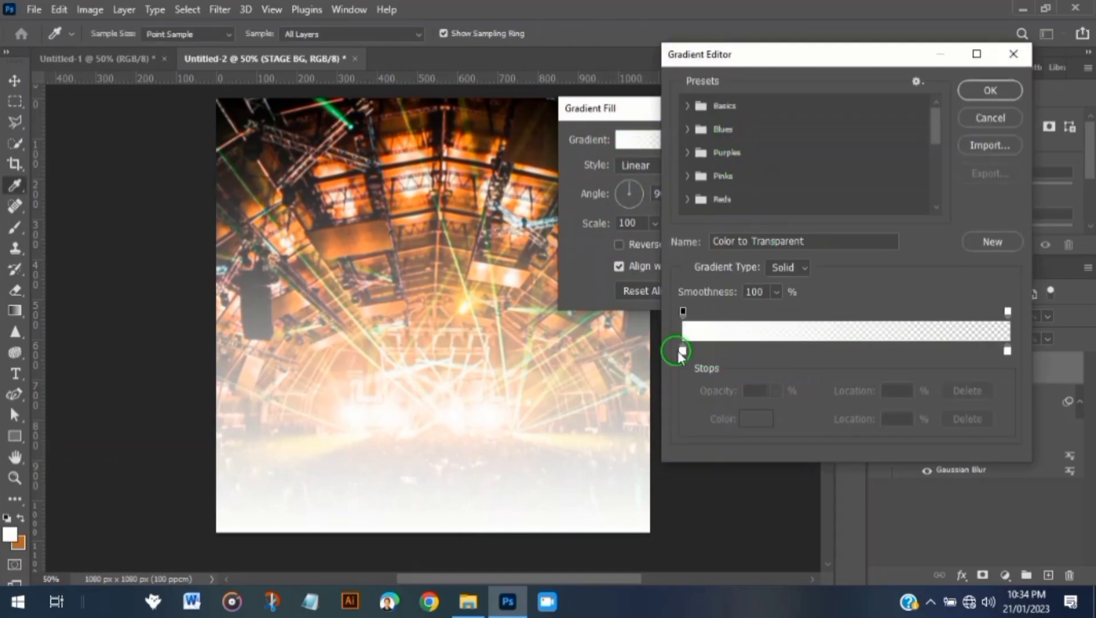
{"action": "left_click", "coordinate": [682, 352]}
{"action": "double_click", "coordinate": [683, 351]}
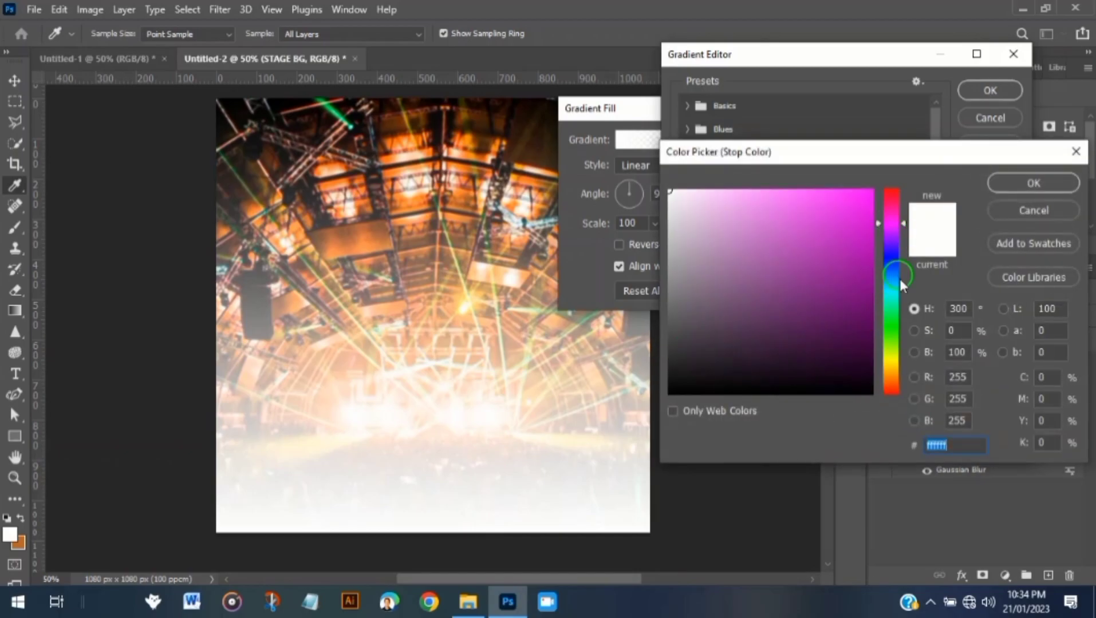
{"action": "left_click_drag", "start_coordinate": [899, 379], "coordinate": [900, 386]}
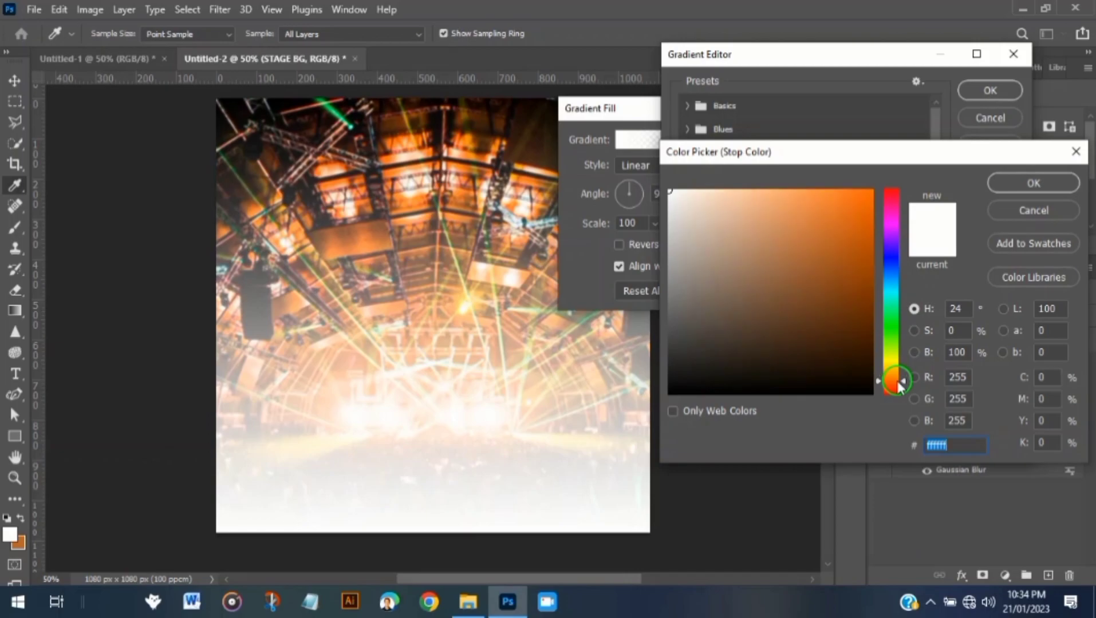
{"action": "mouse_move", "coordinate": [842, 310]}
{"action": "left_mouse_down"}
{"action": "mouse_move", "coordinate": [889, 355]}
{"action": "mouse_move", "coordinate": [929, 355]}
{"action": "mouse_move", "coordinate": [871, 358]}
{"action": "left_mouse_up"}
{"action": "left_click", "coordinate": [996, 184]}
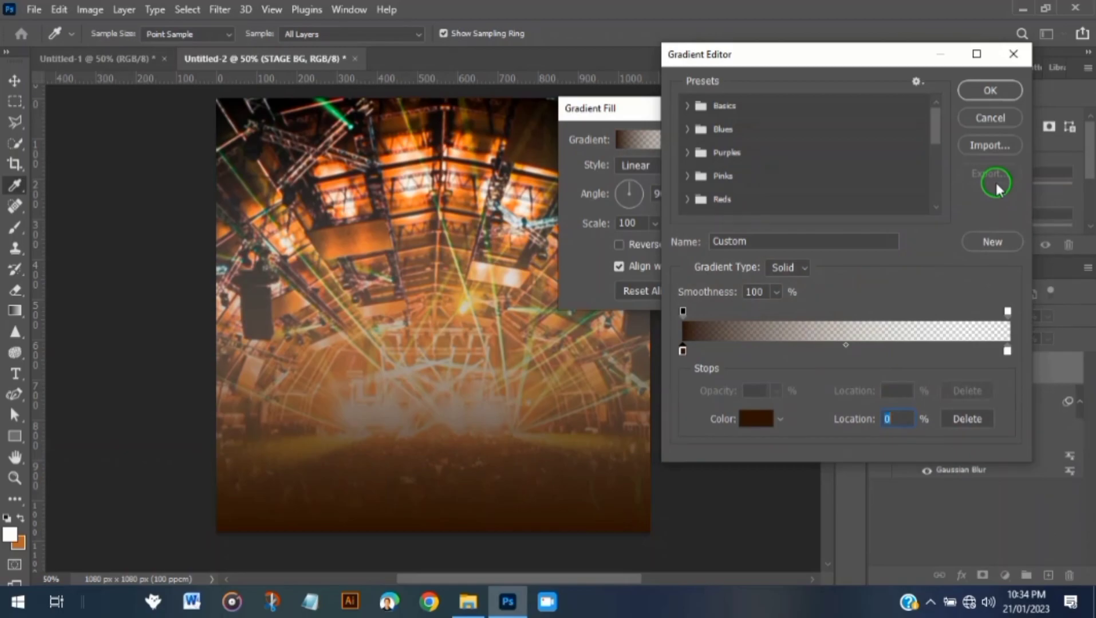
Set the opacity stop at the gradient's 100% location to 100% opacity
{"action": "left_click", "coordinate": [1007, 350]}
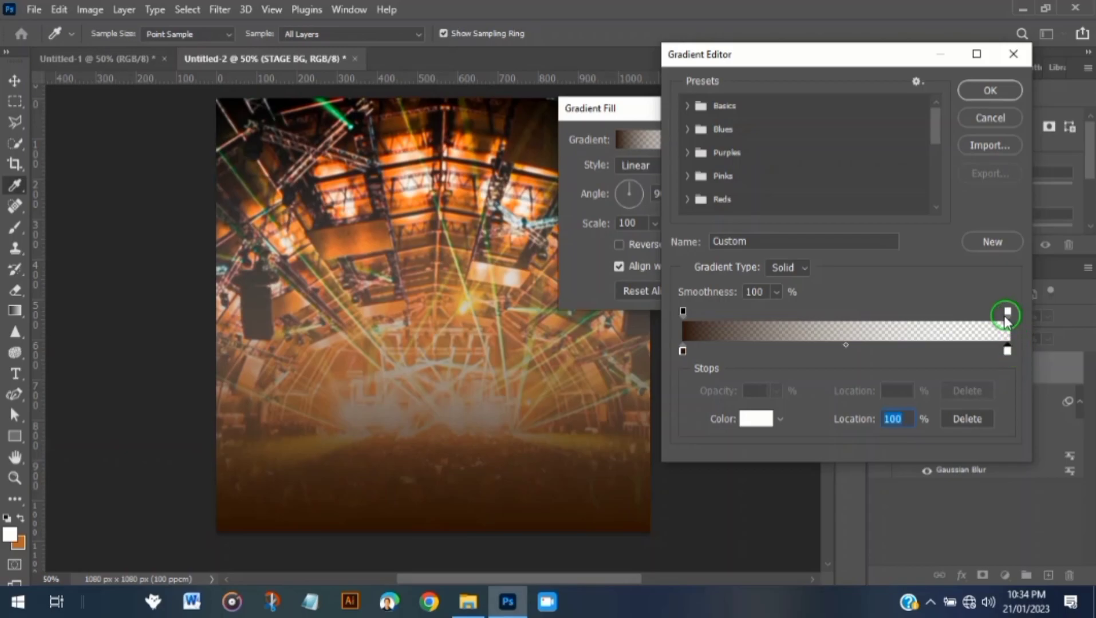
{"action": "left_click", "coordinate": [1007, 312]}
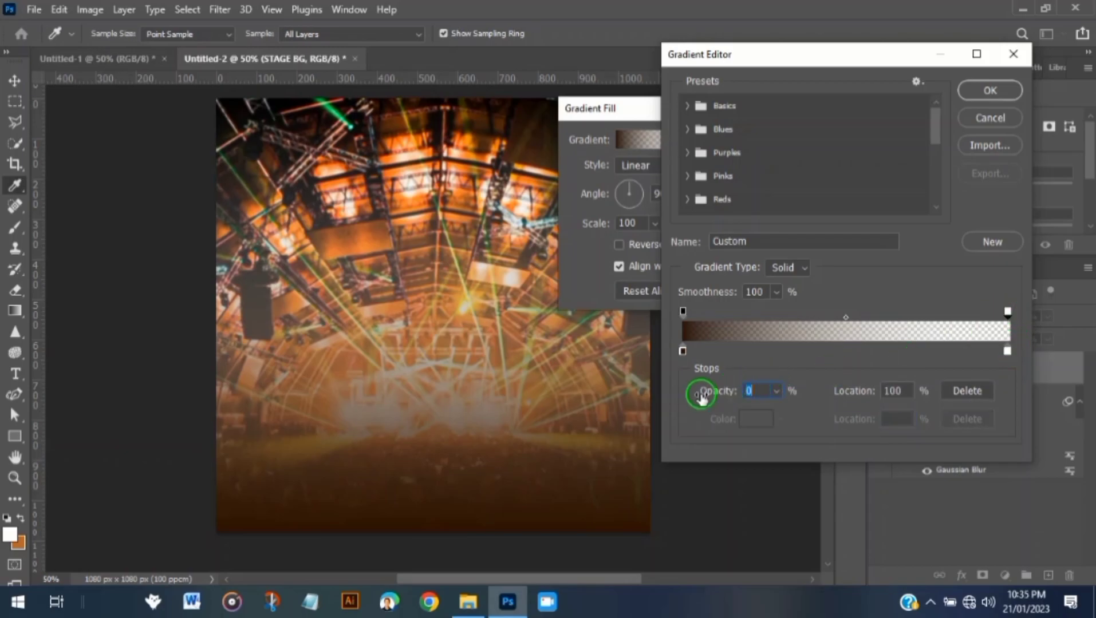
{"action": "left_click_drag", "start_coordinate": [719, 395], "coordinate": [933, 416]}
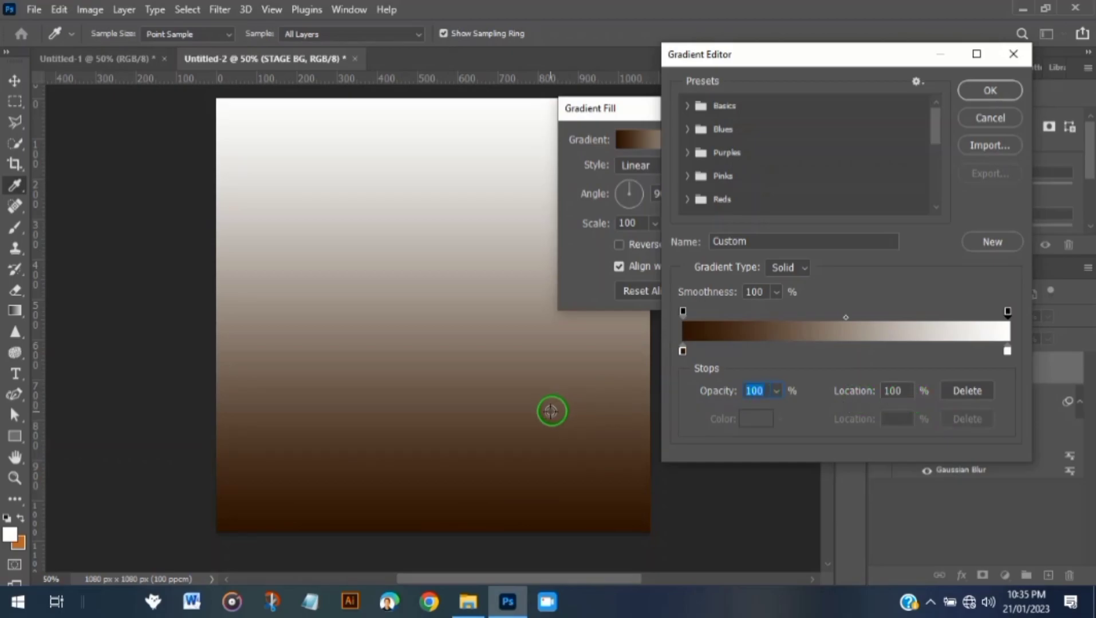
Set the colour stop at the gradient's 100% location to magenta ff00ff
{"action": "left_click", "coordinate": [1007, 350]}
{"action": "double_click", "coordinate": [1008, 351]}
{"action": "left_click_drag", "start_coordinate": [809, 288], "coordinate": [949, 184]}
{"action": "left_click", "coordinate": [1030, 182]}
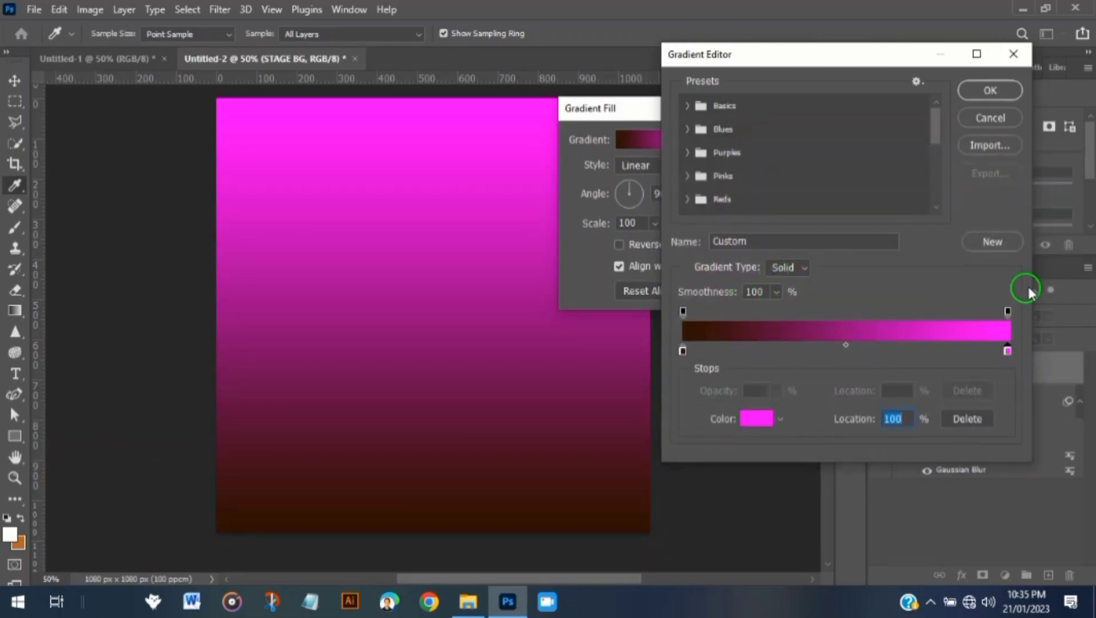
{"action": "left_click", "coordinate": [349, 139]}
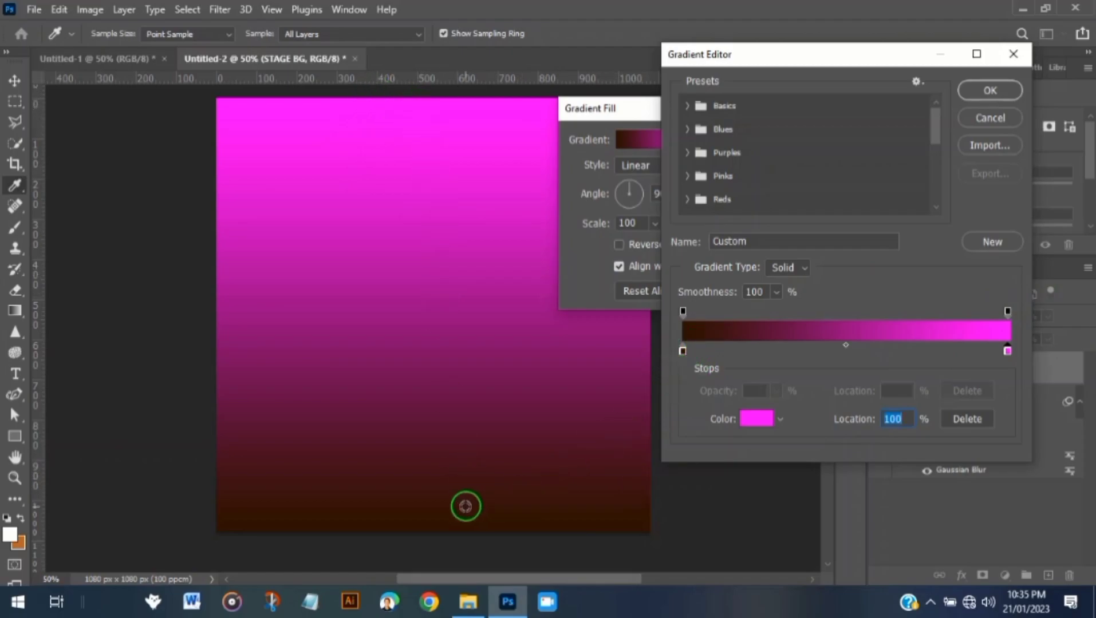
Set the gradient's end opacity stop to 0% and its end colour stop to dark brown 221200
{"action": "left_click", "coordinate": [1008, 310]}
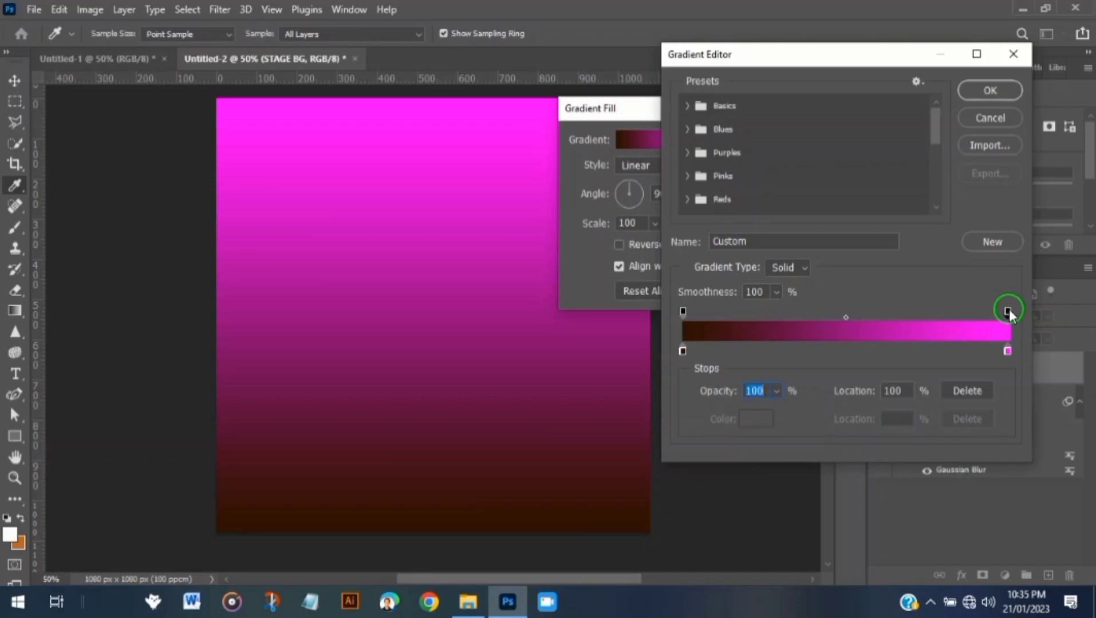
{"action": "left_click_drag", "start_coordinate": [712, 392], "coordinate": [523, 394]}
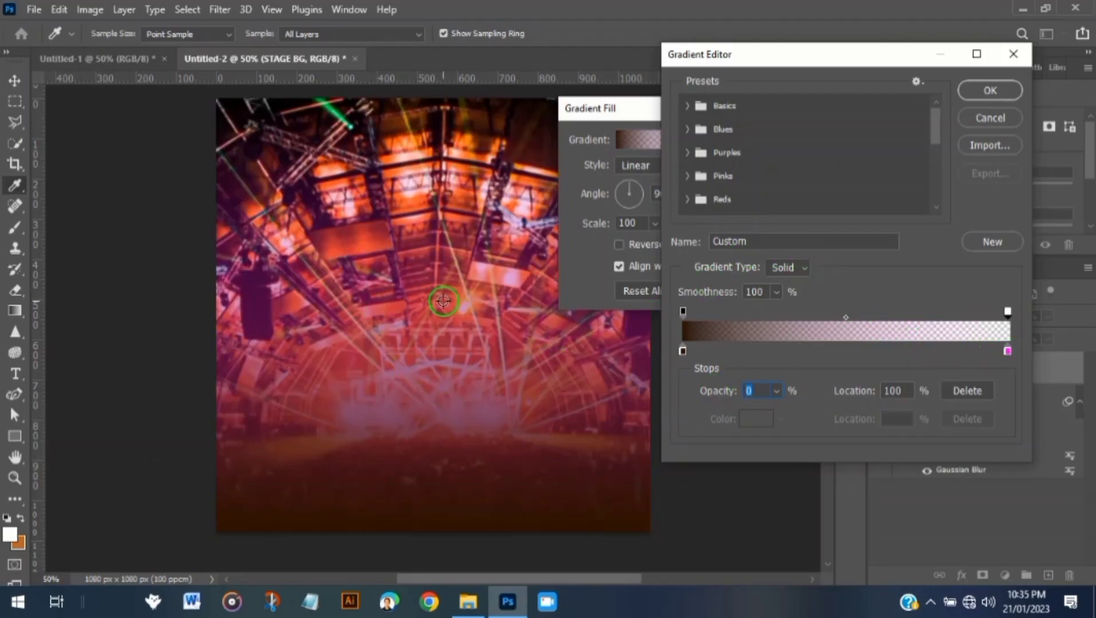
{"action": "left_click", "coordinate": [1008, 352]}
{"action": "double_click", "coordinate": [1007, 352]}
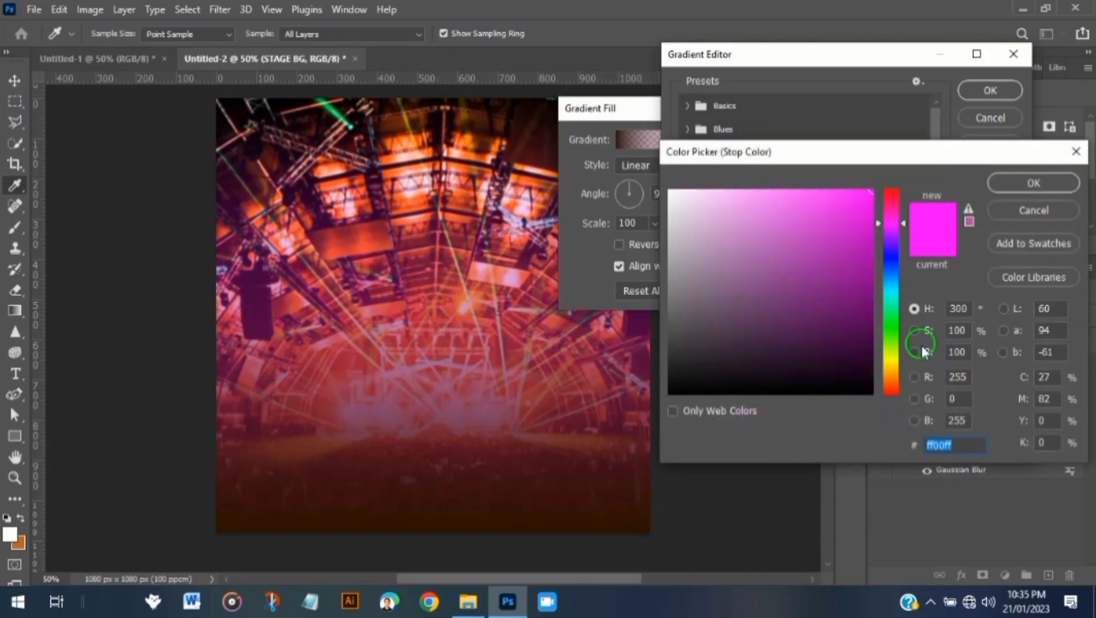
{"action": "mouse_move", "coordinate": [894, 372]}
{"action": "left_mouse_down"}
{"action": "mouse_move", "coordinate": [881, 379]}
{"action": "mouse_move", "coordinate": [868, 350]}
{"action": "mouse_move", "coordinate": [873, 361]}
{"action": "mouse_move", "coordinate": [904, 365]}
{"action": "left_mouse_up"}
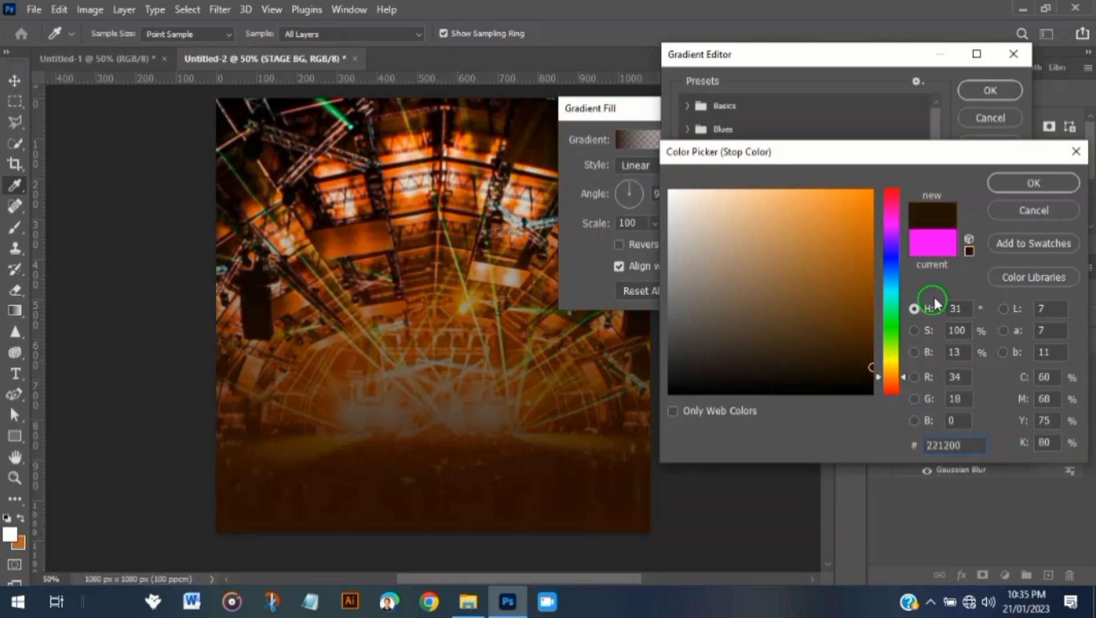
{"action": "left_click", "coordinate": [1002, 183]}
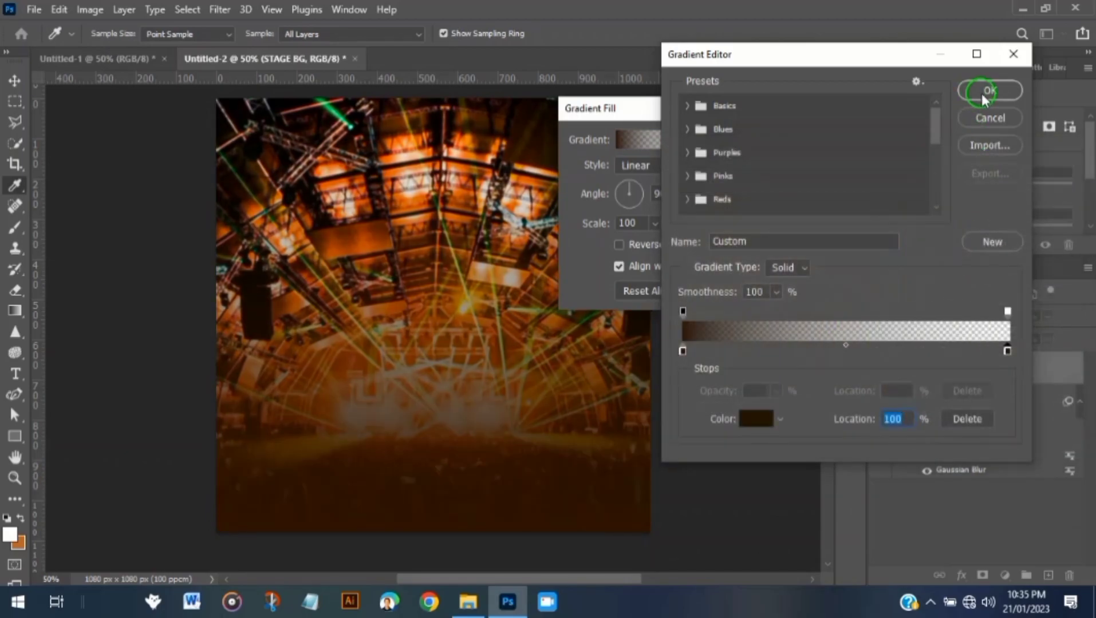
{"action": "left_click", "coordinate": [986, 92]}
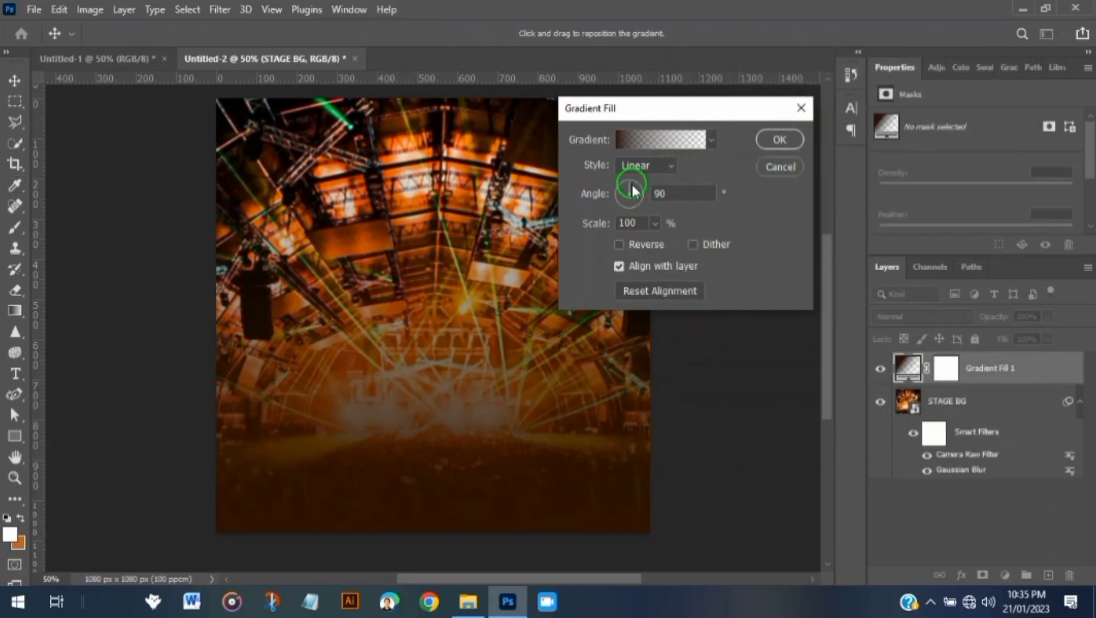
Try rotating the gradient fill to angles of about -4°, -90° and 83°
{"action": "left_click_drag", "start_coordinate": [631, 194], "coordinate": [660, 196]}
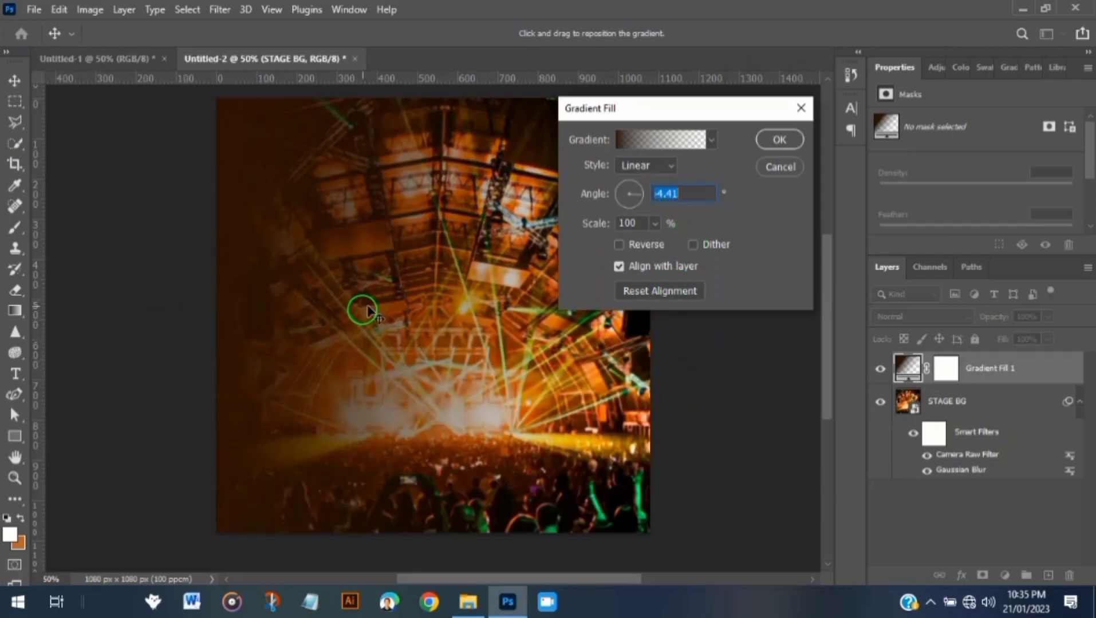
{"action": "left_click_drag", "start_coordinate": [638, 204], "coordinate": [616, 237]}
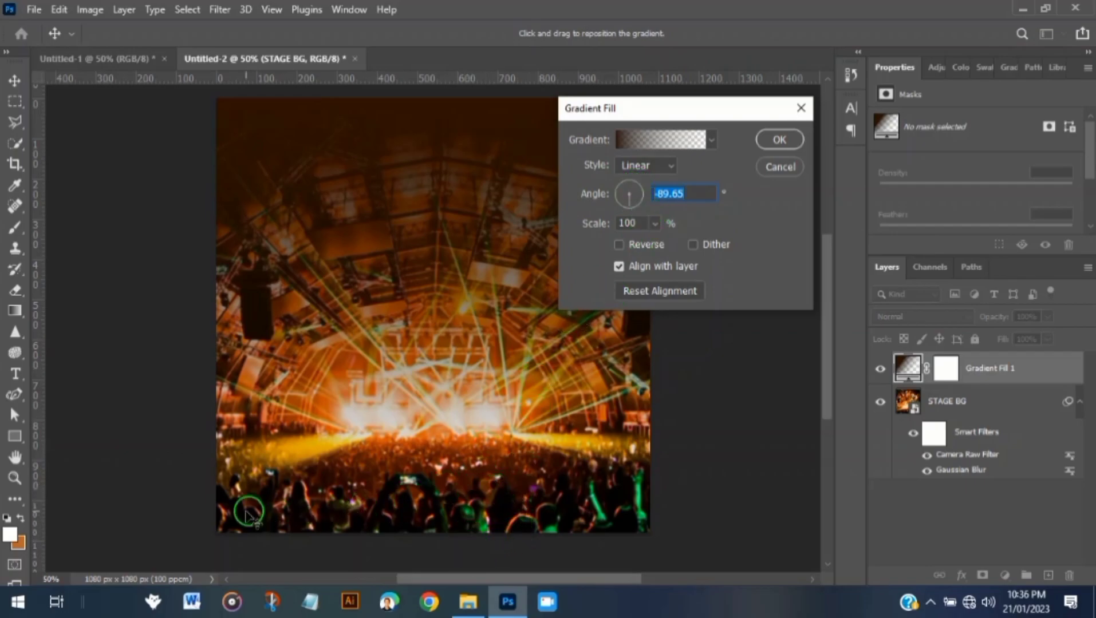
{"action": "left_click_drag", "start_coordinate": [630, 222], "coordinate": [637, 174]}
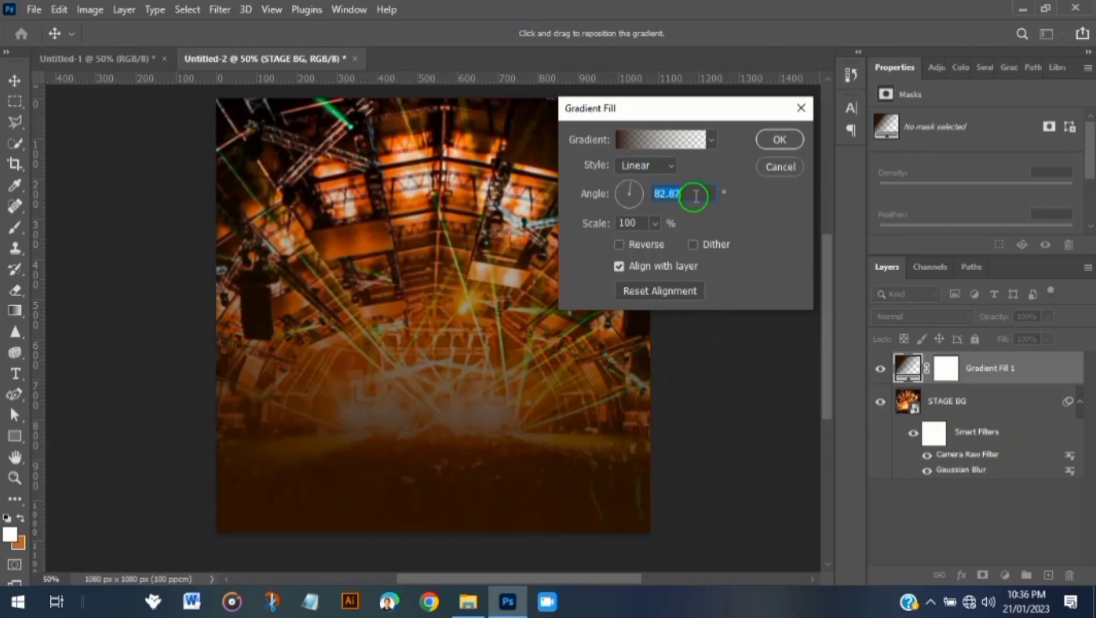
Set the gradient fill's angle to 90° and apply the fill
{"action": "key", "text": "BackSpace"}
{"action": "key", "text": "BackSpace"}
{"action": "key", "text": "BackSpace"}
{"action": "type", "text": "90"}
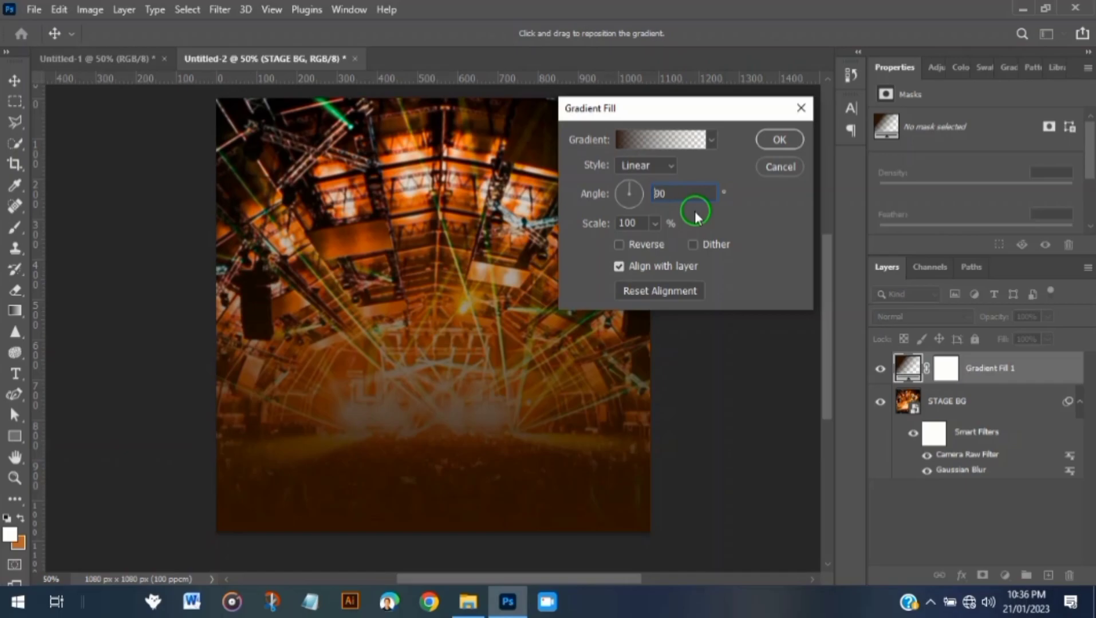
{"action": "key", "text": "Return"}
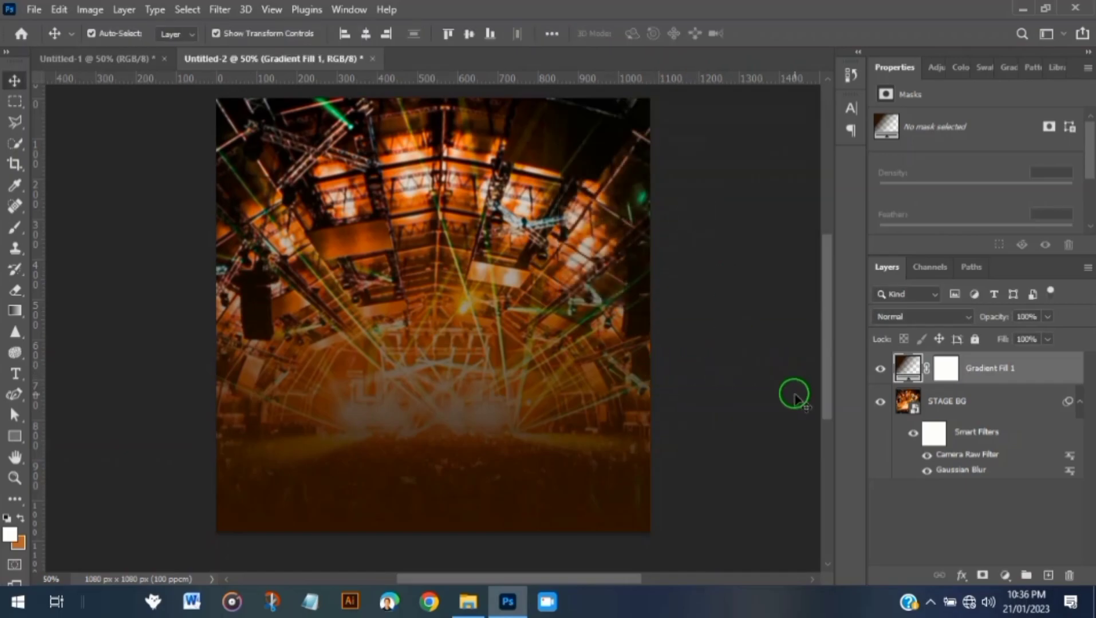
{"action": "left_click", "coordinate": [675, 453]}
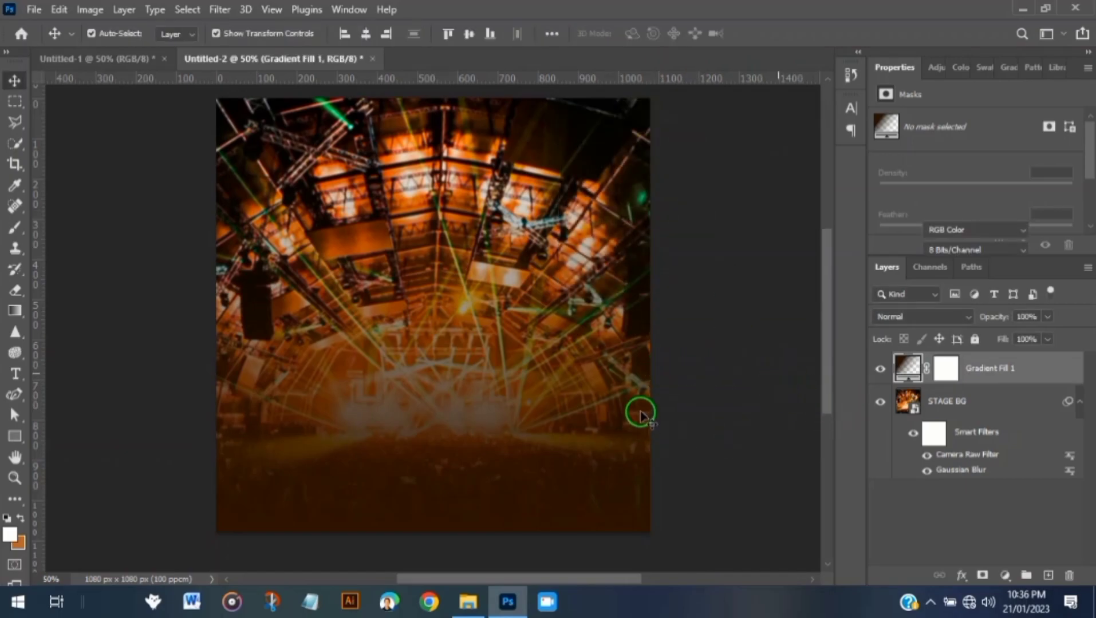
{"action": "scroll", "coordinate": [523, 444], "scroll_direction": "up", "scroll_amount": 1}
{"action": "scroll", "coordinate": [523, 444], "scroll_direction": "down", "scroll_amount": 1}
Place the GREEN LINES image from the ASSETS USED folder, scaled to 300% over the whole canvas, and blend it in Soft Light
{"action": "left_click", "coordinate": [468, 601]}
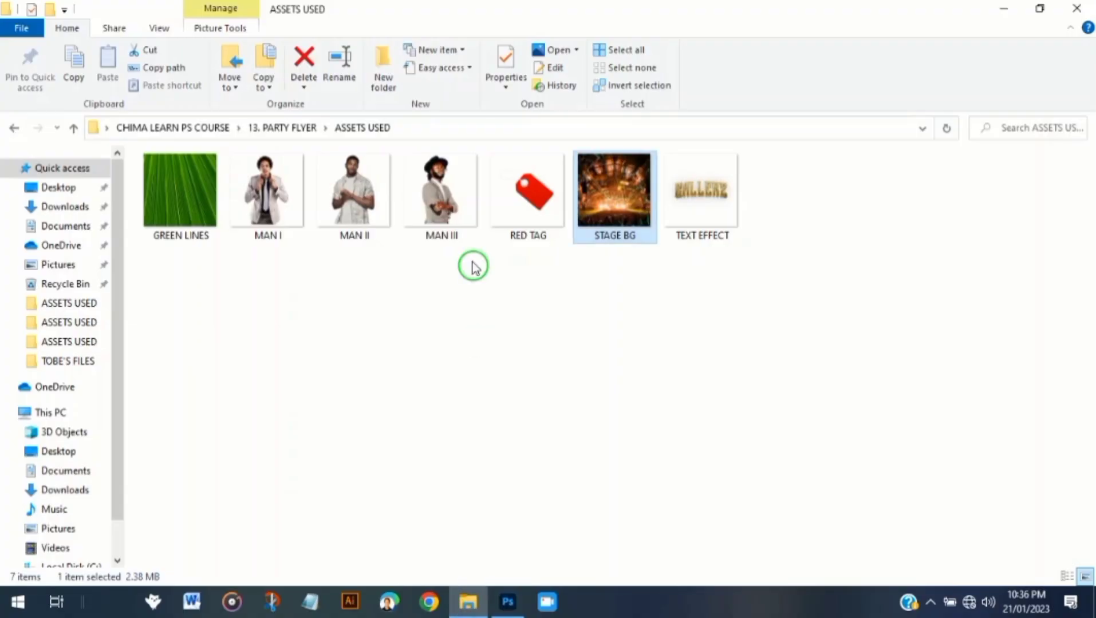
{"action": "left_click_drag", "start_coordinate": [192, 181], "coordinate": [476, 416]}
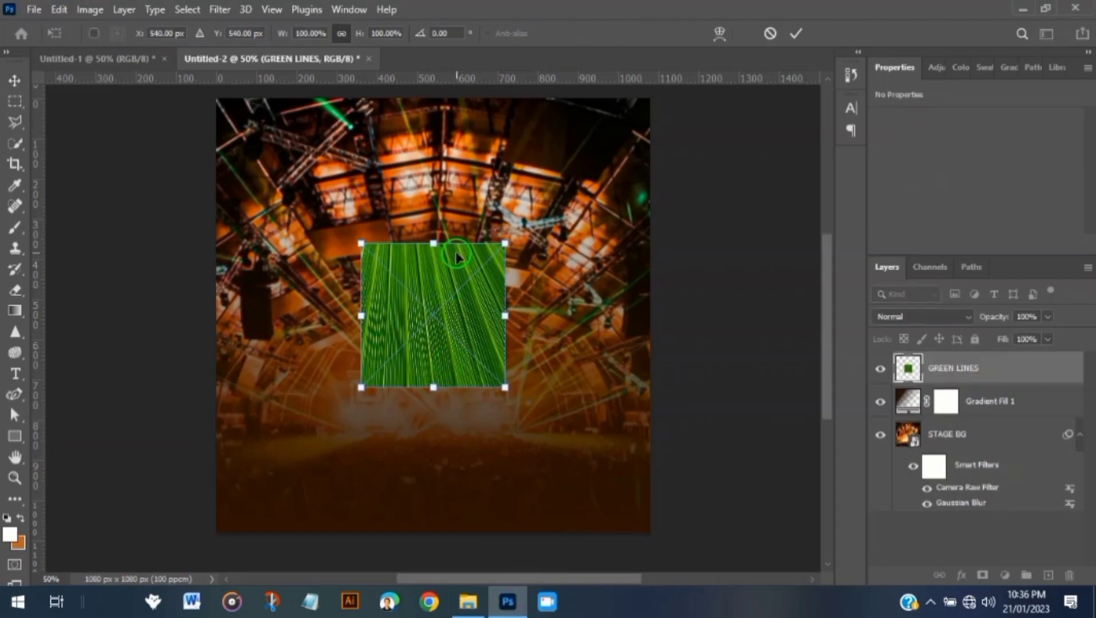
{"action": "left_click_drag", "start_coordinate": [443, 239], "coordinate": [448, 95]}
{"action": "left_click_drag", "start_coordinate": [434, 391], "coordinate": [436, 534]}
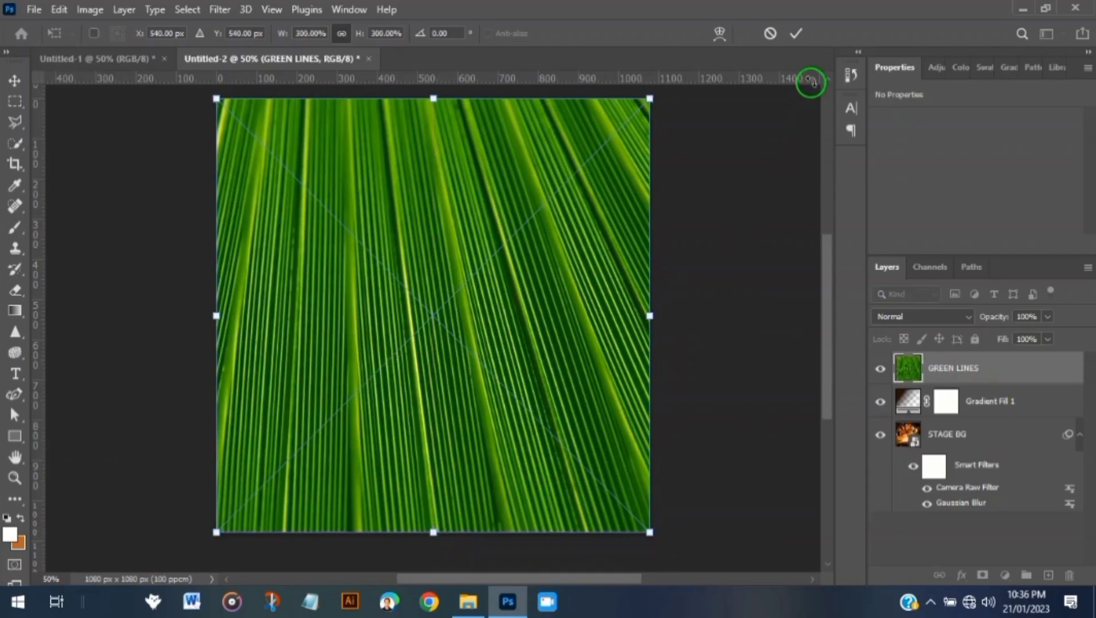
{"action": "left_click", "coordinate": [793, 41]}
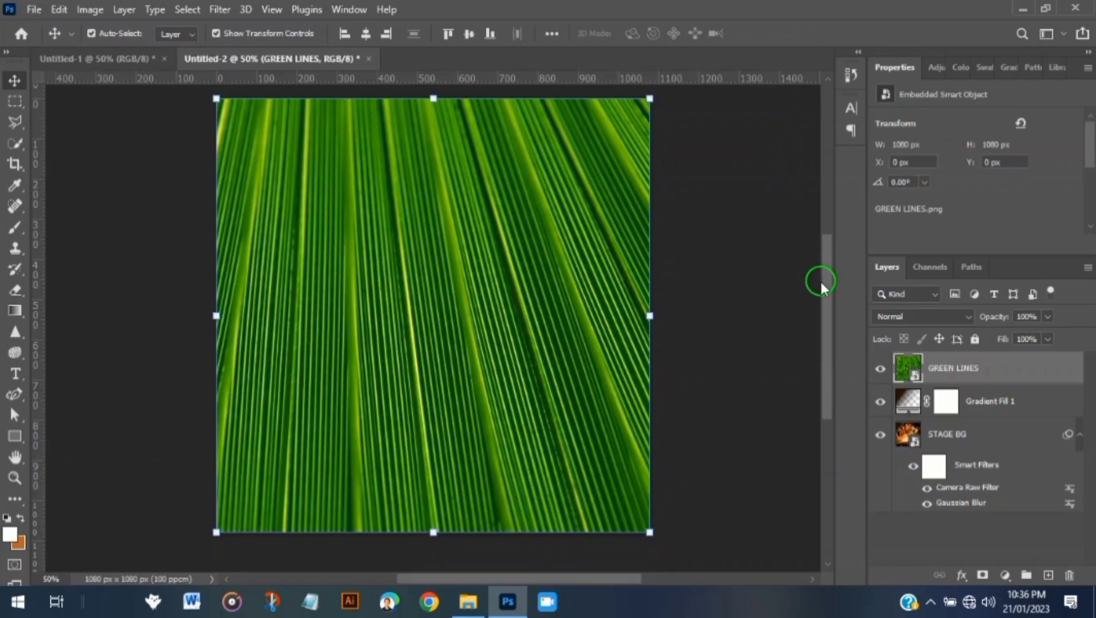
{"action": "left_click", "coordinate": [942, 318]}
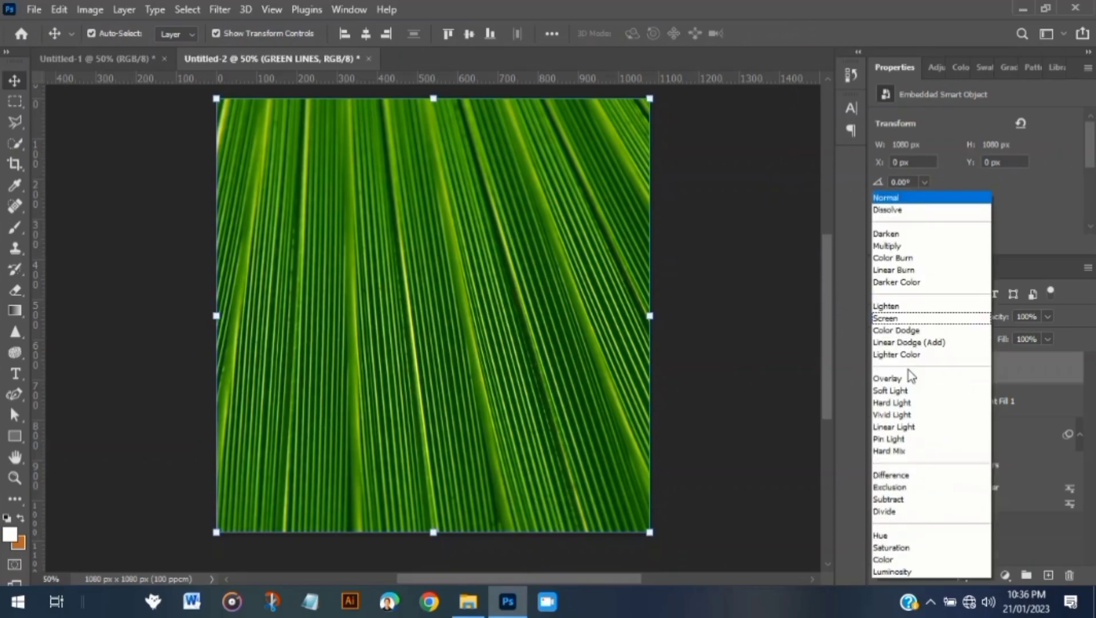
{"action": "left_click", "coordinate": [922, 383]}
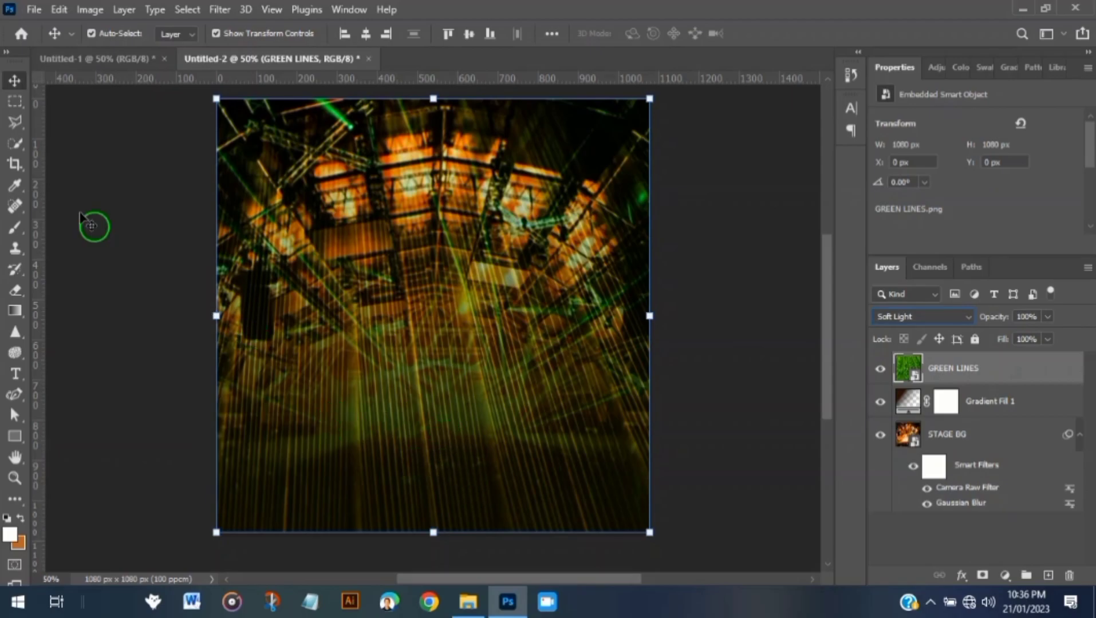
Add a Hue/Saturation adjustment clipped to the GREEN LINES layer and set its hue to -63
{"action": "left_click", "coordinate": [936, 67]}
{"action": "left_click", "coordinate": [898, 121]}
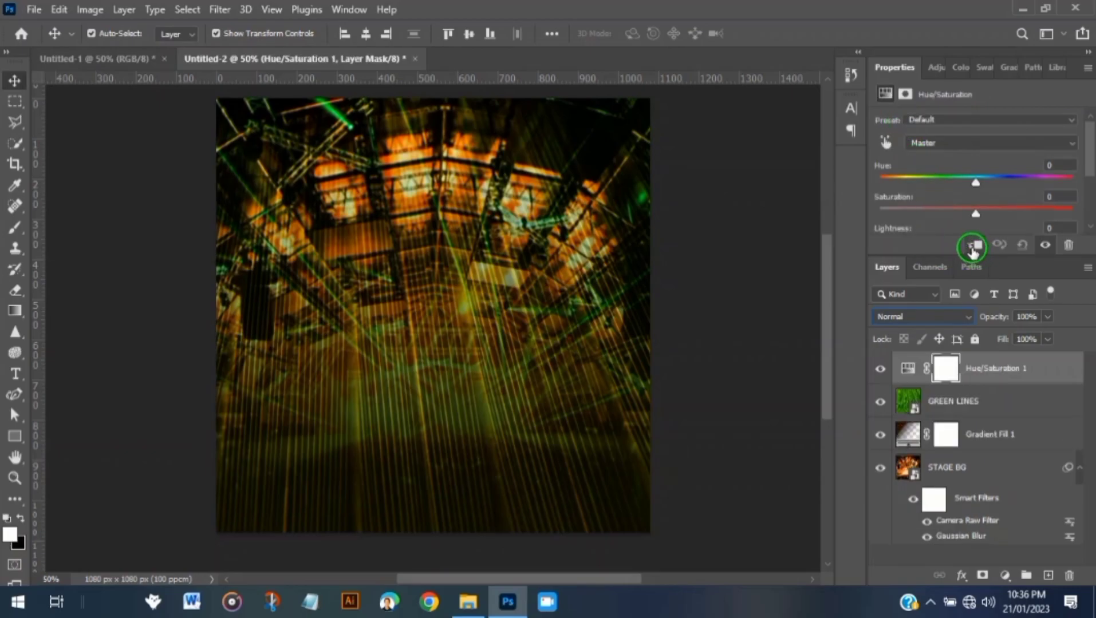
{"action": "left_click", "coordinate": [973, 247]}
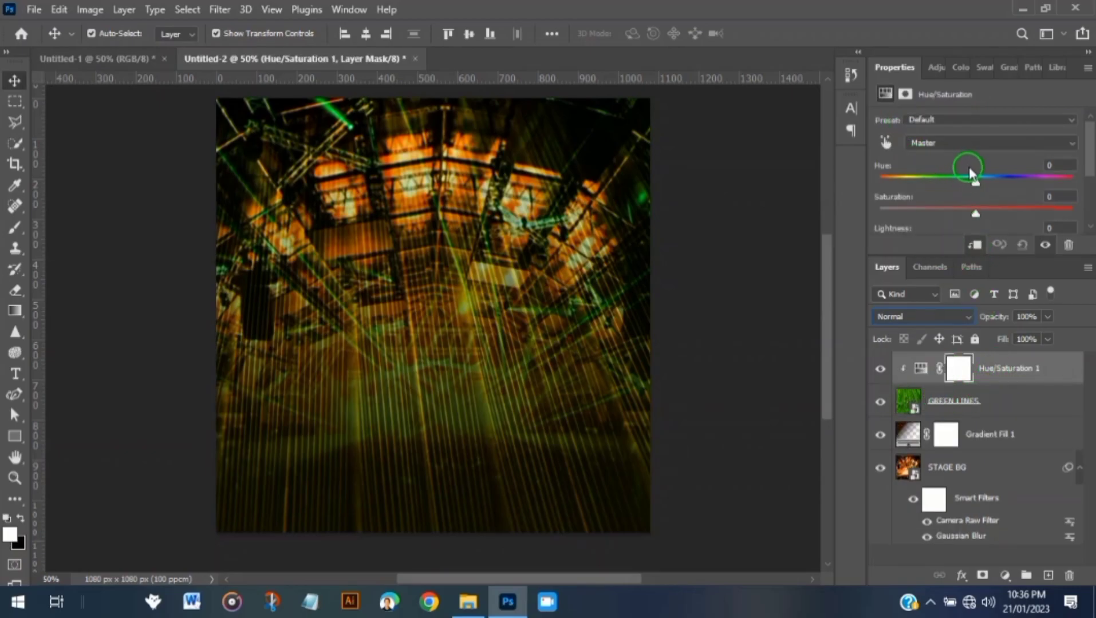
{"action": "left_click_drag", "start_coordinate": [969, 180], "coordinate": [946, 181]}
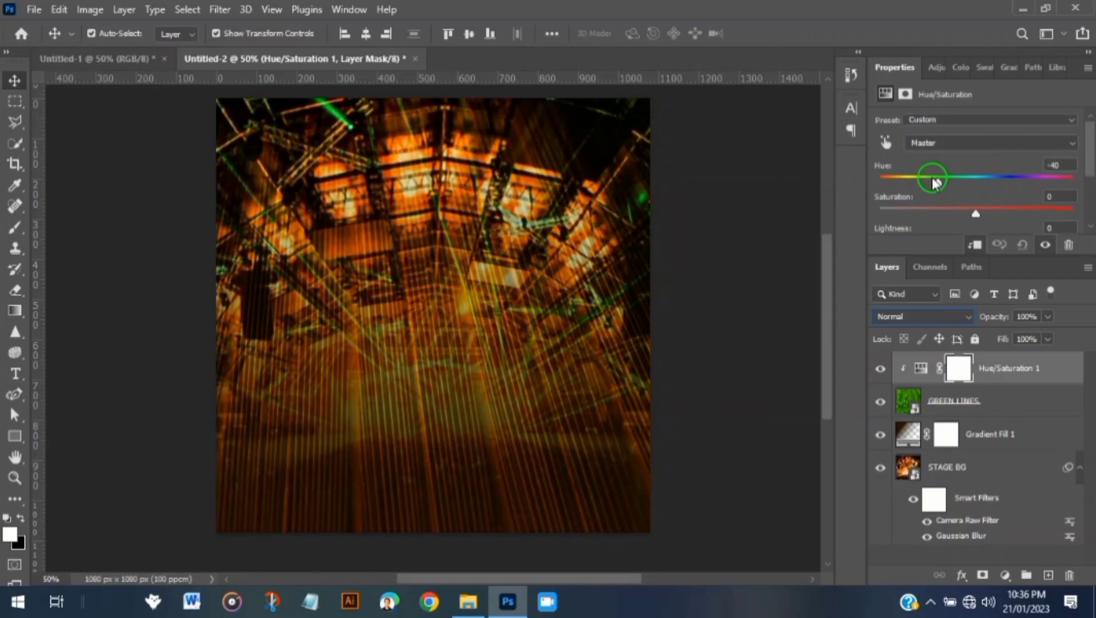
{"action": "left_click_drag", "start_coordinate": [932, 183], "coordinate": [926, 182]}
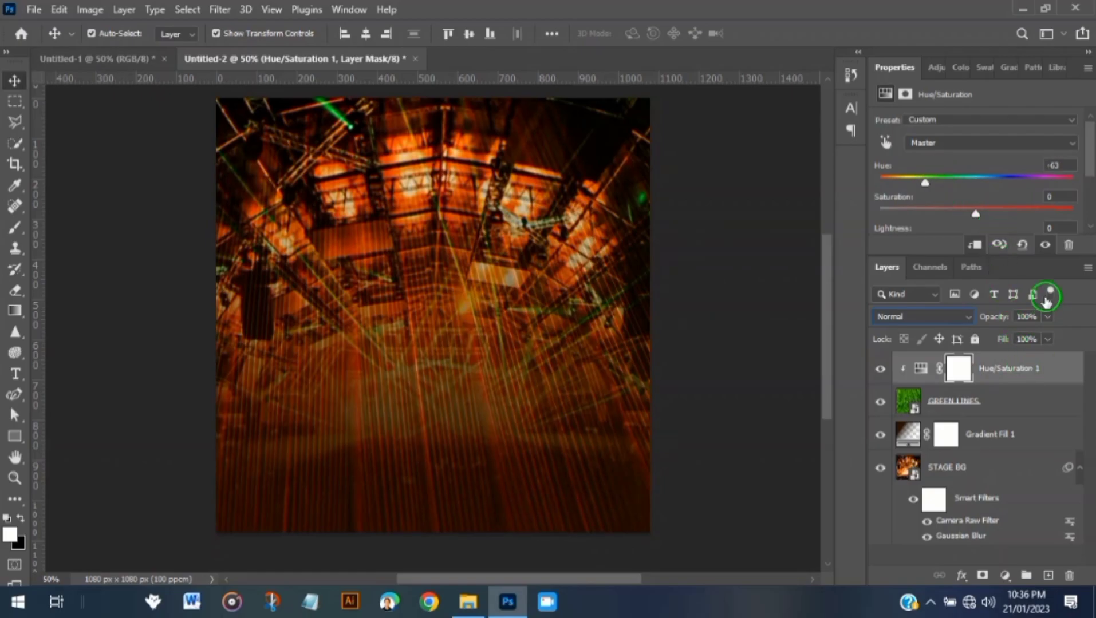
Set the Hue/Saturation adjustment layer's opacity to 30%
{"action": "left_click", "coordinate": [1022, 317]}
{"action": "left_click_drag", "start_coordinate": [1027, 316], "coordinate": [1068, 326]}
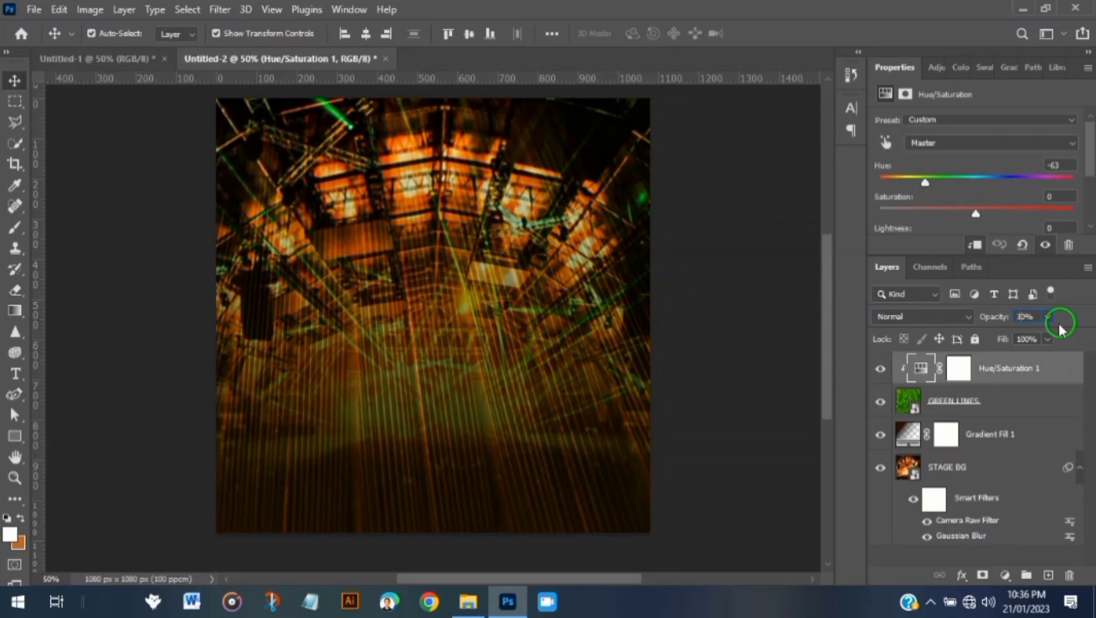
{"action": "left_click", "coordinate": [995, 373]}
{"action": "left_click", "coordinate": [991, 406]}
{"action": "left_click", "coordinate": [753, 372]}
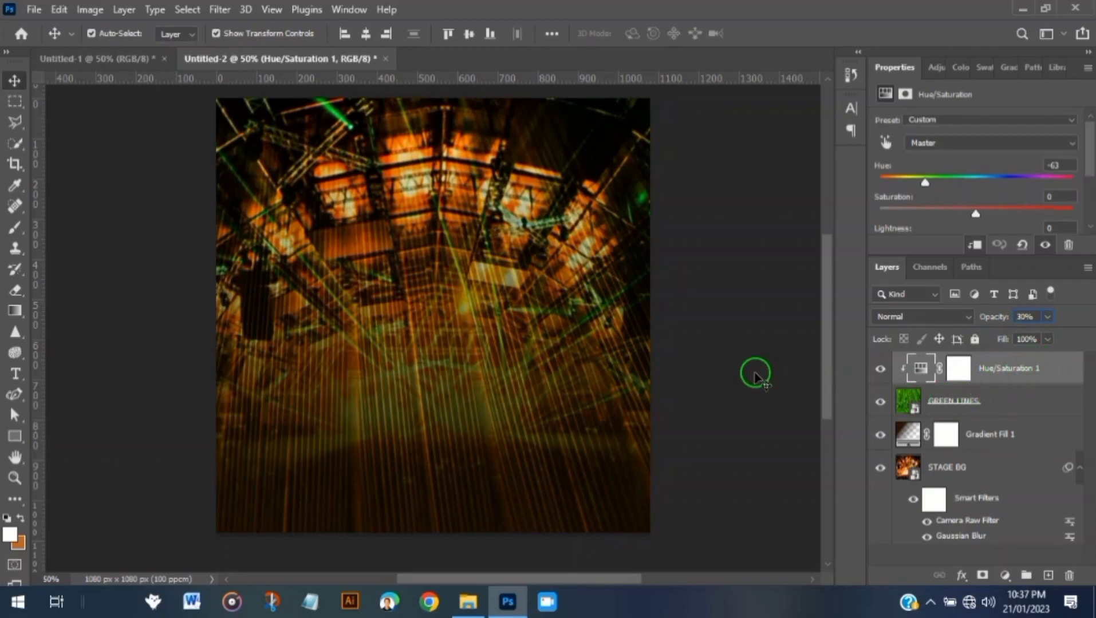
Lower the GREEN LINES layer's opacity so the line texture only faintly covers the stage
{"action": "left_click", "coordinate": [967, 419]}
{"action": "left_click", "coordinate": [1022, 315]}
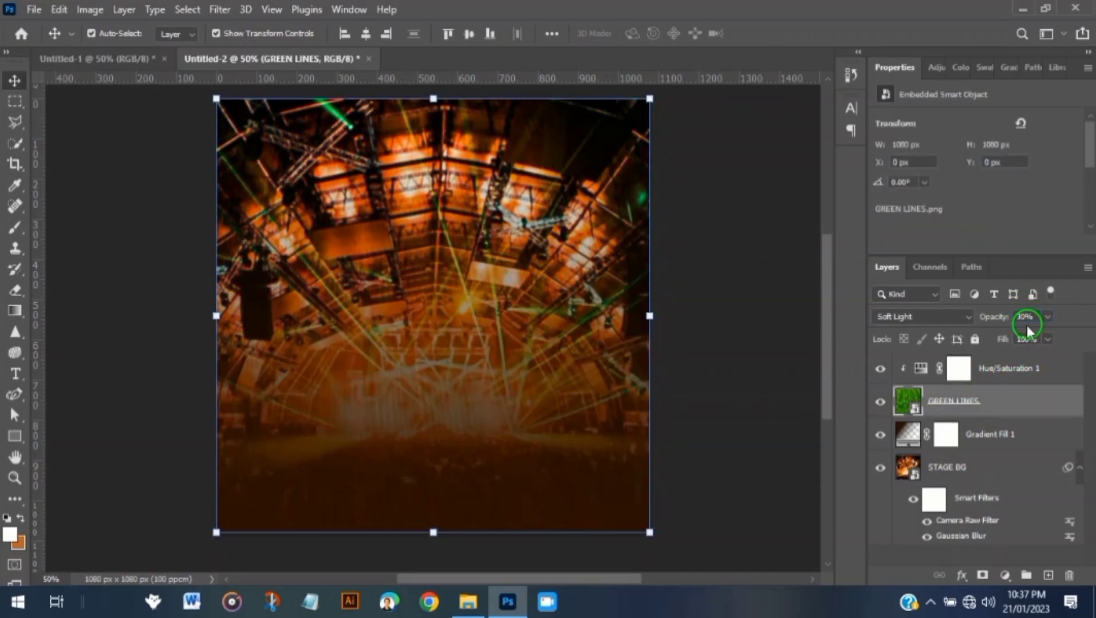
{"action": "left_click", "coordinate": [1020, 316]}
Group all layers from Hue/Saturation 1 down to STAGE BG and name the group BG
{"action": "left_click", "coordinate": [1043, 382]}
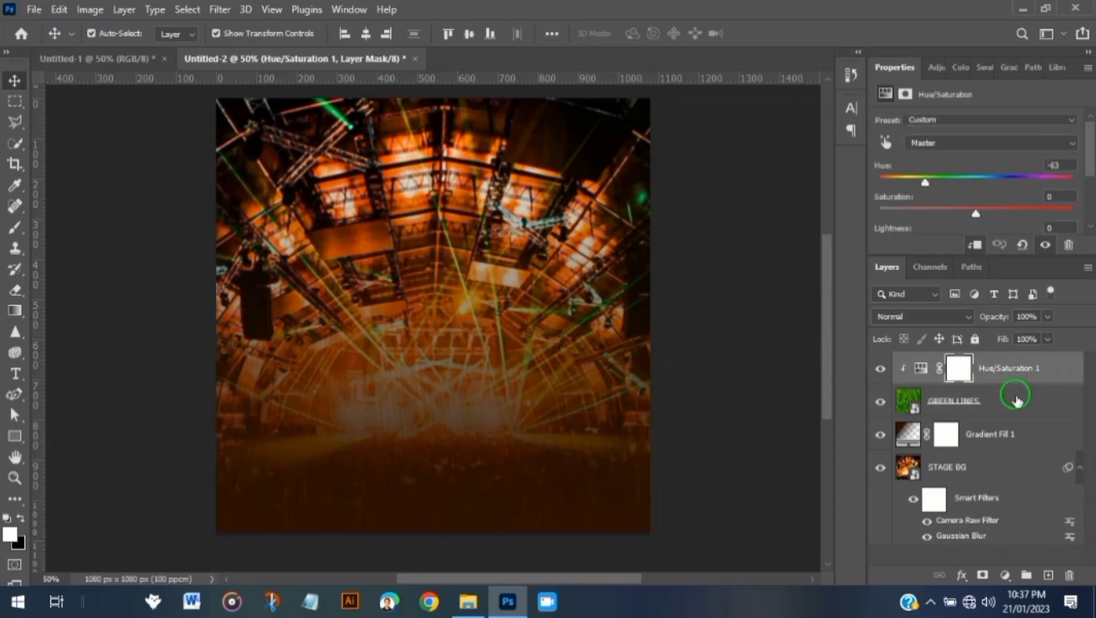
{"action": "left_click", "coordinate": [992, 478], "text": "shift"}
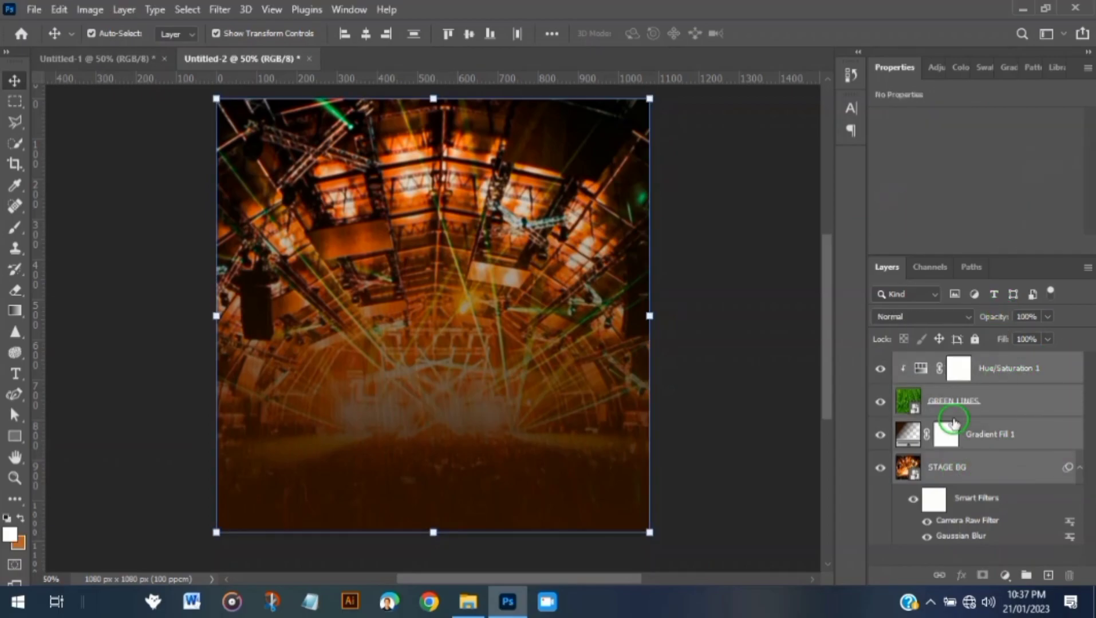
{"action": "key", "text": "ctrl+g"}
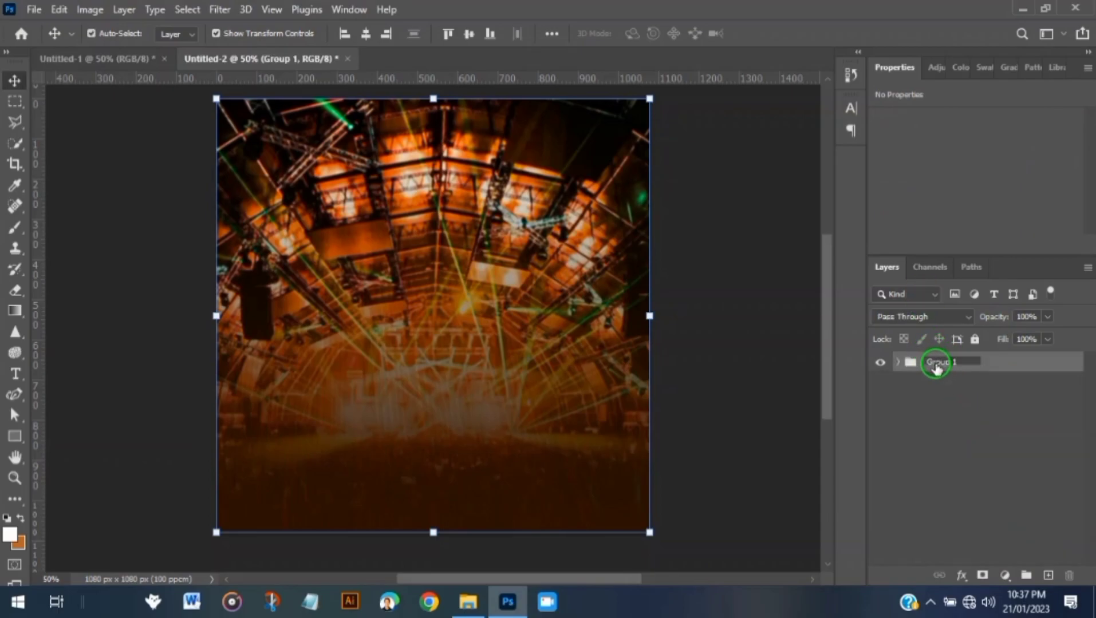
{"action": "key", "text": "Return"}
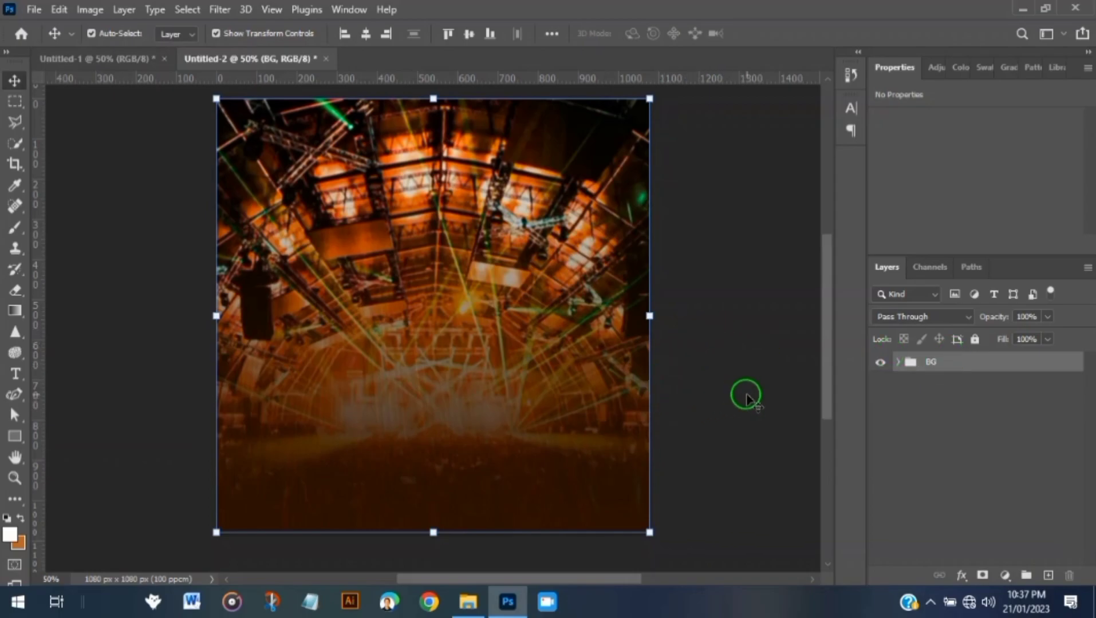
{"action": "left_click", "coordinate": [746, 396]}
Place the MAN I image from the ASSETS USED folder above the BG group and scale it to about 216%, centred horizontally
{"action": "left_click", "coordinate": [468, 602]}
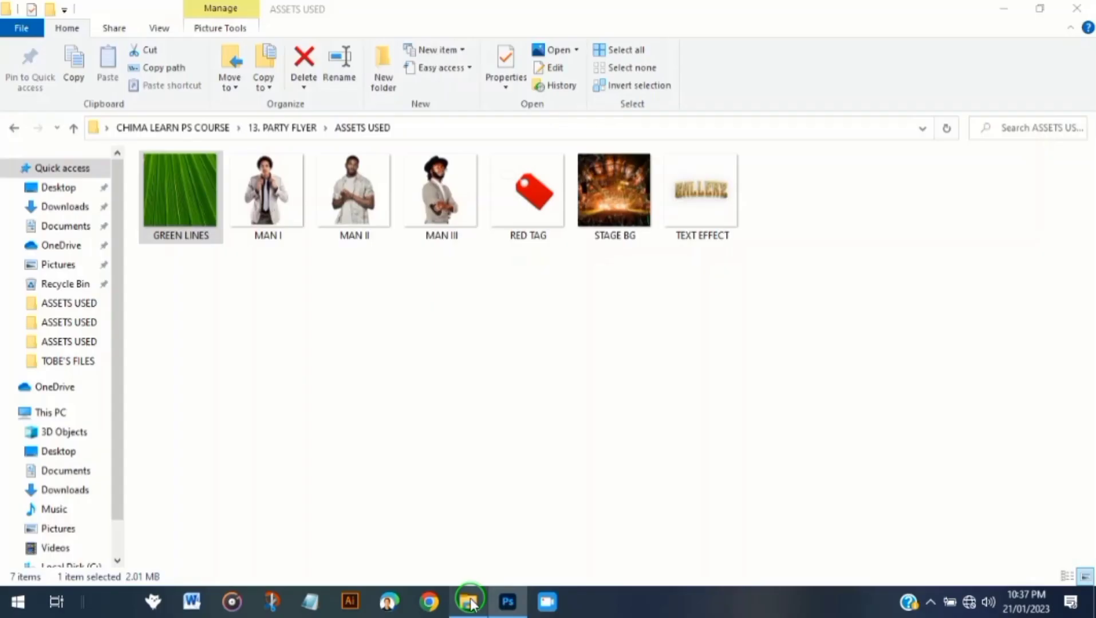
{"action": "left_click", "coordinate": [276, 191]}
{"action": "double_click", "coordinate": [275, 197]}
{"action": "left_click_drag", "start_coordinate": [274, 204], "coordinate": [490, 415]}
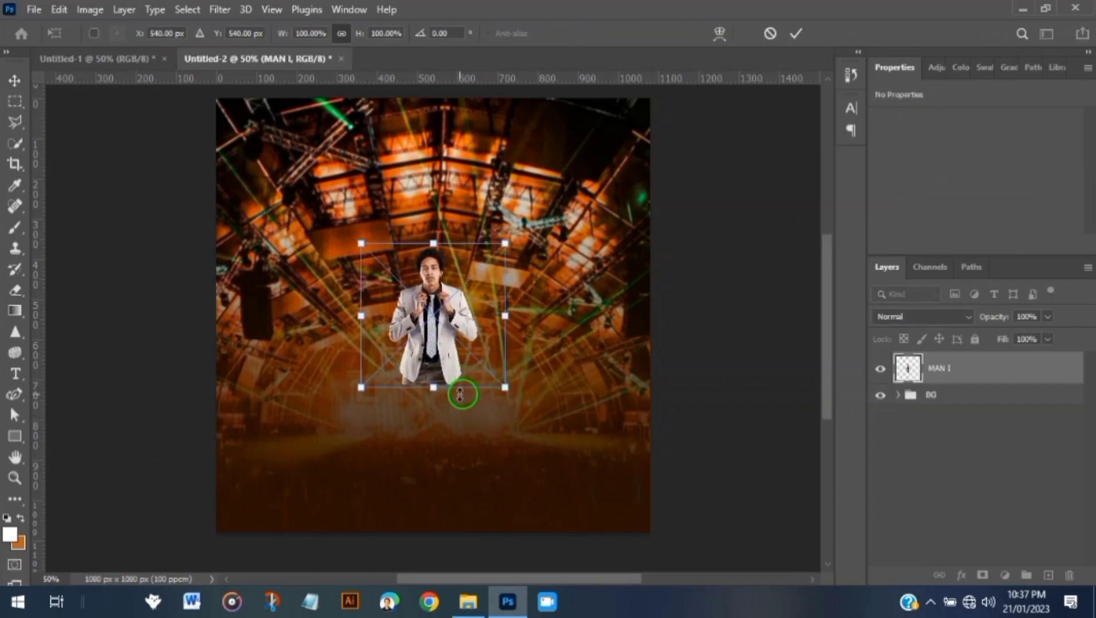
{"action": "left_click_drag", "start_coordinate": [435, 240], "coordinate": [433, 144]}
{"action": "left_click_drag", "start_coordinate": [432, 389], "coordinate": [442, 458]}
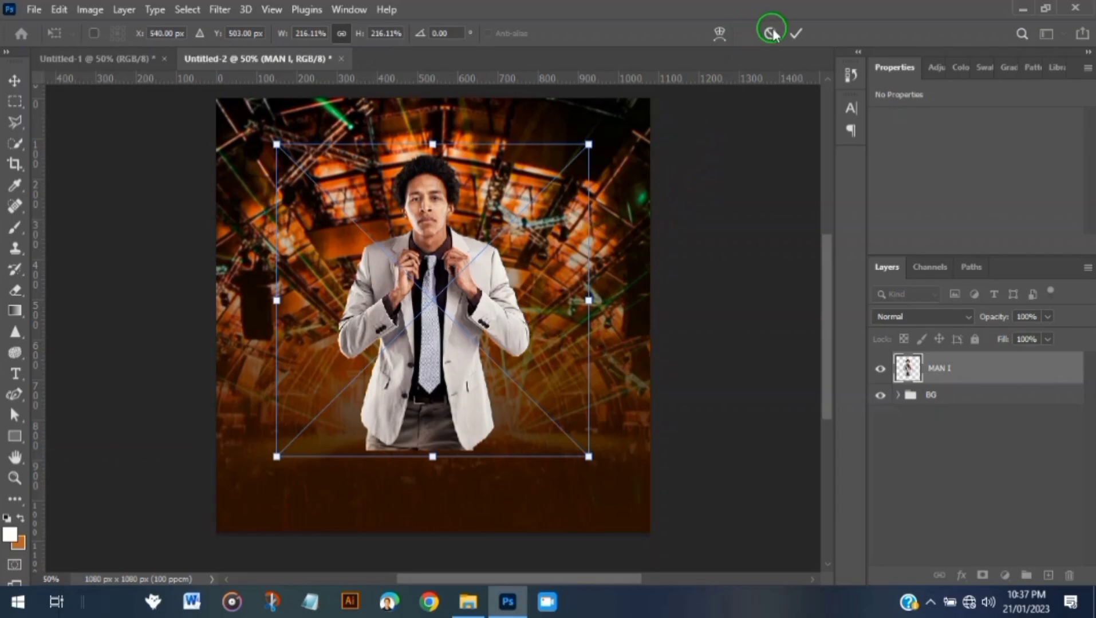
{"action": "left_click", "coordinate": [795, 34]}
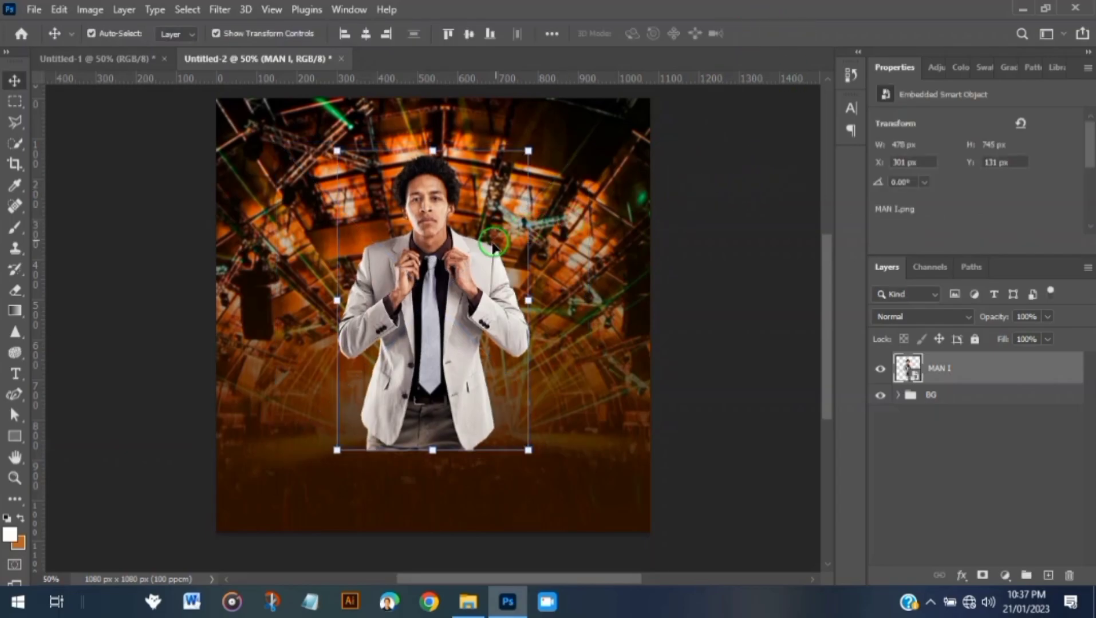
Nudge MAN I slightly down and scale it up from its top edge to about 220.56%, keeping it centred horizontally
{"action": "left_click_drag", "start_coordinate": [441, 329], "coordinate": [444, 331]}
{"action": "scroll", "coordinate": [440, 323], "scroll_direction": "up", "scroll_amount": 1}
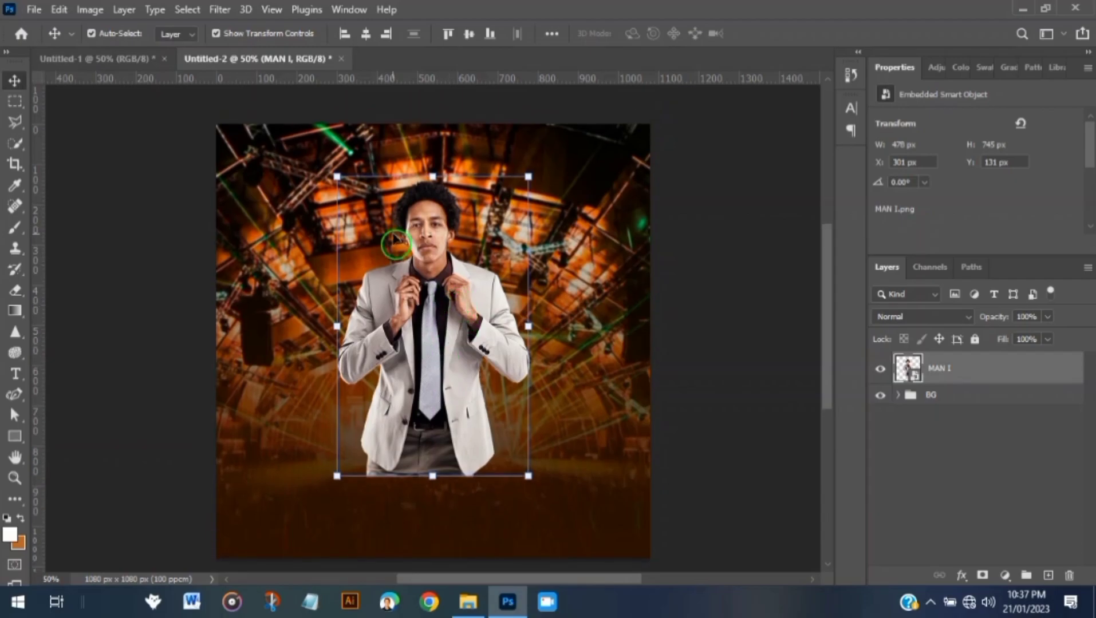
{"action": "left_click_drag", "start_coordinate": [430, 337], "coordinate": [429, 342]}
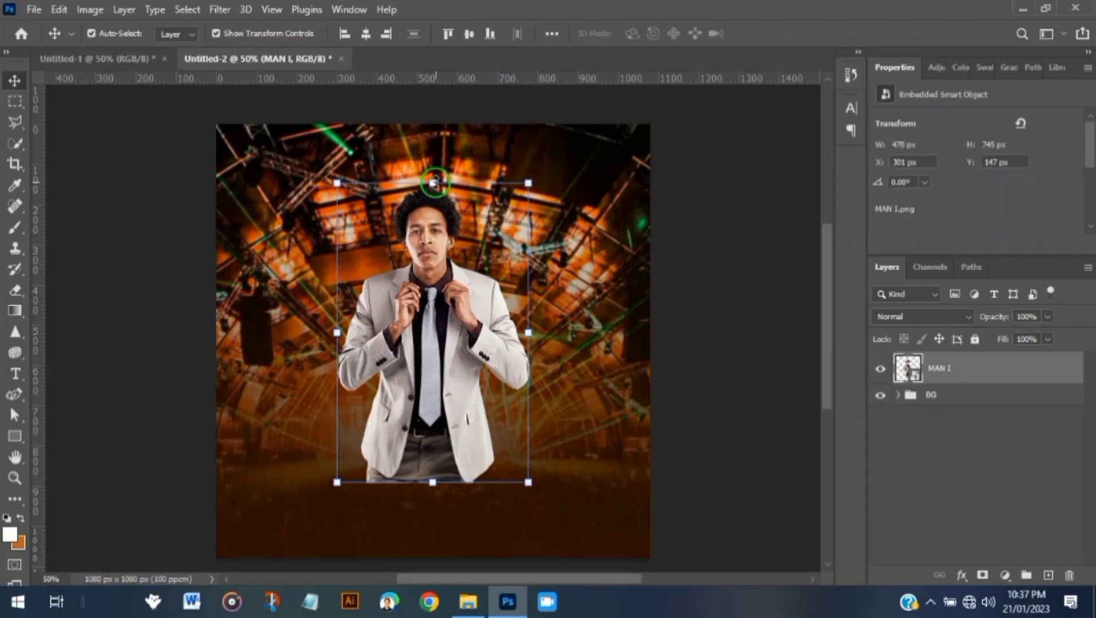
{"action": "left_click", "coordinate": [434, 179]}
{"action": "left_click_drag", "start_coordinate": [435, 183], "coordinate": [433, 167]}
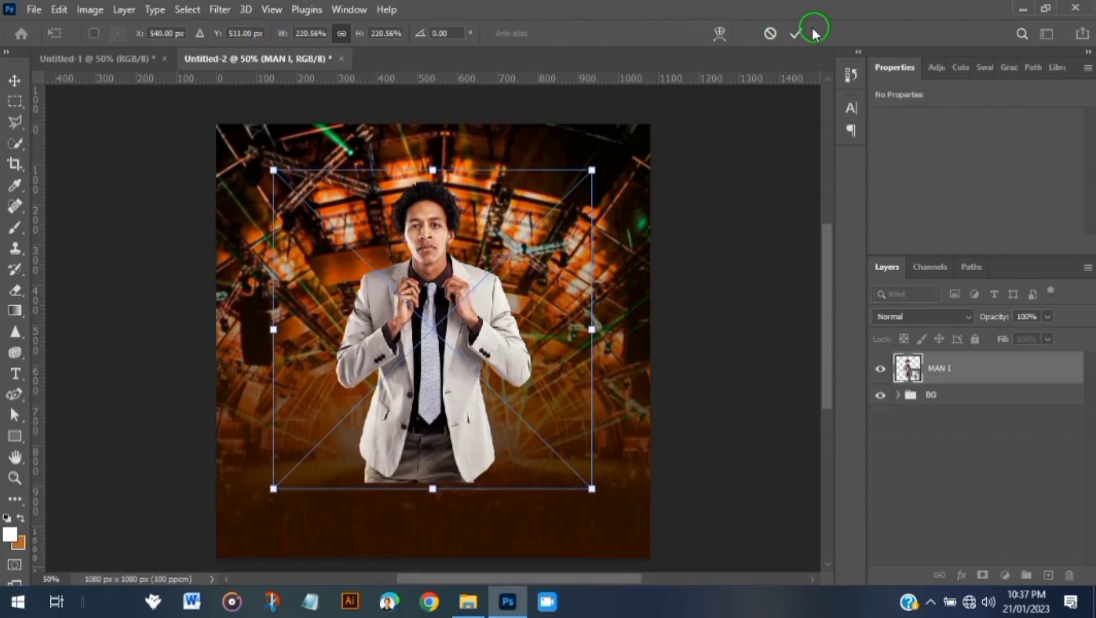
{"action": "left_click", "coordinate": [794, 33]}
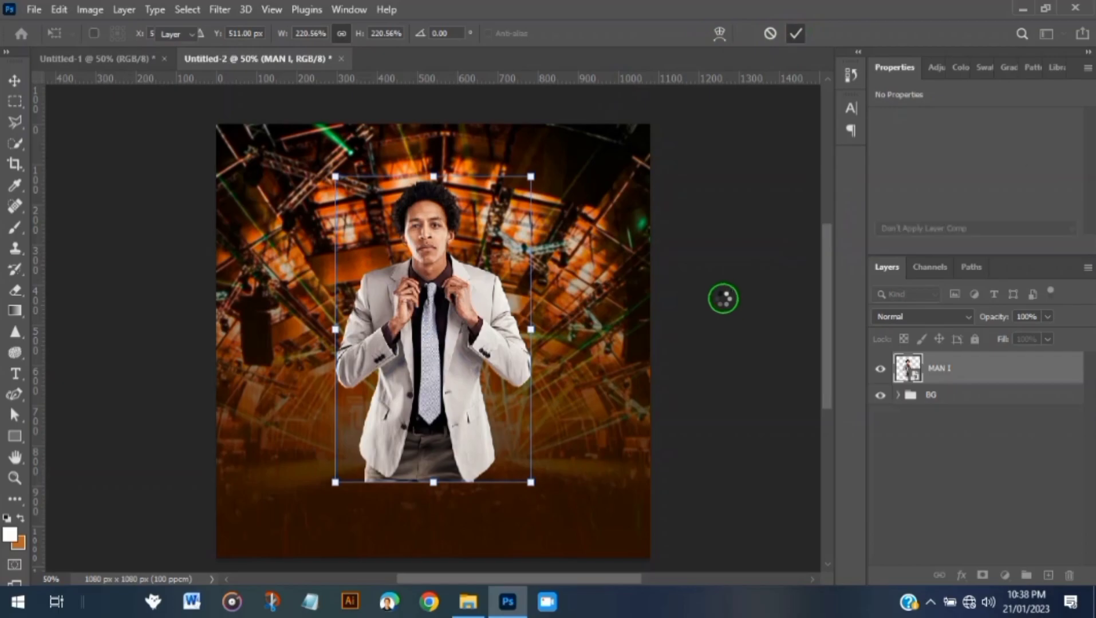
Open the Camera Raw Filter on MAN I and set Temperature to +7, Exposure to +0.25 and Contrast to +36
{"action": "left_click", "coordinate": [232, 8]}
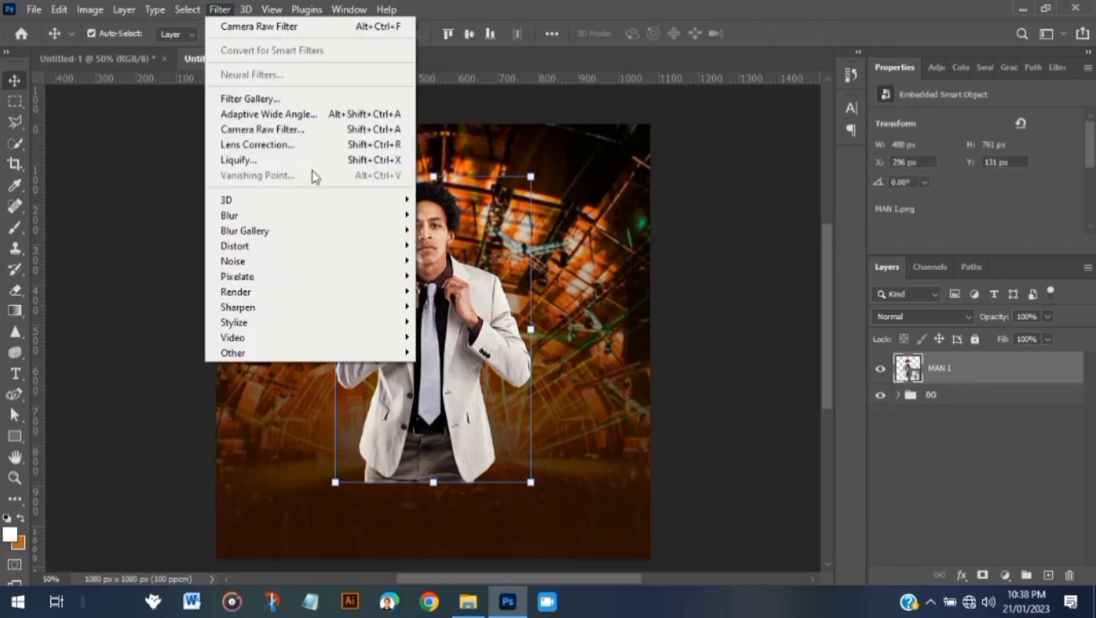
{"action": "left_click", "coordinate": [304, 129]}
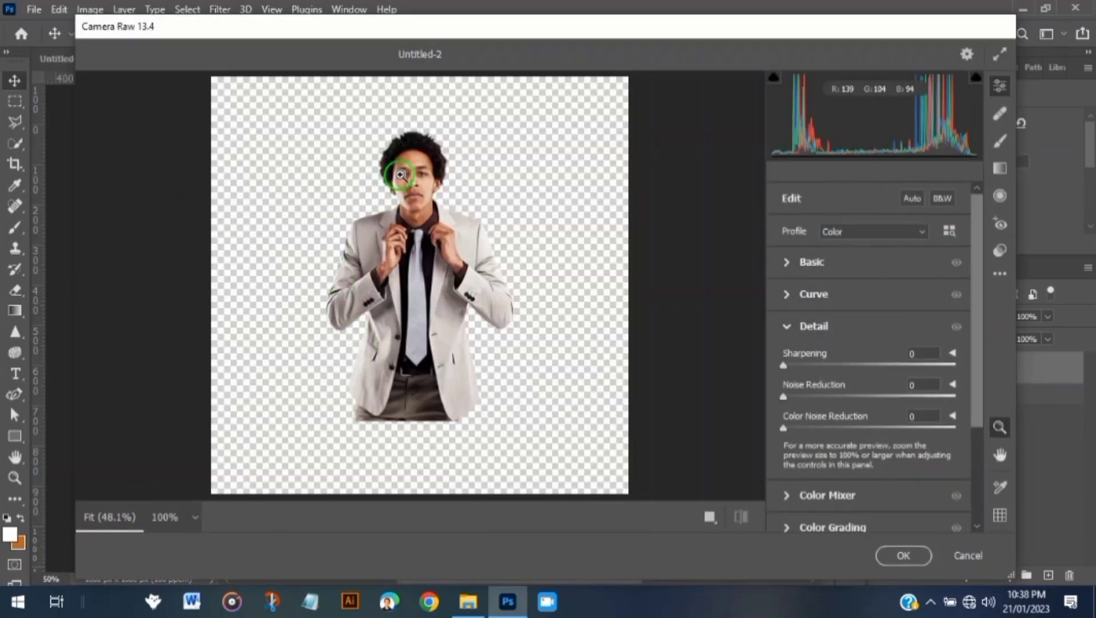
{"action": "left_click", "coordinate": [406, 167]}
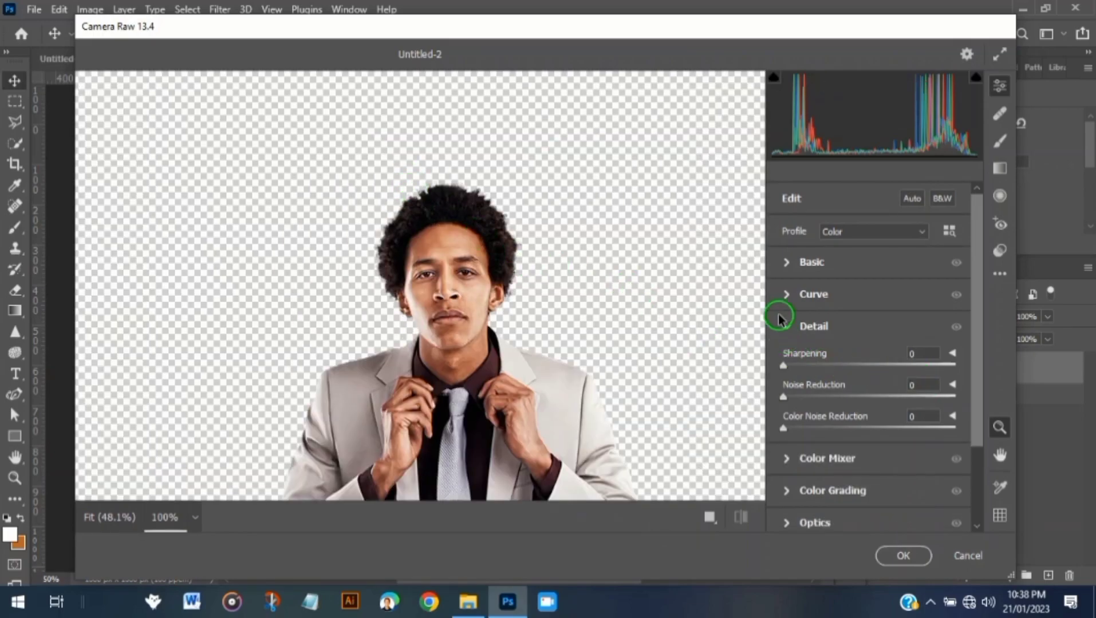
{"action": "left_click", "coordinate": [788, 266]}
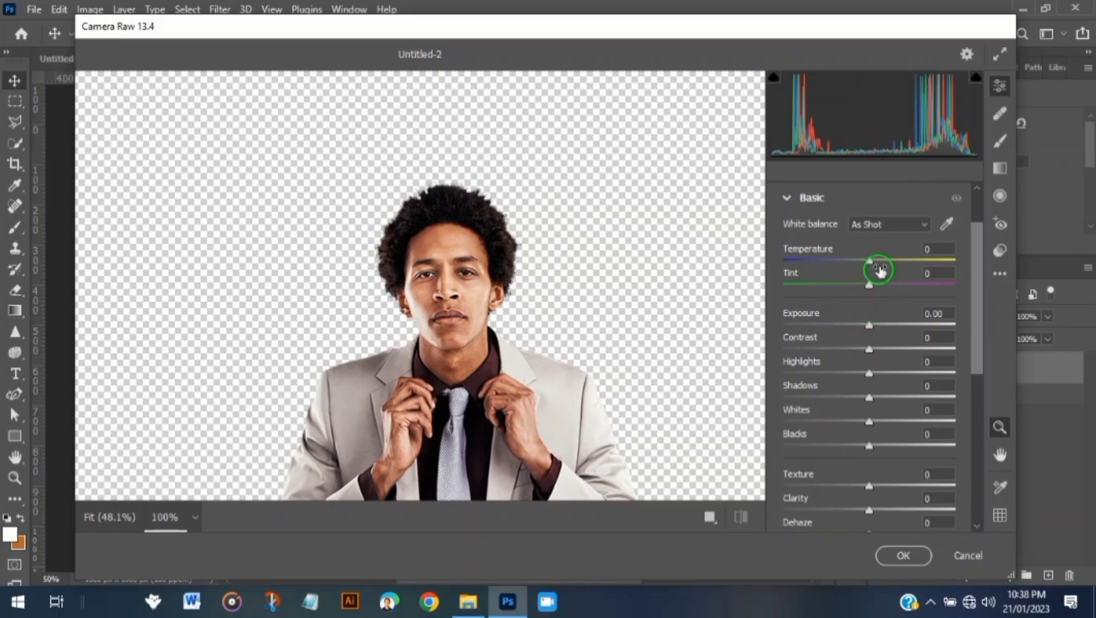
{"action": "left_click_drag", "start_coordinate": [871, 262], "coordinate": [878, 265]}
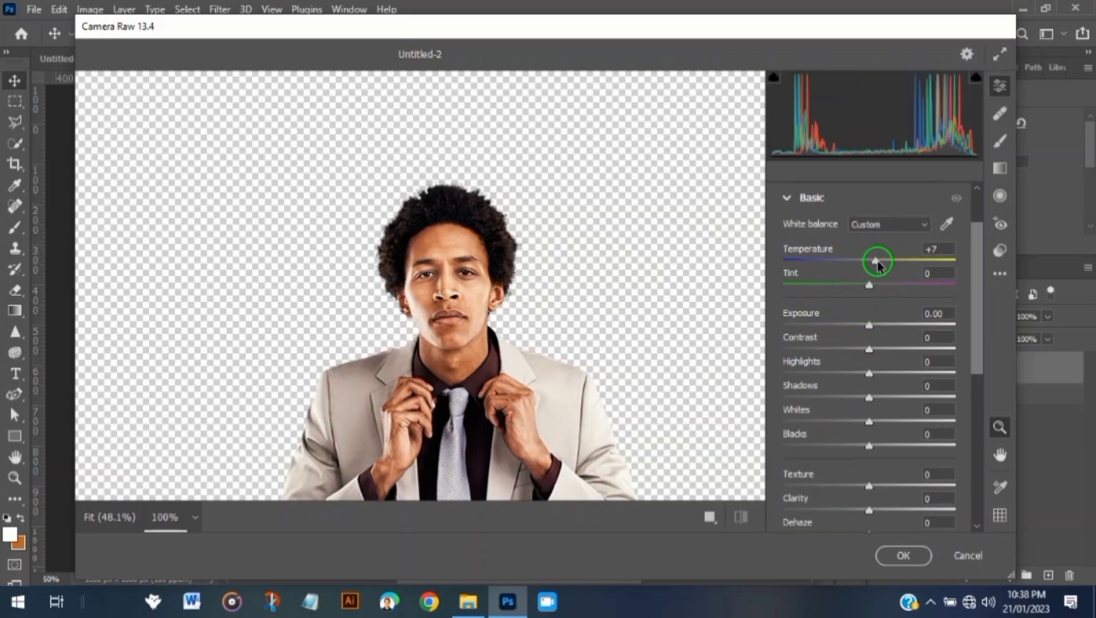
{"action": "left_click_drag", "start_coordinate": [872, 324], "coordinate": [876, 328]}
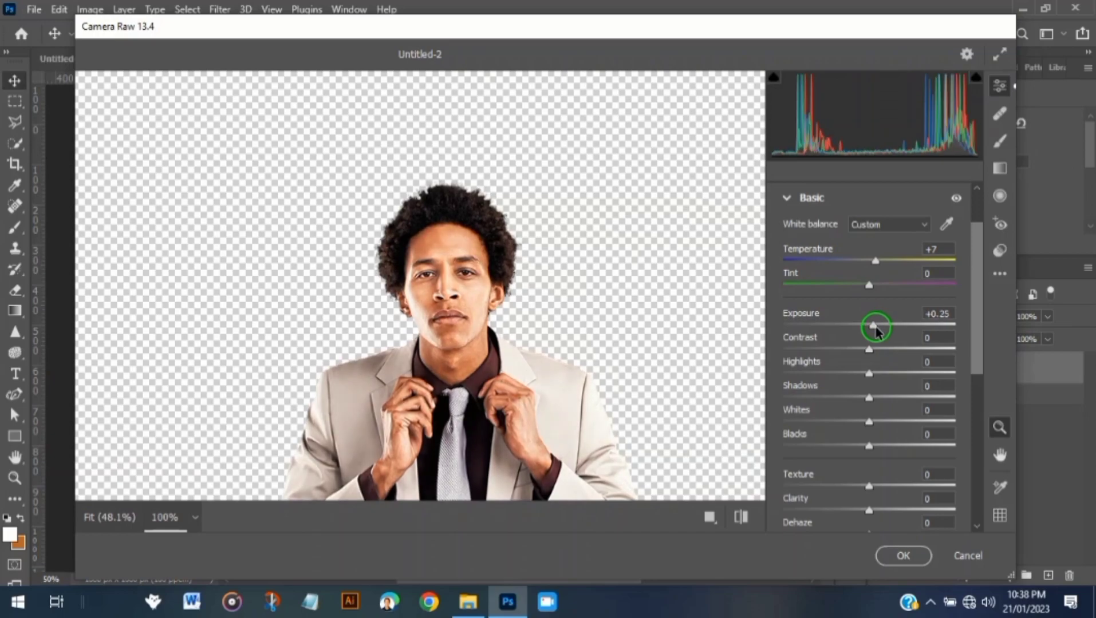
{"action": "left_click_drag", "start_coordinate": [868, 351], "coordinate": [899, 354]}
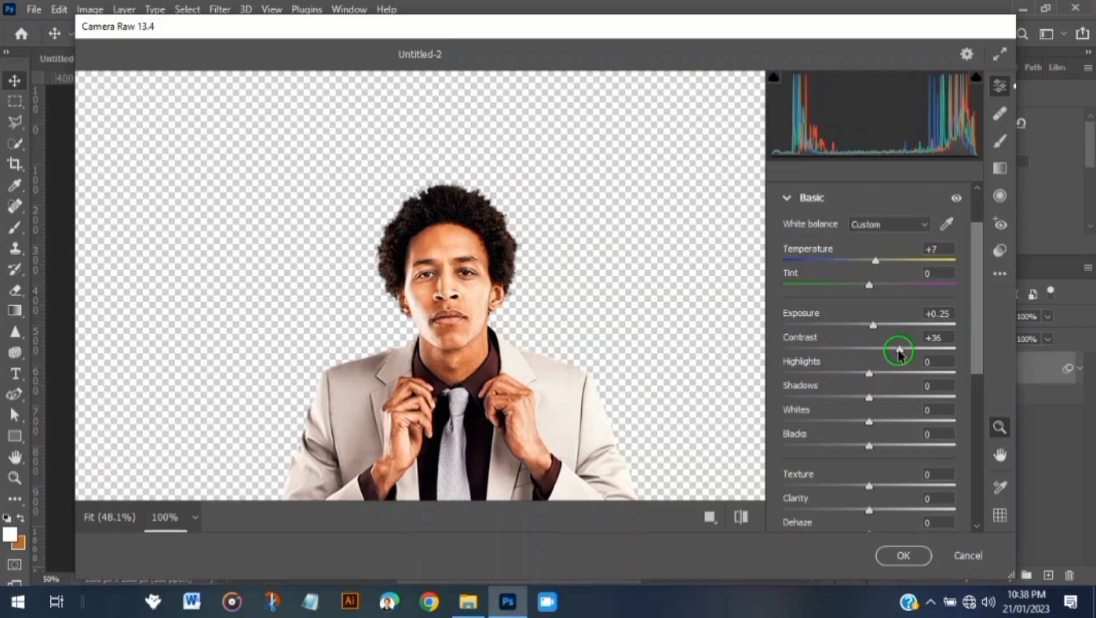
Set Highlights to -14, Texture to +11, Clarity to +6 and Vibrance to +11 for MAN I
{"action": "scroll", "coordinate": [854, 436], "scroll_direction": "down", "scroll_amount": 3}
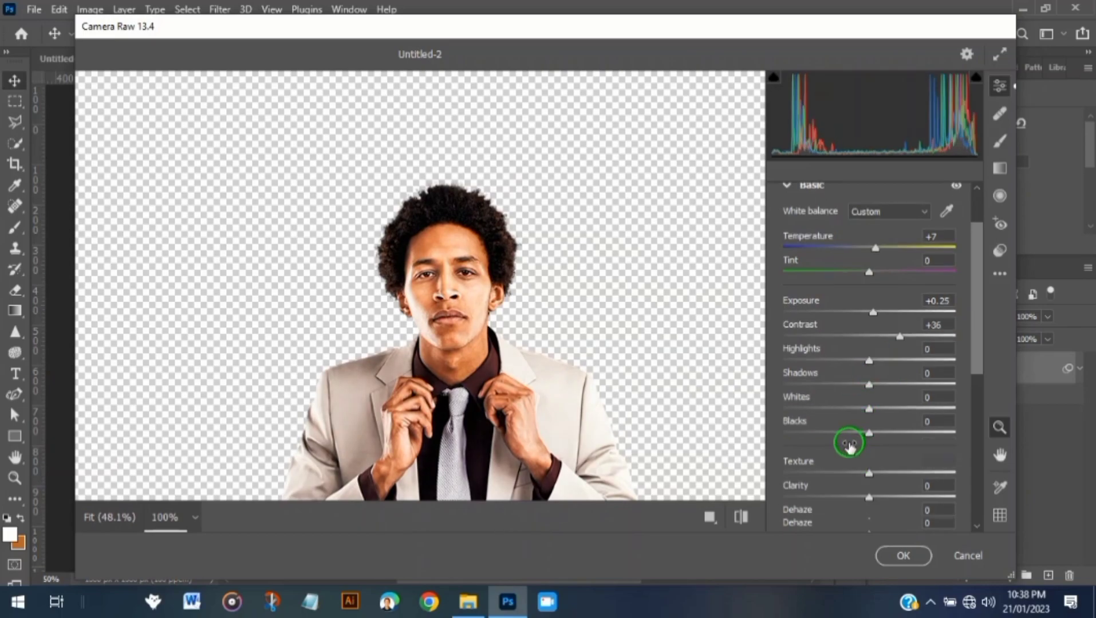
{"action": "left_click_drag", "start_coordinate": [866, 322], "coordinate": [855, 322]}
{"action": "left_click", "coordinate": [868, 435]}
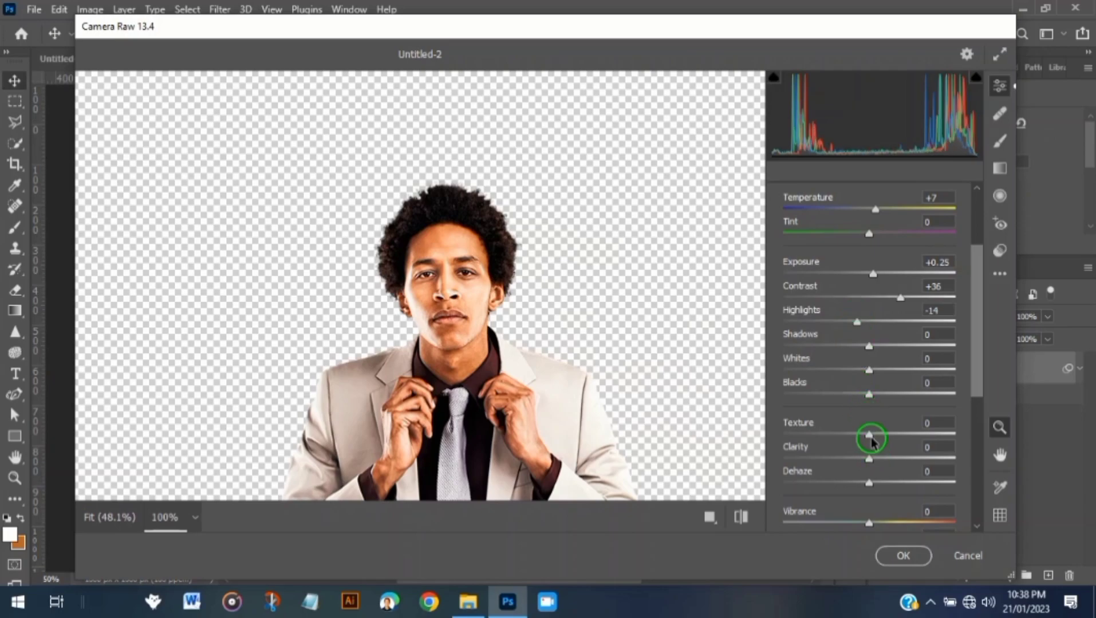
{"action": "left_click_drag", "start_coordinate": [868, 436], "coordinate": [879, 439]}
{"action": "left_click", "coordinate": [862, 462]}
{"action": "left_click_drag", "start_coordinate": [872, 463], "coordinate": [875, 466]}
{"action": "scroll", "coordinate": [870, 458], "scroll_direction": "down", "scroll_amount": 5}
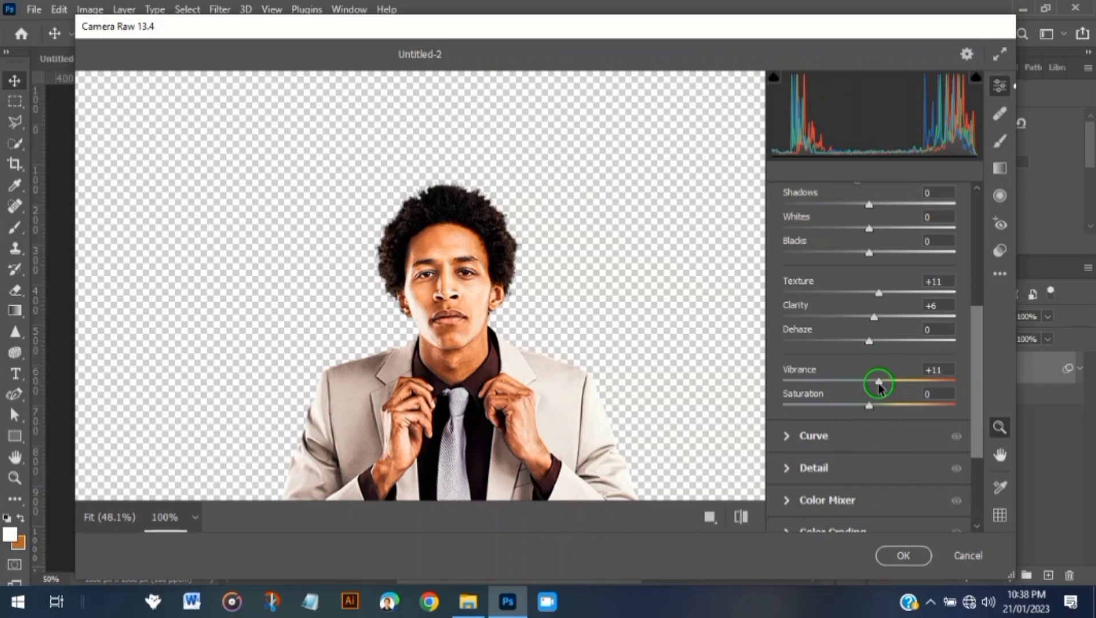
{"action": "scroll", "coordinate": [871, 383], "scroll_direction": "down", "scroll_amount": 4}
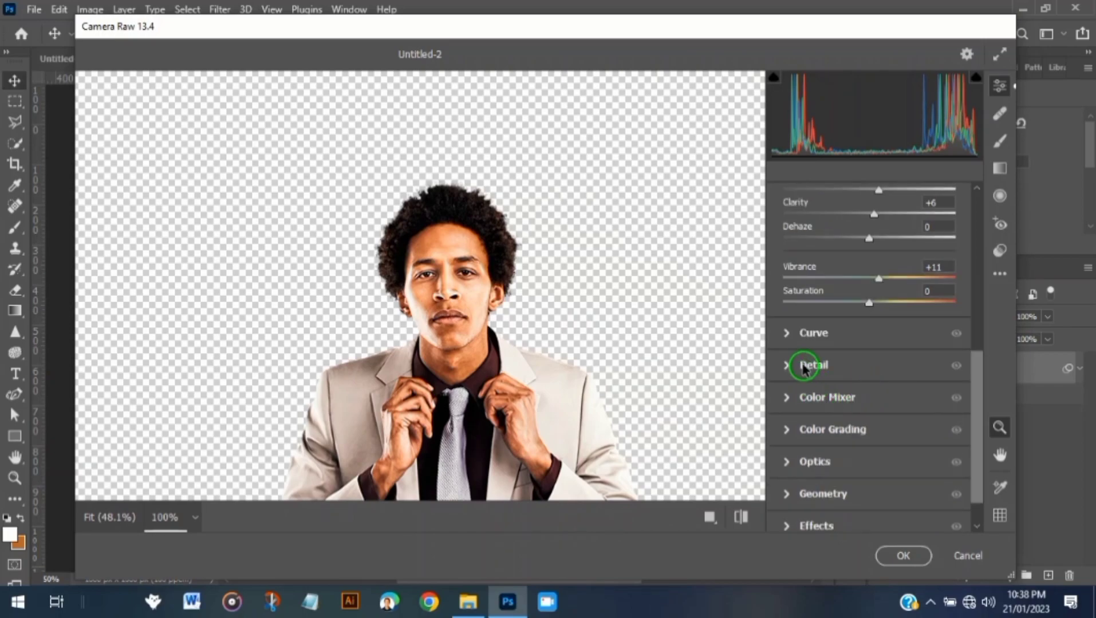
Set Sharpening to 19 and apply the Camera Raw Filter to MAN I, leaving Color Mixer and Color Grading at their defaults
{"action": "left_click", "coordinate": [802, 372]}
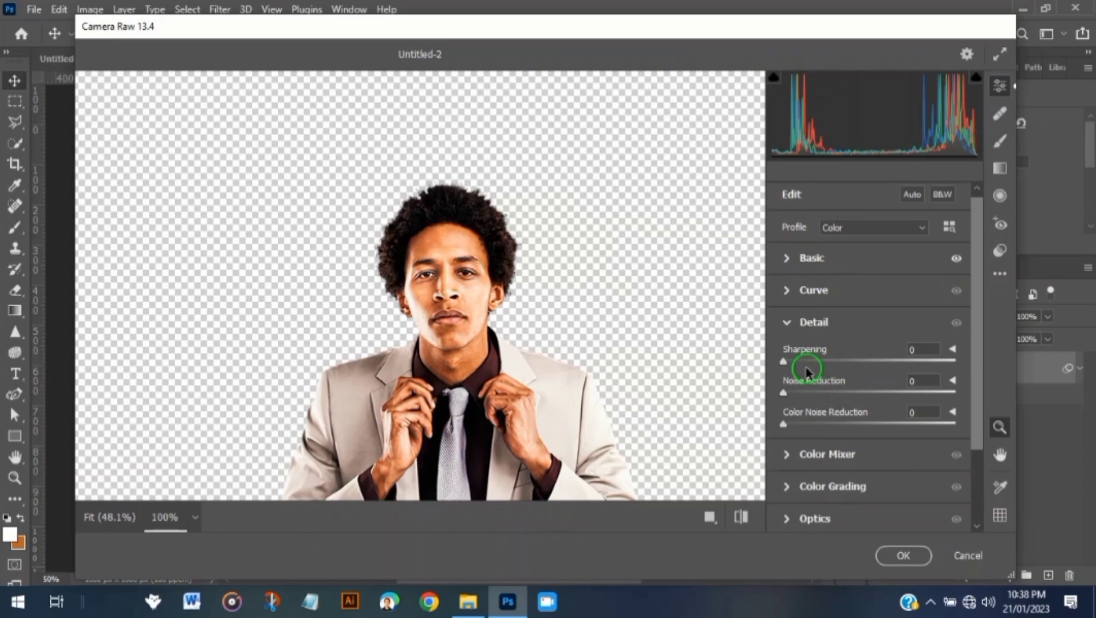
{"action": "left_click_drag", "start_coordinate": [802, 359], "coordinate": [804, 362]}
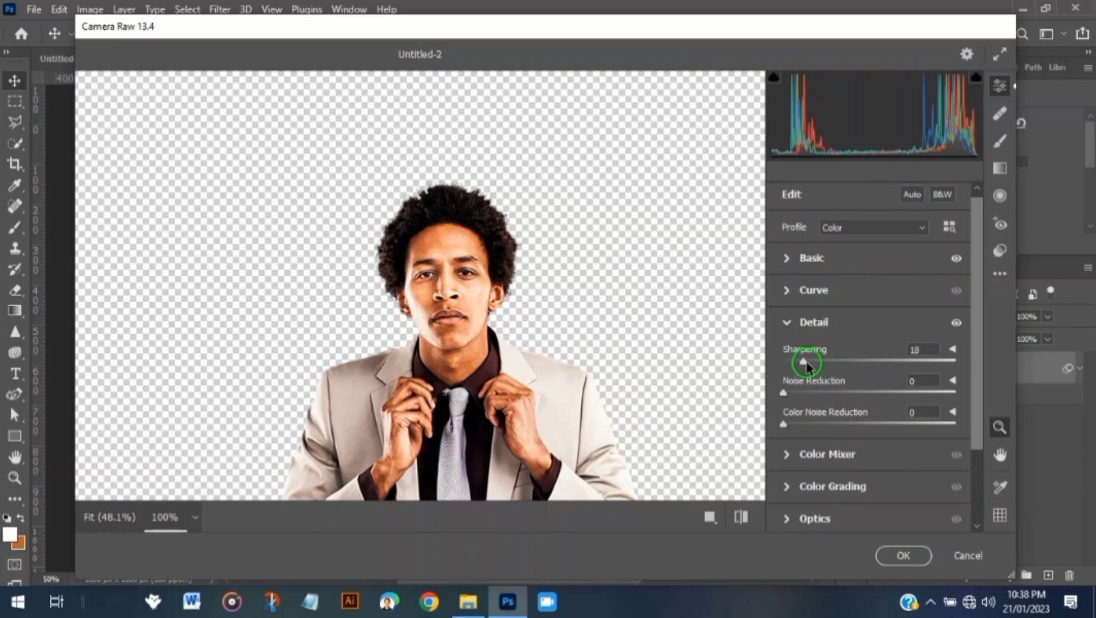
{"action": "left_click_drag", "start_coordinate": [814, 362], "coordinate": [806, 364]}
{"action": "scroll", "coordinate": [814, 435], "scroll_direction": "down", "scroll_amount": 3}
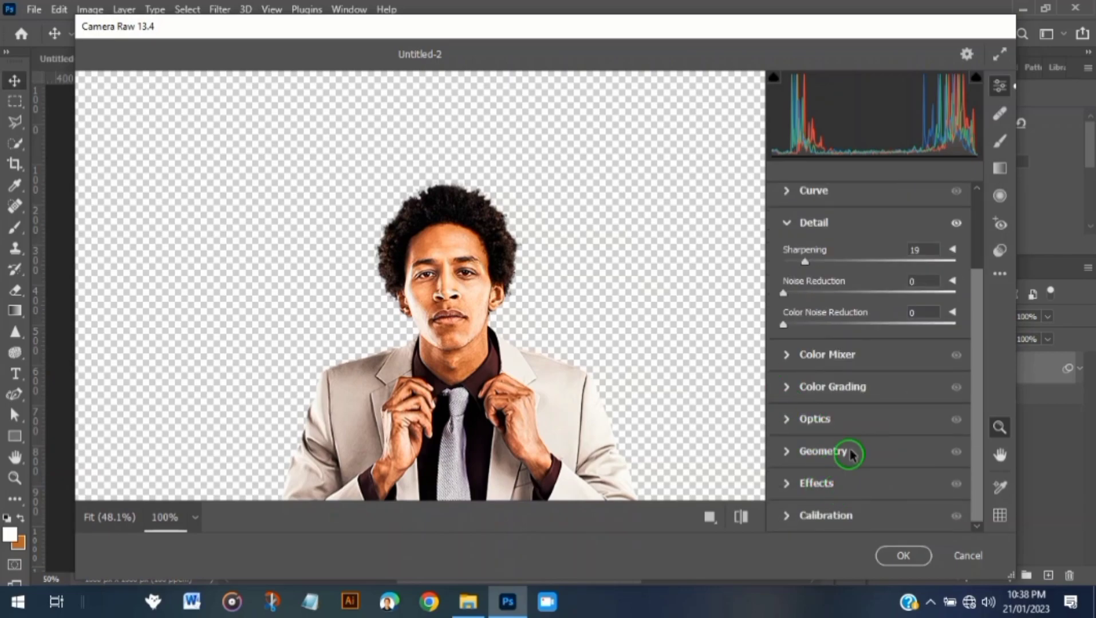
{"action": "left_click", "coordinate": [786, 357]}
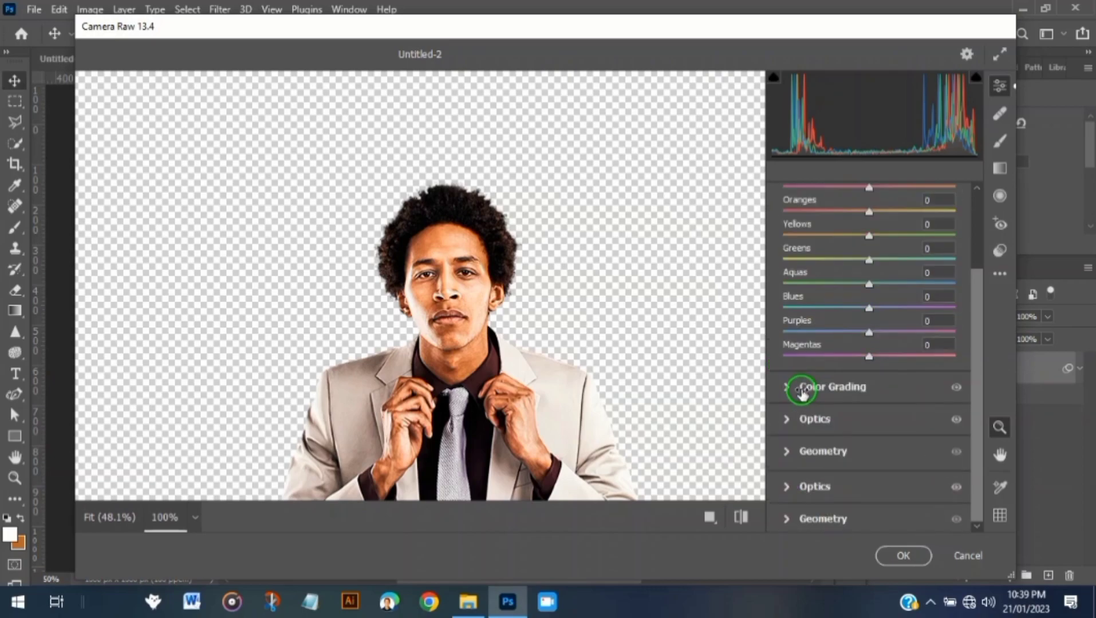
{"action": "left_click", "coordinate": [787, 387]}
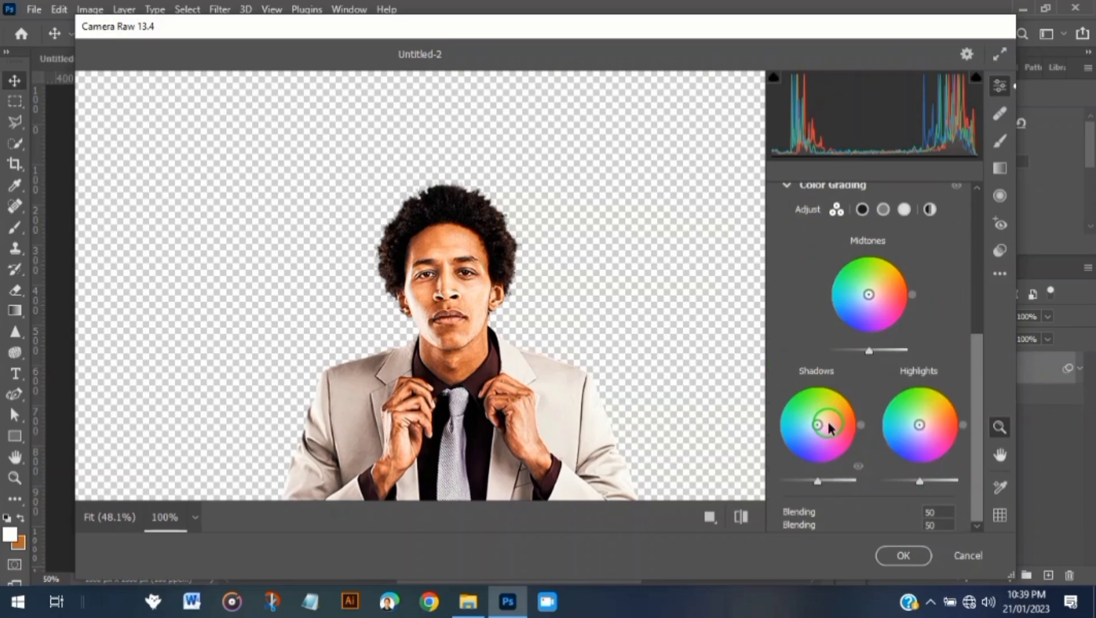
{"action": "scroll", "coordinate": [837, 446], "scroll_direction": "down", "scroll_amount": 3}
{"action": "left_click", "coordinate": [902, 556]}
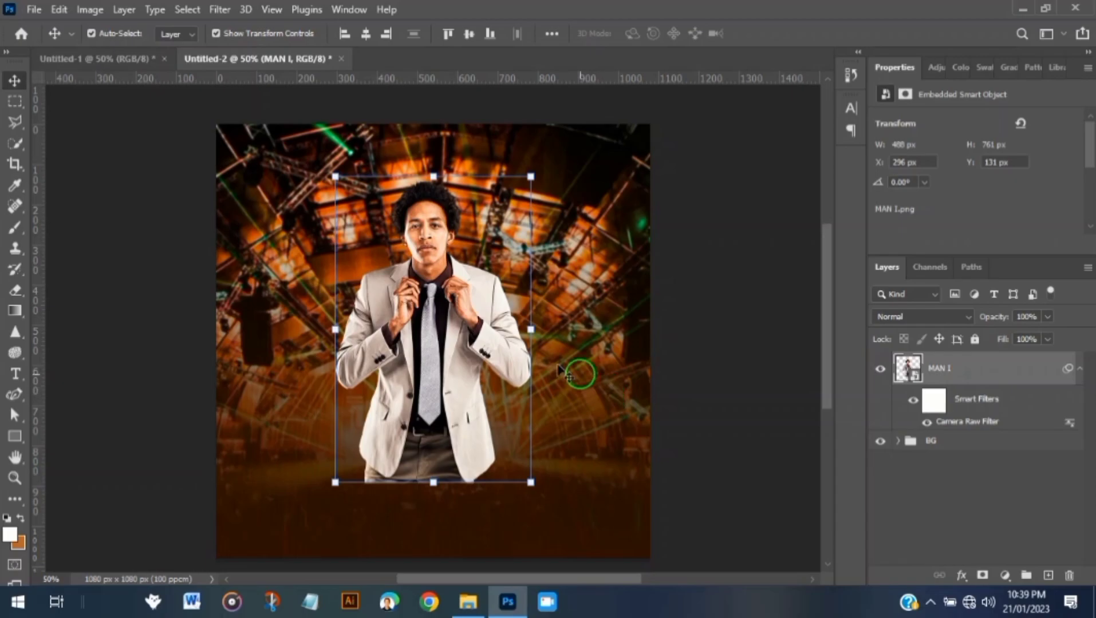
{"action": "left_click", "coordinate": [743, 365]}
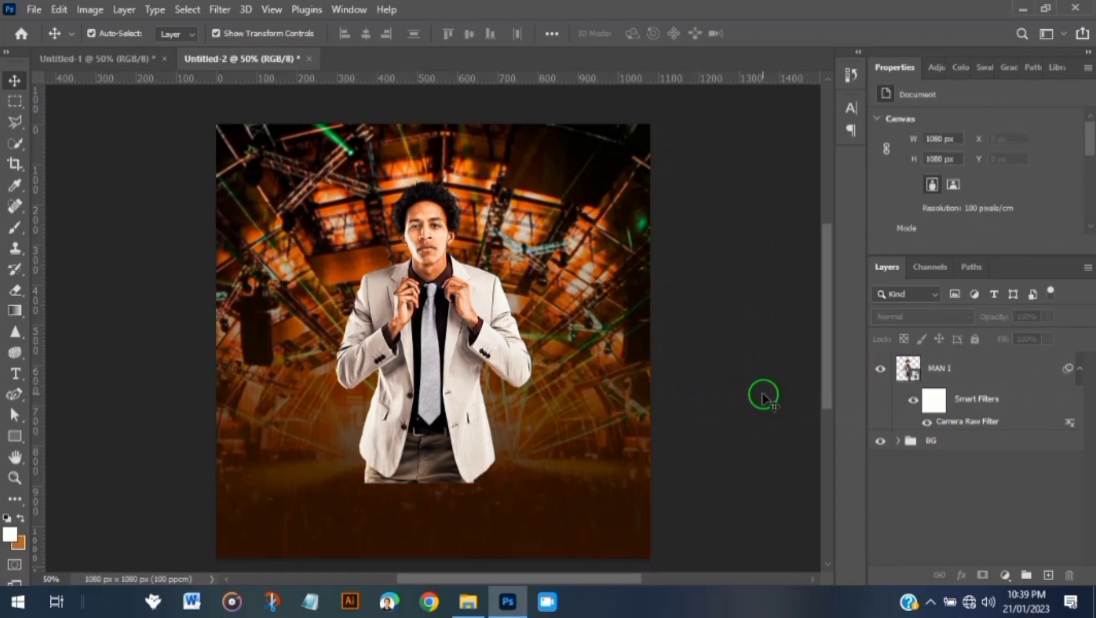
Place the MAN II image from the ASSETS USED folder, scaled to about 210.56%, to the left of MAN I
{"action": "left_click", "coordinate": [468, 601]}
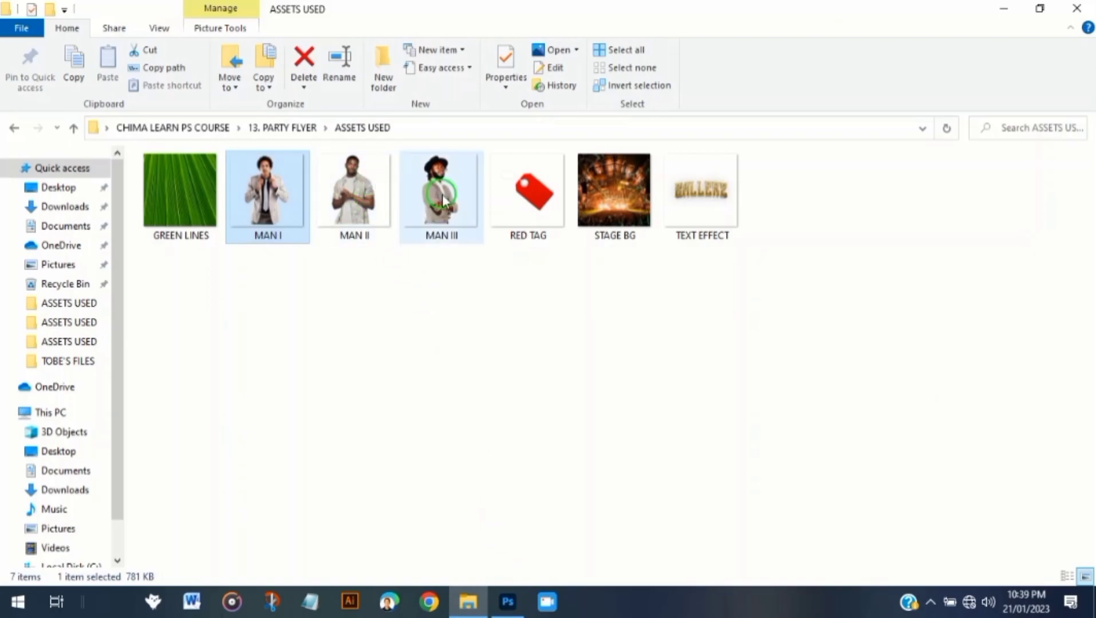
{"action": "left_click", "coordinate": [362, 197]}
{"action": "left_click_drag", "start_coordinate": [362, 203], "coordinate": [387, 391]}
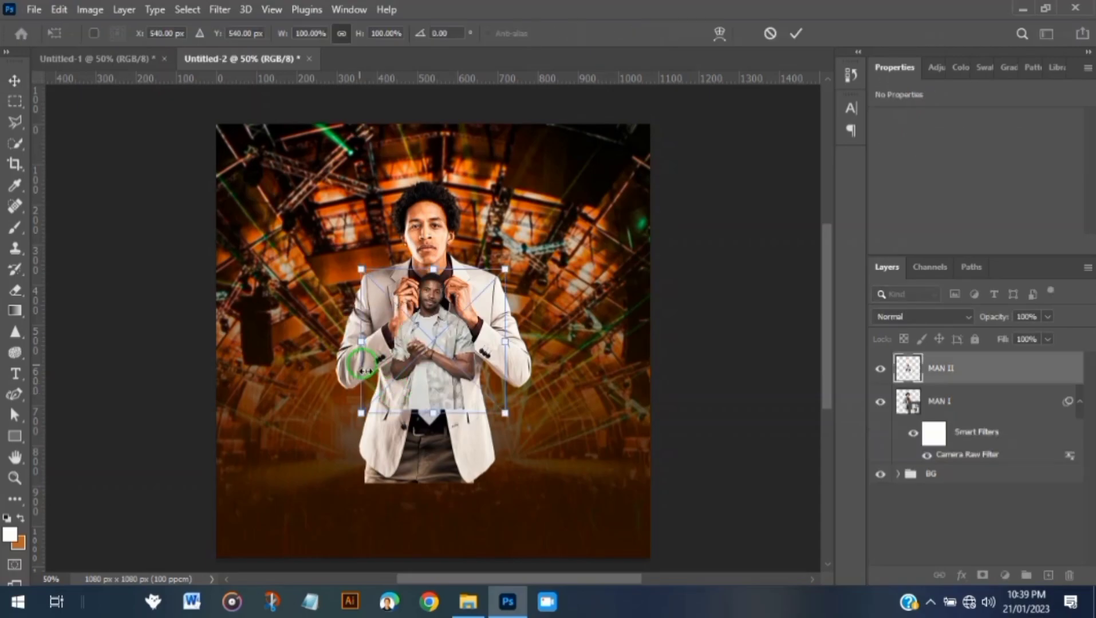
{"action": "left_click_drag", "start_coordinate": [342, 339], "coordinate": [181, 342]}
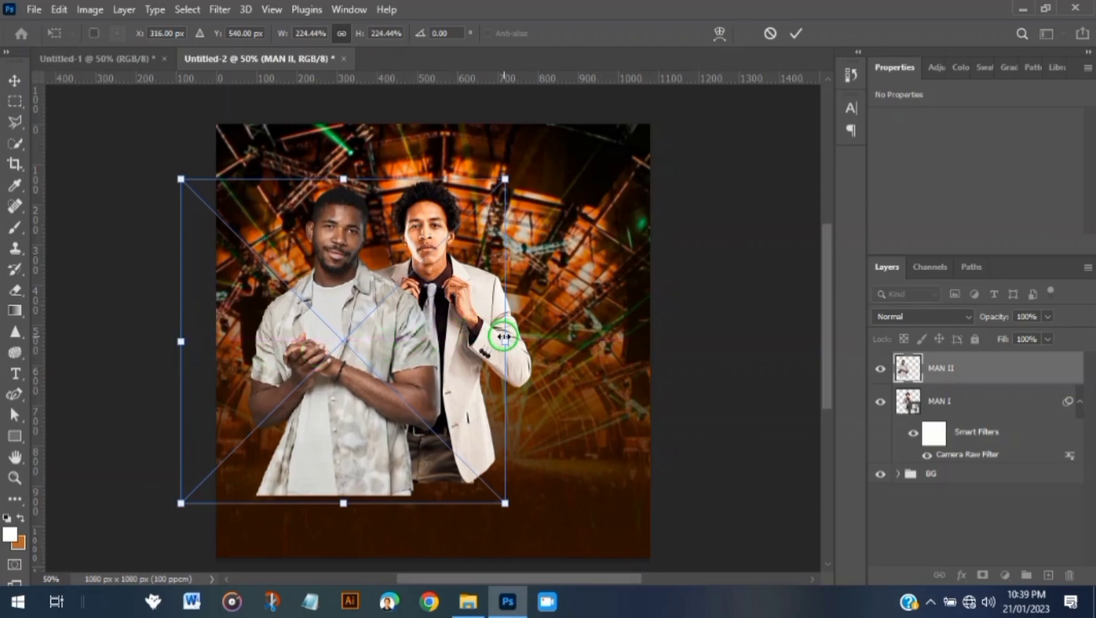
{"action": "left_click_drag", "start_coordinate": [505, 339], "coordinate": [485, 340]}
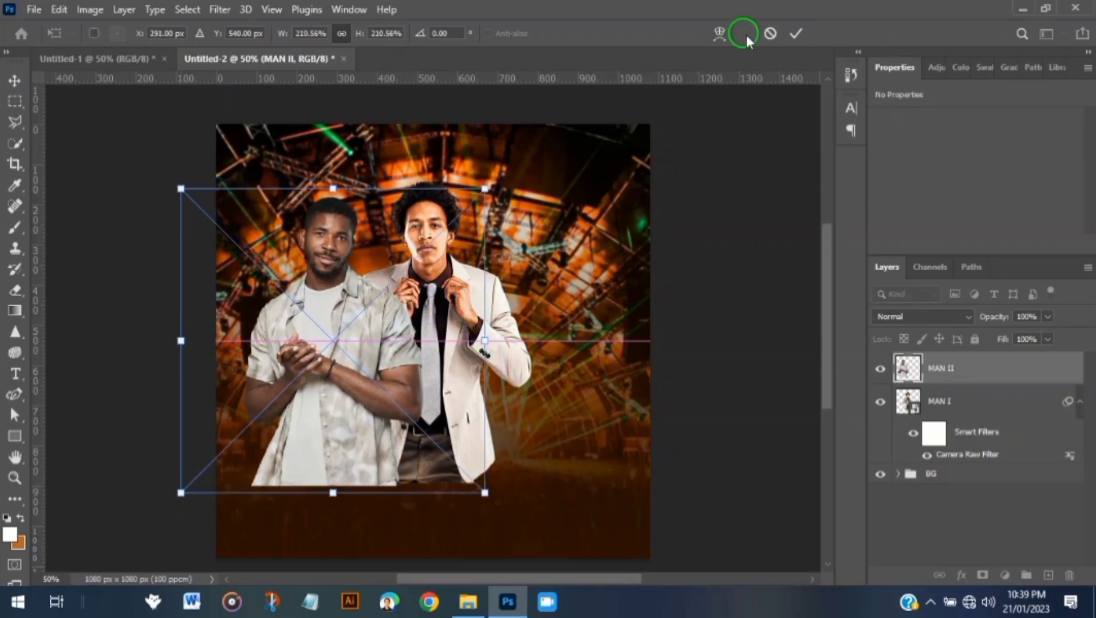
{"action": "left_click", "coordinate": [804, 34]}
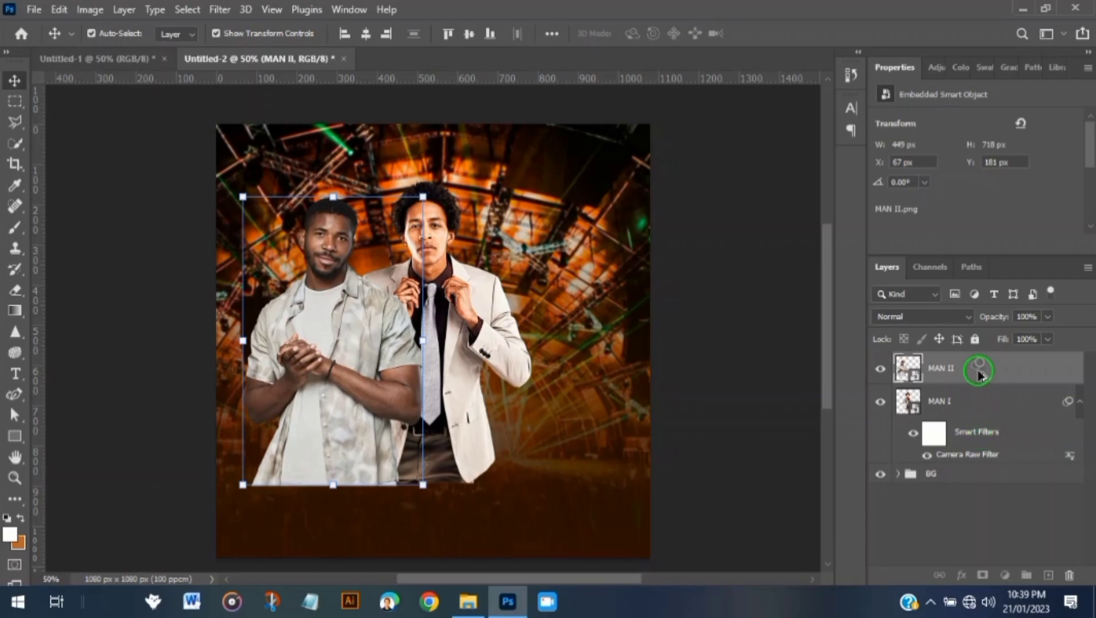
Copy MAN I's Camera Raw smart filter onto the MAN II layer and move MAN II below MAN I in the layer order
{"action": "left_click_drag", "start_coordinate": [978, 371], "coordinate": [978, 371]}
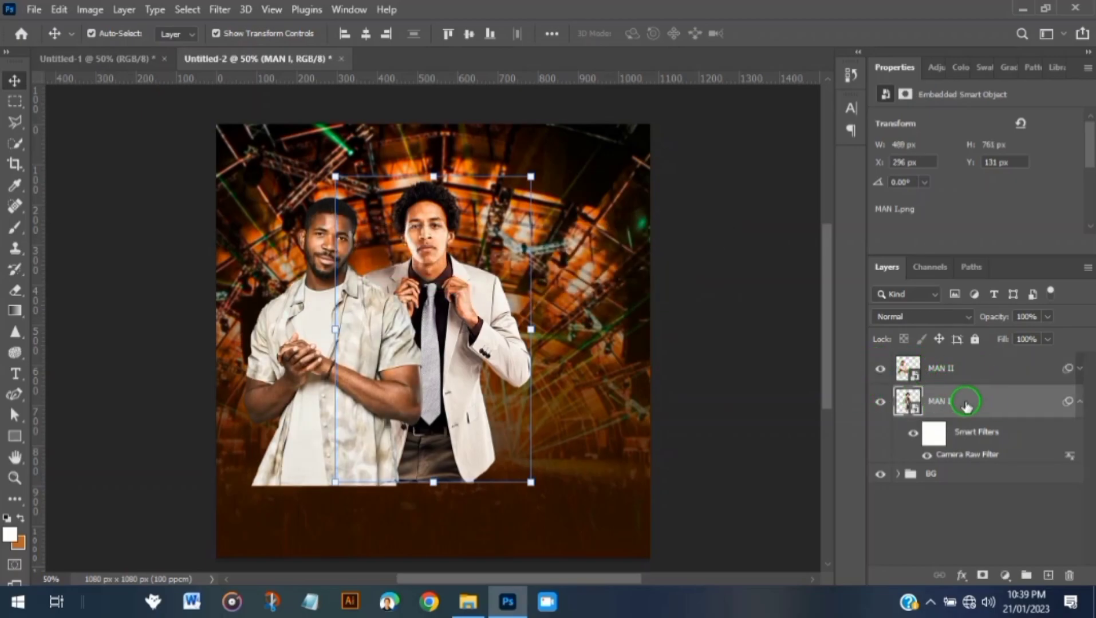
{"action": "left_click_drag", "start_coordinate": [976, 358], "coordinate": [976, 433]}
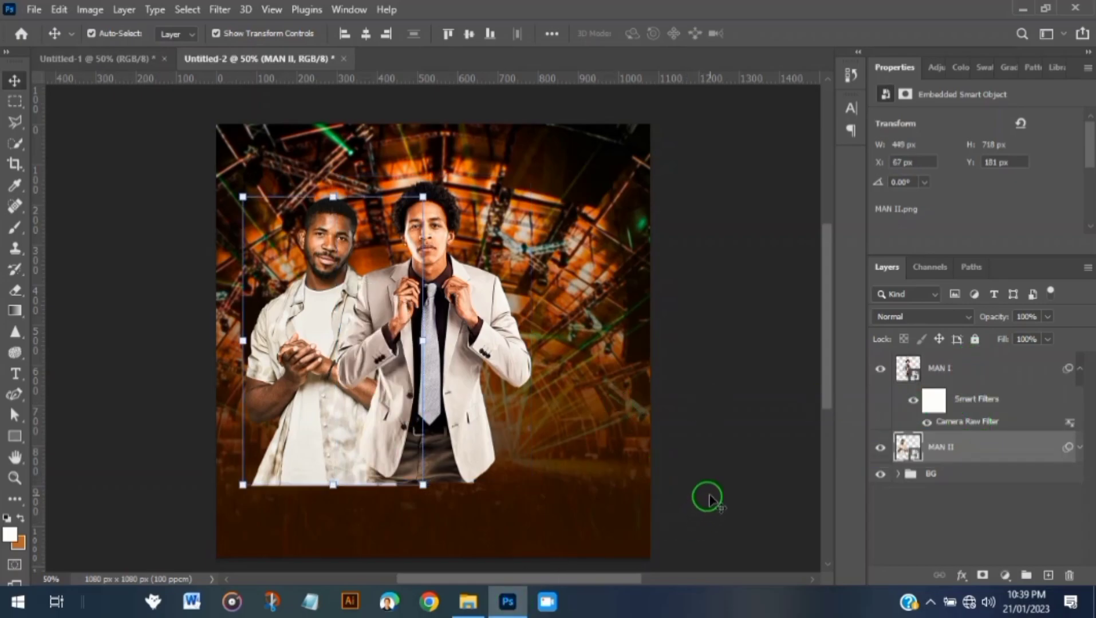
Enlarge MAN I from its lower edge to about 522 × 813 px so he stands larger than MAN II
{"action": "left_click", "coordinate": [435, 395]}
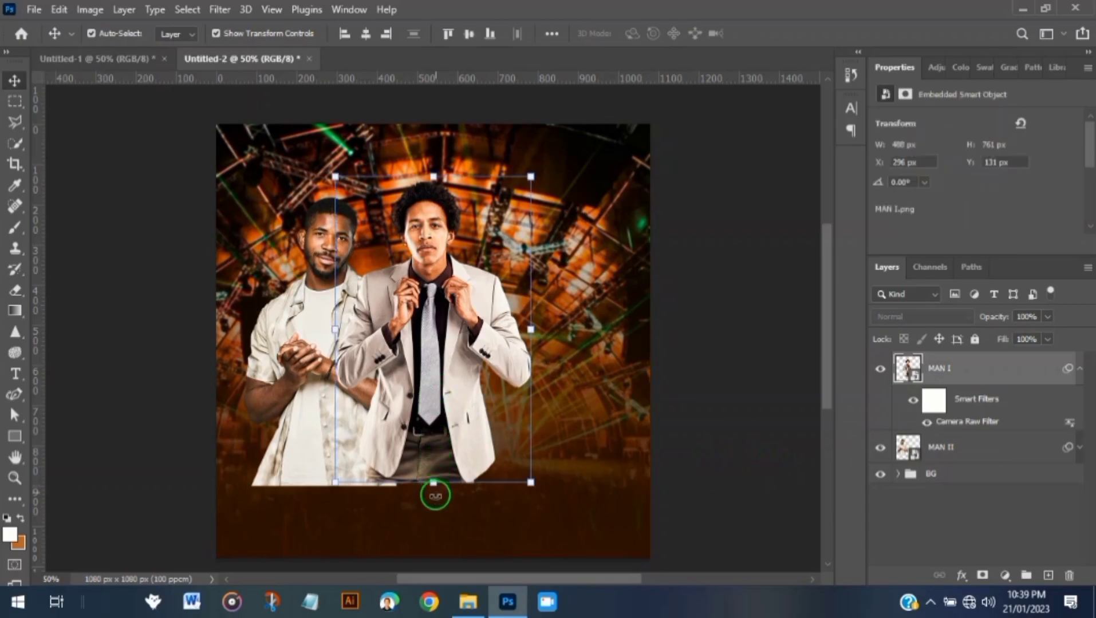
{"action": "left_click_drag", "start_coordinate": [433, 482], "coordinate": [434, 510]}
{"action": "left_click", "coordinate": [796, 32]}
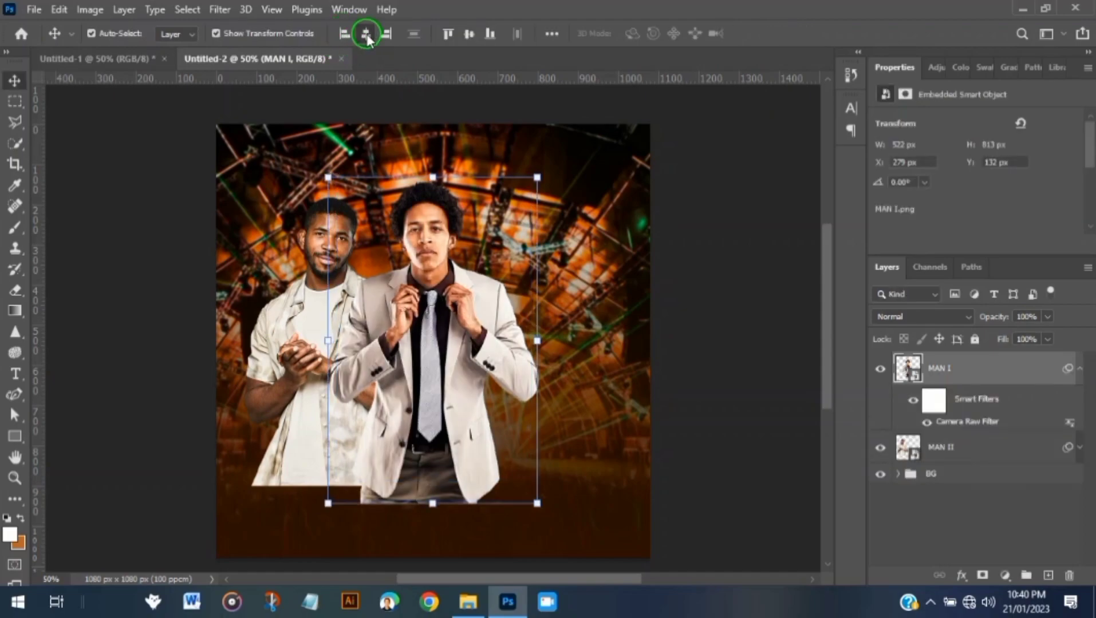
Place the MAN III image from the ASSETS USED folder at 226.11% scale to the right of MAN I and move its layer below MAN I
{"action": "left_click", "coordinate": [468, 600]}
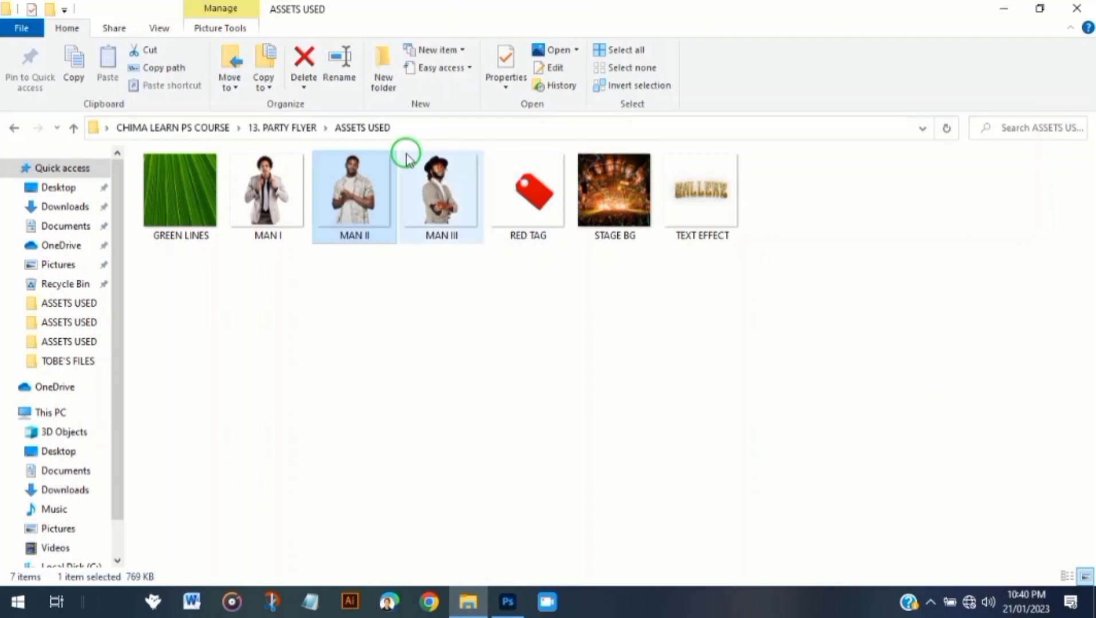
{"action": "left_click", "coordinate": [441, 186]}
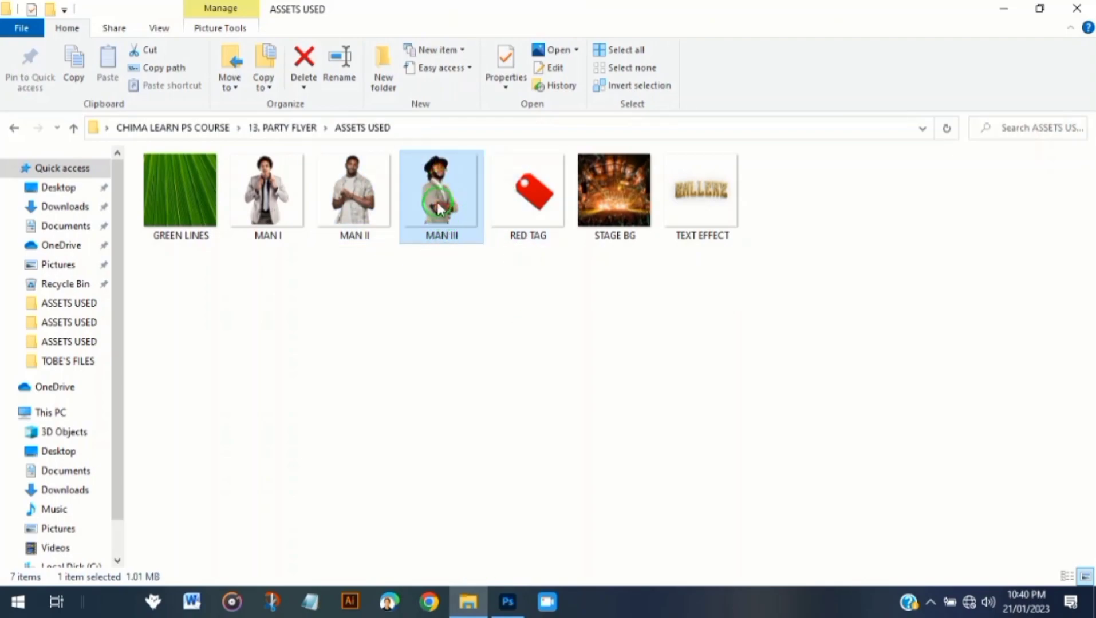
{"action": "left_click_drag", "start_coordinate": [444, 188], "coordinate": [537, 380]}
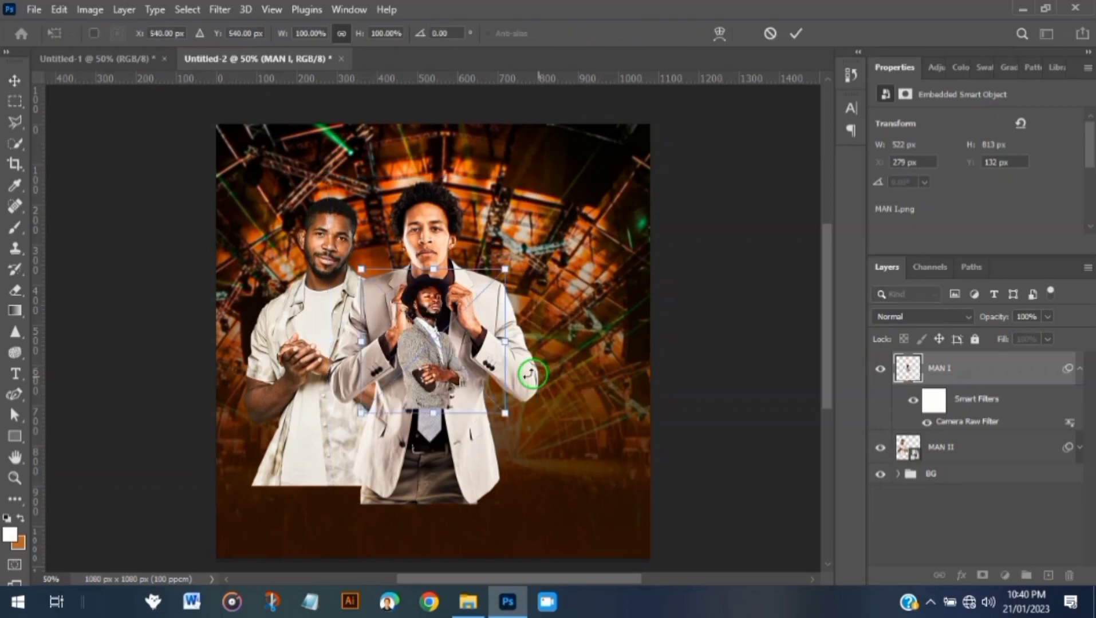
{"action": "left_click_drag", "start_coordinate": [505, 343], "coordinate": [687, 348]}
{"action": "left_click_drag", "start_coordinate": [503, 354], "coordinate": [532, 350]}
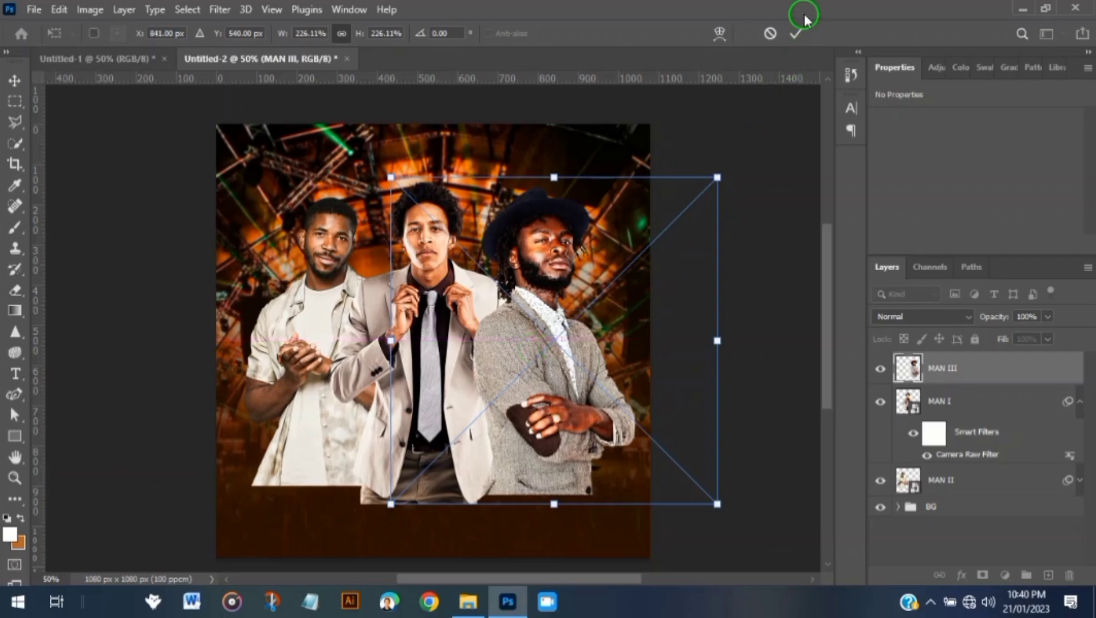
{"action": "left_click", "coordinate": [796, 33]}
{"action": "left_click_drag", "start_coordinate": [936, 366], "coordinate": [938, 453]}
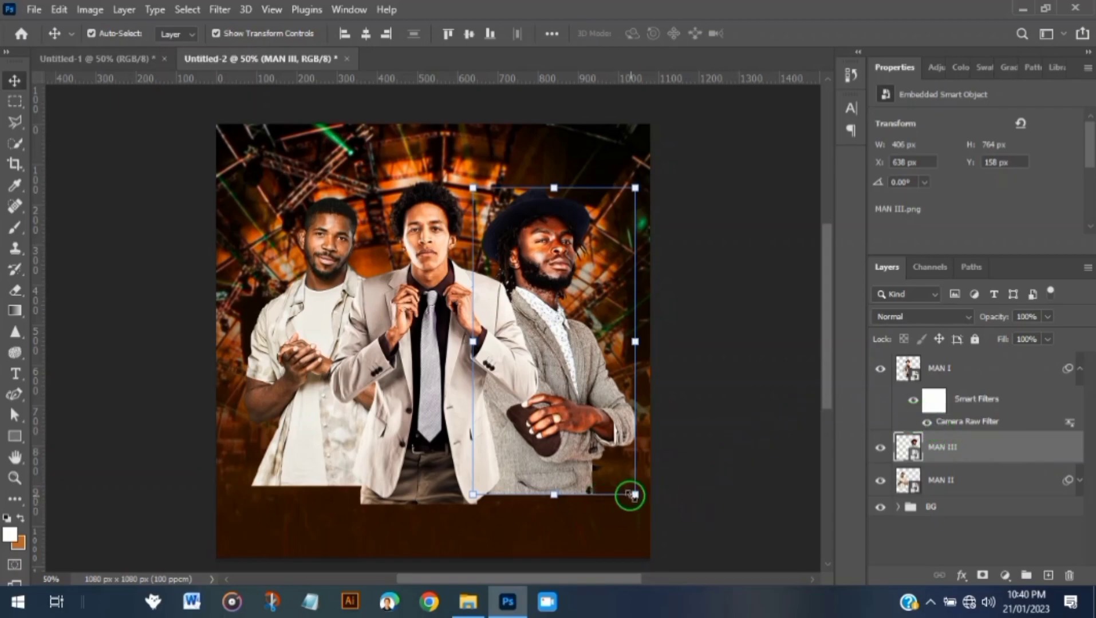
Shift MAN III slightly up, reduce him to 213.33%, and copy MAN I's Camera Raw smart filter onto his layer
{"action": "left_click_drag", "start_coordinate": [634, 494], "coordinate": [631, 481]}
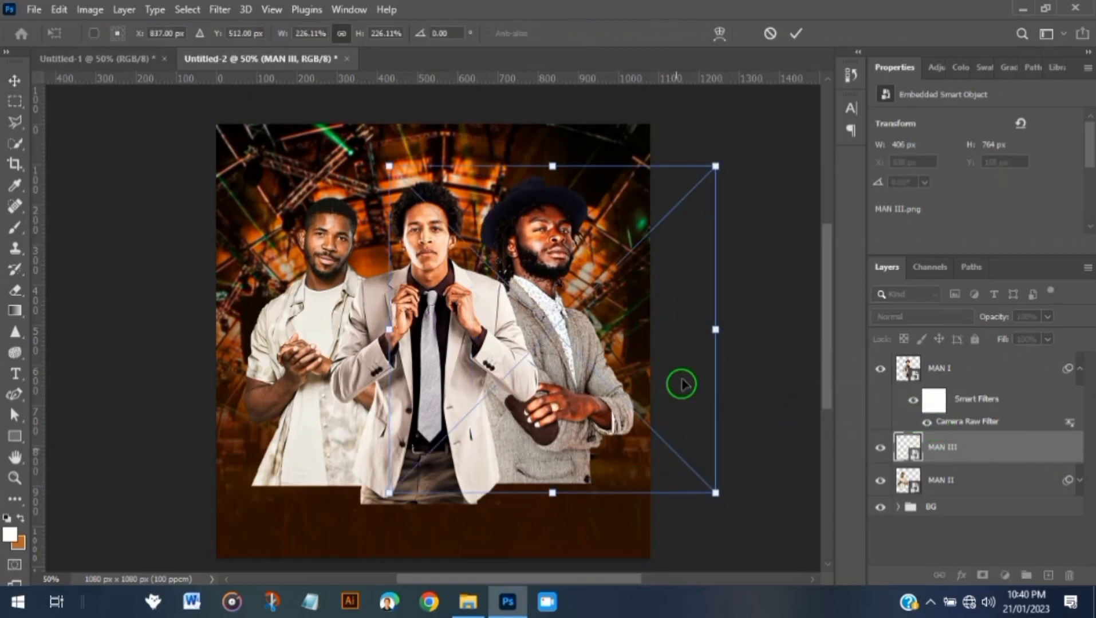
{"action": "left_click_drag", "start_coordinate": [719, 168], "coordinate": [708, 196]}
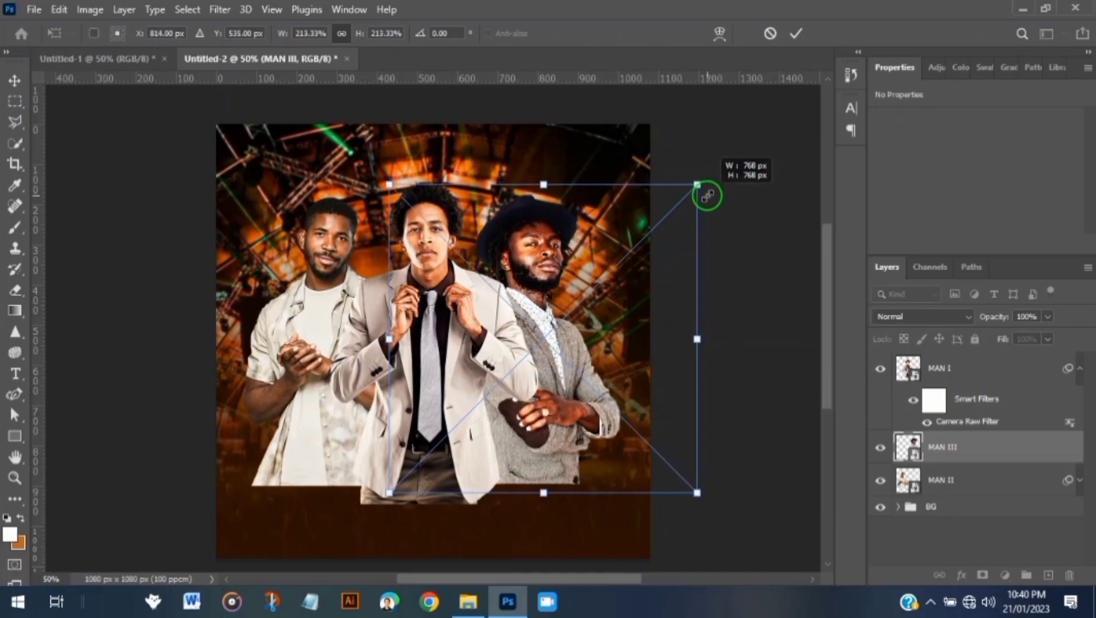
{"action": "left_click", "coordinate": [802, 35]}
{"action": "left_click", "coordinate": [957, 451]}
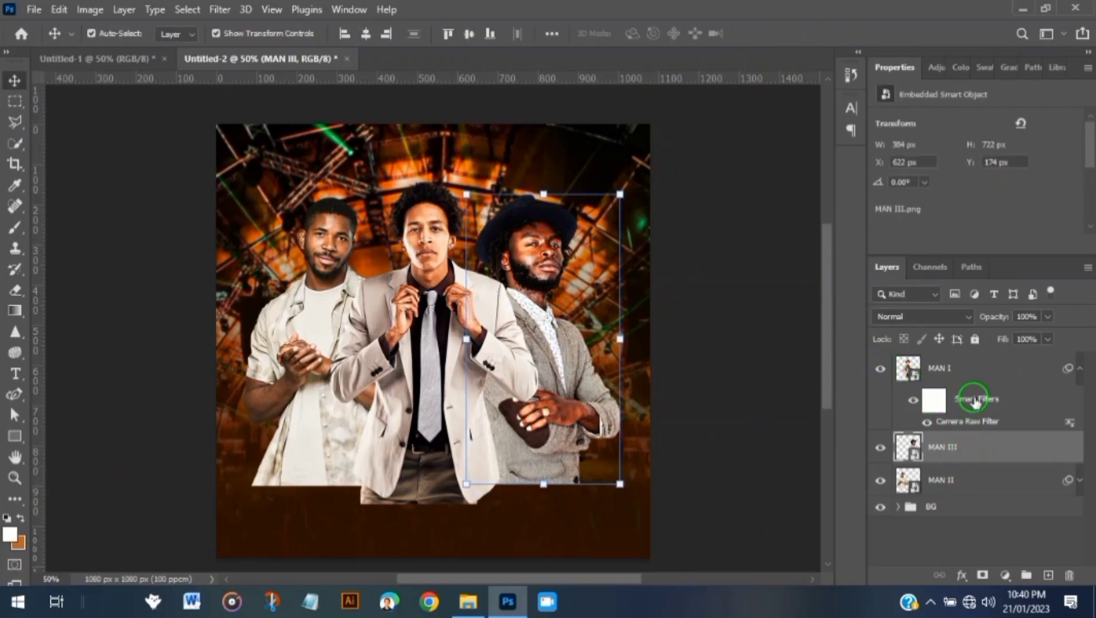
{"action": "left_click_drag", "start_coordinate": [974, 399], "coordinate": [983, 452]}
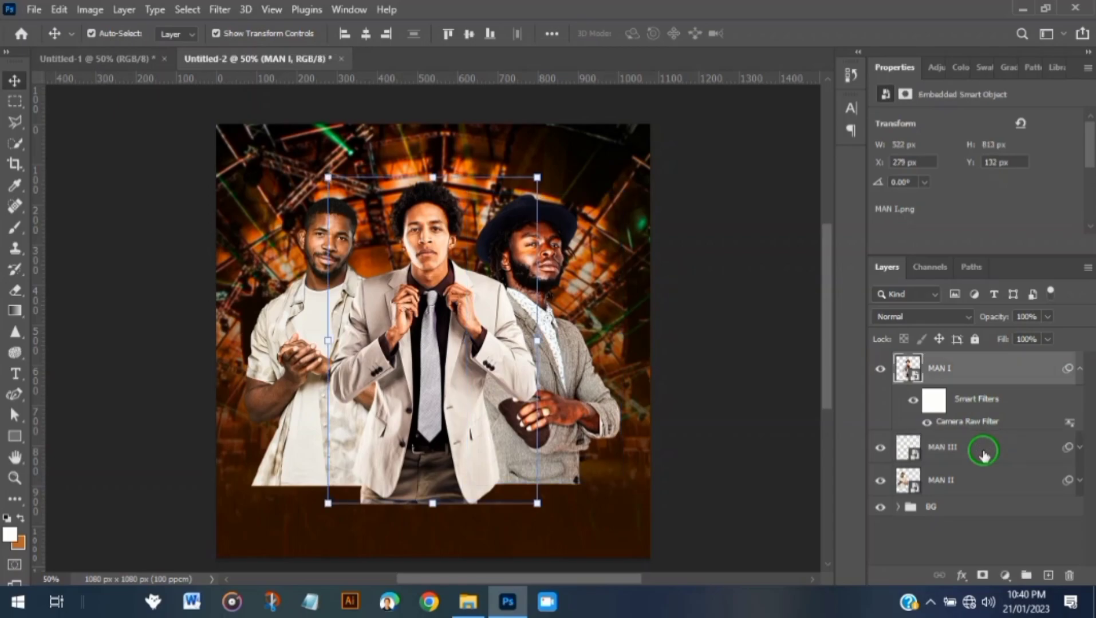
Group the MAN I, MAN III and MAN II layers and name the group MEN
{"action": "left_click", "coordinate": [972, 484], "text": "shift"}
{"action": "key", "text": "ctrl+g"}
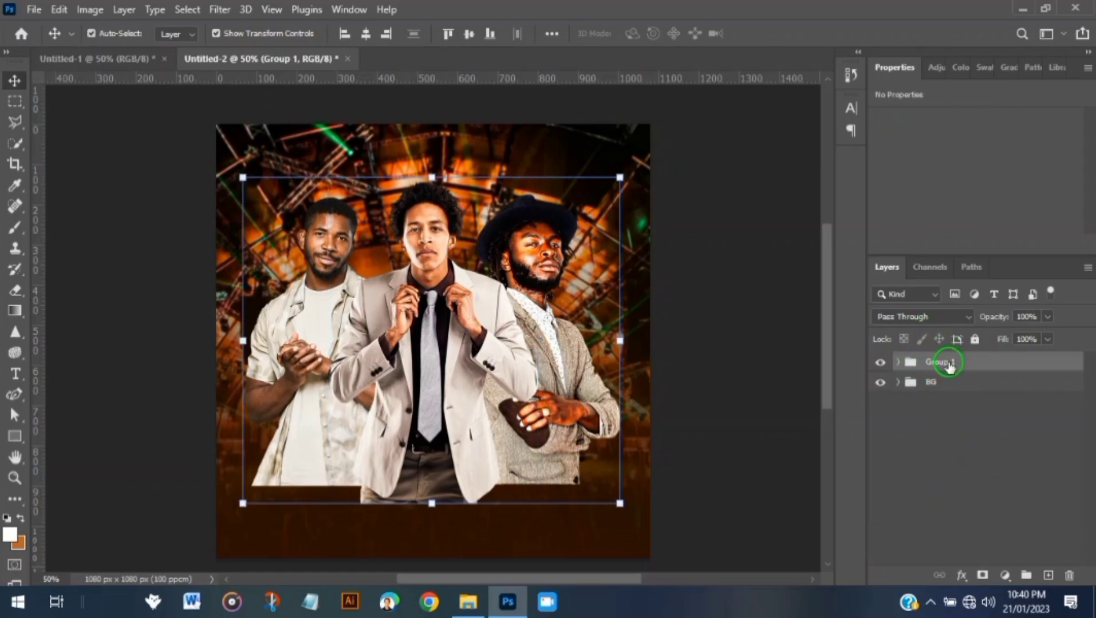
{"action": "key", "text": "Return"}
Reorder the layers inside the MEN group so MAN II sits above MAN III
{"action": "left_click", "coordinate": [897, 362]}
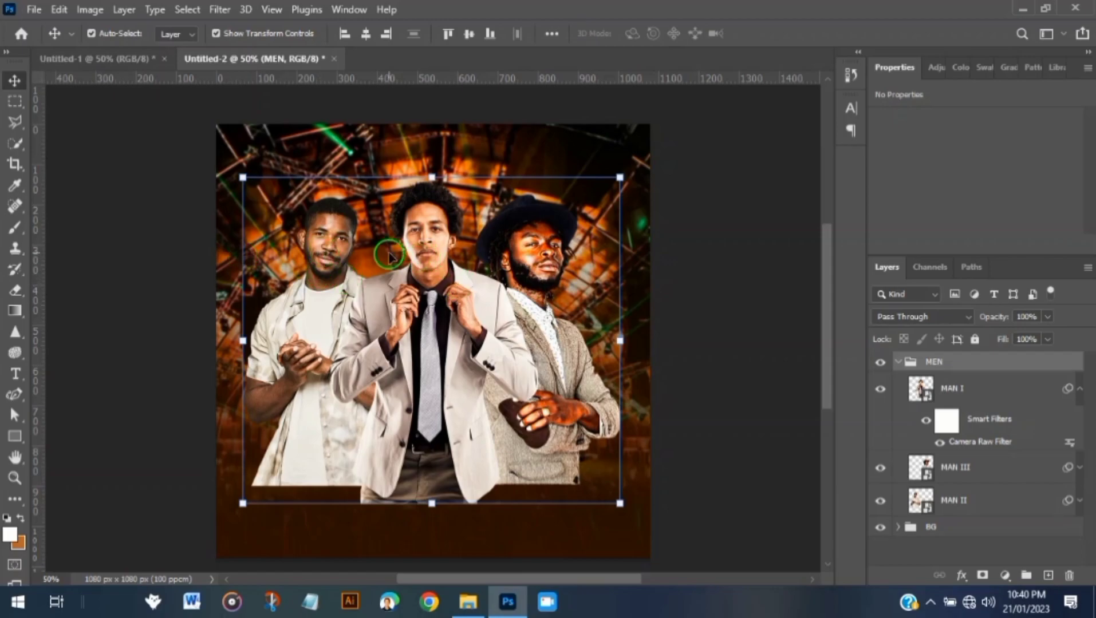
{"action": "left_click", "coordinate": [957, 468]}
{"action": "left_click_drag", "start_coordinate": [997, 494], "coordinate": [982, 458]}
{"action": "left_click", "coordinate": [979, 503]}
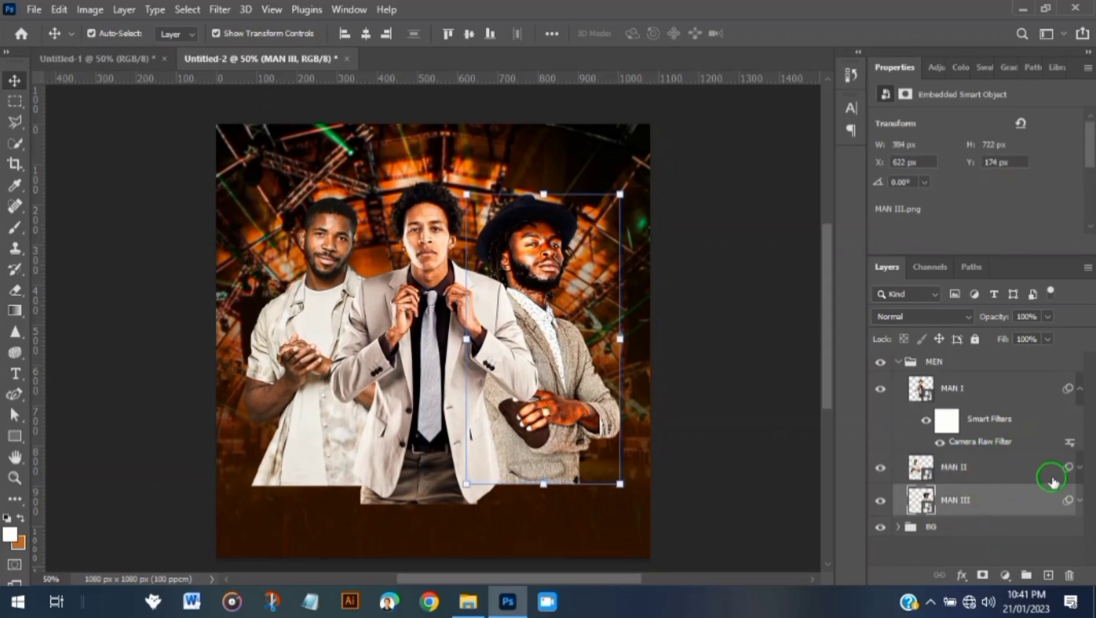
Edit MAN II's Camera Raw smart filter, raising Contrast to +77, and apply it
{"action": "left_click", "coordinate": [1079, 474]}
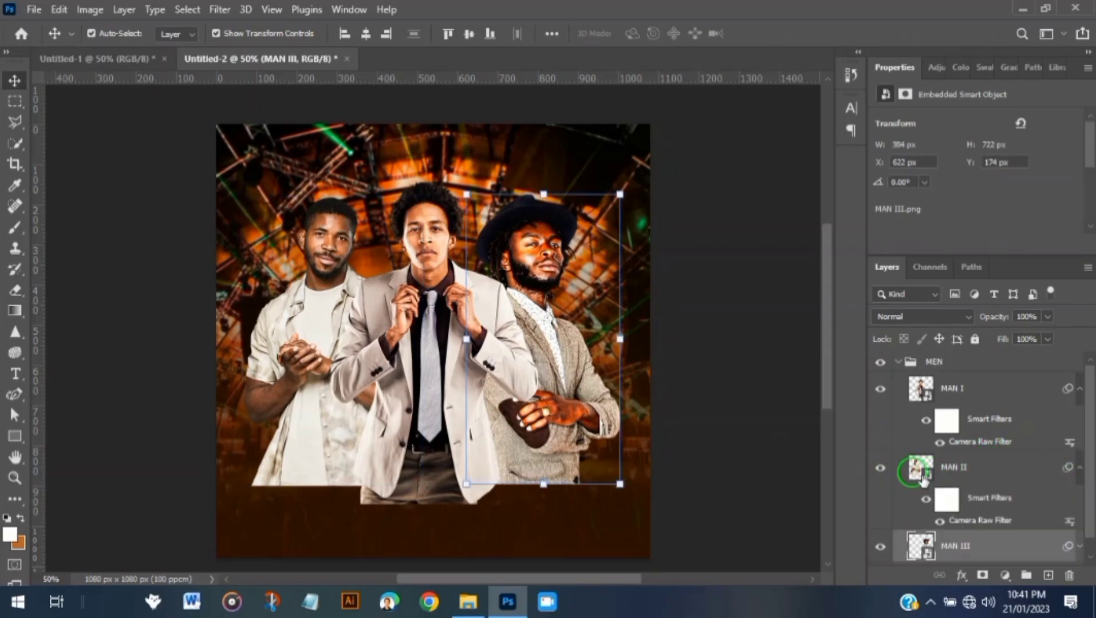
{"action": "left_click", "coordinate": [981, 477]}
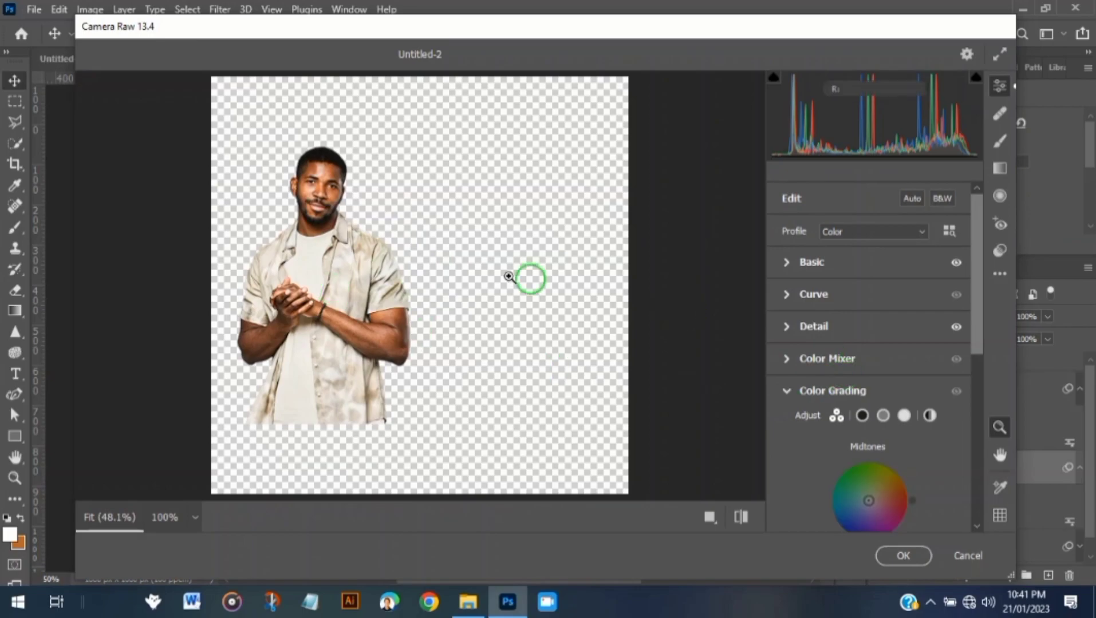
{"action": "left_click", "coordinate": [348, 225]}
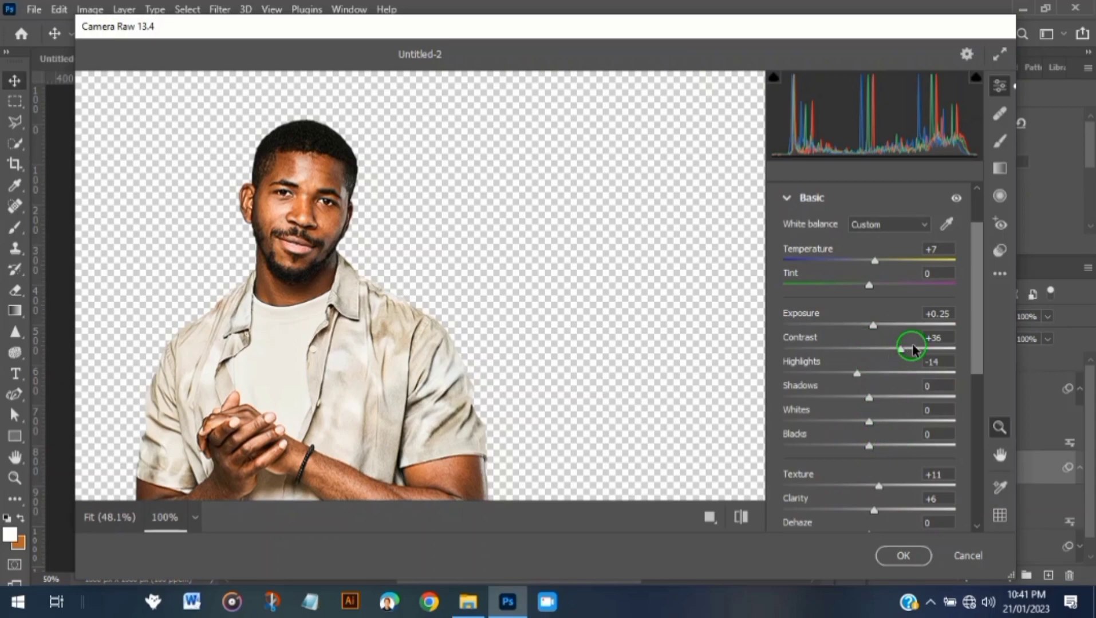
{"action": "left_click_drag", "start_coordinate": [923, 348], "coordinate": [928, 350]}
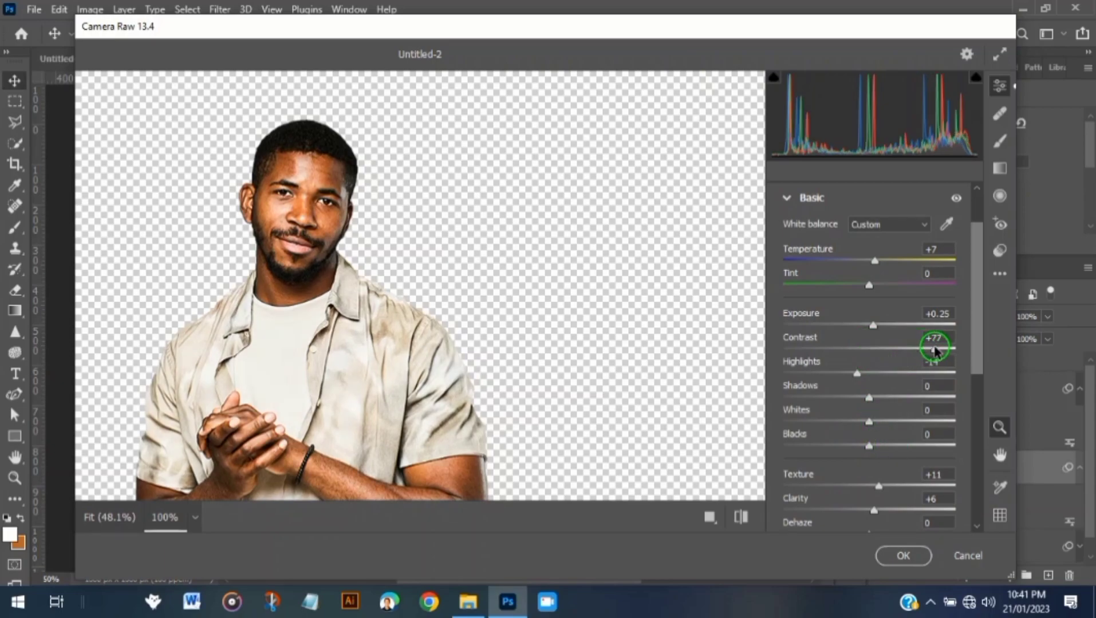
{"action": "left_click", "coordinate": [904, 566]}
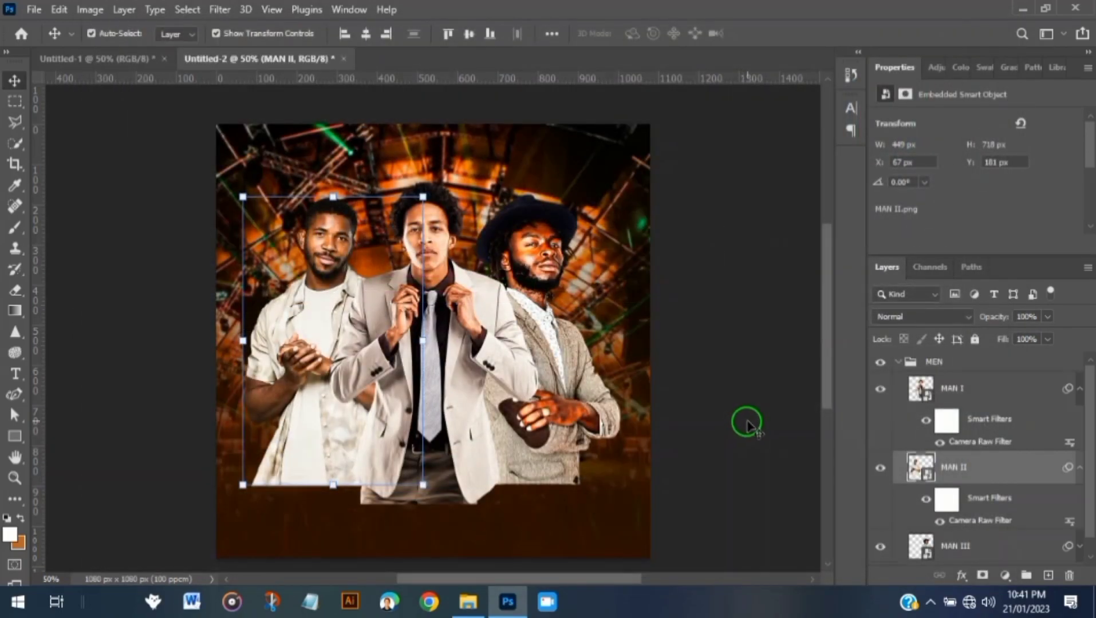
Edit MAN I's Camera Raw smart filter with Contrast +73 and Exposure +0.30, and apply it
{"action": "left_click", "coordinate": [747, 422]}
{"action": "left_click", "coordinate": [470, 328]}
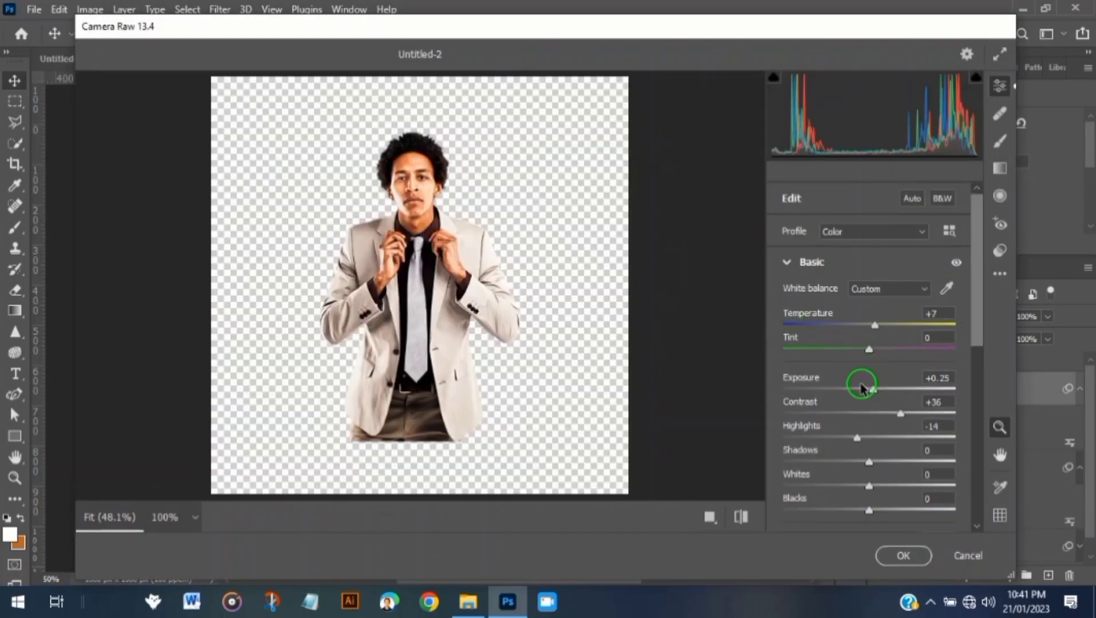
{"action": "left_click", "coordinate": [441, 237]}
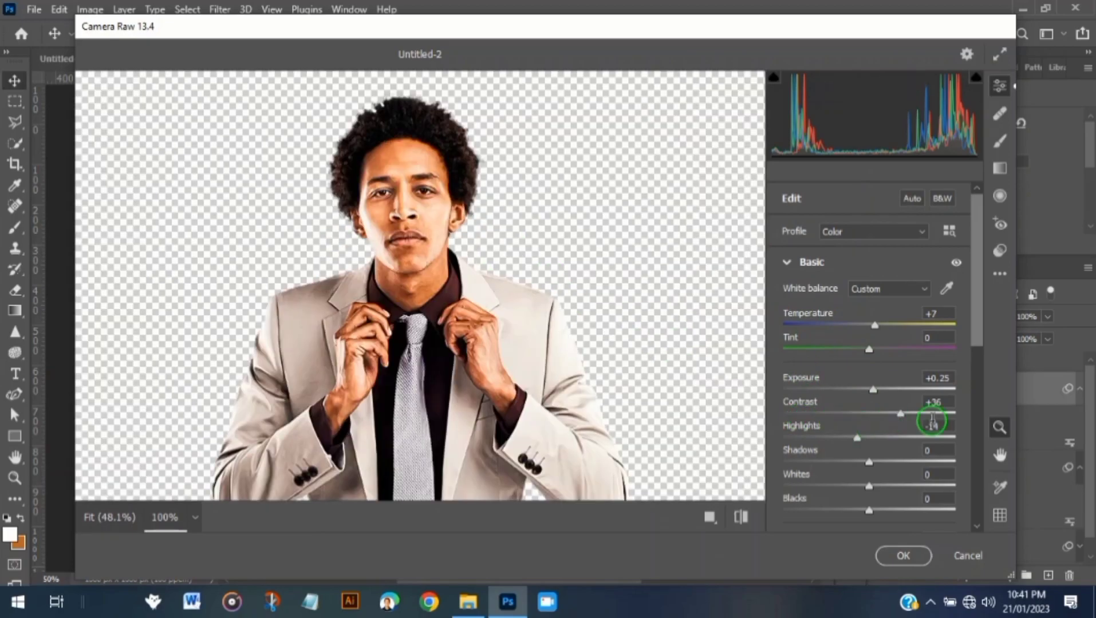
{"action": "left_click_drag", "start_coordinate": [929, 421], "coordinate": [932, 416]}
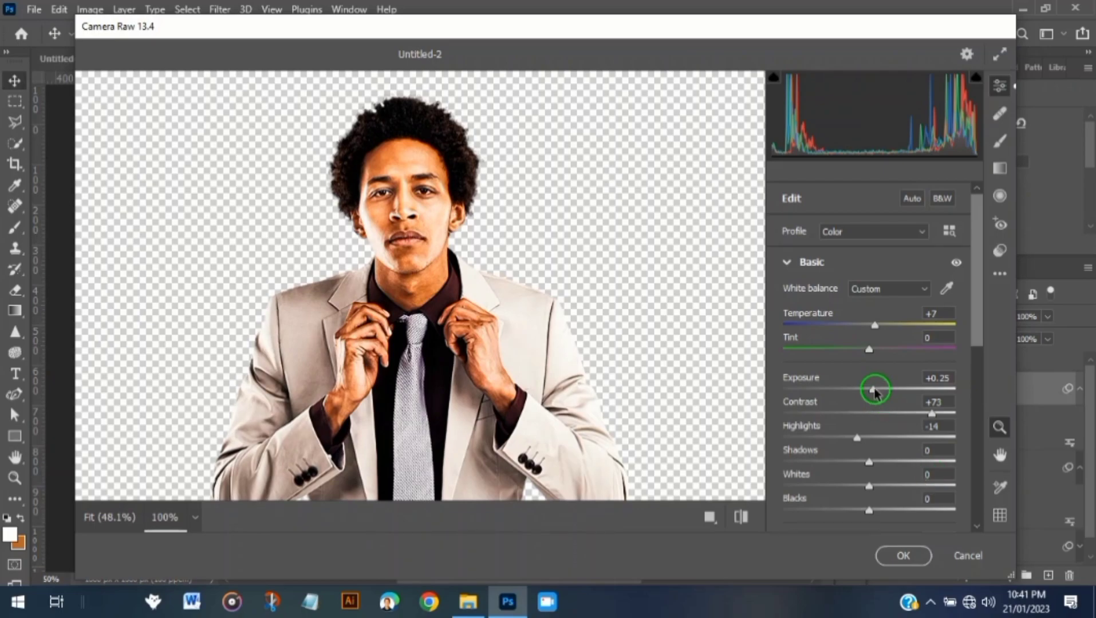
{"action": "left_click_drag", "start_coordinate": [882, 395], "coordinate": [874, 391]}
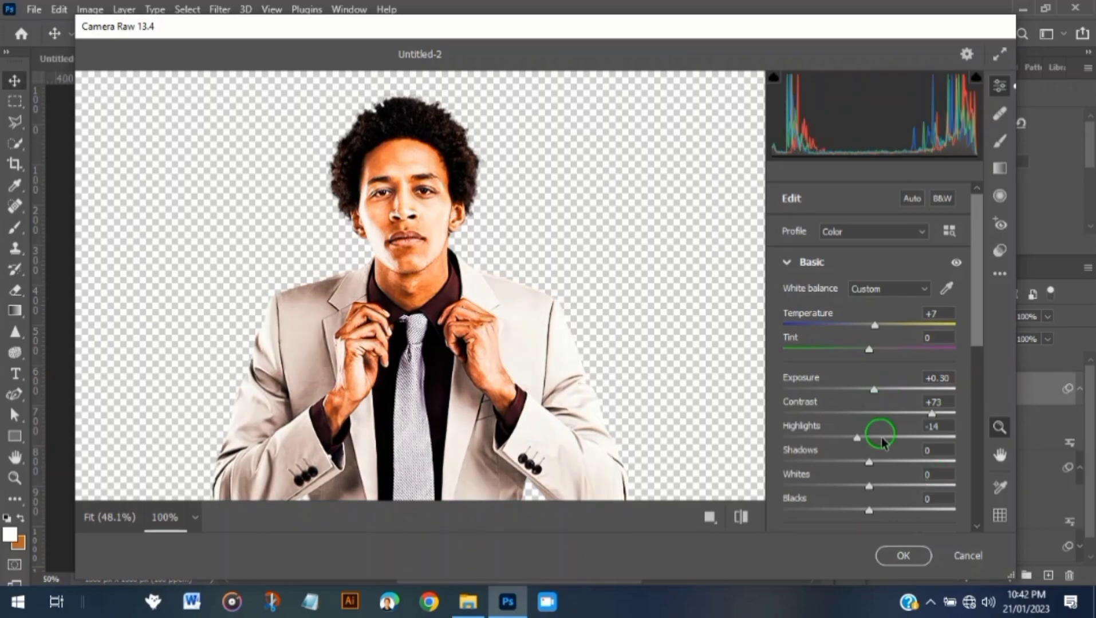
{"action": "left_click", "coordinate": [906, 548]}
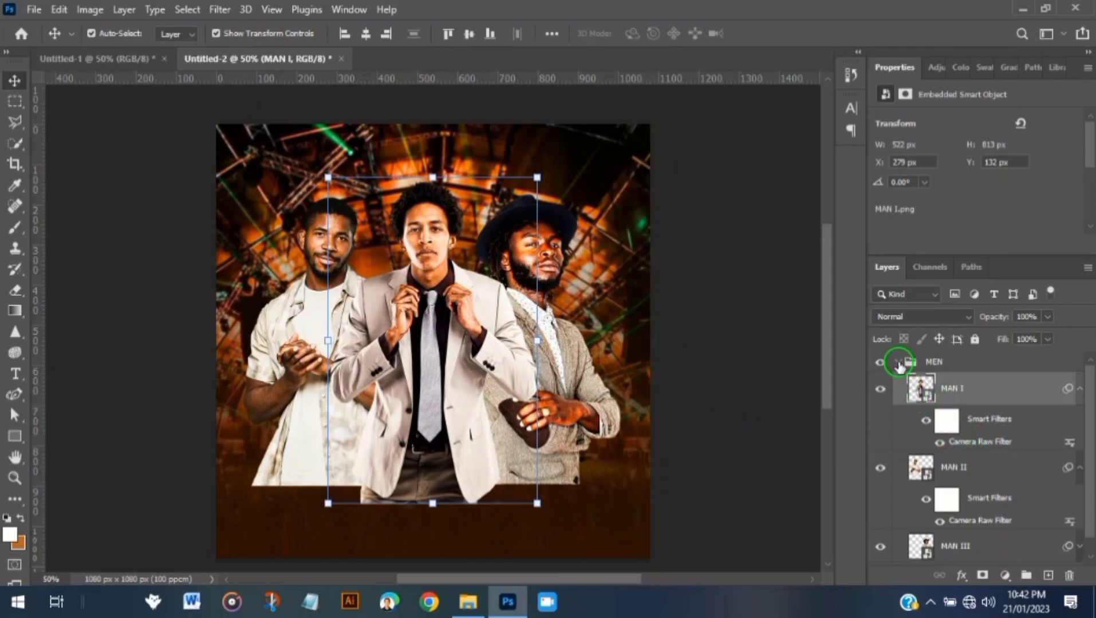
Center the MEN group horizontally on the canvas and add a layer mask to it
{"action": "left_click", "coordinate": [898, 362]}
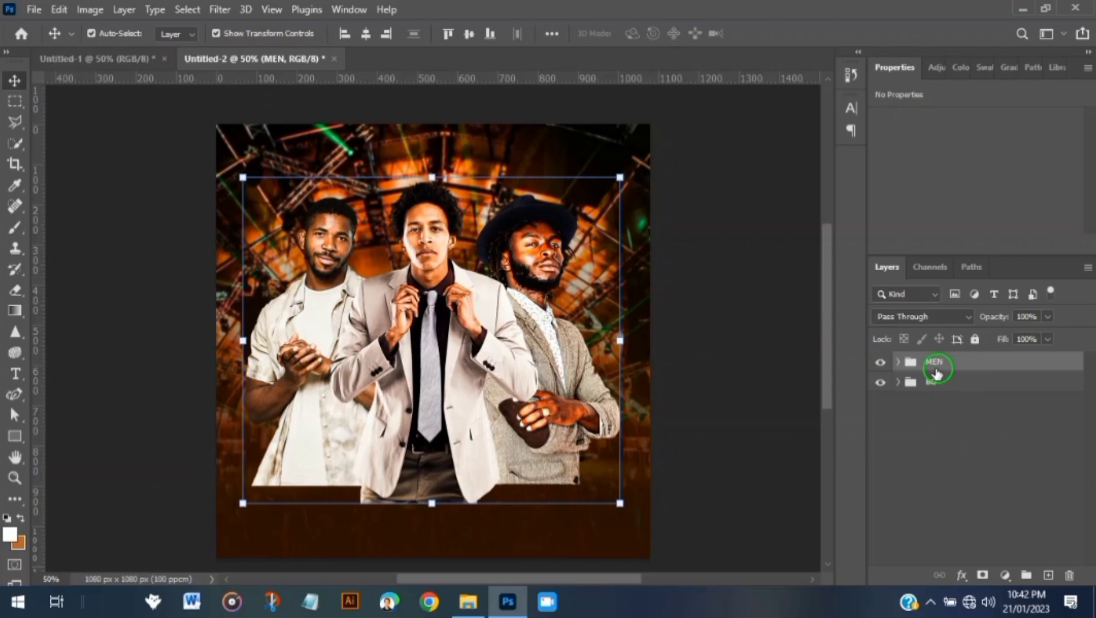
{"action": "left_click", "coordinate": [366, 33]}
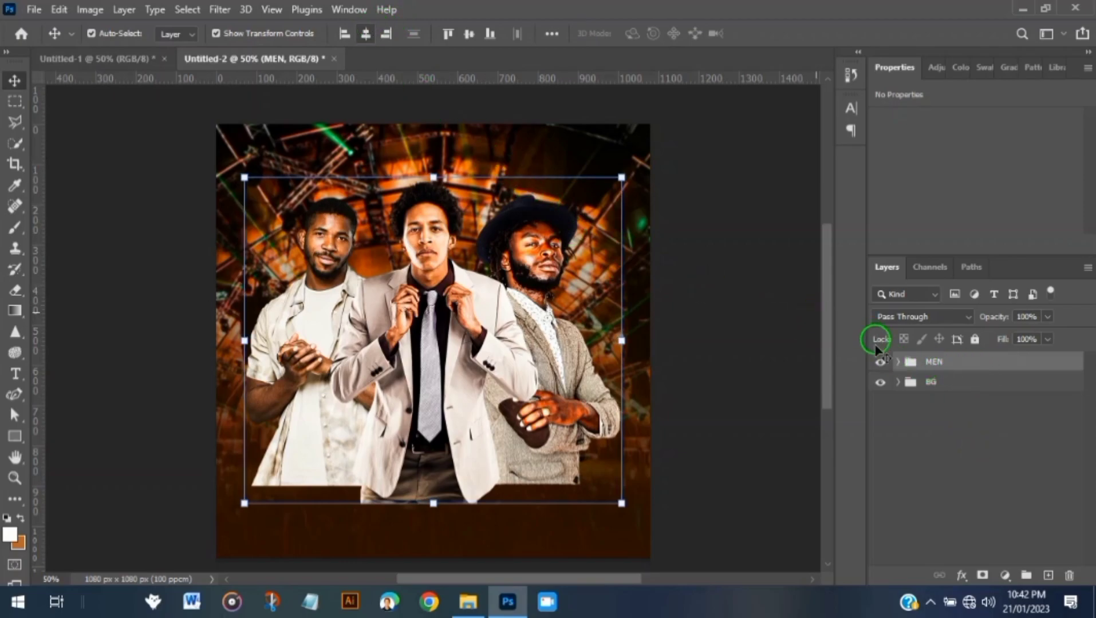
{"action": "left_click", "coordinate": [983, 575]}
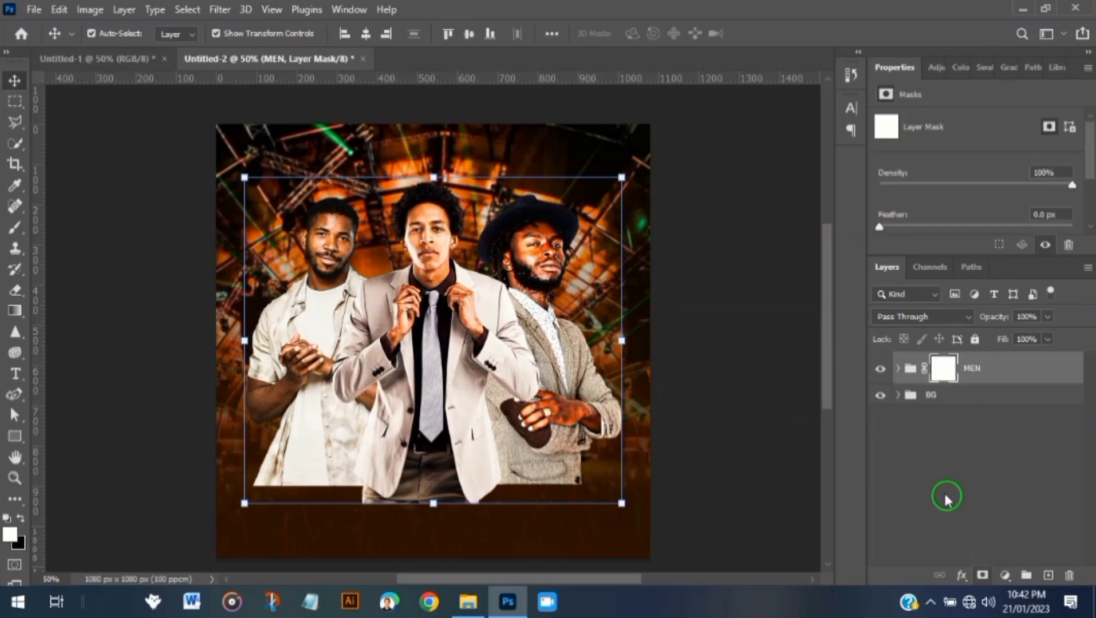
Set up a soft black brush of about 553 px with 0% hardness and 99% opacity for painting on the MEN mask
{"action": "key", "text": "b"}
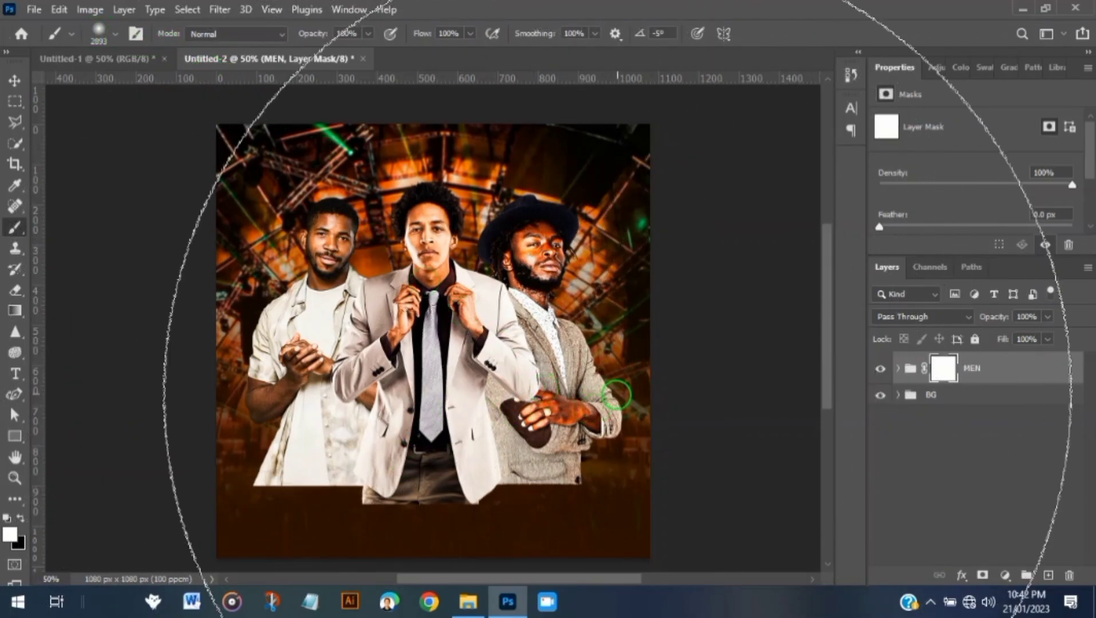
{"action": "left_click_drag", "start_coordinate": [532, 366], "coordinate": [251, 382]}
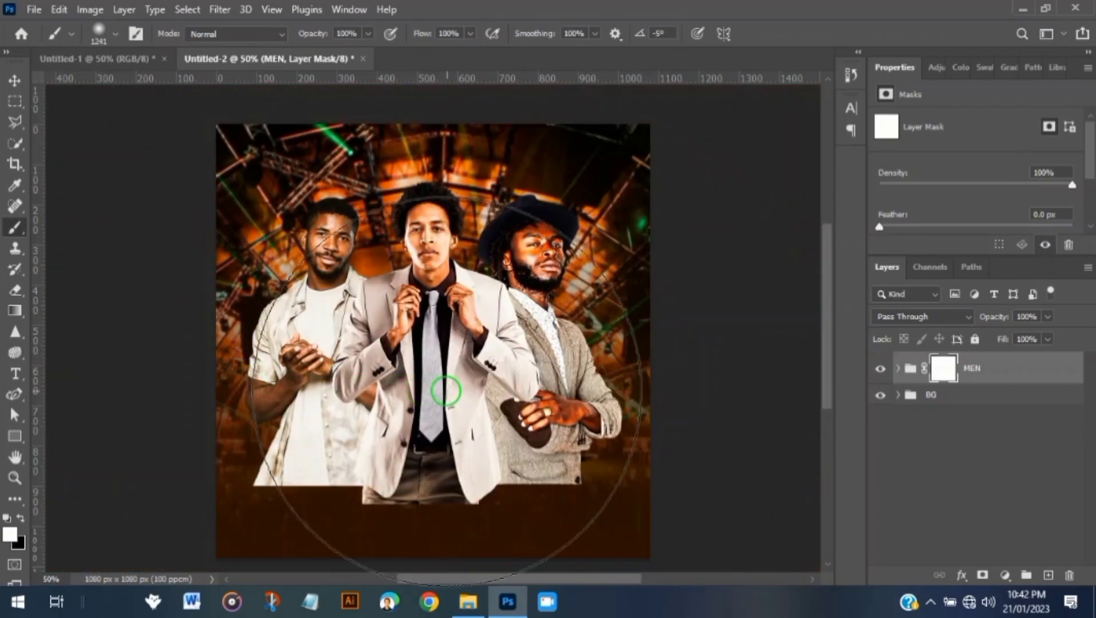
{"action": "left_click_drag", "start_coordinate": [509, 402], "coordinate": [369, 403]}
{"action": "scroll", "coordinate": [120, 489], "scroll_direction": "down", "scroll_amount": 1}
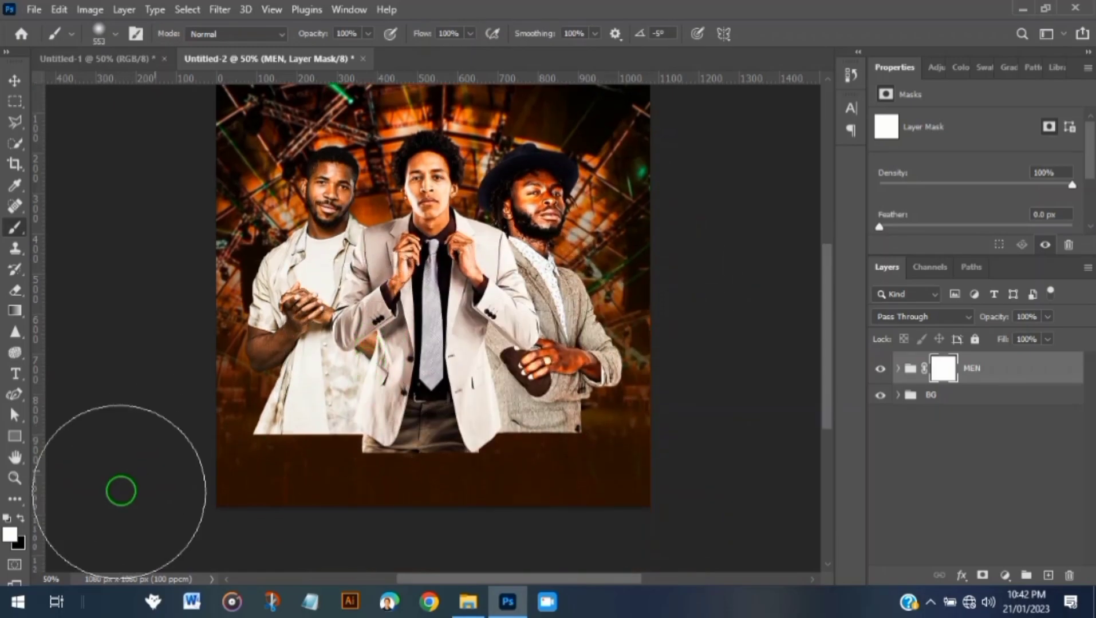
{"action": "left_click", "coordinate": [23, 519]}
{"action": "left_click_drag", "start_coordinate": [320, 40], "coordinate": [318, 40]}
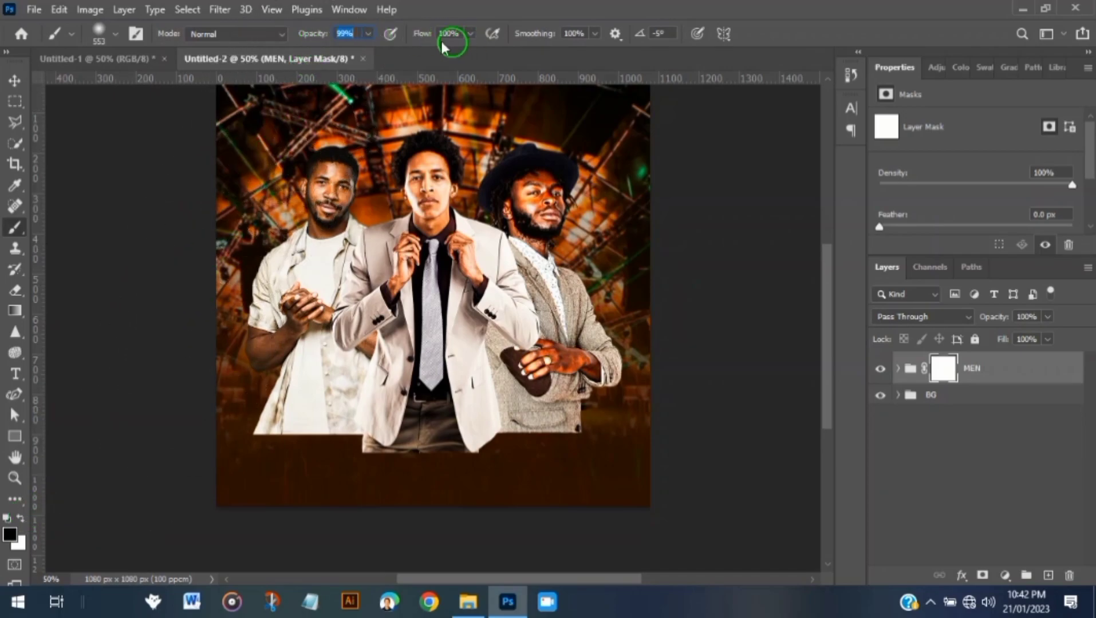
{"action": "left_click", "coordinate": [116, 36]}
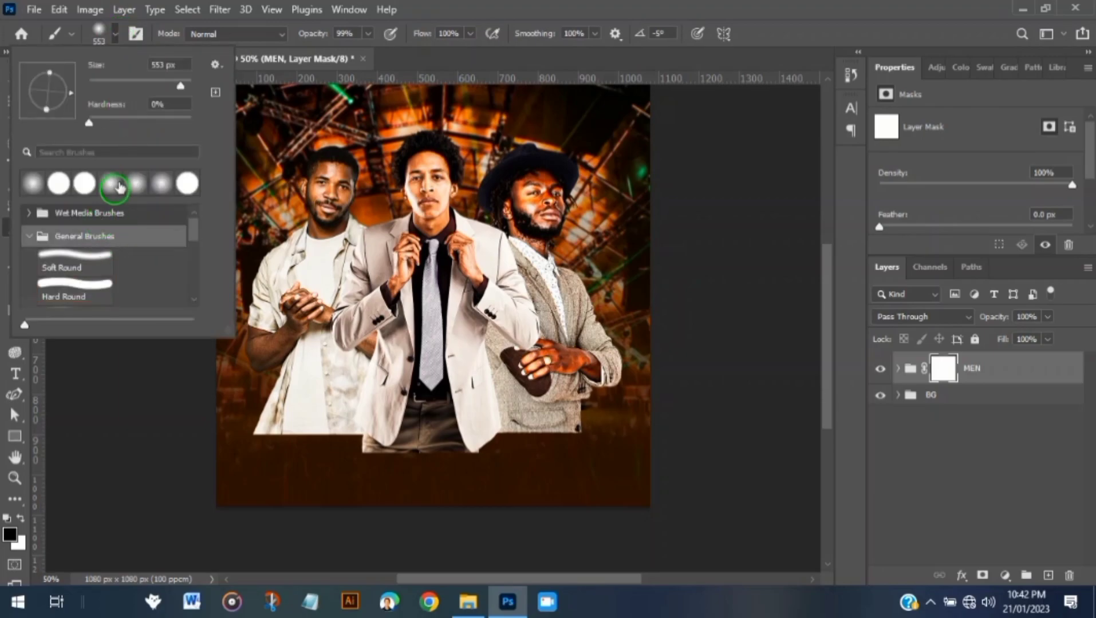
{"action": "scroll", "coordinate": [565, 418], "scroll_direction": "down", "scroll_amount": 2}
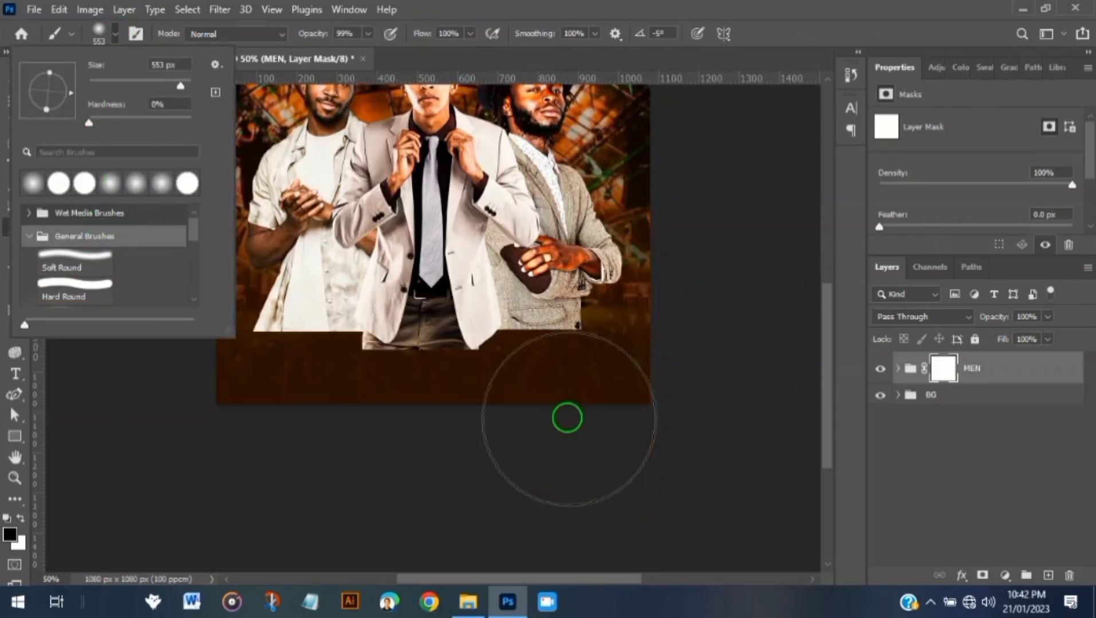
{"action": "left_click", "coordinate": [743, 388]}
Paint black along the lower part of the MEN group mask to fade the men's cut-off bodies into the brown background
{"action": "mouse_move", "coordinate": [628, 419]}
{"action": "left_mouse_down"}
{"action": "mouse_move", "coordinate": [301, 431]}
{"action": "mouse_move", "coordinate": [248, 379]}
{"action": "mouse_move", "coordinate": [255, 422]}
{"action": "mouse_move", "coordinate": [250, 391]}
{"action": "mouse_move", "coordinate": [348, 432]}
{"action": "mouse_move", "coordinate": [480, 429]}
{"action": "mouse_move", "coordinate": [314, 461]}
{"action": "mouse_move", "coordinate": [246, 427]}
{"action": "mouse_move", "coordinate": [235, 392]}
{"action": "mouse_move", "coordinate": [245, 382]}
{"action": "mouse_move", "coordinate": [242, 410]}
{"action": "mouse_move", "coordinate": [253, 383]}
{"action": "mouse_move", "coordinate": [275, 407]}
{"action": "mouse_move", "coordinate": [306, 398]}
{"action": "mouse_move", "coordinate": [382, 442]}
{"action": "mouse_move", "coordinate": [403, 416]}
{"action": "mouse_move", "coordinate": [489, 427]}
{"action": "mouse_move", "coordinate": [598, 386]}
{"action": "left_mouse_up"}
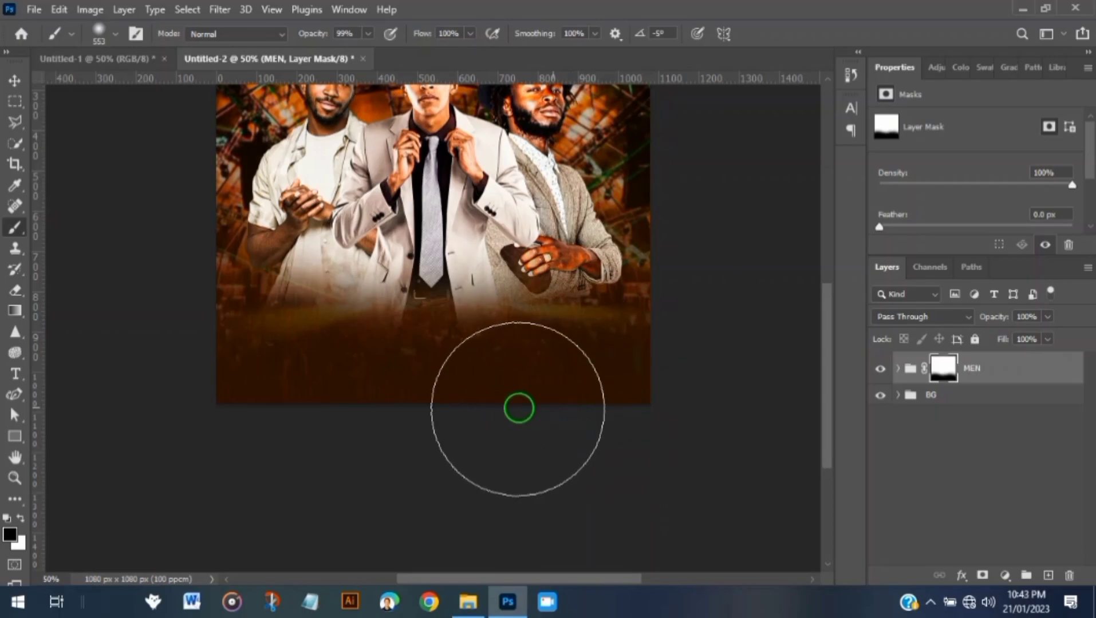
{"action": "scroll", "coordinate": [519, 406], "scroll_direction": "up", "scroll_amount": 5}
{"action": "scroll", "coordinate": [486, 384], "scroll_direction": "down", "scroll_amount": 3}
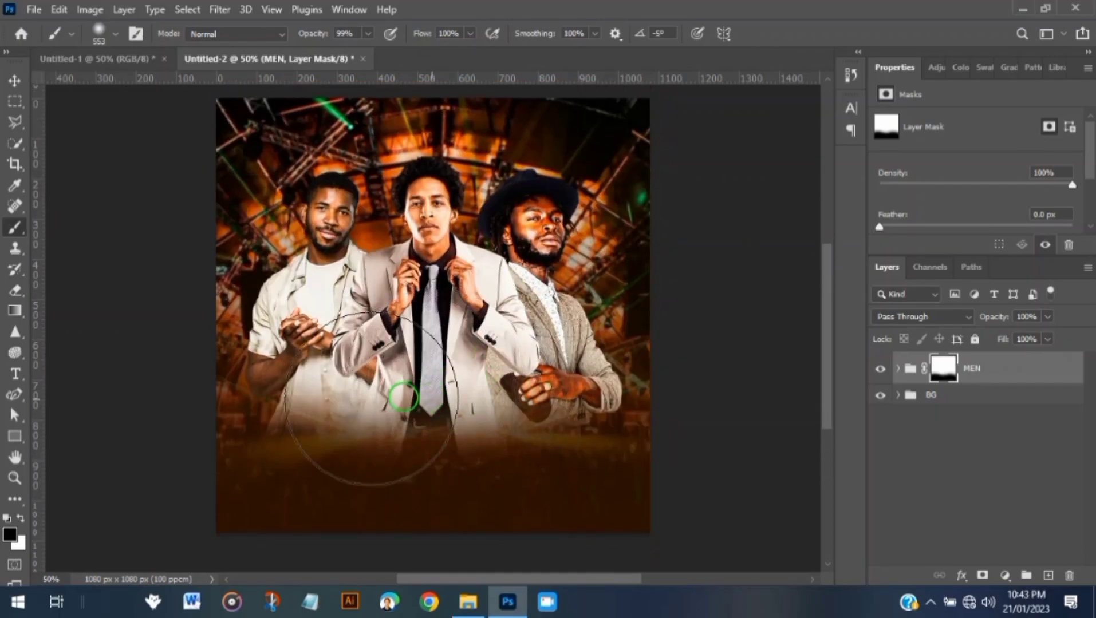
{"action": "mouse_move", "coordinate": [238, 483]}
{"action": "left_mouse_down"}
{"action": "mouse_move", "coordinate": [242, 470]}
{"action": "mouse_move", "coordinate": [272, 472]}
{"action": "mouse_move", "coordinate": [302, 494]}
{"action": "mouse_move", "coordinate": [457, 513]}
{"action": "mouse_move", "coordinate": [586, 469]}
{"action": "mouse_move", "coordinate": [609, 466]}
{"action": "mouse_move", "coordinate": [628, 482]}
{"action": "left_mouse_up"}
{"action": "scroll", "coordinate": [625, 466], "scroll_direction": "up", "scroll_amount": 3}
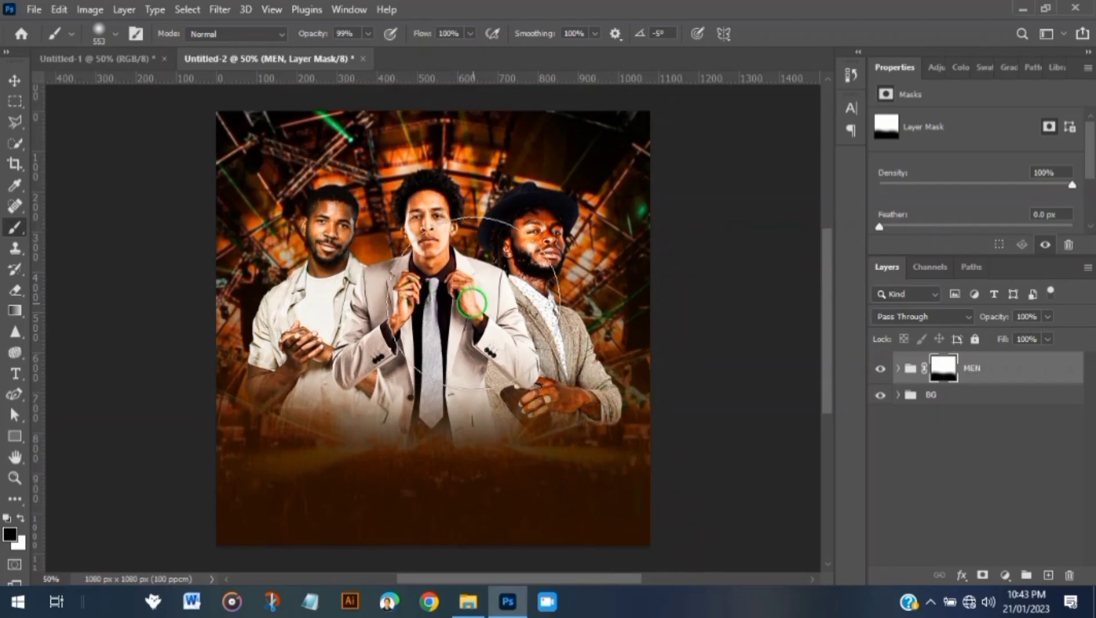
{"action": "scroll", "coordinate": [470, 300], "scroll_direction": "up", "scroll_amount": 1}
{"action": "left_click", "coordinate": [15, 81]}
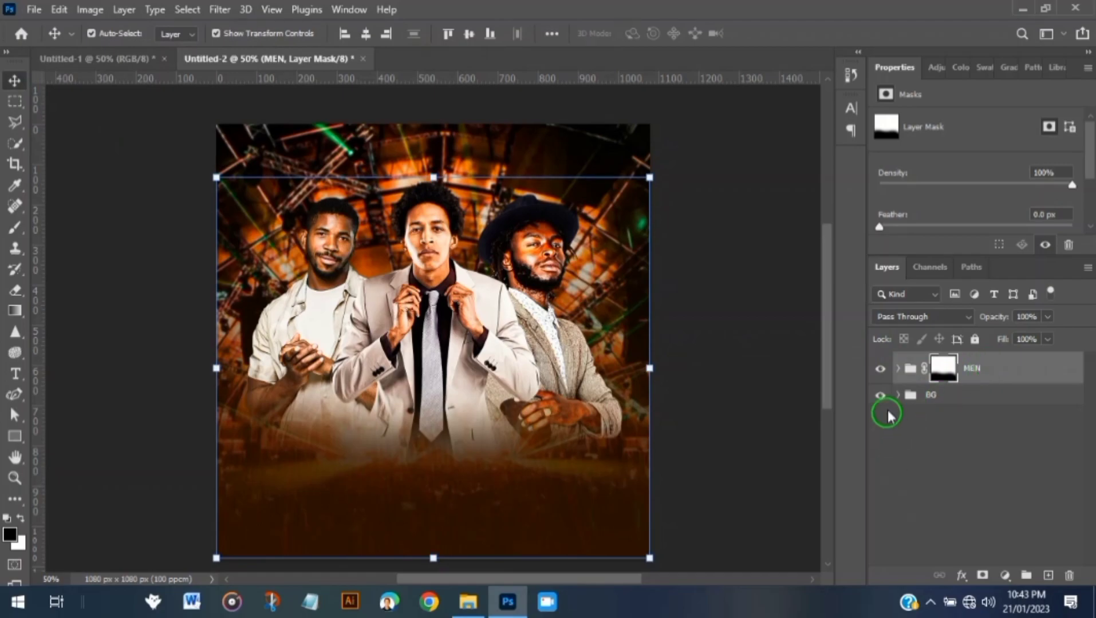
Duplicate the Gradient Fill 1 layer and move the copy out of the BG group to above the MEN group
{"action": "left_click", "coordinate": [898, 395]}
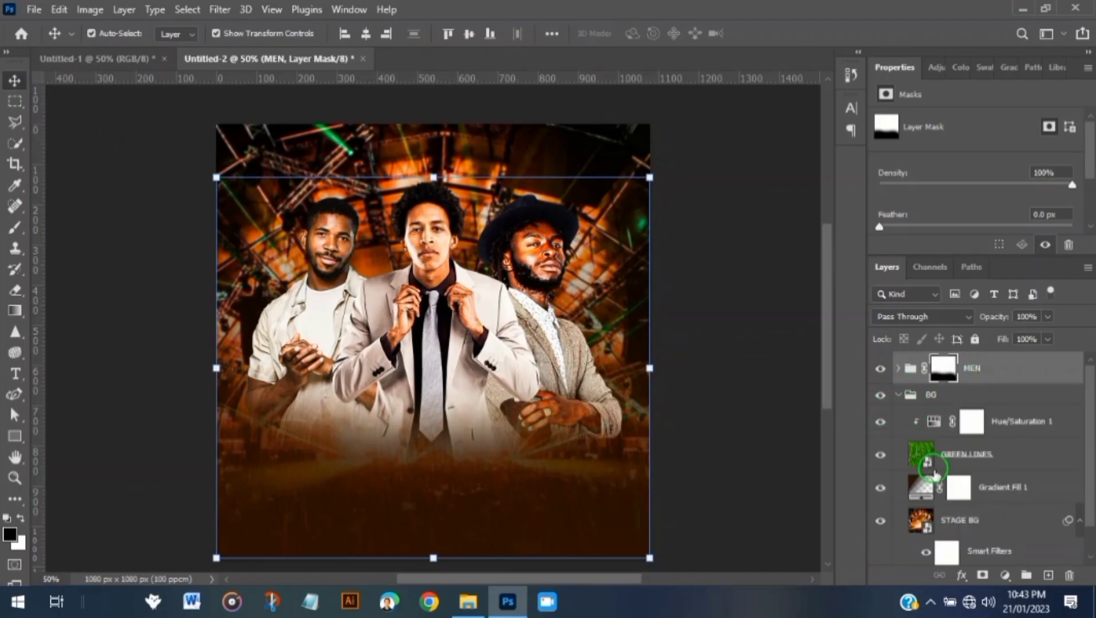
{"action": "left_click", "coordinate": [1022, 488]}
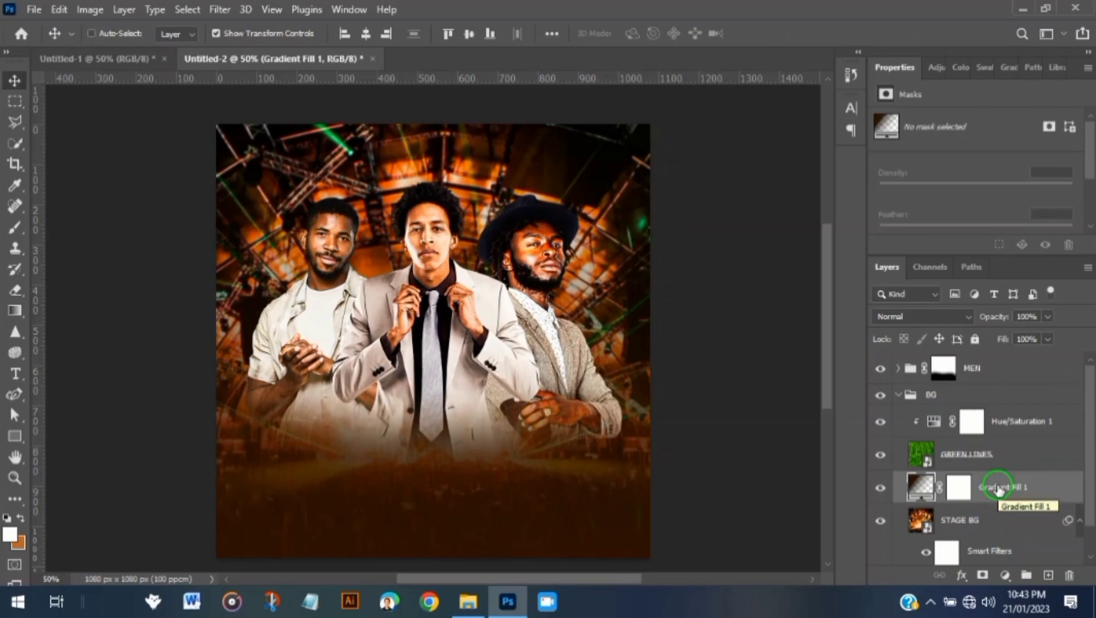
{"action": "key", "text": "ctrl+j"}
{"action": "left_click_drag", "start_coordinate": [997, 489], "coordinate": [991, 360]}
{"action": "left_click", "coordinate": [881, 487]}
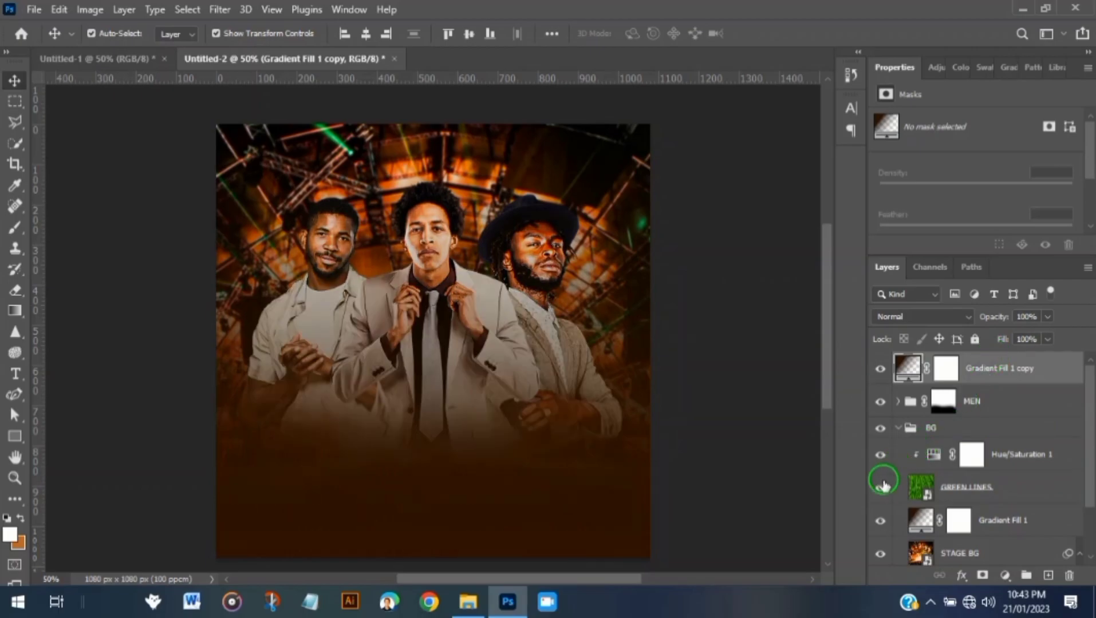
{"action": "left_click", "coordinate": [898, 429]}
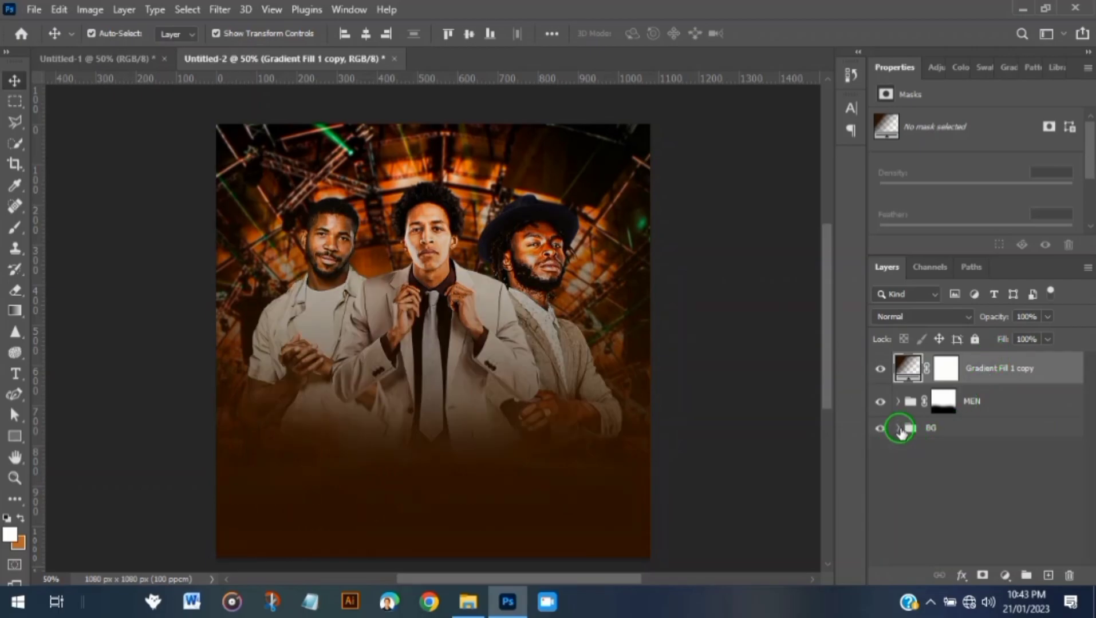
Paint black with the soft 553 px brush on the Gradient Fill 1 copy mask over the men to clear the gradient from them
{"action": "left_click", "coordinate": [947, 368]}
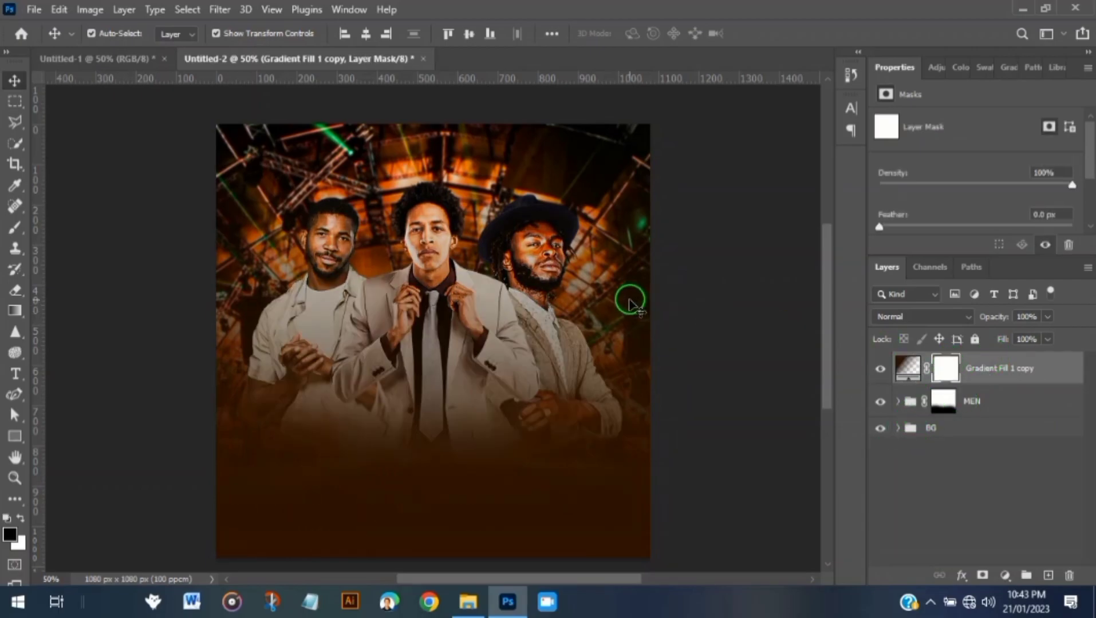
{"action": "key", "text": "b"}
{"action": "mouse_move", "coordinate": [383, 316]}
{"action": "left_mouse_down"}
{"action": "mouse_move", "coordinate": [326, 310]}
{"action": "mouse_move", "coordinate": [346, 347]}
{"action": "mouse_move", "coordinate": [343, 258]}
{"action": "mouse_move", "coordinate": [292, 245]}
{"action": "mouse_move", "coordinate": [477, 236]}
{"action": "mouse_move", "coordinate": [526, 288]}
{"action": "mouse_move", "coordinate": [373, 324]}
{"action": "mouse_move", "coordinate": [346, 359]}
{"action": "mouse_move", "coordinate": [326, 359]}
{"action": "mouse_move", "coordinate": [347, 370]}
{"action": "mouse_move", "coordinate": [526, 360]}
{"action": "mouse_move", "coordinate": [586, 278]}
{"action": "mouse_move", "coordinate": [491, 354]}
{"action": "mouse_move", "coordinate": [387, 364]}
{"action": "mouse_move", "coordinate": [342, 334]}
{"action": "mouse_move", "coordinate": [313, 296]}
{"action": "mouse_move", "coordinate": [303, 256]}
{"action": "mouse_move", "coordinate": [280, 227]}
{"action": "left_mouse_up"}
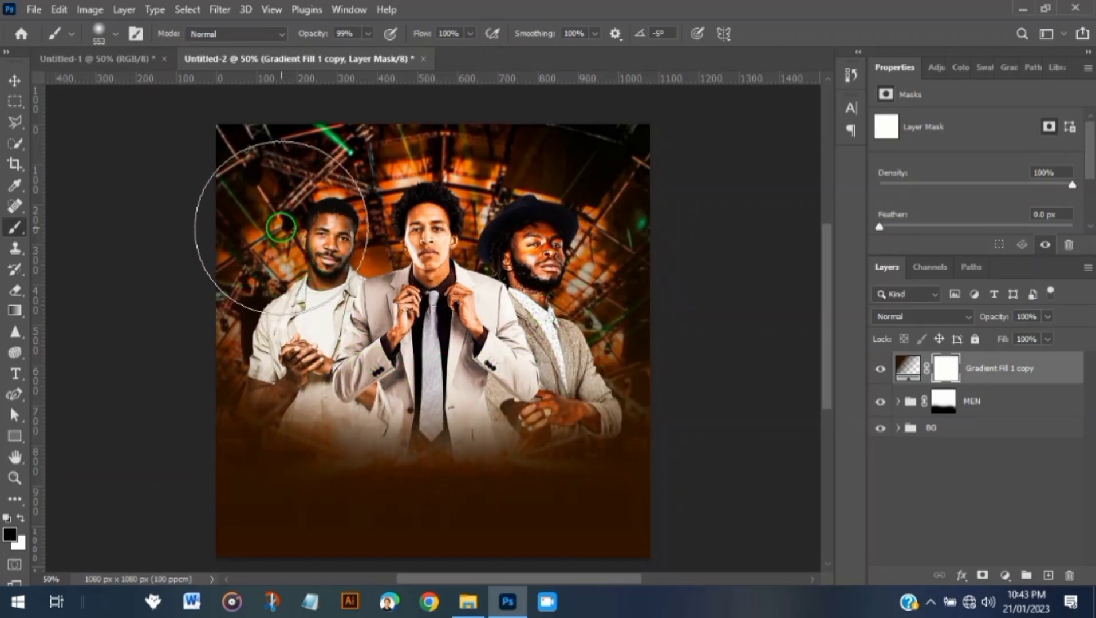
{"action": "left_click", "coordinate": [15, 80]}
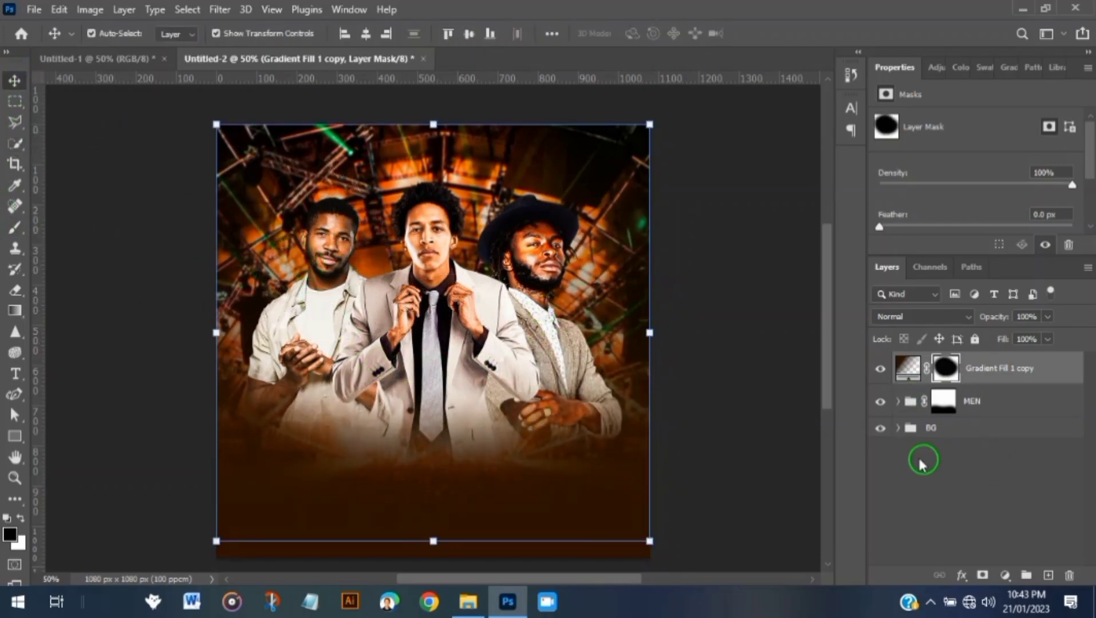
{"action": "left_click", "coordinate": [885, 365]}
{"action": "left_click", "coordinate": [882, 366]}
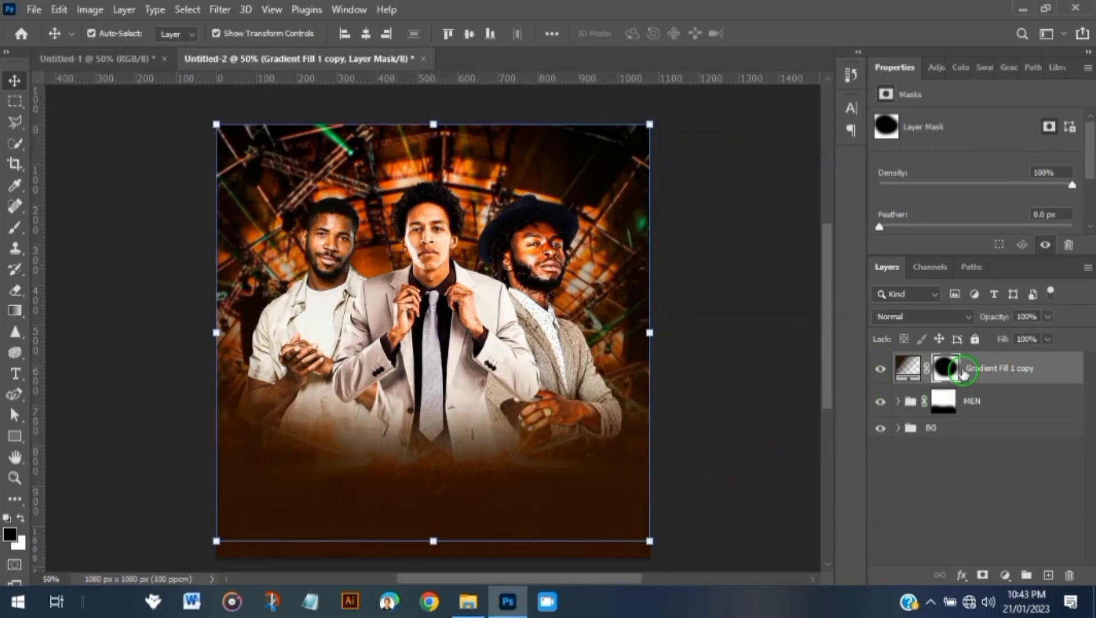
Paint white along the lower part of the Gradient Fill 1 copy mask to restore the brown gradient under the men
{"action": "scroll", "coordinate": [550, 384], "scroll_direction": "down", "scroll_amount": 2}
{"action": "key", "text": "x"}
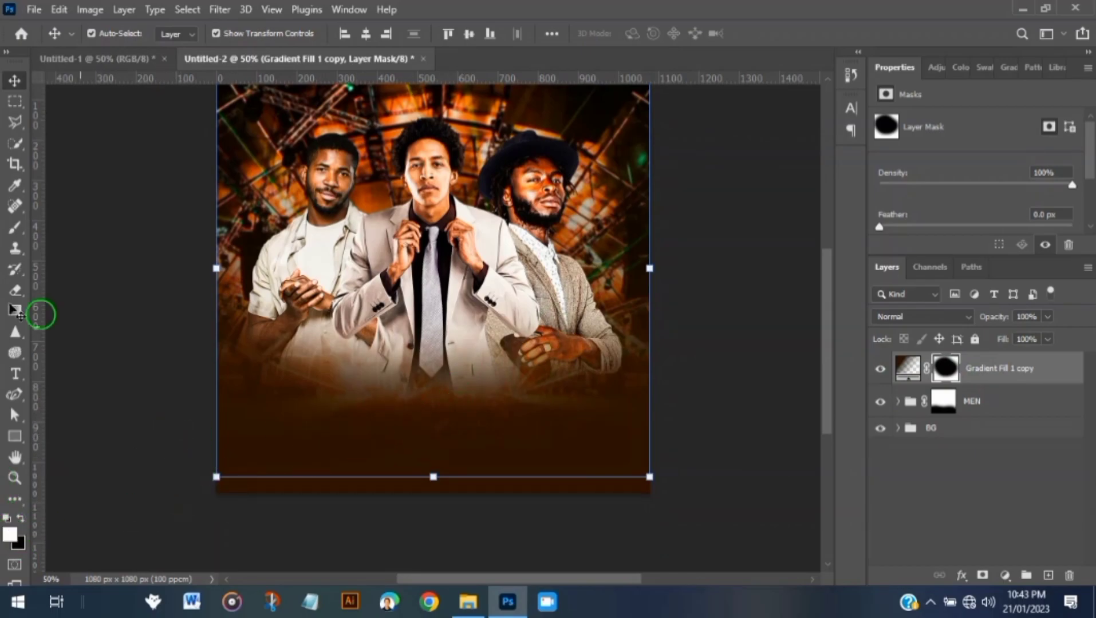
{"action": "left_click", "coordinate": [8, 229]}
{"action": "scroll", "coordinate": [324, 470], "scroll_direction": "down", "scroll_amount": 3}
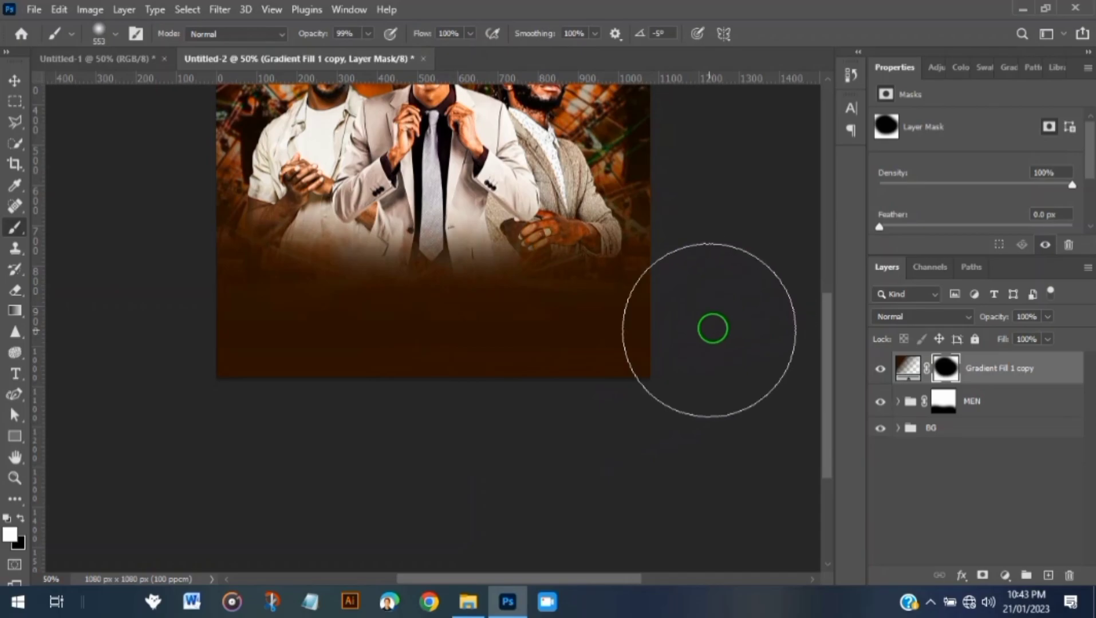
{"action": "scroll", "coordinate": [620, 338], "scroll_direction": "up", "scroll_amount": 2}
{"action": "scroll", "coordinate": [620, 337], "scroll_direction": "up", "scroll_amount": 1}
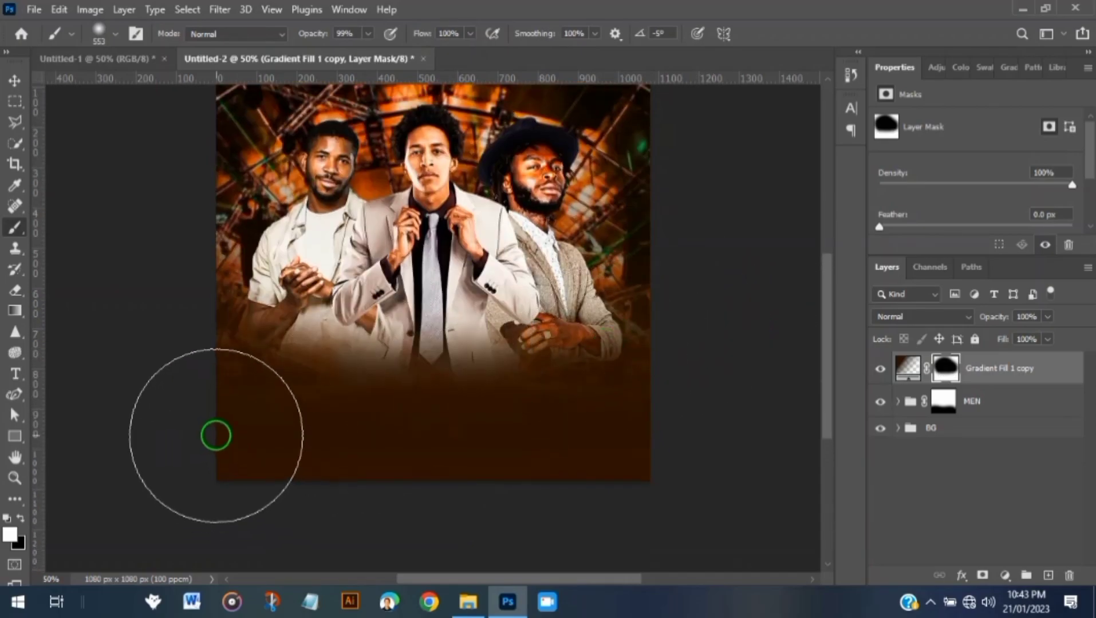
{"action": "scroll", "coordinate": [432, 357], "scroll_direction": "up", "scroll_amount": 1}
{"action": "scroll", "coordinate": [432, 357], "scroll_direction": "up", "scroll_amount": 1}
{"action": "left_click", "coordinate": [15, 80]}
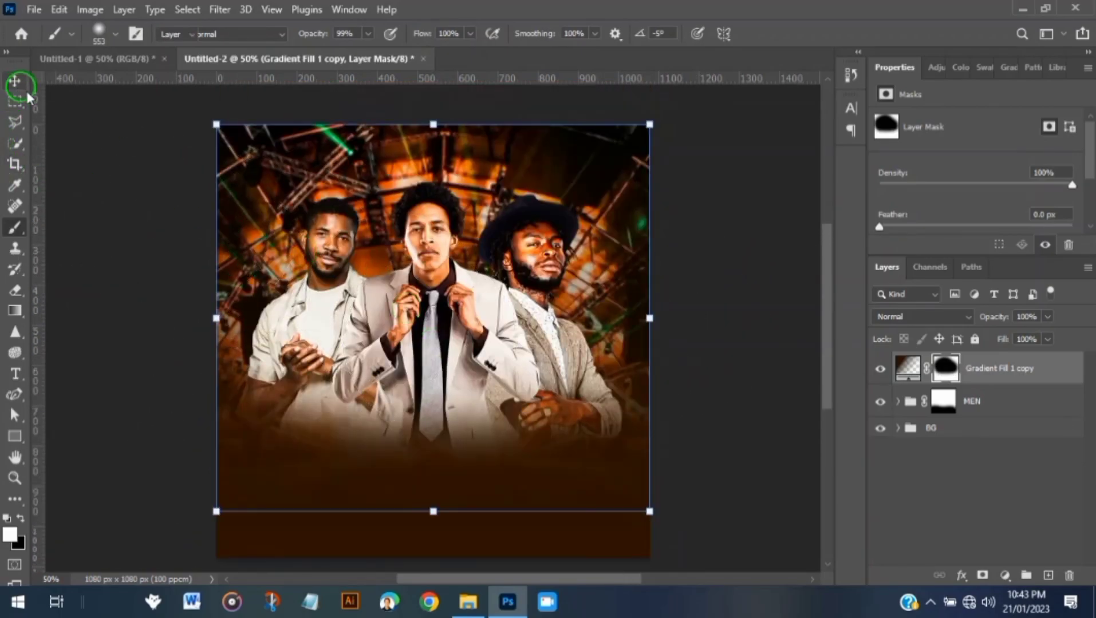
{"action": "scroll", "coordinate": [760, 384], "scroll_direction": "down", "scroll_amount": 2}
{"action": "left_click", "coordinate": [752, 381]}
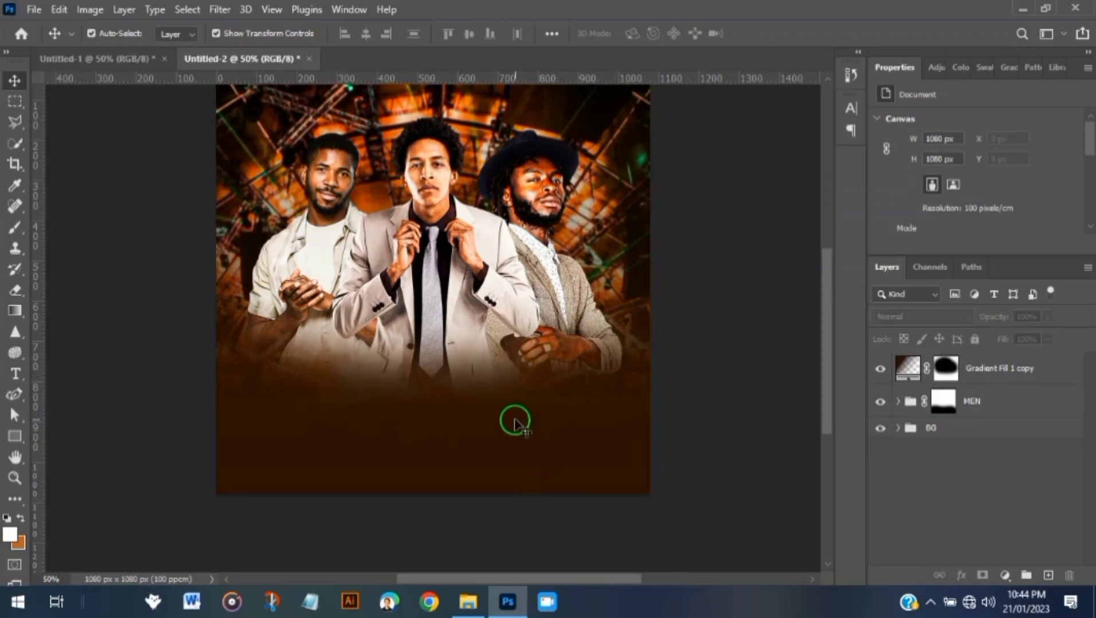
{"action": "scroll", "coordinate": [510, 404], "scroll_direction": "up", "scroll_amount": 1}
{"action": "scroll", "coordinate": [521, 361], "scroll_direction": "up", "scroll_amount": 1}
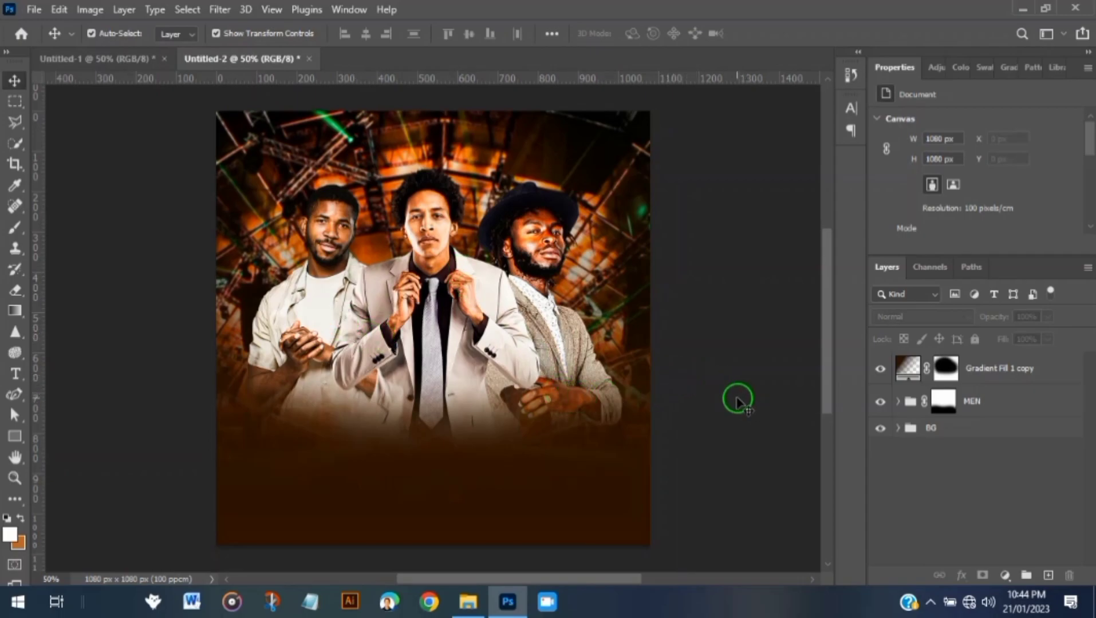
Place the TEXT EFFECT image from the ASSETS USED folder on the flyer and enlarge it to about 256%
{"action": "left_click", "coordinate": [468, 601]}
{"action": "left_click", "coordinate": [720, 204]}
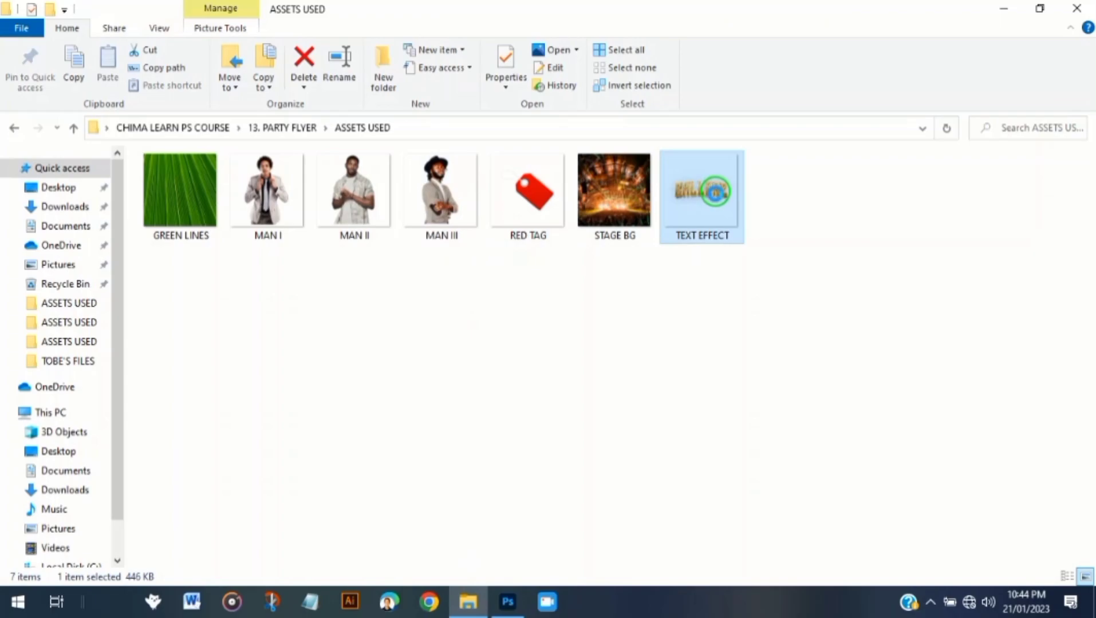
{"action": "left_click_drag", "start_coordinate": [720, 201], "coordinate": [433, 374]}
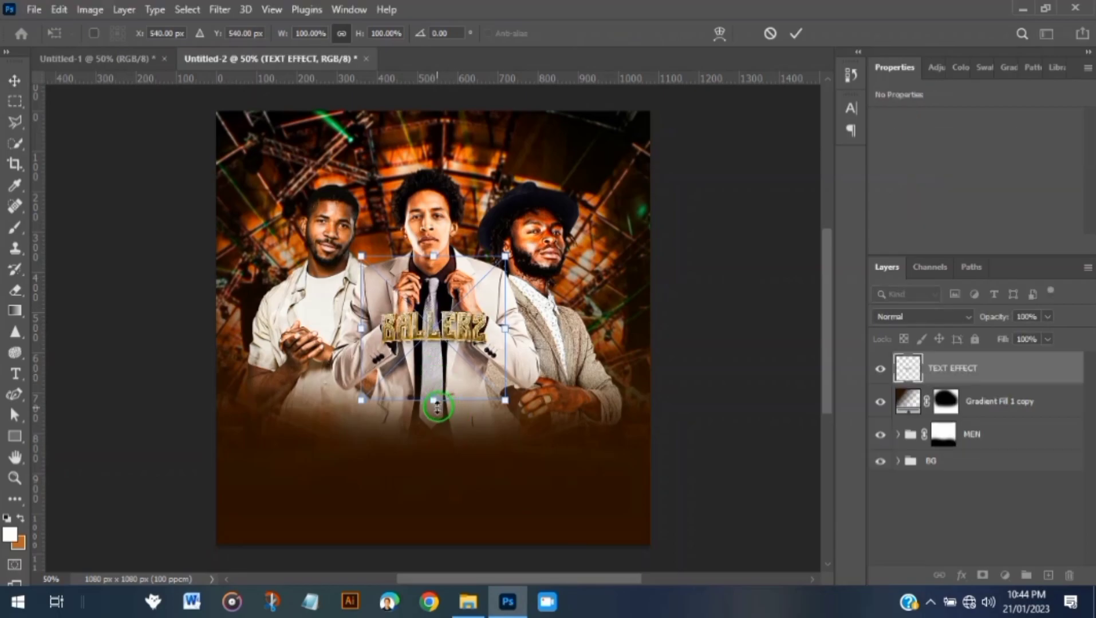
{"action": "left_click_drag", "start_coordinate": [451, 491], "coordinate": [450, 546]}
{"action": "left_click_drag", "start_coordinate": [439, 259], "coordinate": [434, 175]}
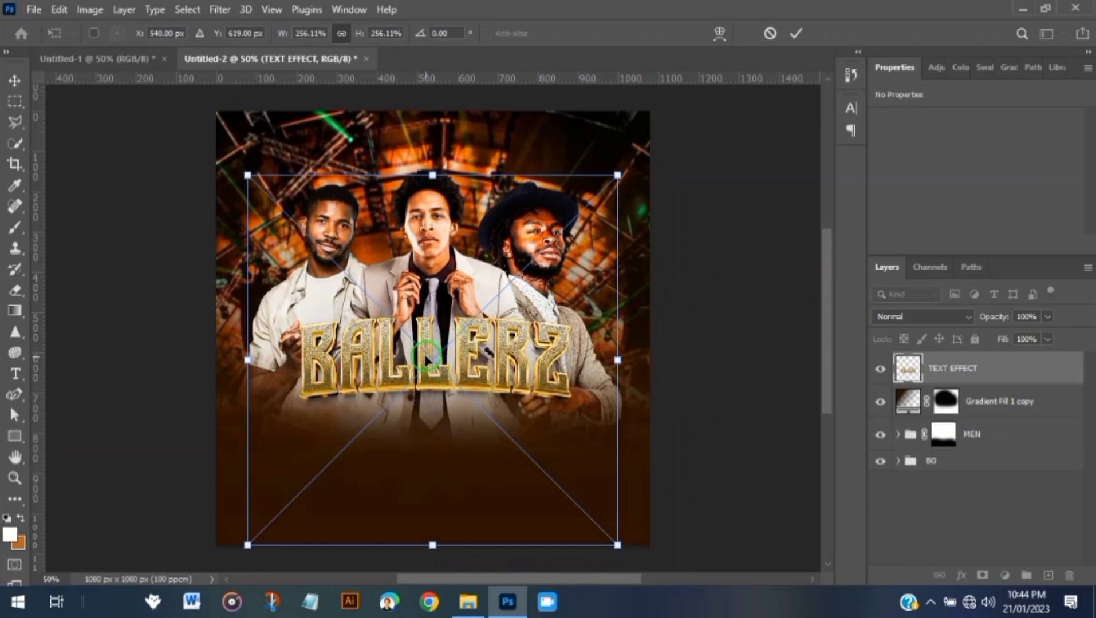
Scale the BALLERZ text to about 311%, lower it over the men's waists at about X 540 px, Y 740 px, and apply
{"action": "scroll", "coordinate": [404, 399], "scroll_direction": "down", "scroll_amount": 1}
{"action": "scroll", "coordinate": [404, 399], "scroll_direction": "down", "scroll_amount": 5}
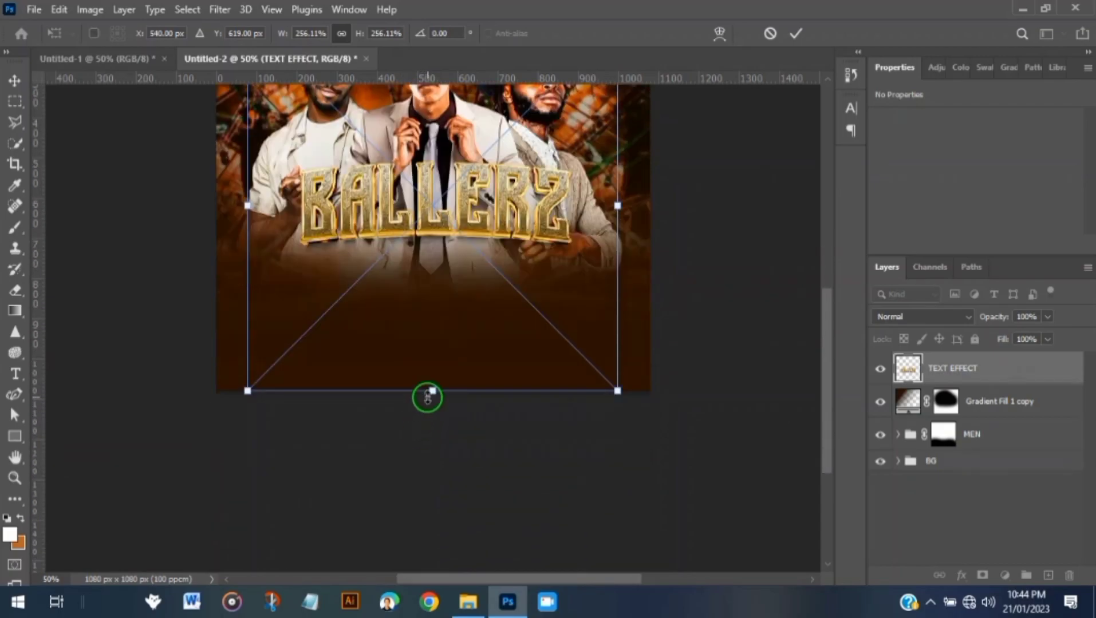
{"action": "left_click_drag", "start_coordinate": [427, 407], "coordinate": [438, 488]}
{"action": "scroll", "coordinate": [430, 311], "scroll_direction": "up", "scroll_amount": 4}
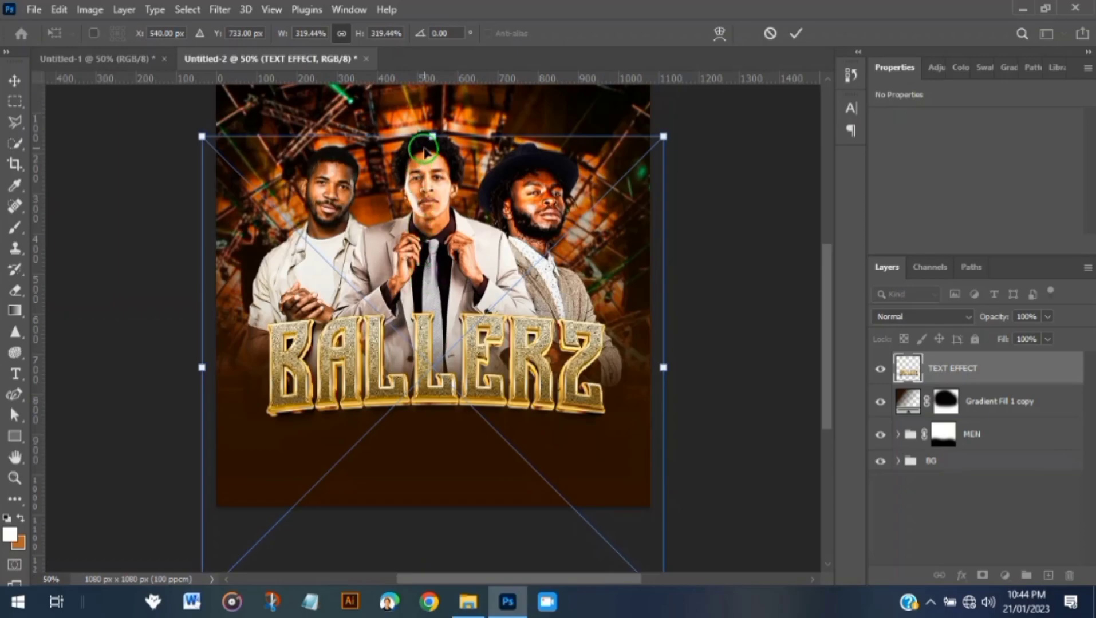
{"action": "left_click_drag", "start_coordinate": [430, 146], "coordinate": [430, 141]}
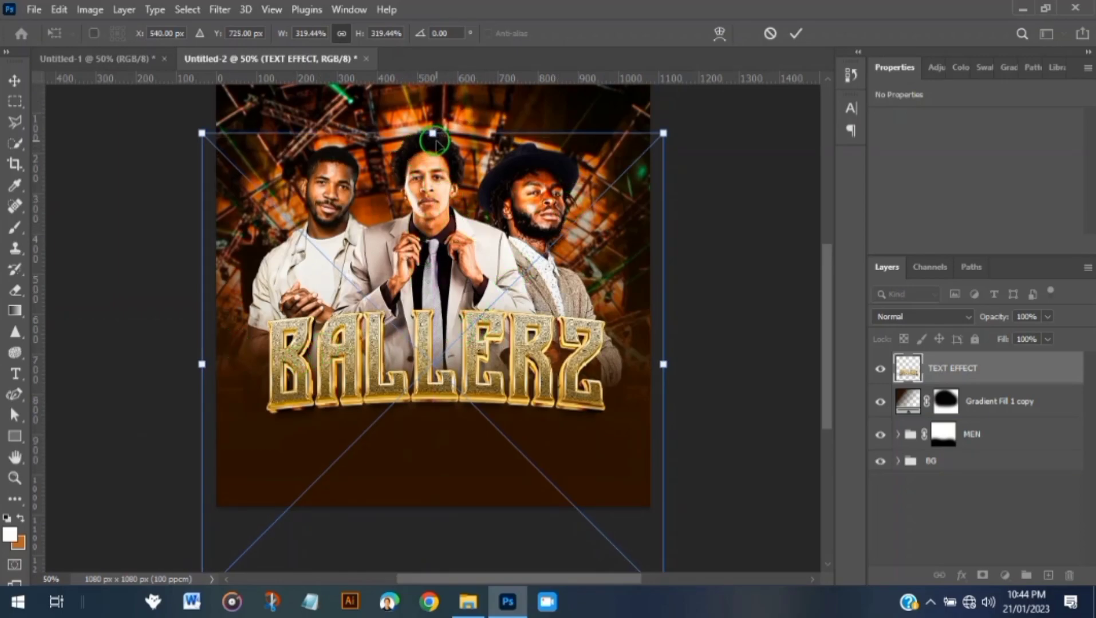
{"action": "left_click_drag", "start_coordinate": [433, 134], "coordinate": [432, 145]}
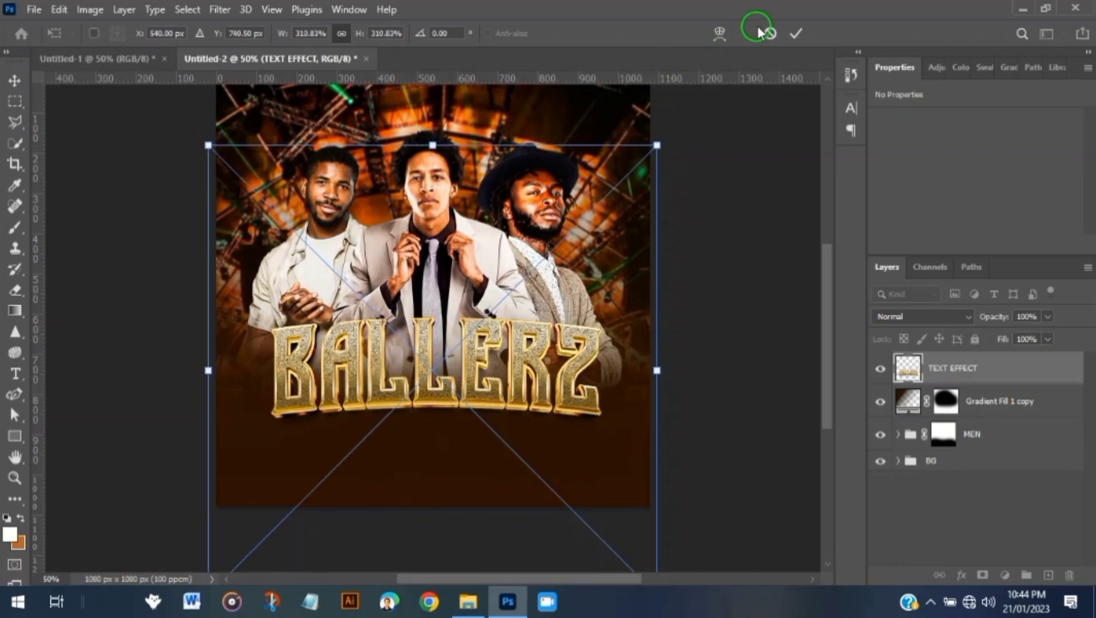
{"action": "left_click", "coordinate": [796, 34]}
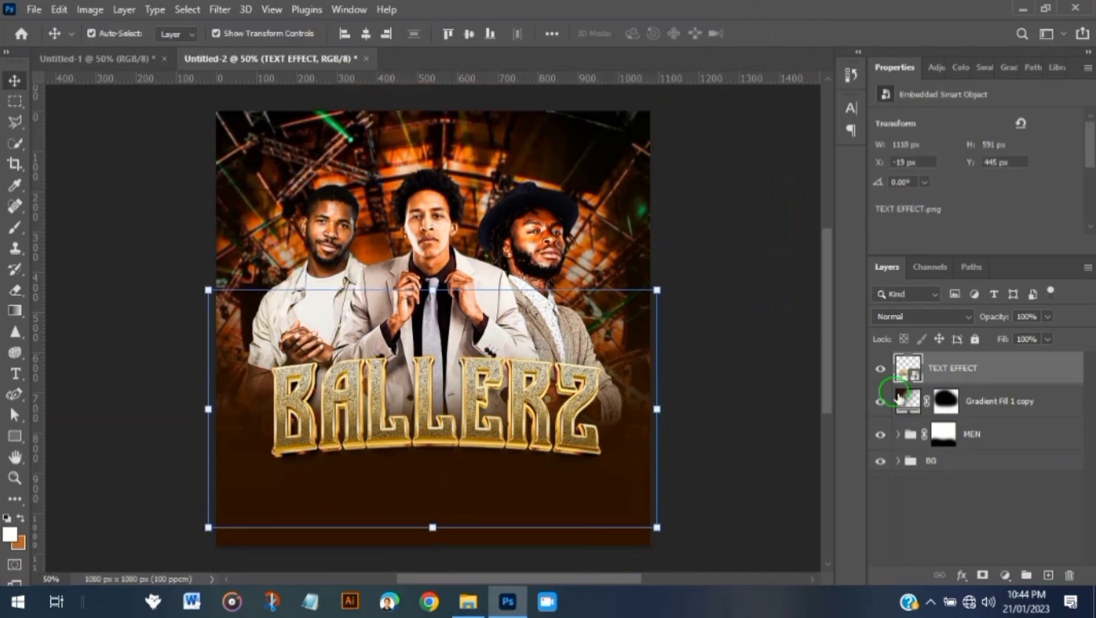
Scale the MEN group down to about 90.5%, shift it to about Y 579 px behind the BALLERZ text, and apply
{"action": "left_click", "coordinate": [982, 439]}
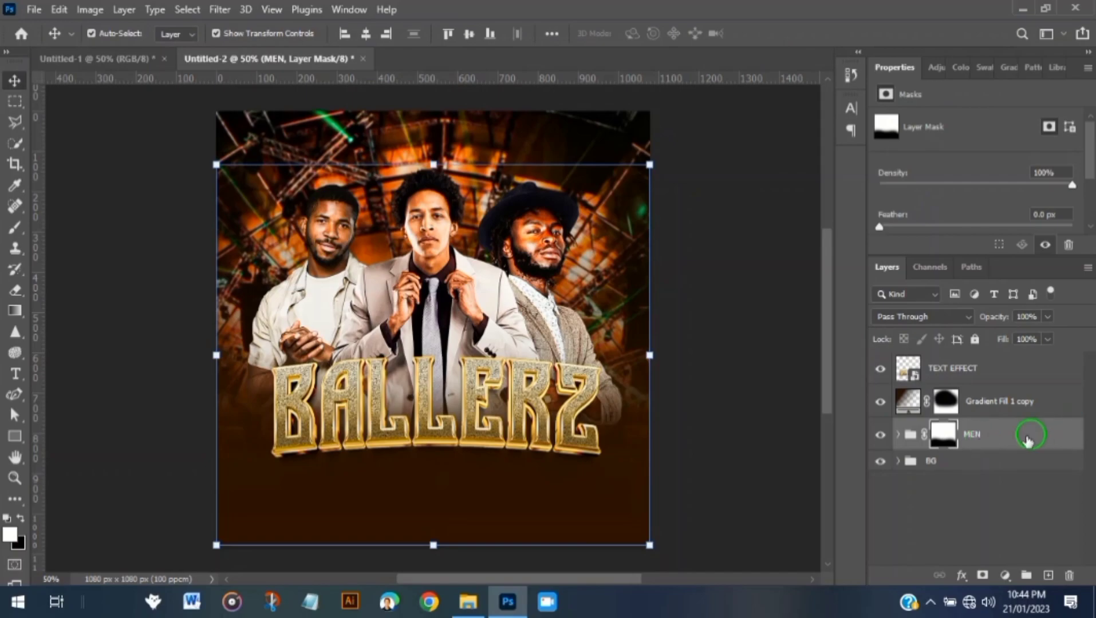
{"action": "left_click", "coordinate": [911, 430]}
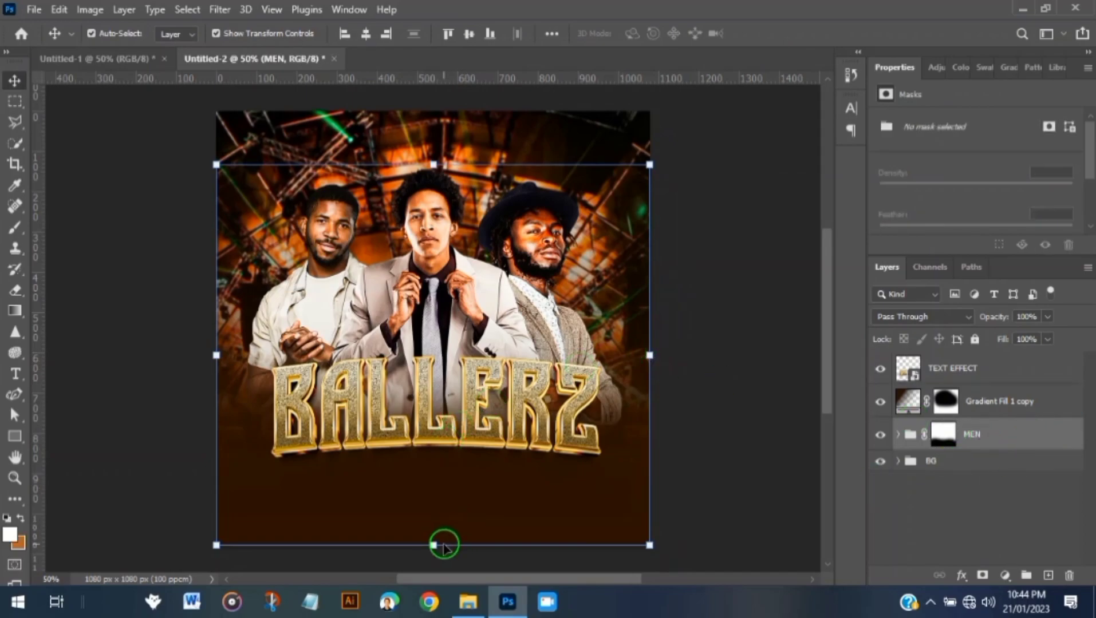
{"action": "left_click_drag", "start_coordinate": [435, 544], "coordinate": [438, 514]}
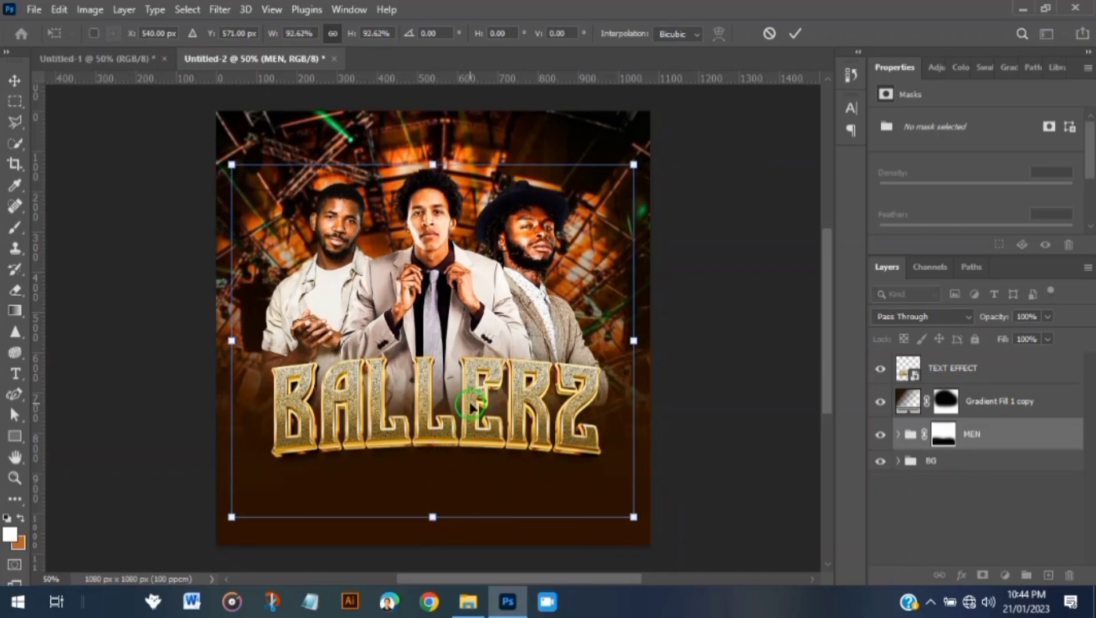
{"action": "key", "text": "Down"}
{"action": "key", "text": "Down"}
{"action": "key", "text": "Down"}
{"action": "key", "text": "Down"}
{"action": "key", "text": "Down"}
{"action": "key", "text": "Down"}
{"action": "key", "text": "Down"}
{"action": "key", "text": "Down"}
{"action": "key", "text": "Down"}
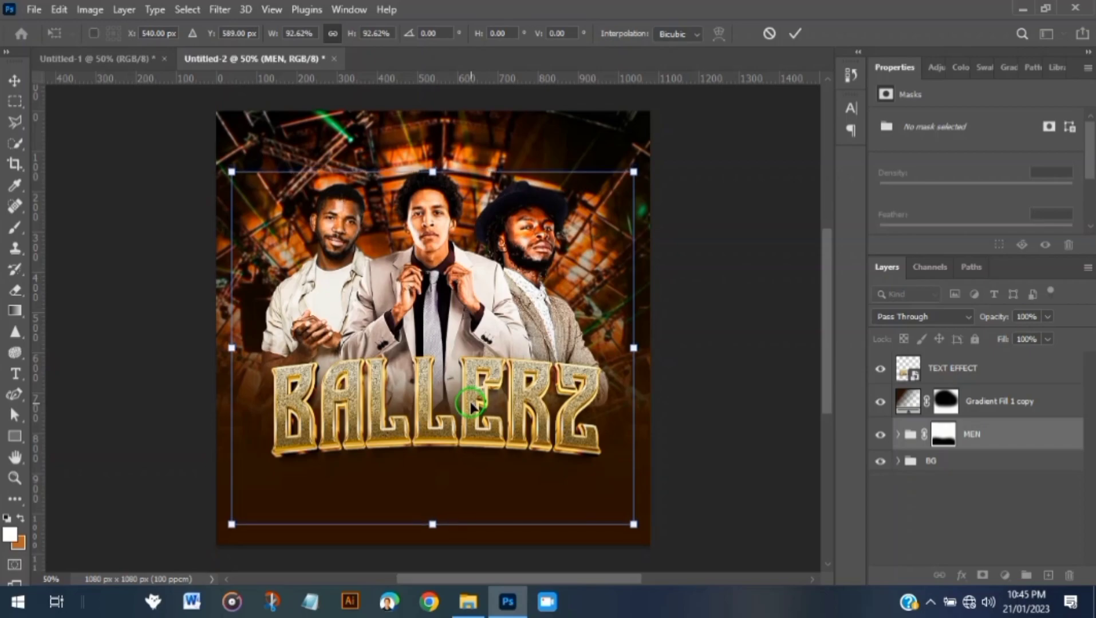
{"action": "left_click_drag", "start_coordinate": [434, 521], "coordinate": [433, 516]}
{"action": "left_click", "coordinate": [794, 34]}
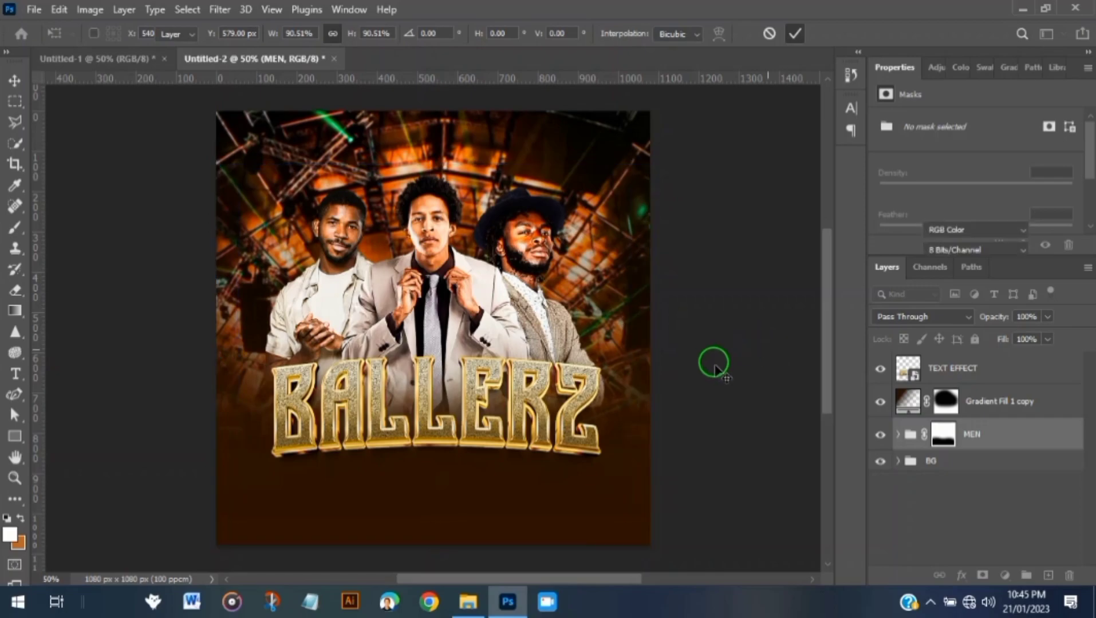
Apply a Brightness/Contrast adjustment to the TEXT EFFECT layer, compare the text with and without it, and center the text horizontally
{"action": "left_click", "coordinate": [513, 430]}
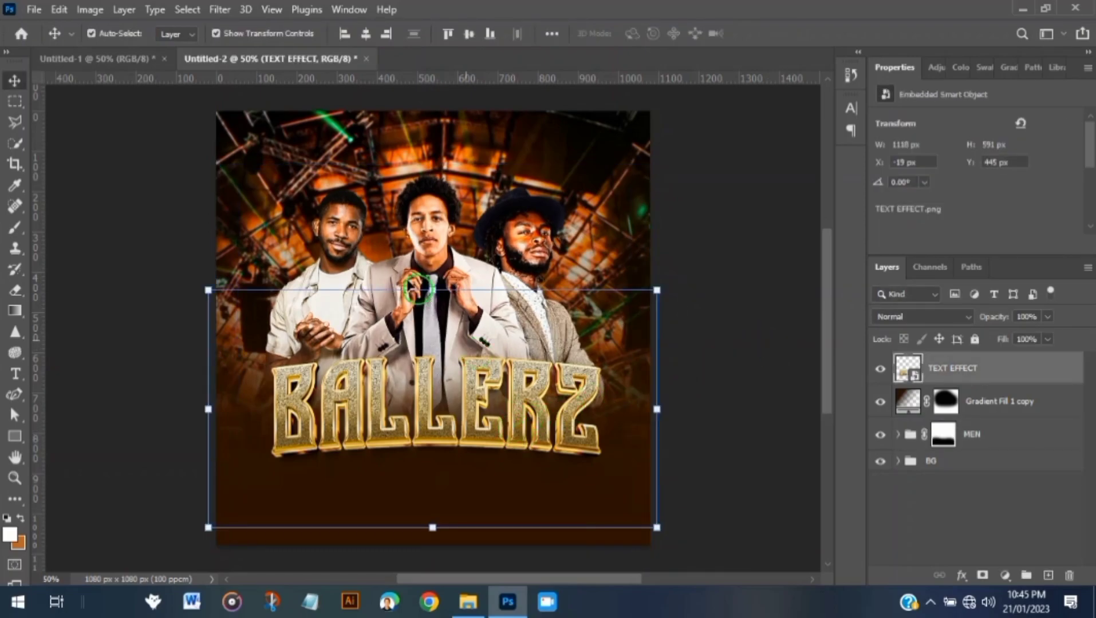
{"action": "left_click", "coordinate": [89, 10]}
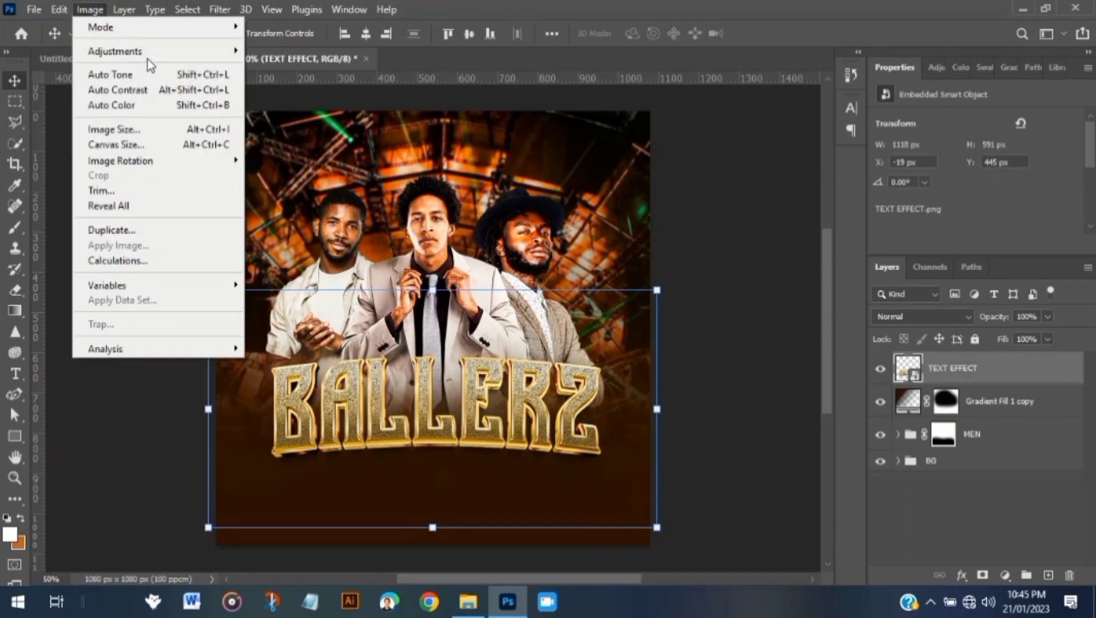
{"action": "mouse_move", "coordinate": [189, 51]}
{"action": "left_click", "coordinate": [324, 46]}
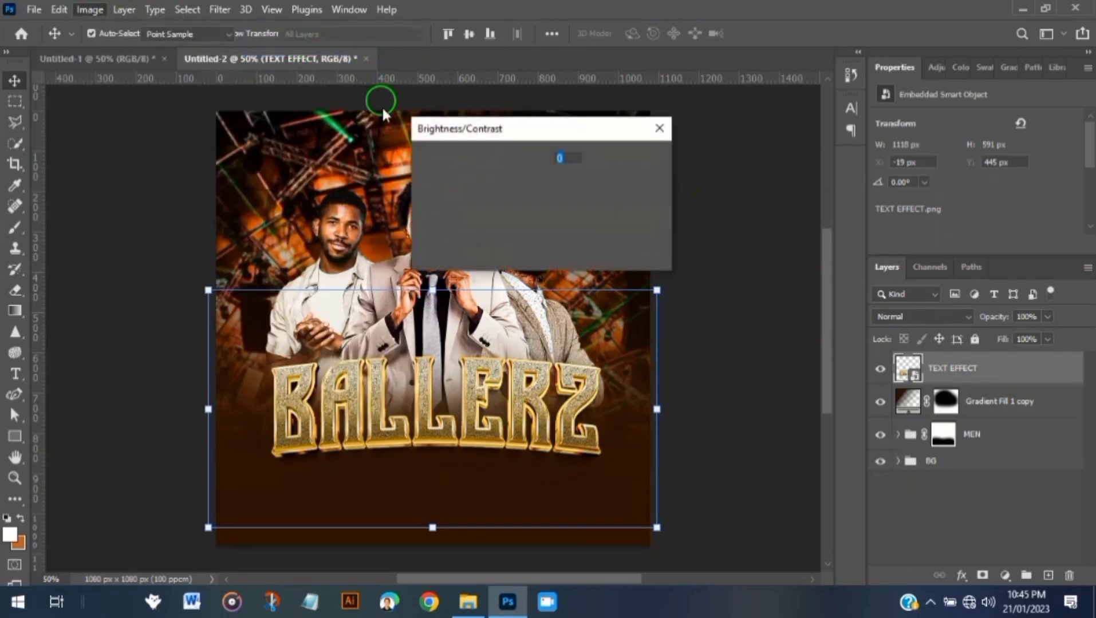
{"action": "left_click_drag", "start_coordinate": [522, 214], "coordinate": [527, 217]}
{"action": "left_click", "coordinate": [616, 165]}
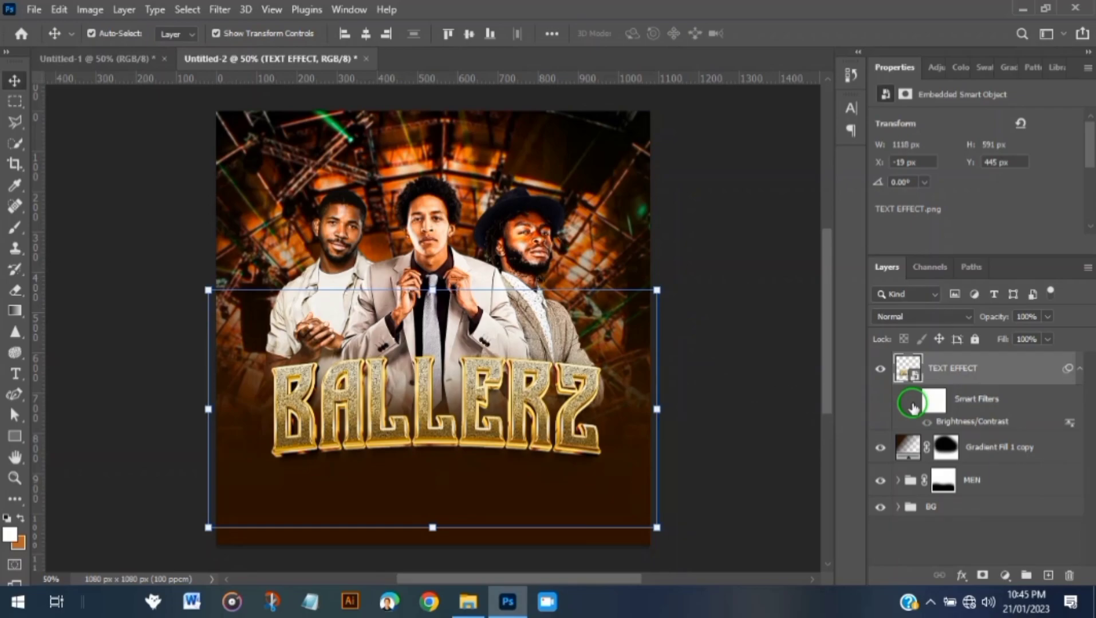
{"action": "left_click", "coordinate": [912, 400]}
{"action": "left_click", "coordinate": [700, 320]}
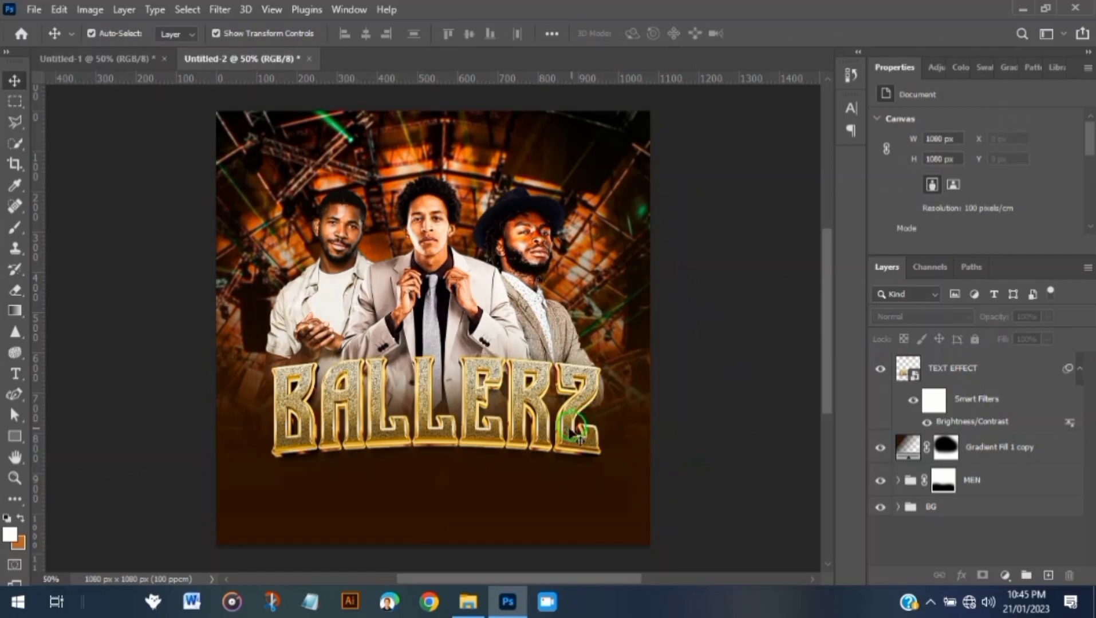
{"action": "left_click", "coordinate": [548, 424]}
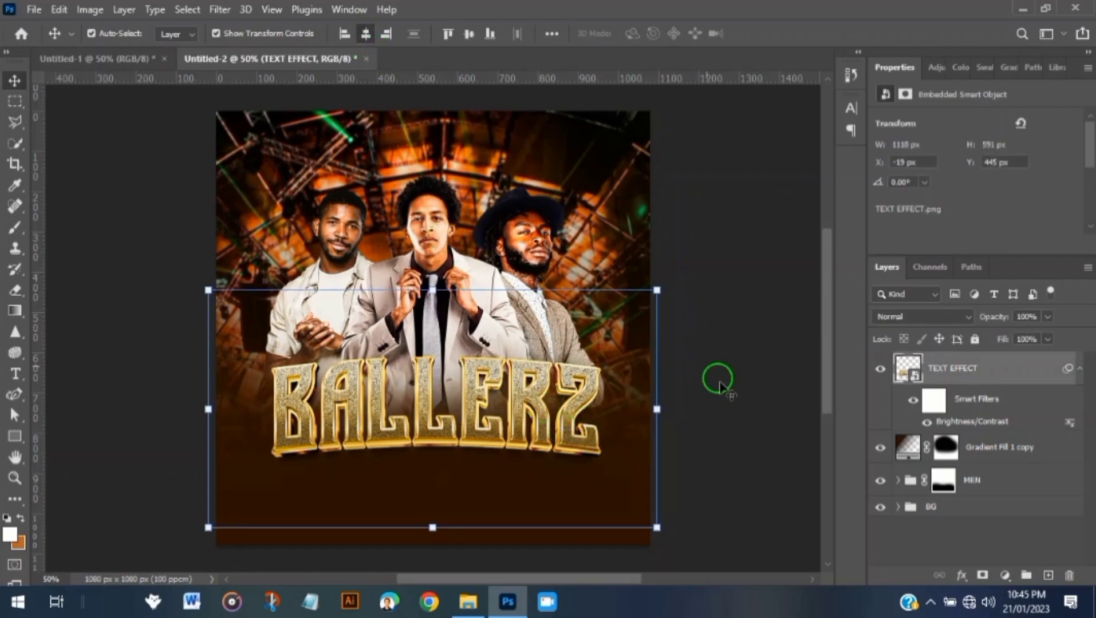
{"action": "left_click", "coordinate": [744, 424]}
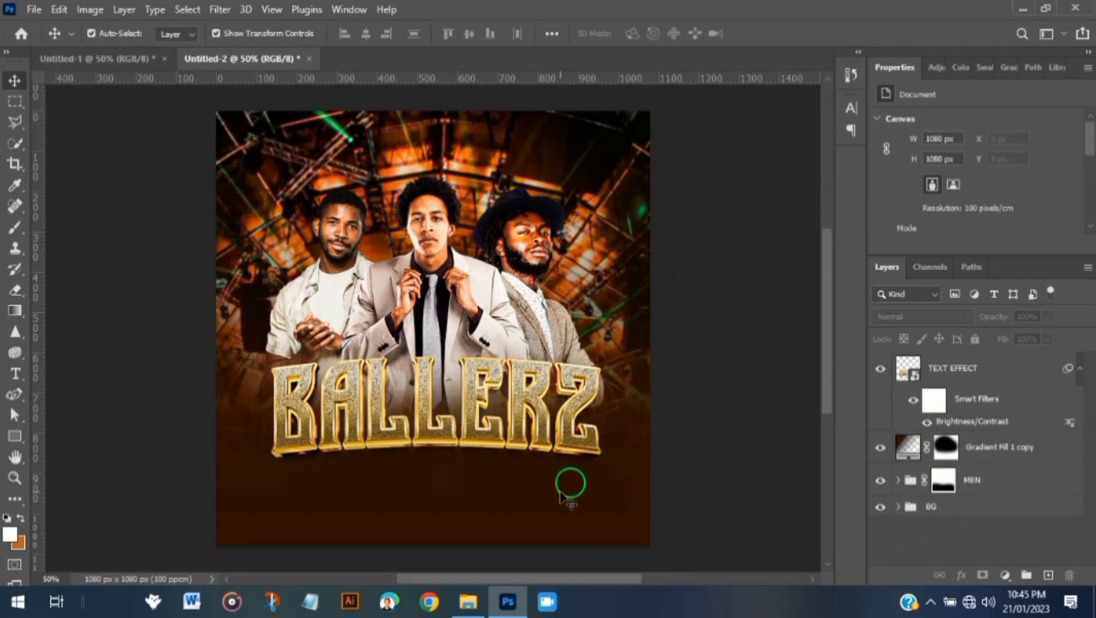
Place the RED TAG image over the lower end of the Z, enlarge it to about 107.8% at about X 864 px, Y 844 px, and apply
{"action": "left_click", "coordinate": [468, 602]}
{"action": "left_click_drag", "start_coordinate": [530, 187], "coordinate": [561, 479]}
{"action": "left_click_drag", "start_coordinate": [469, 337], "coordinate": [609, 471]}
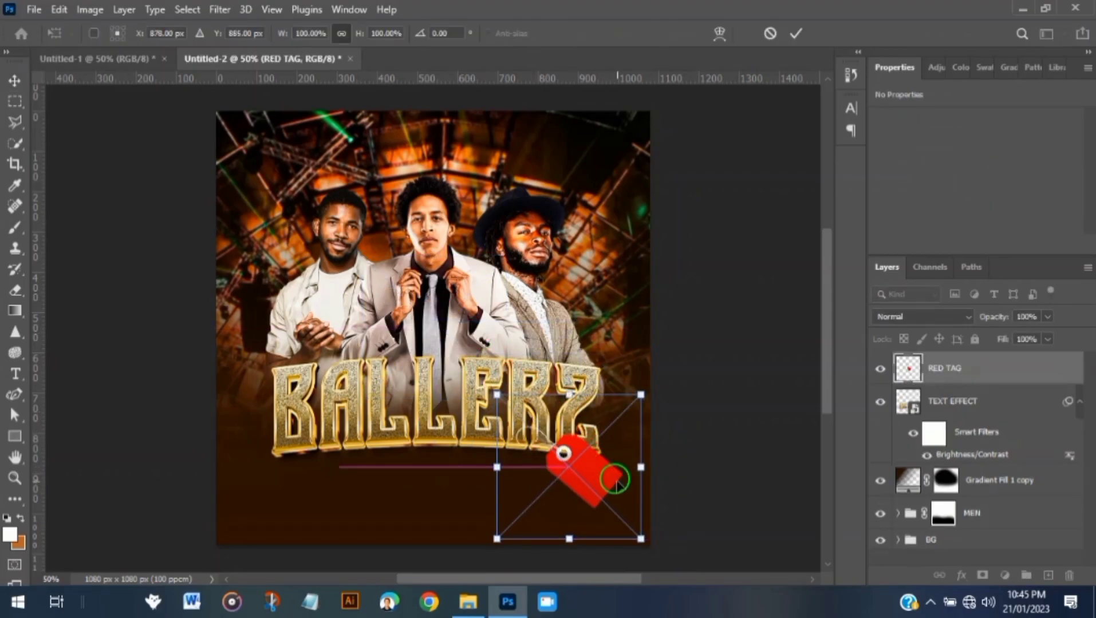
{"action": "left_click_drag", "start_coordinate": [496, 395], "coordinate": [485, 384]}
{"action": "left_click_drag", "start_coordinate": [587, 484], "coordinate": [589, 471]}
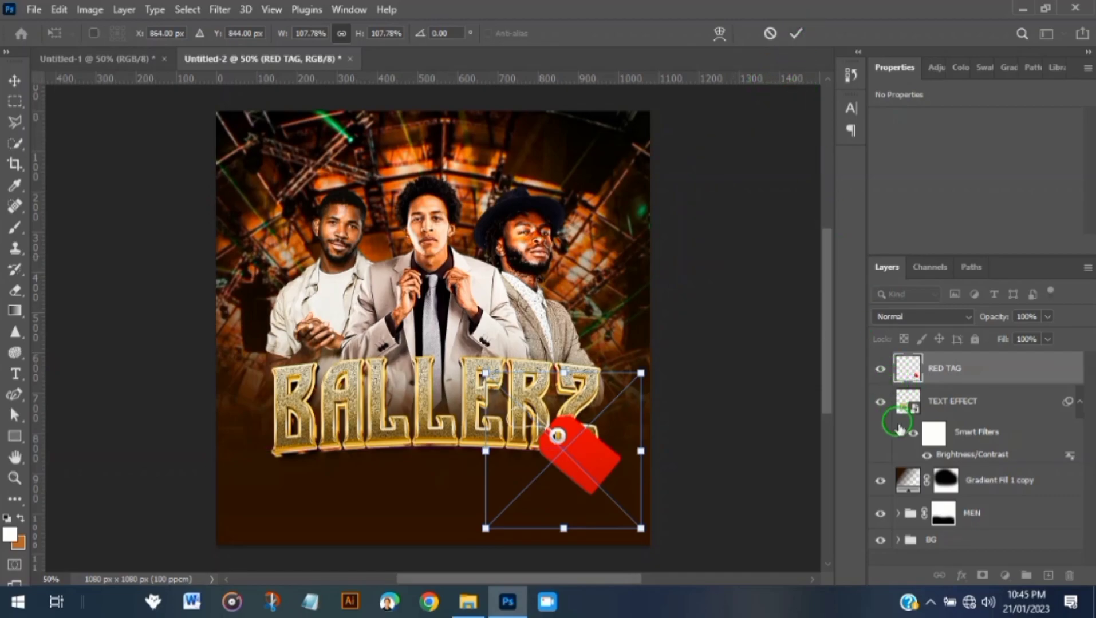
{"action": "left_click", "coordinate": [796, 33]}
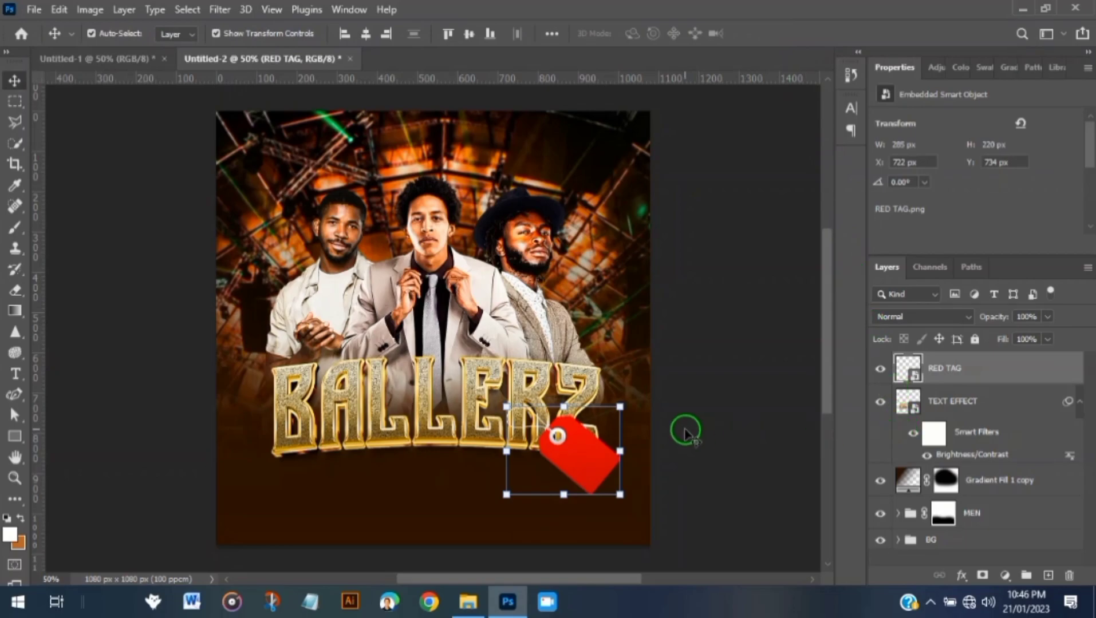
Scale the TEXT EFFECT layer and MEN group together to about 102.5%, keeping them horizontally centered, and apply
{"action": "left_click", "coordinate": [943, 412]}
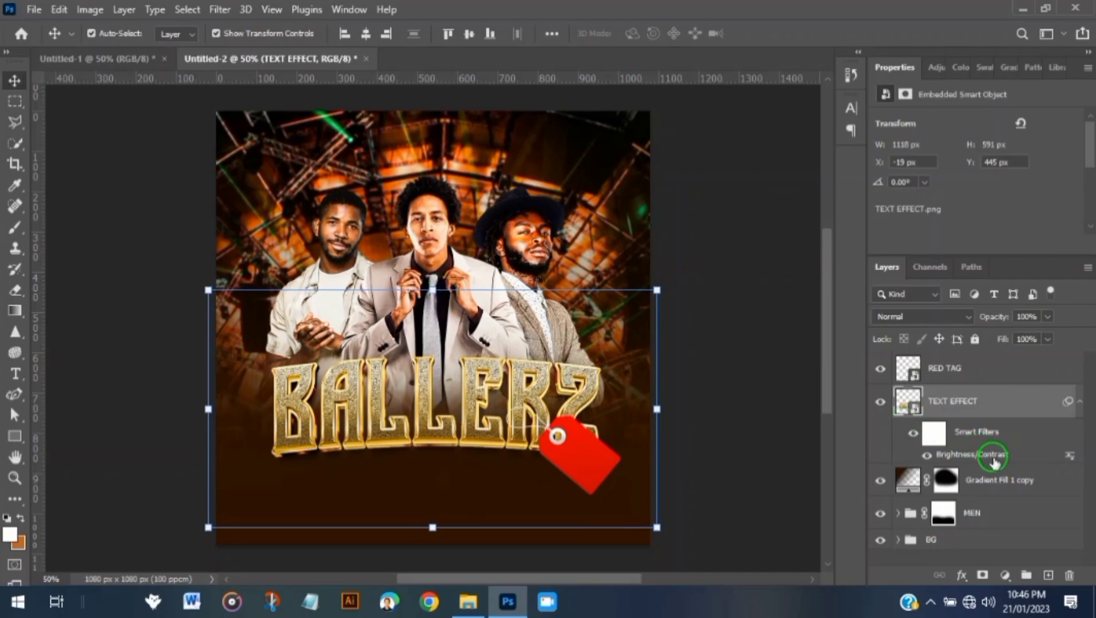
{"action": "left_click", "coordinate": [992, 515]}
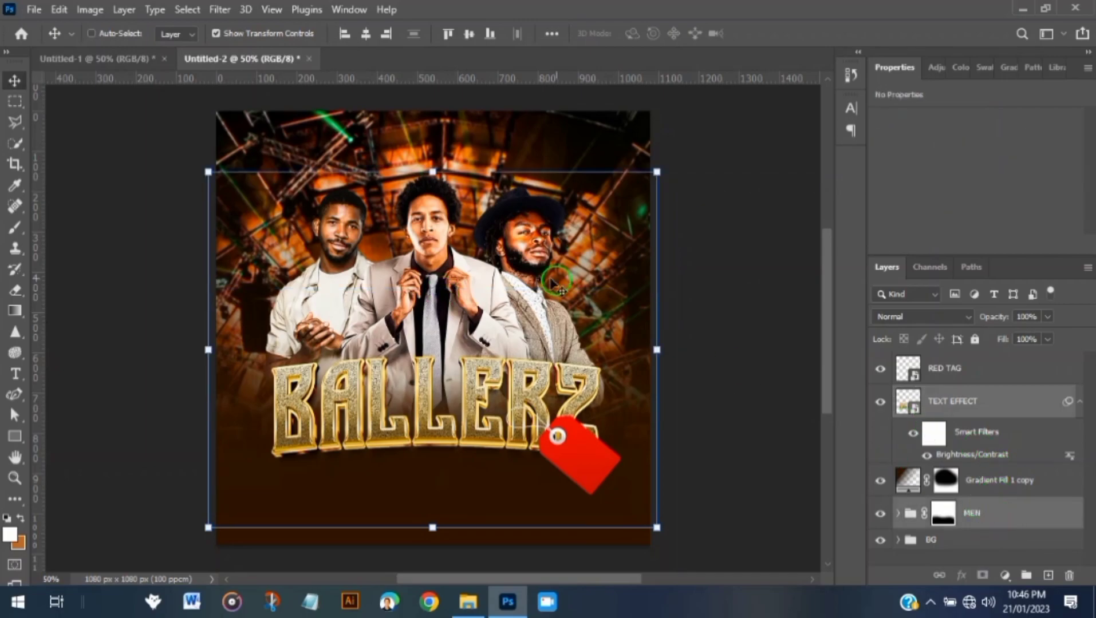
{"action": "left_click", "coordinate": [435, 172]}
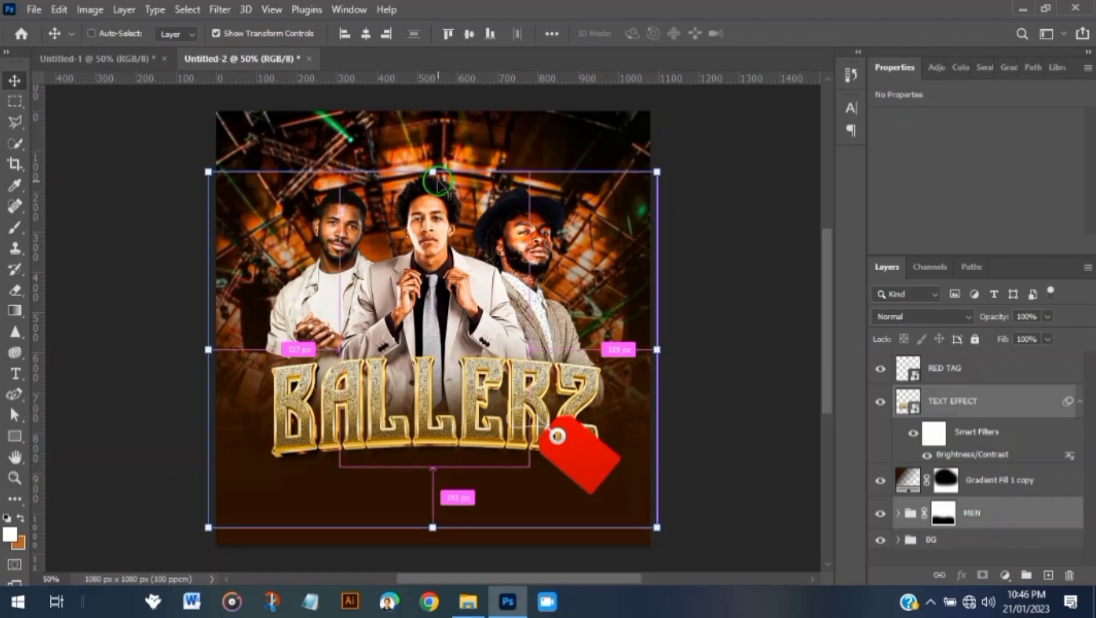
{"action": "scroll", "coordinate": [435, 169], "scroll_direction": "up", "scroll_amount": 2}
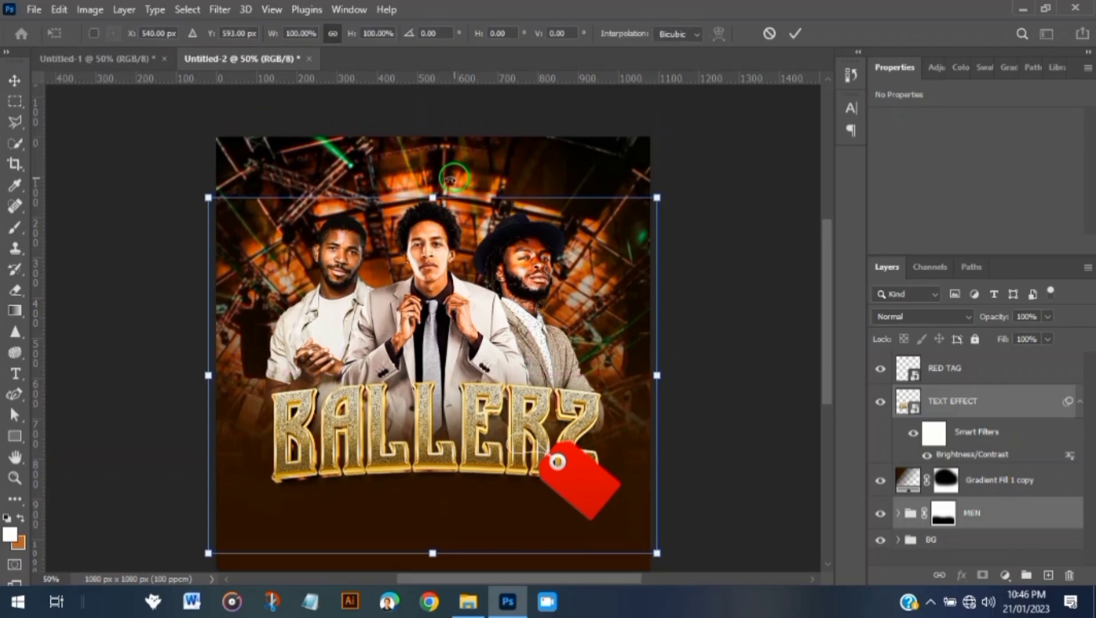
{"action": "left_click_drag", "start_coordinate": [434, 199], "coordinate": [434, 191]}
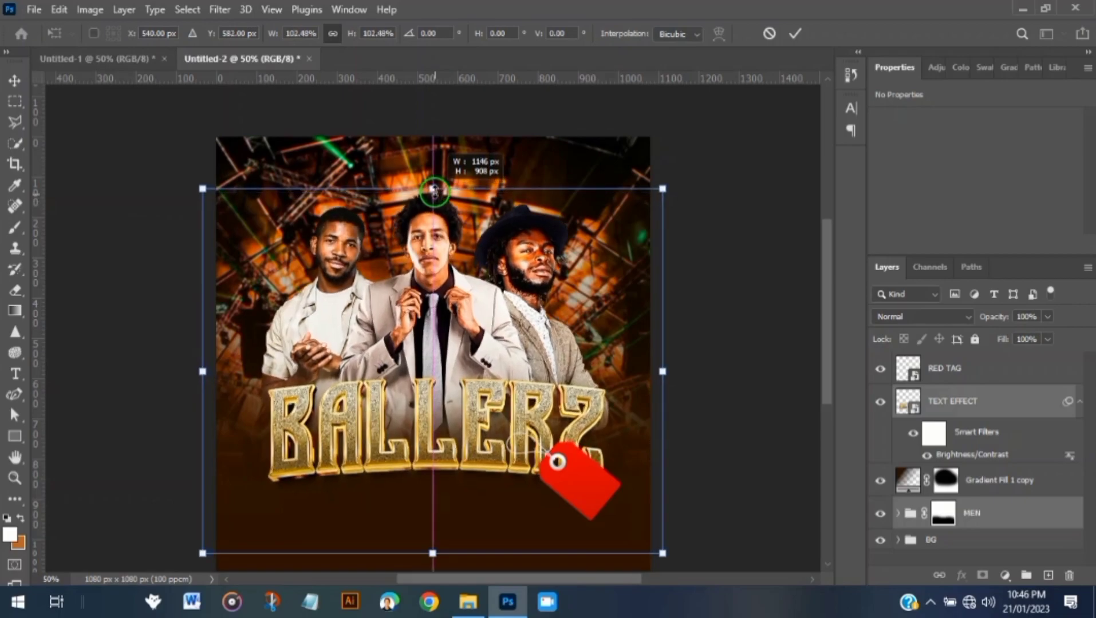
{"action": "left_click", "coordinate": [795, 33]}
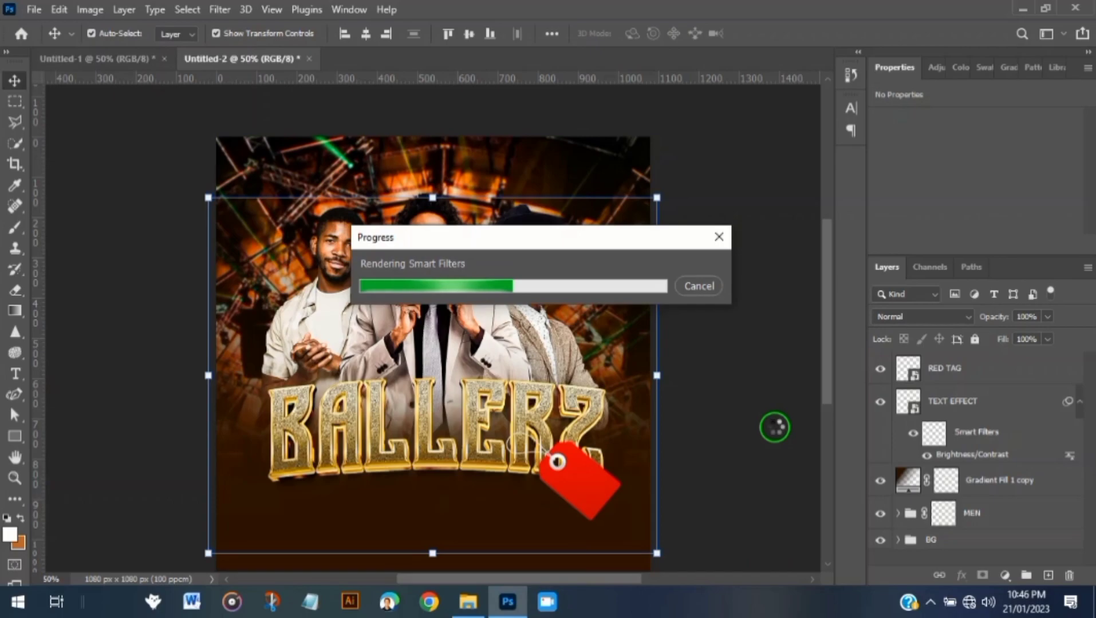
{"action": "left_click", "coordinate": [775, 429]}
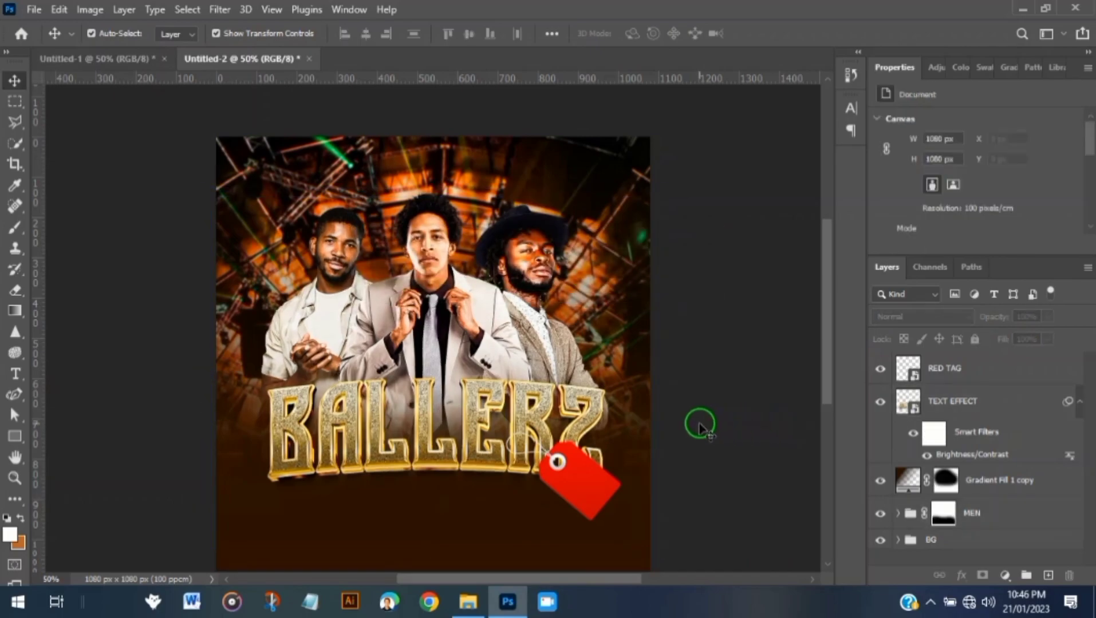
{"action": "scroll", "coordinate": [571, 433], "scroll_direction": "down", "scroll_amount": 2}
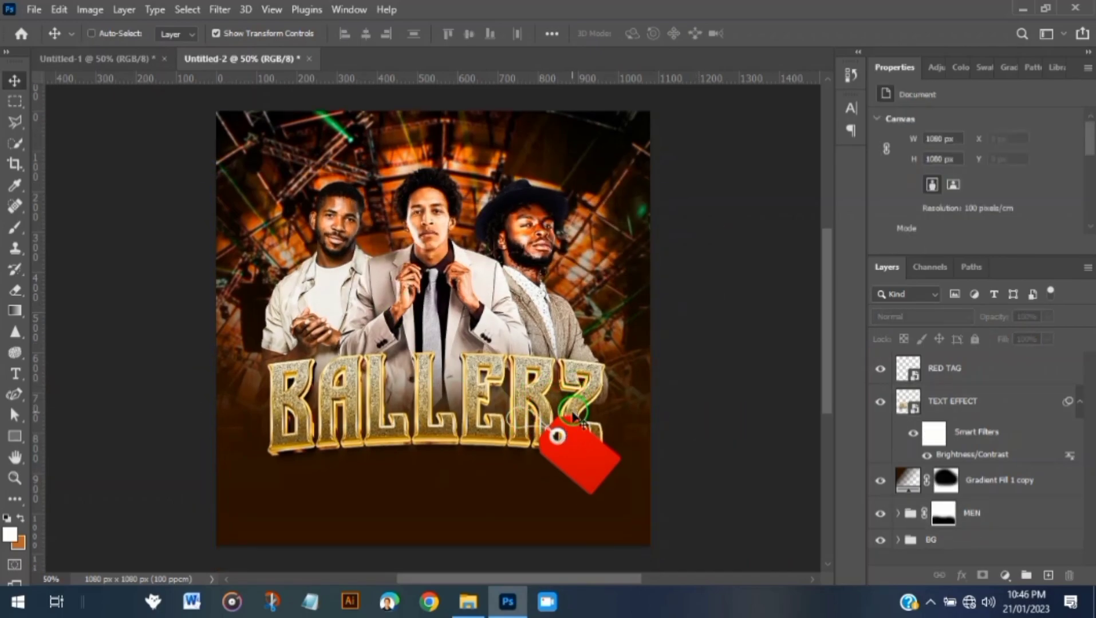
Lower the red tag slightly to Y 740 px so its string loops over the letter R
{"action": "key", "text": "ctrl+plus"}
{"action": "key", "text": "ctrl+plus"}
{"action": "key", "text": "ctrl+plus"}
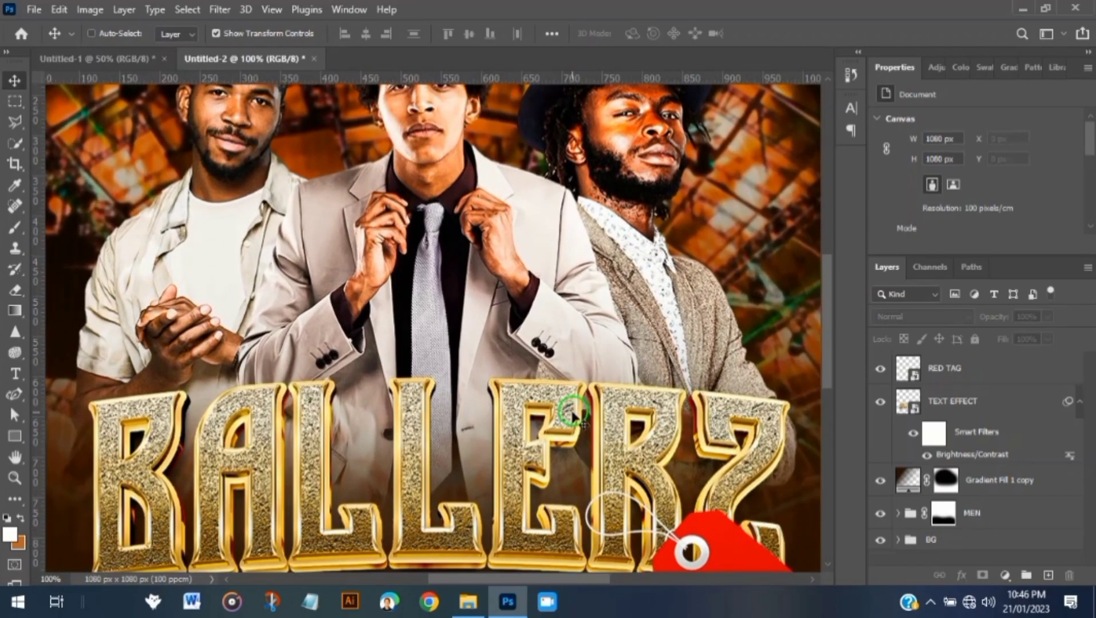
{"action": "key", "text": "ctrl+plus"}
{"action": "left_click_drag", "start_coordinate": [617, 460], "coordinate": [217, 219]}
{"action": "left_click_drag", "start_coordinate": [430, 404], "coordinate": [395, 325]}
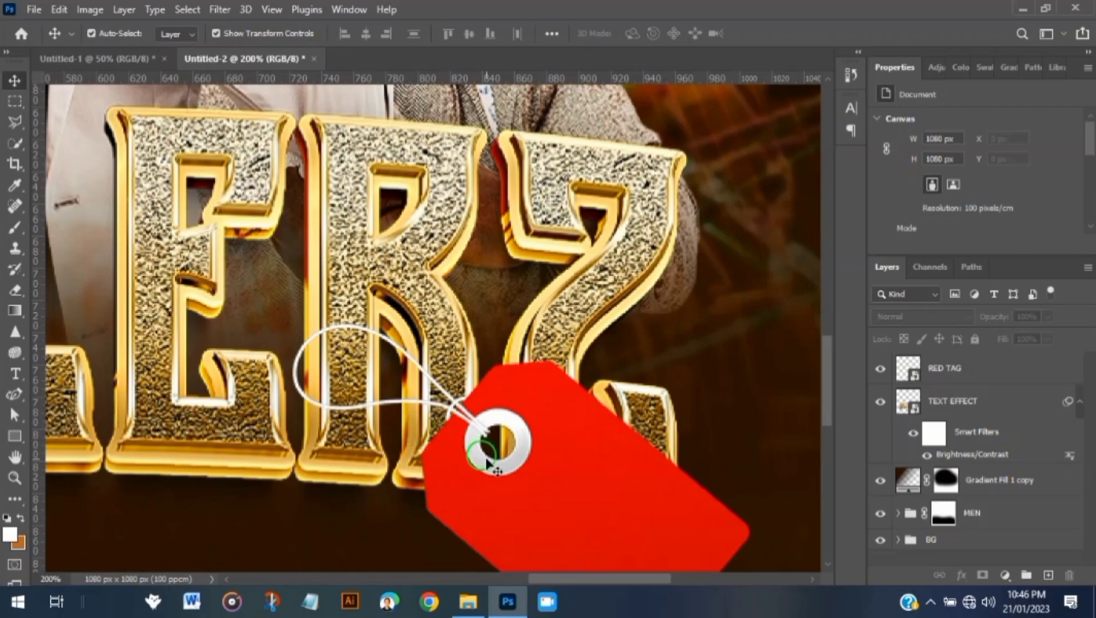
{"action": "left_click_drag", "start_coordinate": [593, 496], "coordinate": [595, 508]}
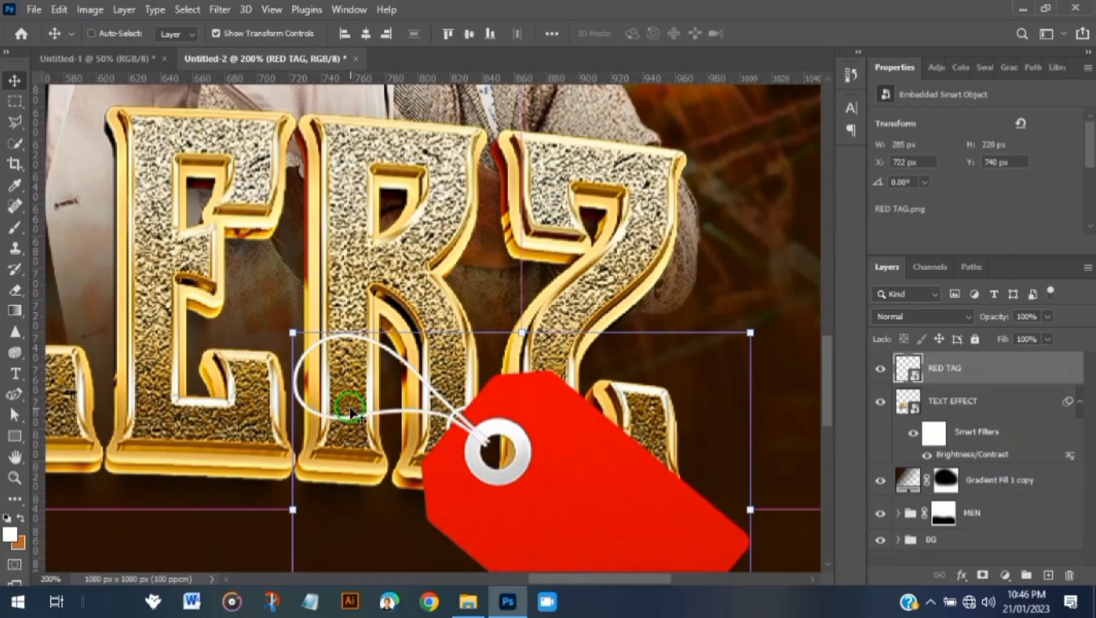
Add a layer mask to the RED TAG layer and reduce the Brush tool's size to about 34 px
{"action": "key", "text": "ctrl+plus"}
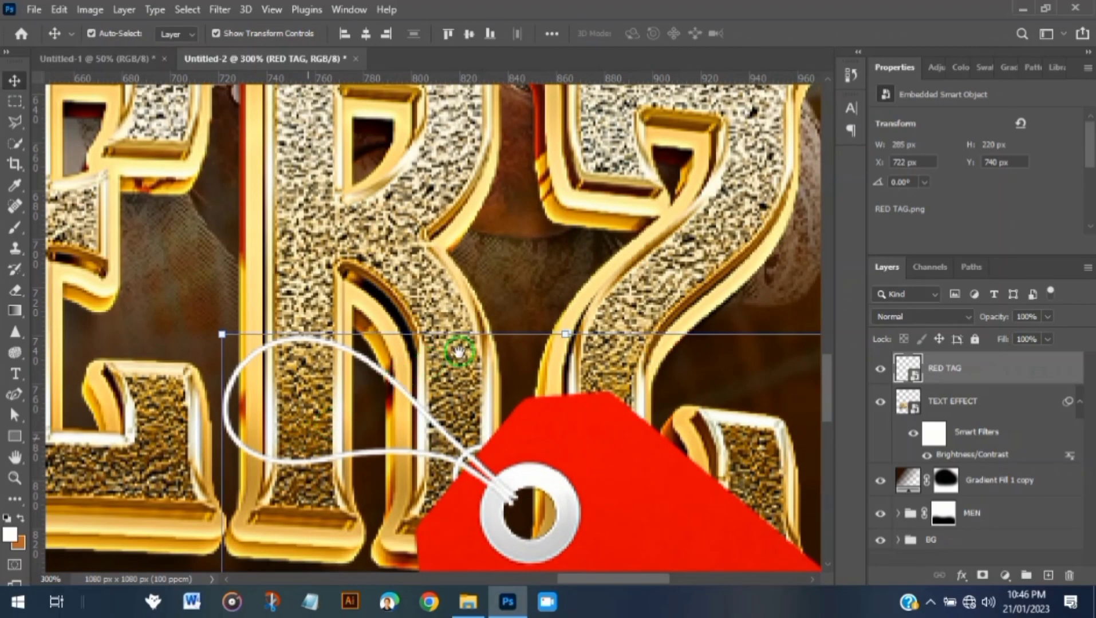
{"action": "left_click_drag", "start_coordinate": [307, 438], "coordinate": [507, 343]}
{"action": "key", "text": "ctrl+plus"}
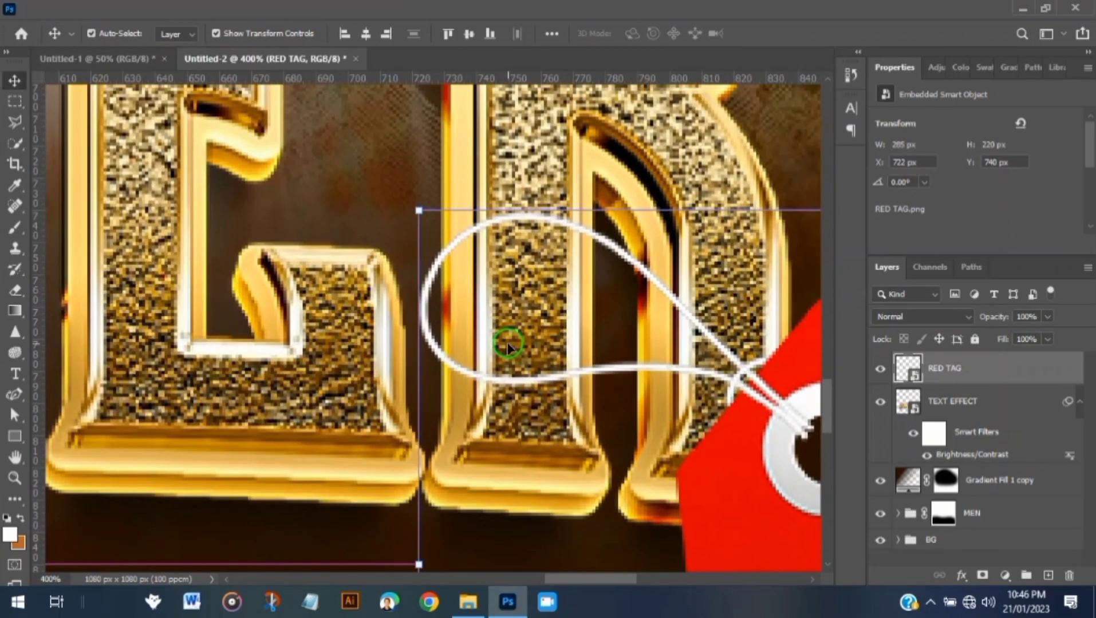
{"action": "left_click", "coordinate": [981, 575]}
{"action": "key", "text": "b"}
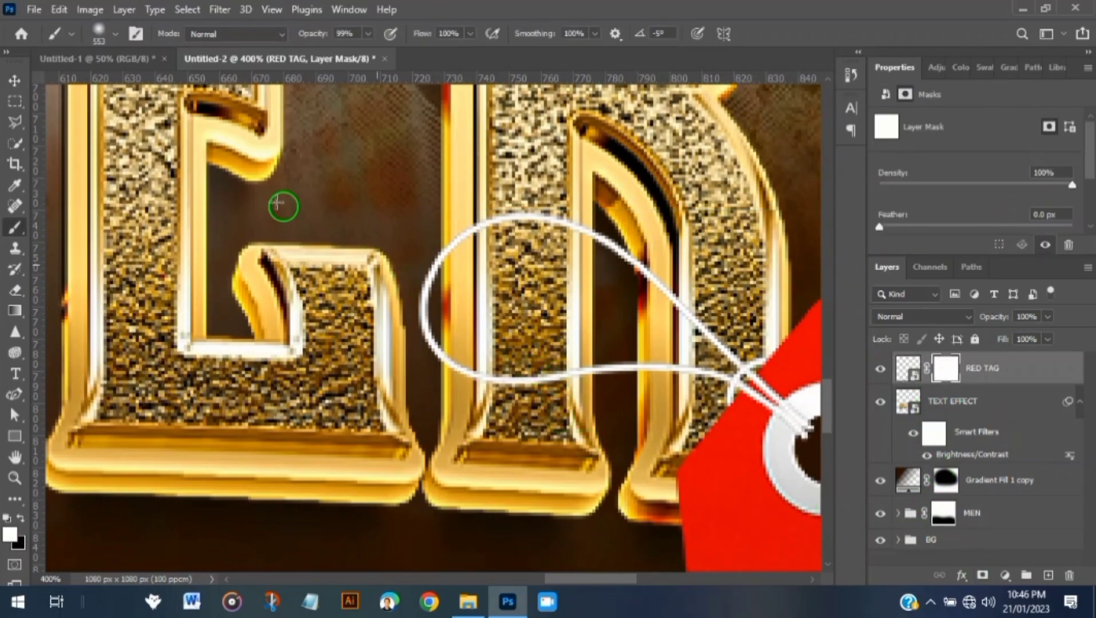
{"action": "mouse_move", "coordinate": [530, 315]}
{"action": "left_mouse_down"}
{"action": "mouse_move", "coordinate": [361, 336]}
{"action": "mouse_move", "coordinate": [91, 342]}
{"action": "left_mouse_up"}
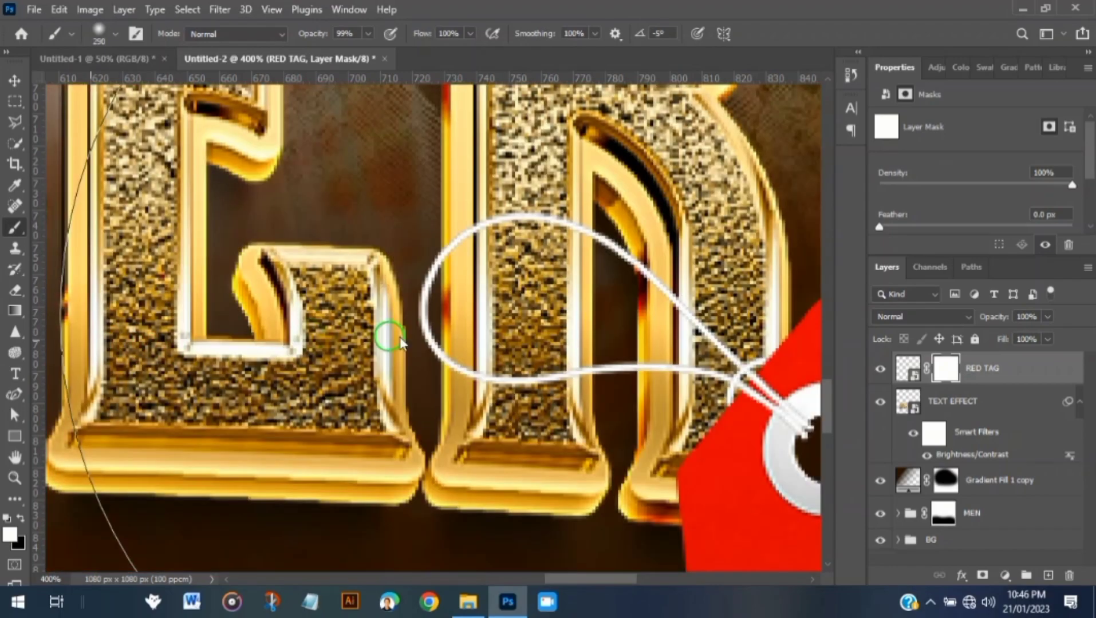
{"action": "left_click_drag", "start_coordinate": [532, 335], "coordinate": [179, 334]}
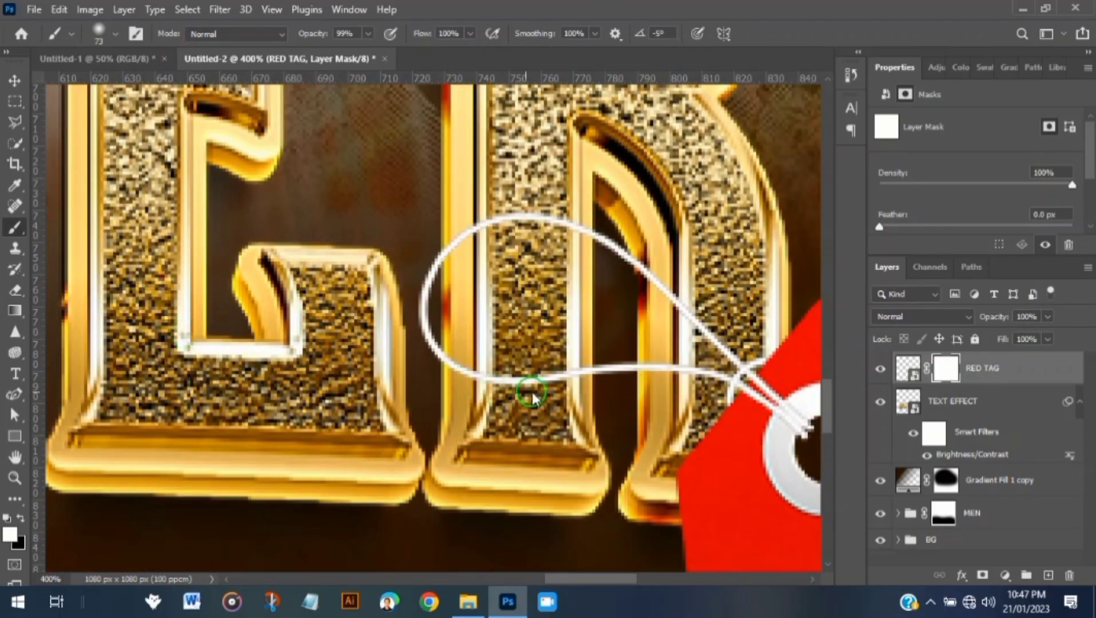
{"action": "mouse_move", "coordinate": [526, 367]}
{"action": "left_mouse_down"}
{"action": "mouse_move", "coordinate": [564, 364]}
{"action": "mouse_move", "coordinate": [465, 371]}
{"action": "left_mouse_up"}
Set the brush to Hard Round with 100% hardness, 100% opacity, black paint and a size of about 21 px
{"action": "left_click", "coordinate": [114, 33]}
{"action": "left_click_drag", "start_coordinate": [159, 122], "coordinate": [237, 136]}
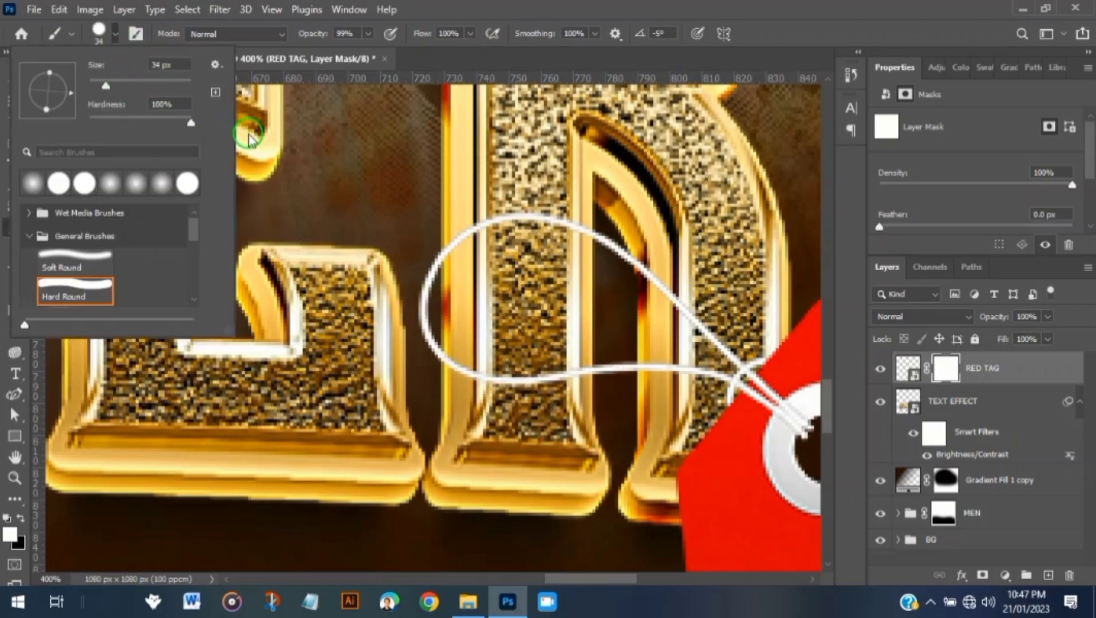
{"action": "left_click", "coordinate": [339, 35]}
{"action": "left_click_drag", "start_coordinate": [312, 36], "coordinate": [436, 52]}
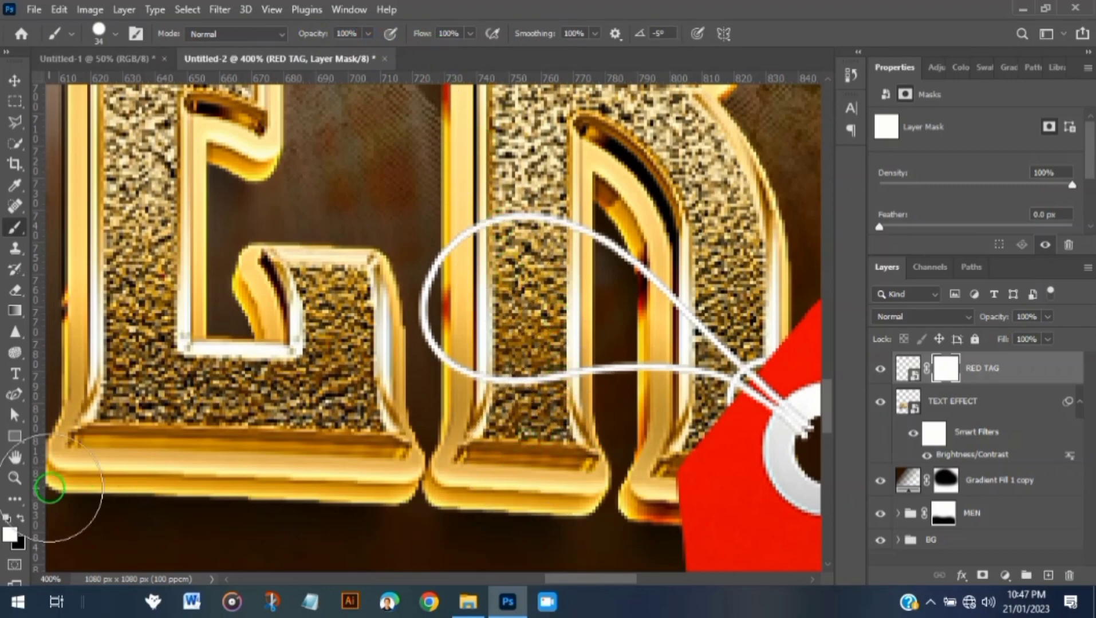
{"action": "left_click", "coordinate": [23, 518]}
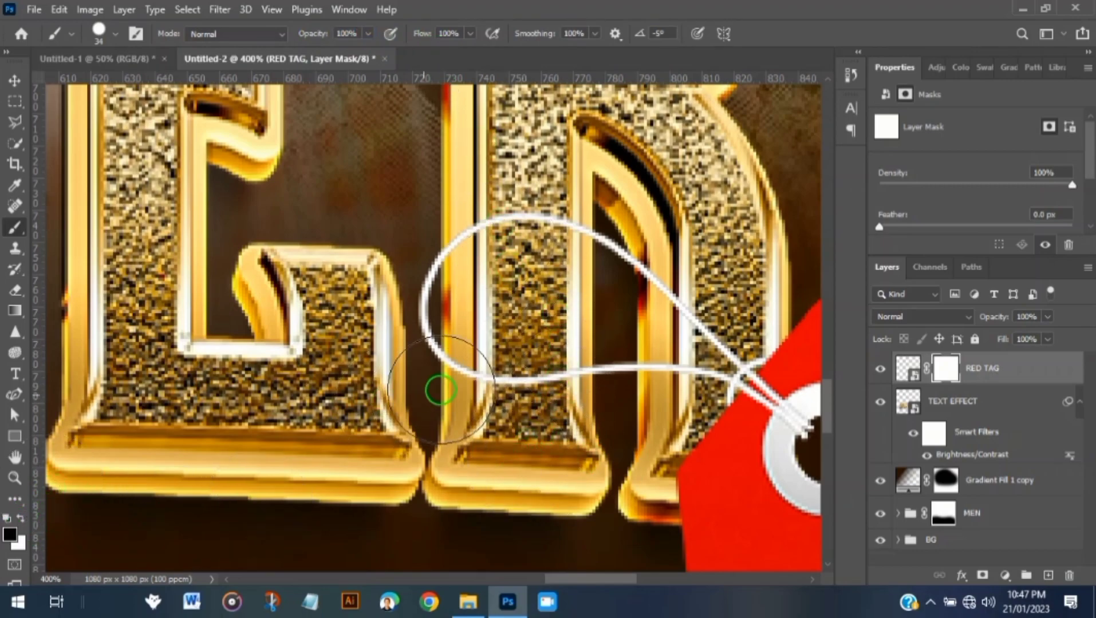
{"action": "right_click", "coordinate": [553, 409], "text": "alt"}
{"action": "left_click_drag", "start_coordinate": [553, 409], "coordinate": [534, 409]}
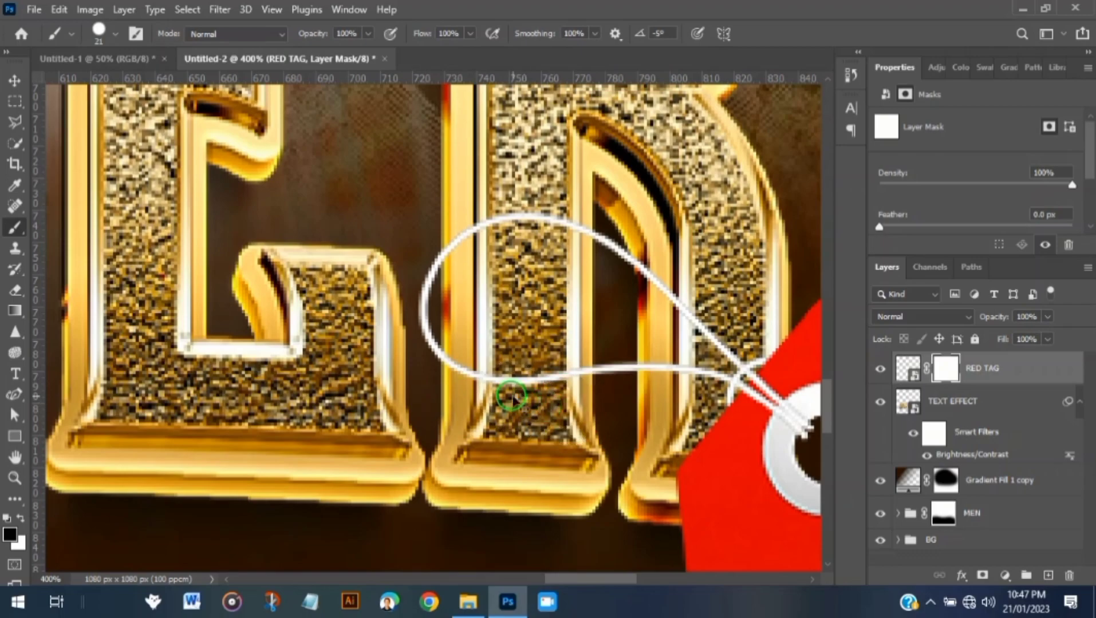
Mask out the lower part of the tag's string where it crosses the R's left leg, so the string appears threaded behind it
{"action": "key", "text": "ctrl+plus"}
{"action": "key", "text": "ctrl+plus"}
{"action": "key", "text": "ctrl+plus"}
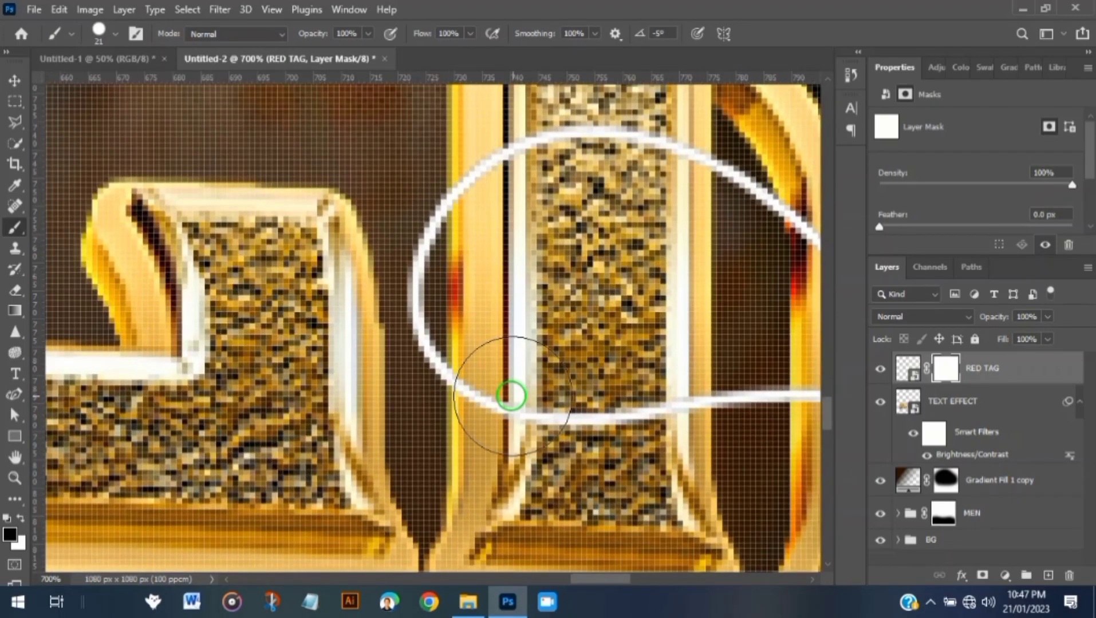
{"action": "scroll", "coordinate": [516, 397], "scroll_direction": "down", "scroll_amount": 1}
{"action": "scroll", "coordinate": [516, 397], "scroll_direction": "down", "scroll_amount": 1}
{"action": "left_click_drag", "start_coordinate": [522, 372], "coordinate": [505, 325]}
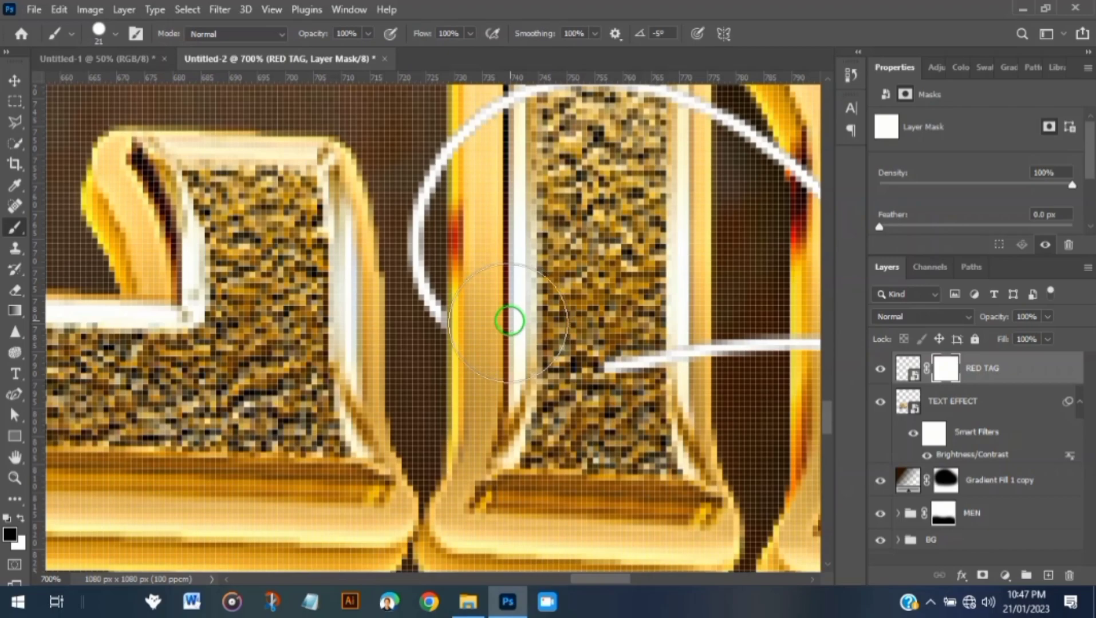
{"action": "left_click_drag", "start_coordinate": [614, 338], "coordinate": [649, 345]}
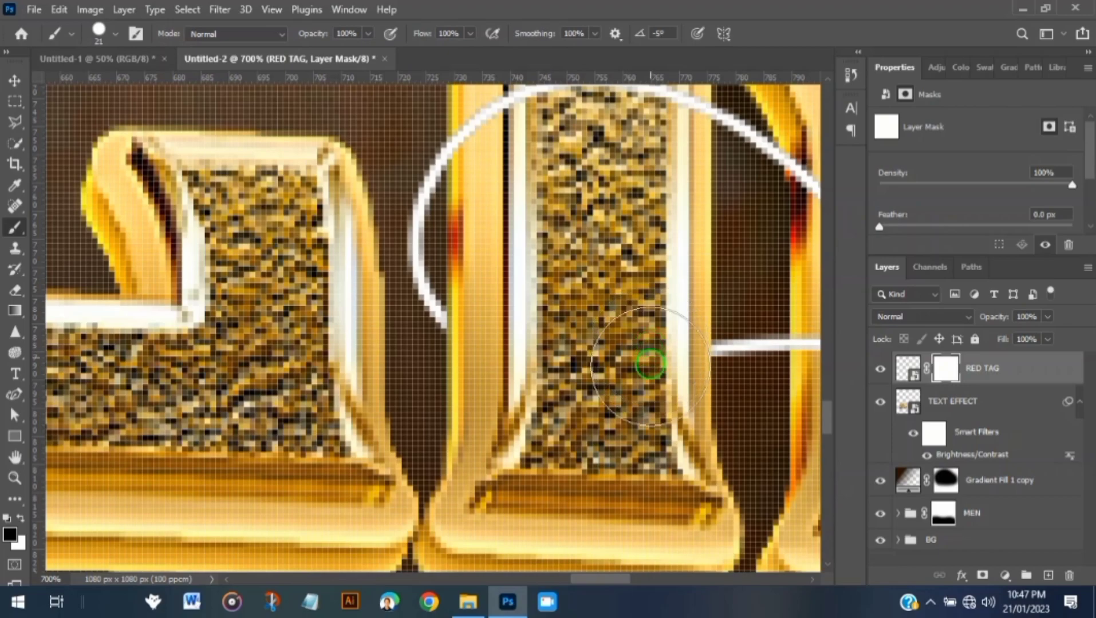
{"action": "key", "text": "ctrl+0"}
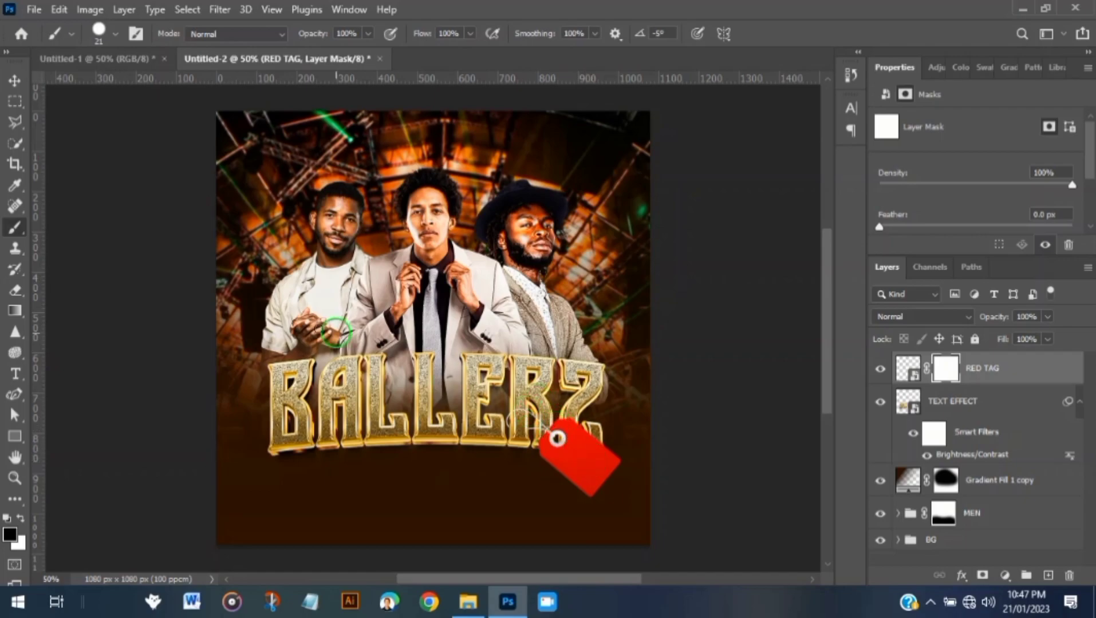
Move the masked red tag down slightly to Y 750 px below the letters R and Z
{"action": "left_click", "coordinate": [14, 81]}
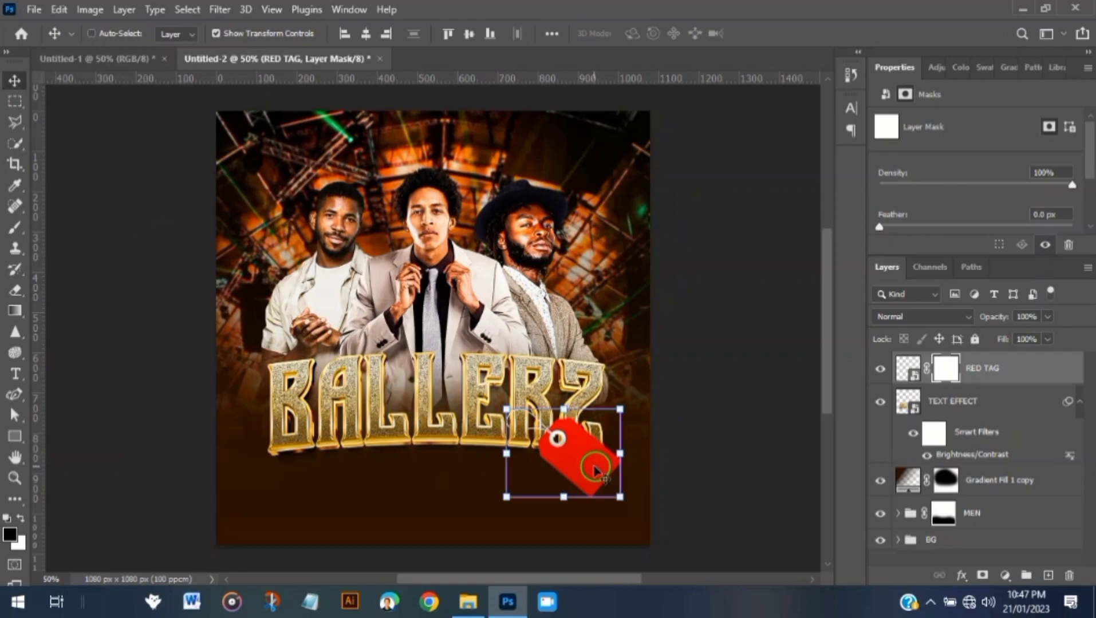
{"action": "key", "text": "ctrl+plus"}
{"action": "key", "text": "ctrl+plus"}
{"action": "key", "text": "ctrl+plus"}
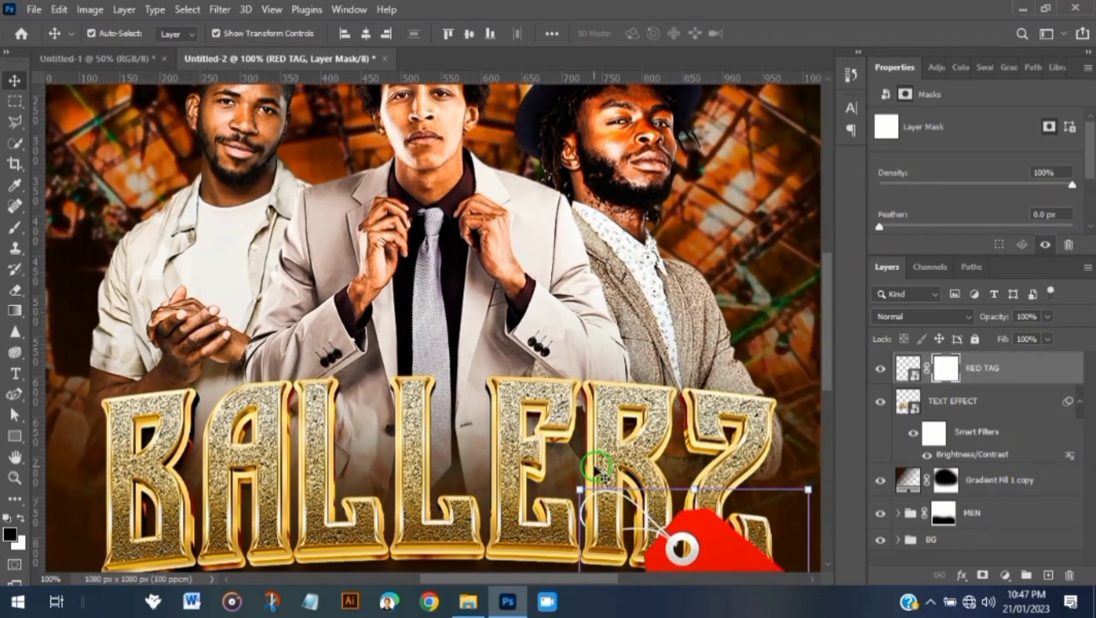
{"action": "key", "text": "ctrl+plus"}
{"action": "left_click_drag", "start_coordinate": [688, 487], "coordinate": [349, 269]}
{"action": "left_click_drag", "start_coordinate": [544, 479], "coordinate": [523, 278]}
{"action": "left_click_drag", "start_coordinate": [554, 344], "coordinate": [554, 361]}
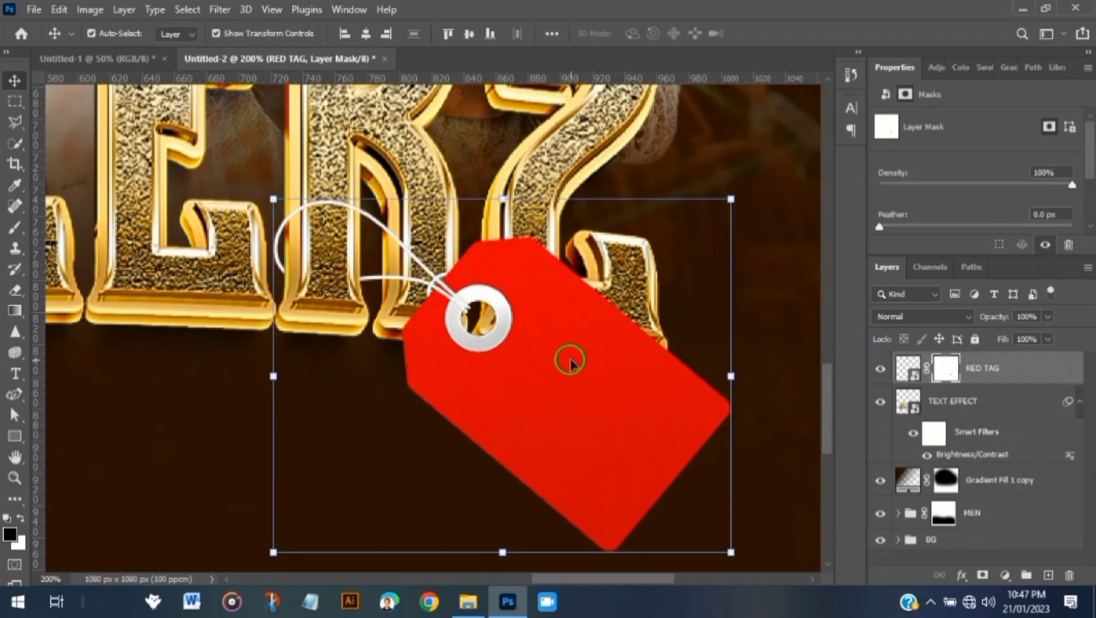
Duplicate the RED TAG layer and place the copy beneath the original
{"action": "left_click", "coordinate": [996, 371]}
{"action": "key", "text": "ctrl+j"}
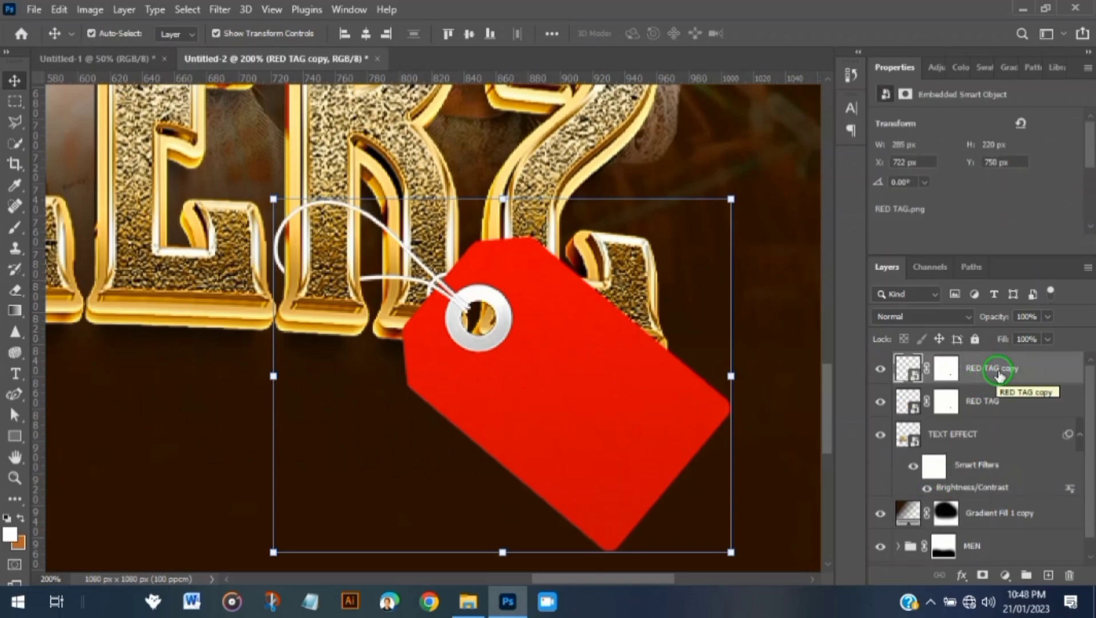
{"action": "left_click_drag", "start_coordinate": [1033, 375], "coordinate": [994, 408]}
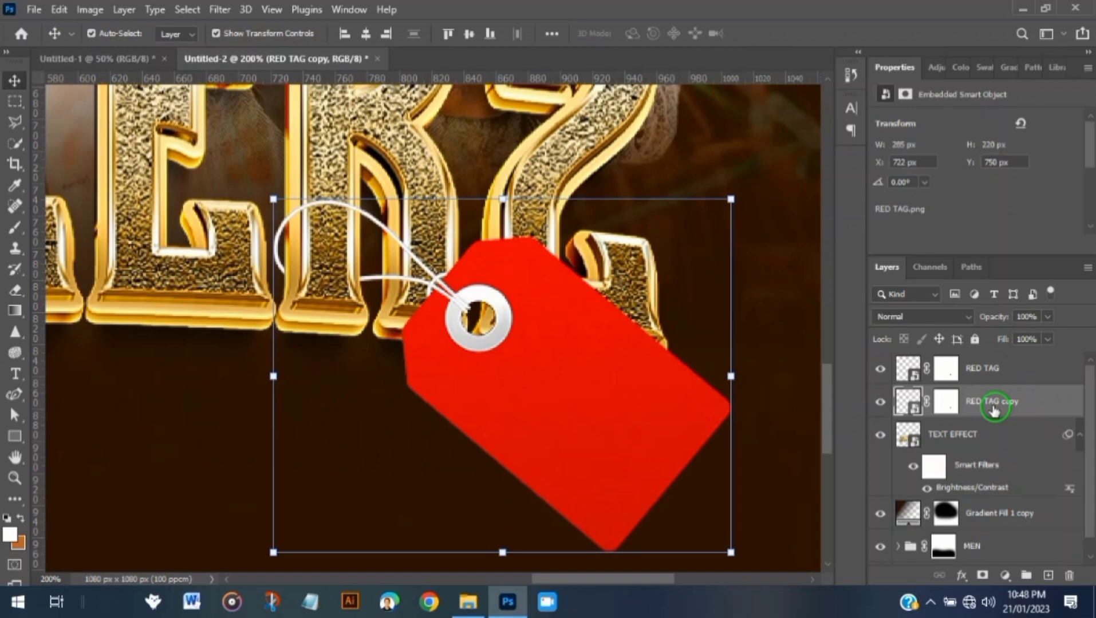
Apply a black Color Overlay in Normal mode at 100% opacity to the RED TAG copy layer
{"action": "left_click", "coordinate": [962, 575]}
{"action": "left_click", "coordinate": [1003, 513]}
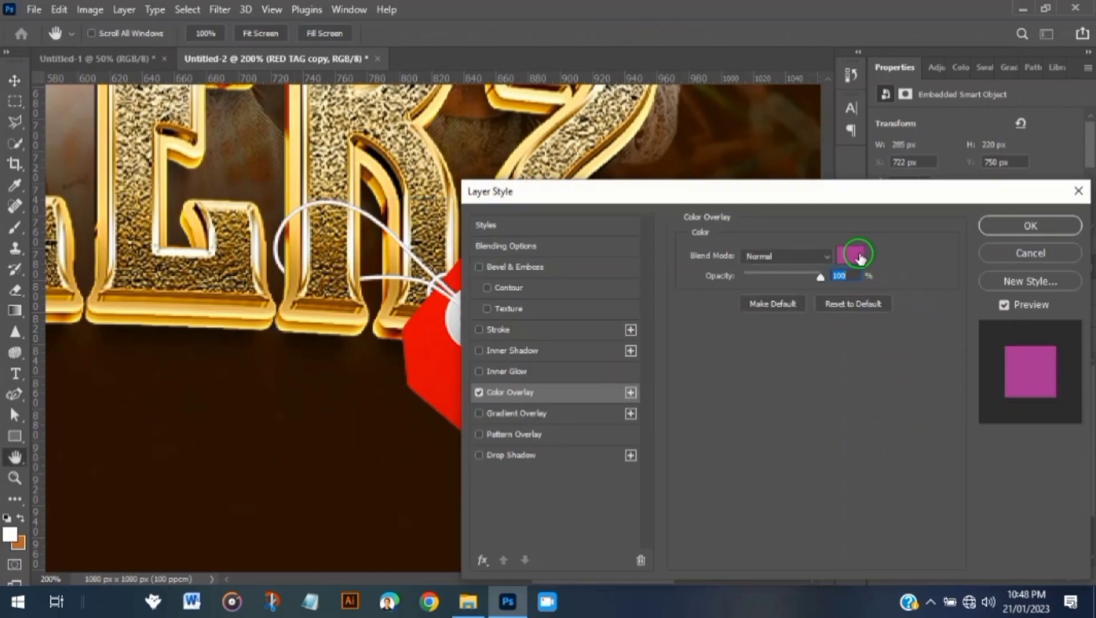
{"action": "left_click", "coordinate": [859, 256]}
{"action": "left_click_drag", "start_coordinate": [839, 342], "coordinate": [894, 413]}
{"action": "left_click", "coordinate": [1062, 184]}
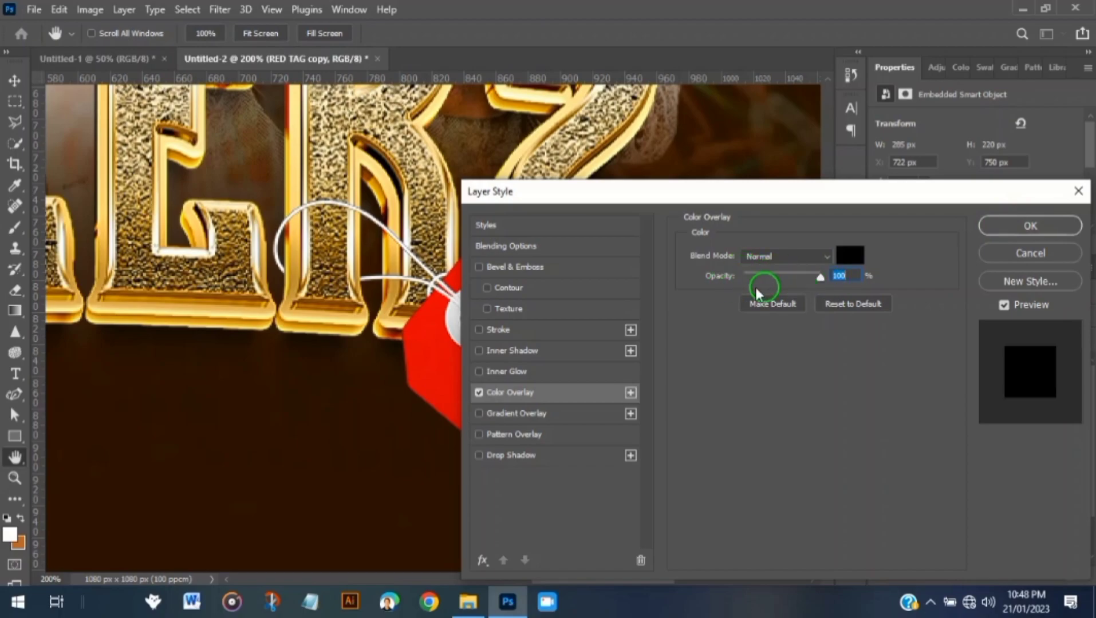
{"action": "left_click", "coordinate": [1008, 226]}
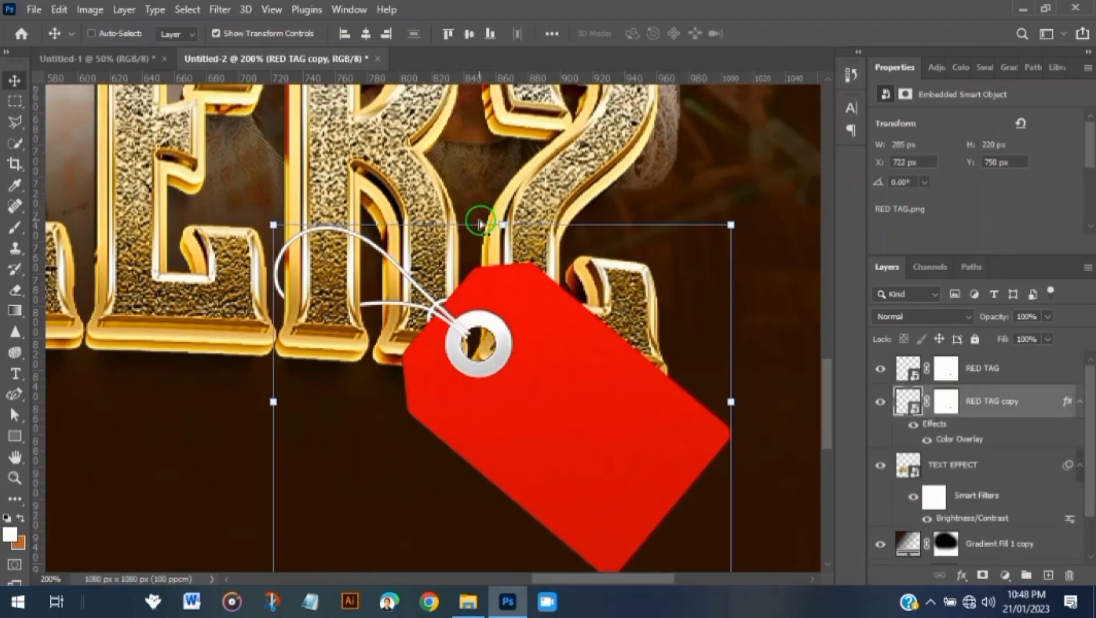
{"action": "scroll", "coordinate": [481, 223], "scroll_direction": "up", "scroll_amount": 2}
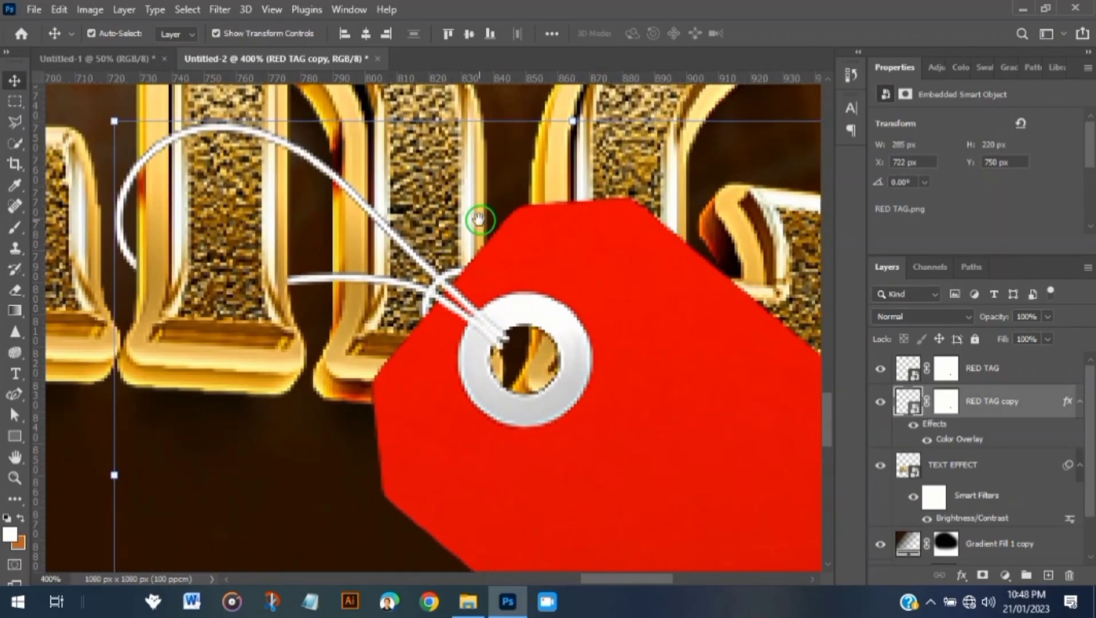
Rename the RED TAG copy layer to RED TAG SHADOW and nudge it down 2 px beneath the tag
{"action": "scroll", "coordinate": [612, 233], "scroll_direction": "up", "scroll_amount": 1}
{"action": "scroll", "coordinate": [501, 244], "scroll_direction": "up", "scroll_amount": 1}
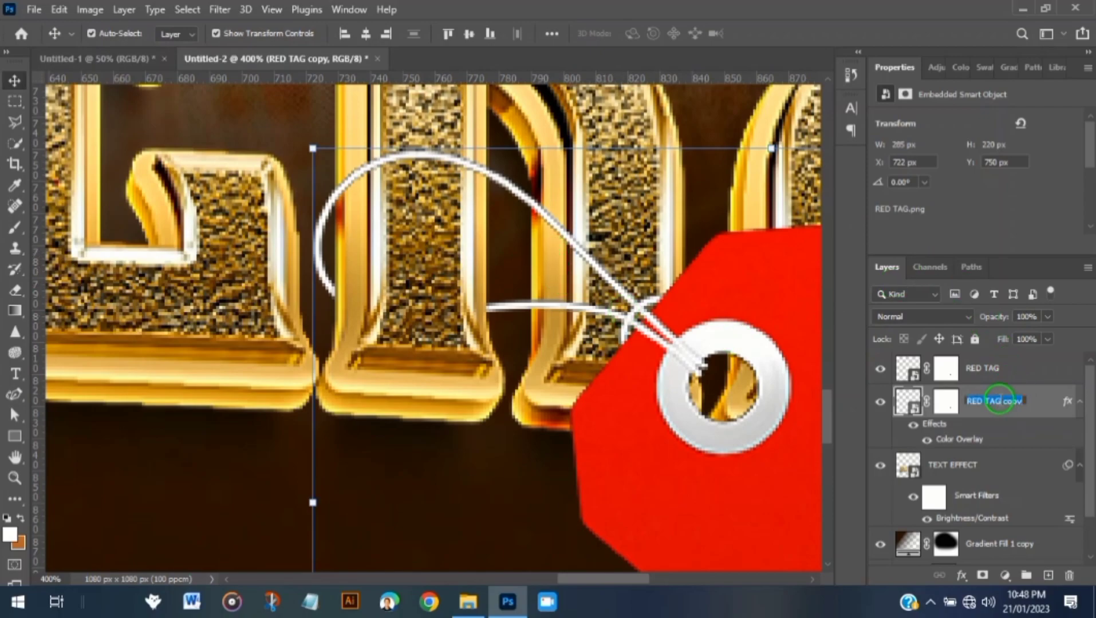
{"action": "left_click_drag", "start_coordinate": [1002, 400], "coordinate": [1016, 389]}
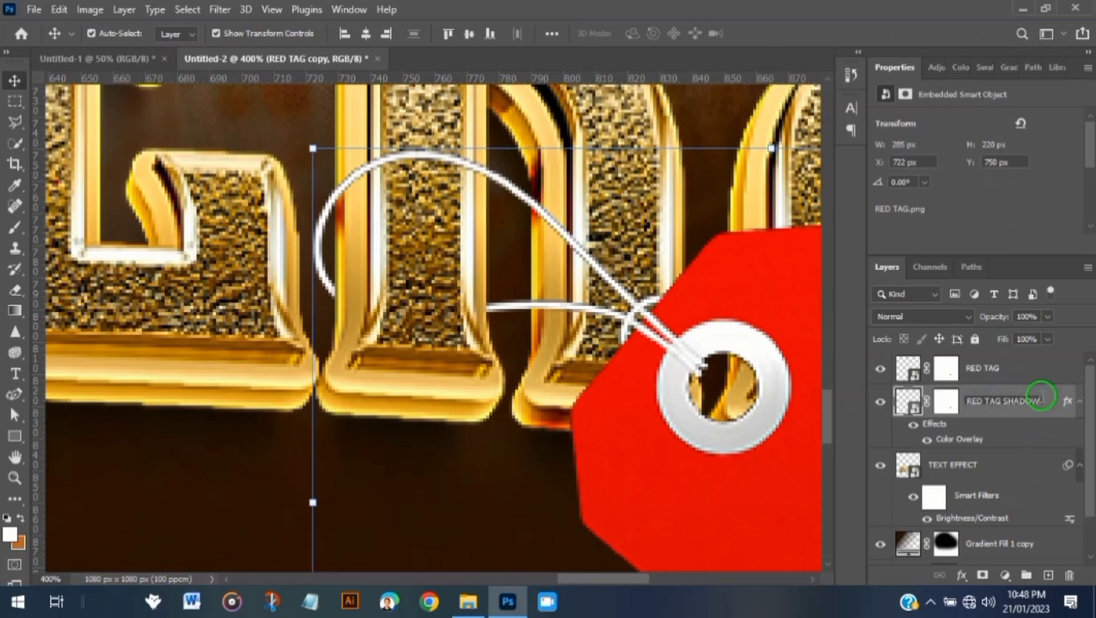
{"action": "key", "text": "Return"}
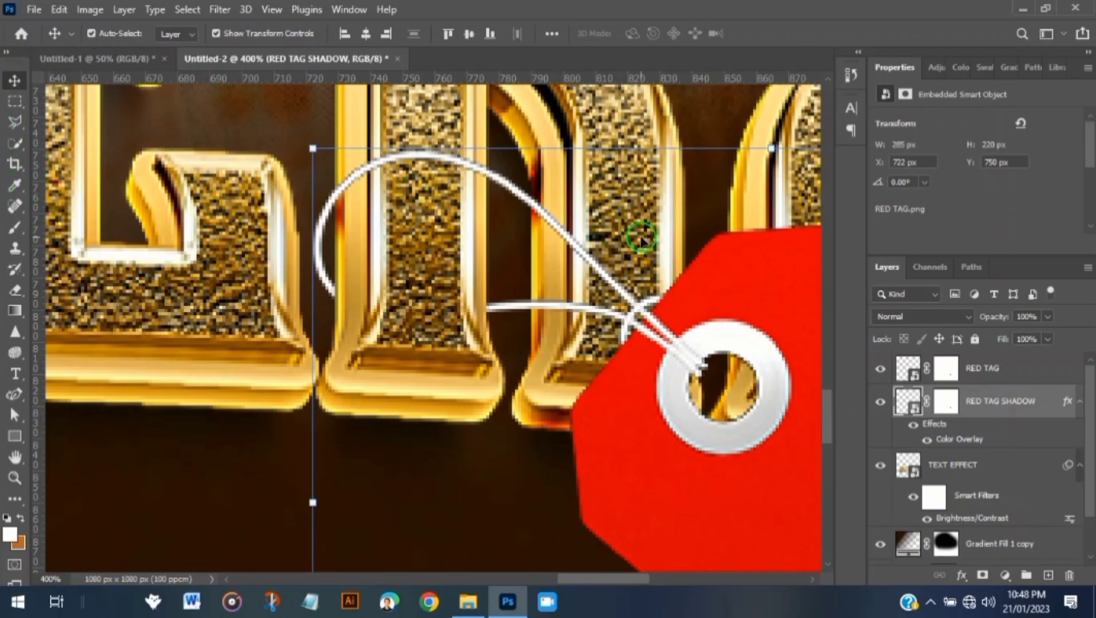
{"action": "key", "text": "Down"}
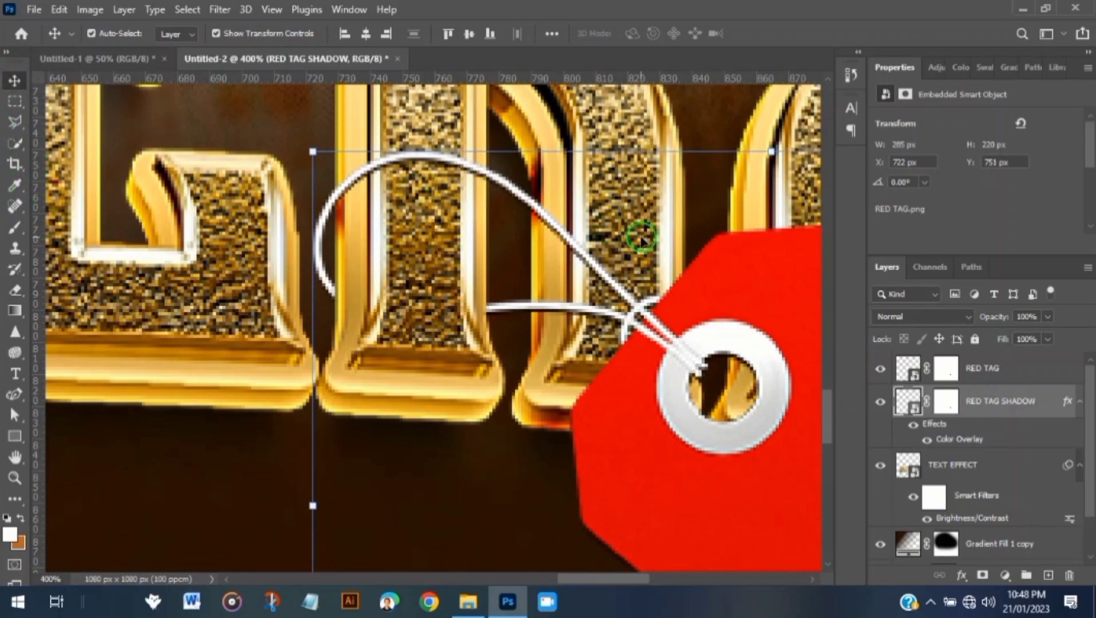
{"action": "key", "text": "Down"}
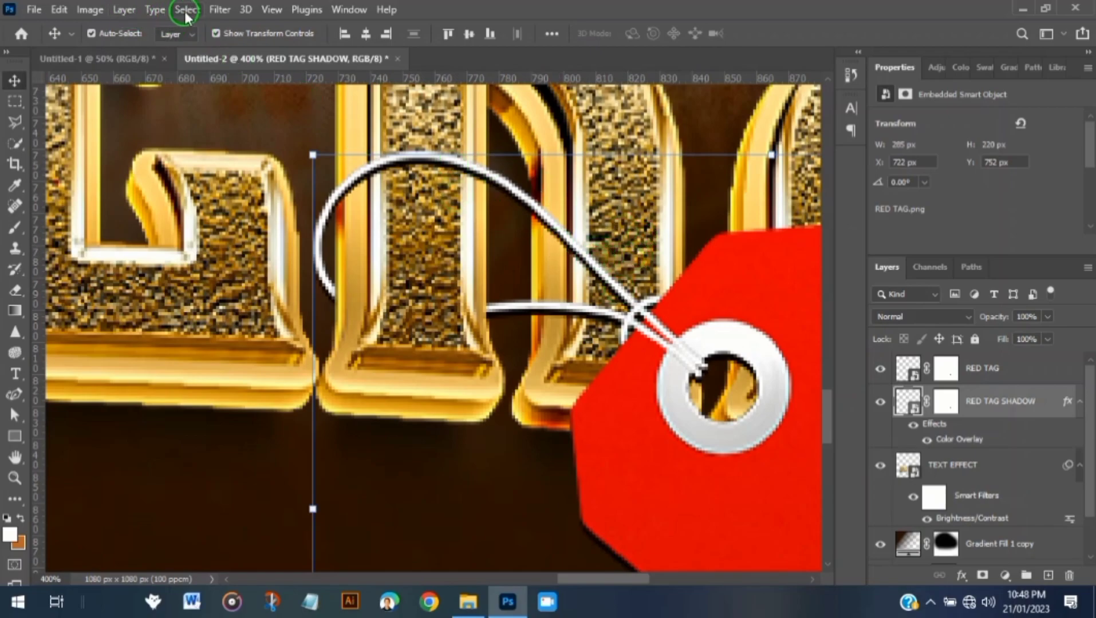
Apply a Gaussian Blur with a radius of 0.4 pixels to the RED TAG SHADOW layer
{"action": "left_click", "coordinate": [219, 9]}
{"action": "mouse_move", "coordinate": [288, 215]}
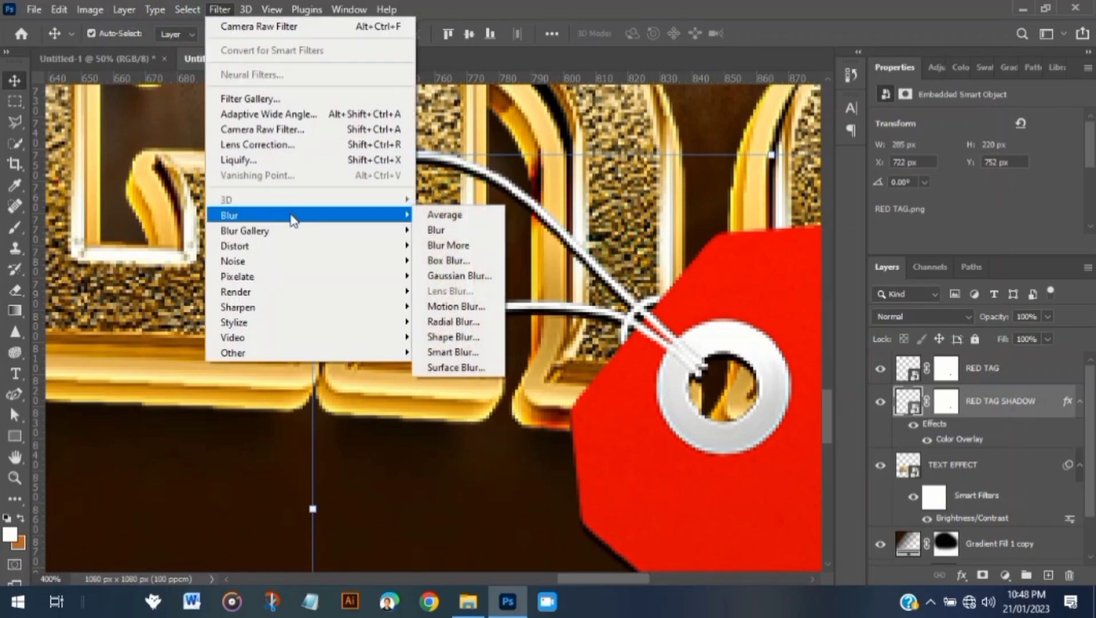
{"action": "left_click", "coordinate": [480, 278]}
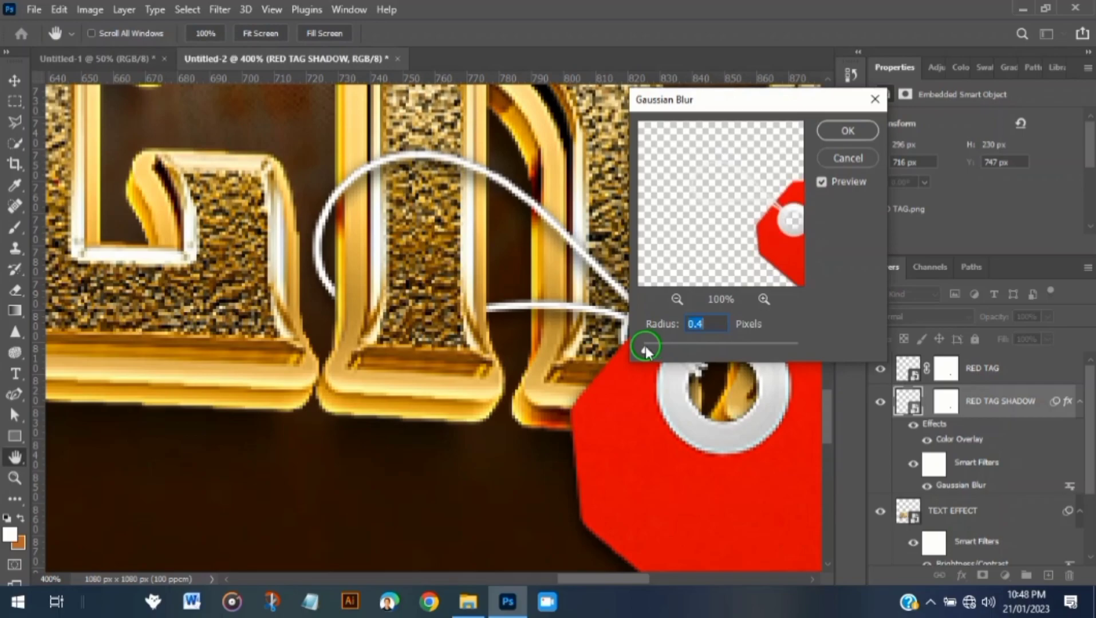
{"action": "left_click", "coordinate": [847, 131]}
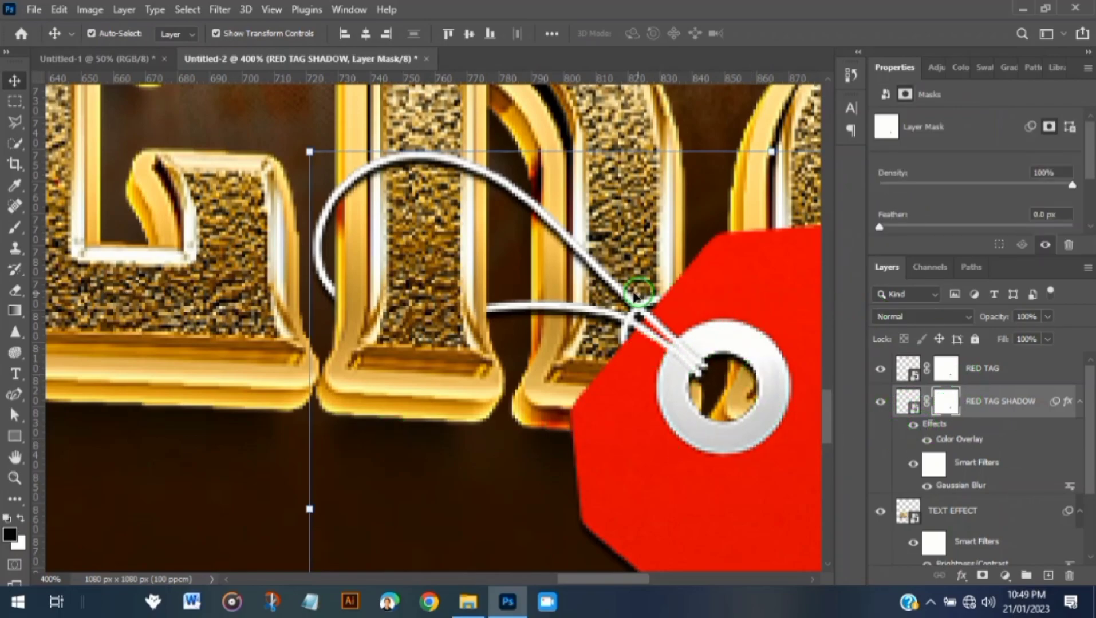
Mask out the string's shadow with a black brush where the loop extends past the letter into the dark gap
{"action": "scroll", "coordinate": [500, 309], "scroll_direction": "up", "scroll_amount": 1}
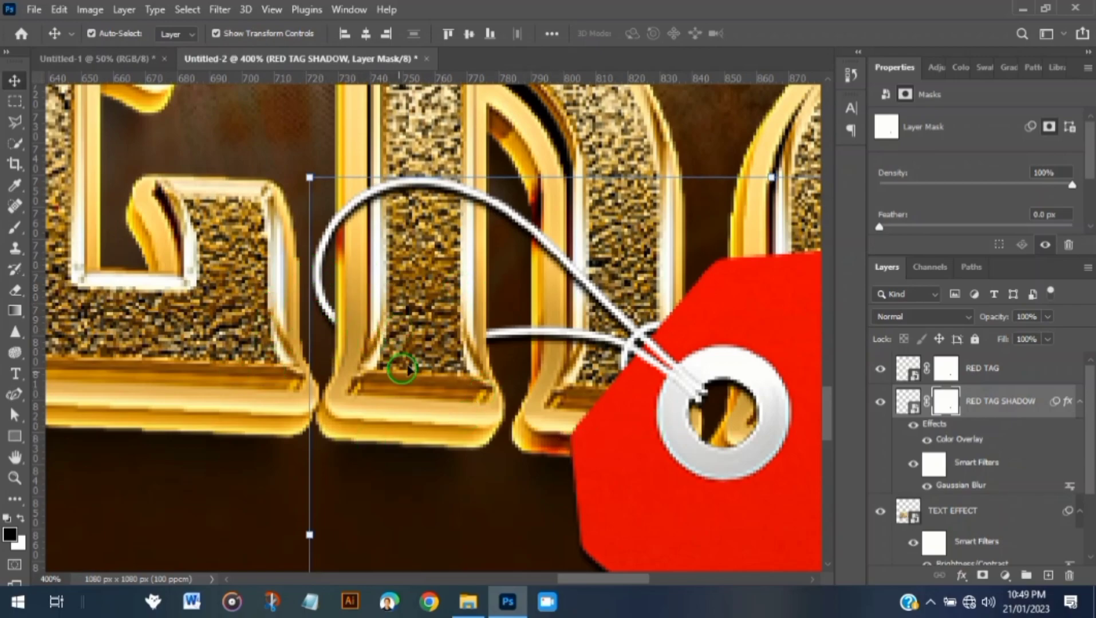
{"action": "key", "text": "b"}
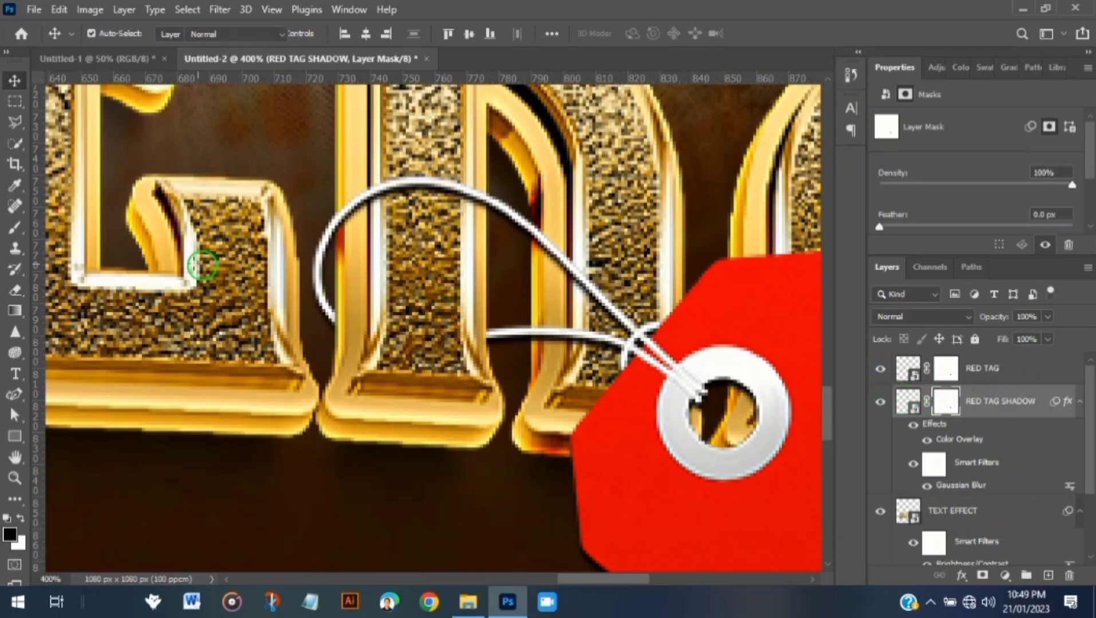
{"action": "scroll", "coordinate": [274, 303], "scroll_direction": "up", "scroll_amount": 2}
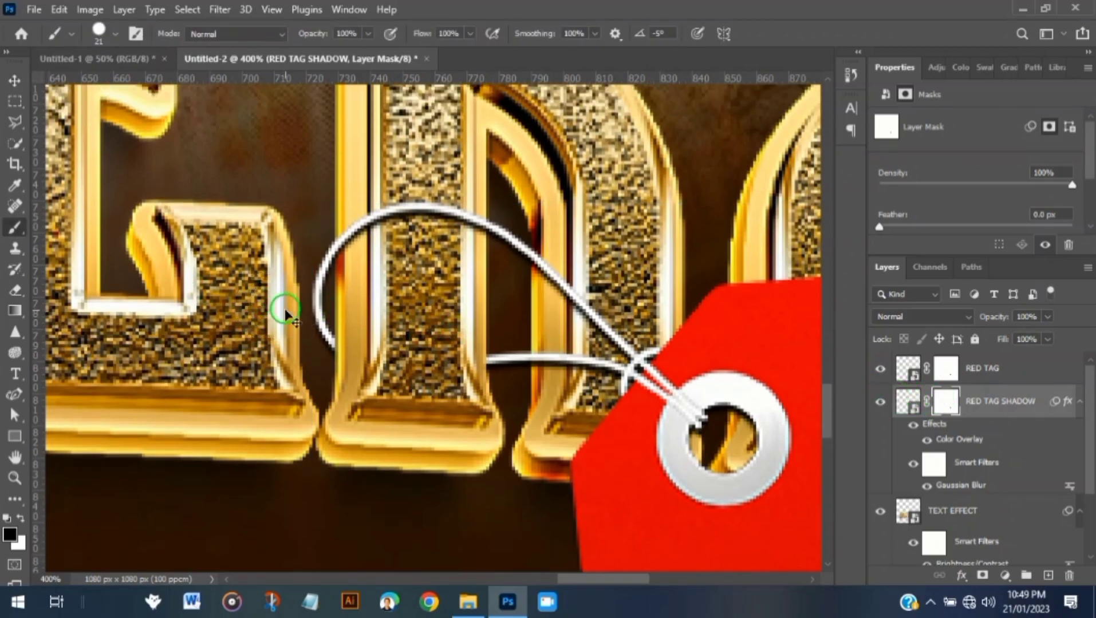
{"action": "scroll", "coordinate": [282, 306], "scroll_direction": "up", "scroll_amount": 2}
{"action": "mouse_move", "coordinate": [285, 309]}
{"action": "left_mouse_down"}
{"action": "mouse_move", "coordinate": [462, 318]}
{"action": "mouse_move", "coordinate": [521, 333]}
{"action": "left_mouse_up"}
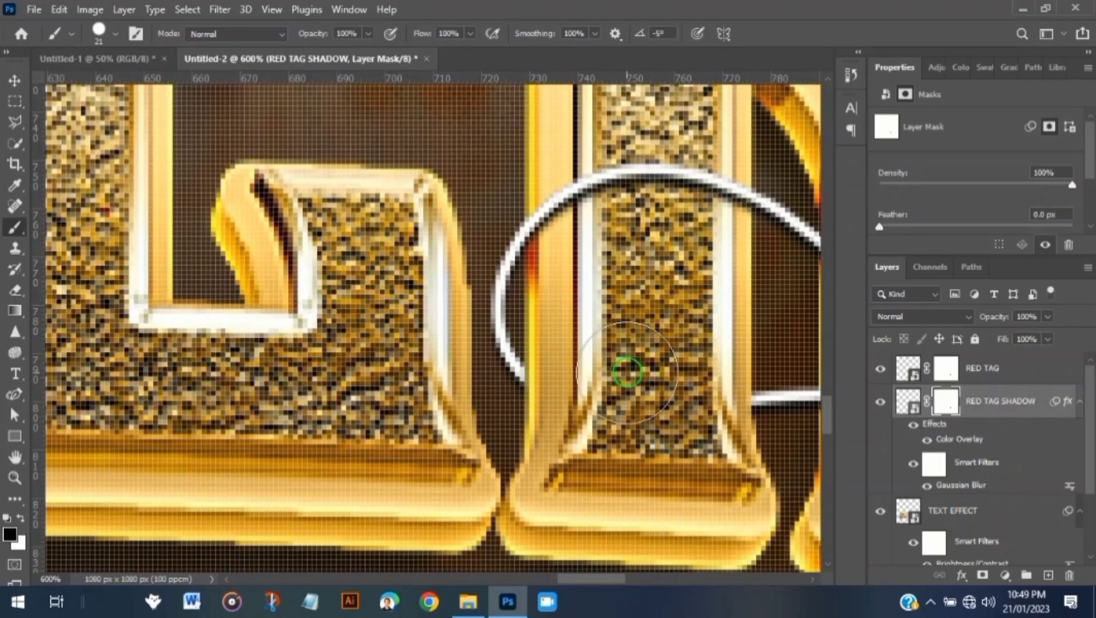
{"action": "scroll", "coordinate": [443, 284], "scroll_direction": "down", "scroll_amount": 2}
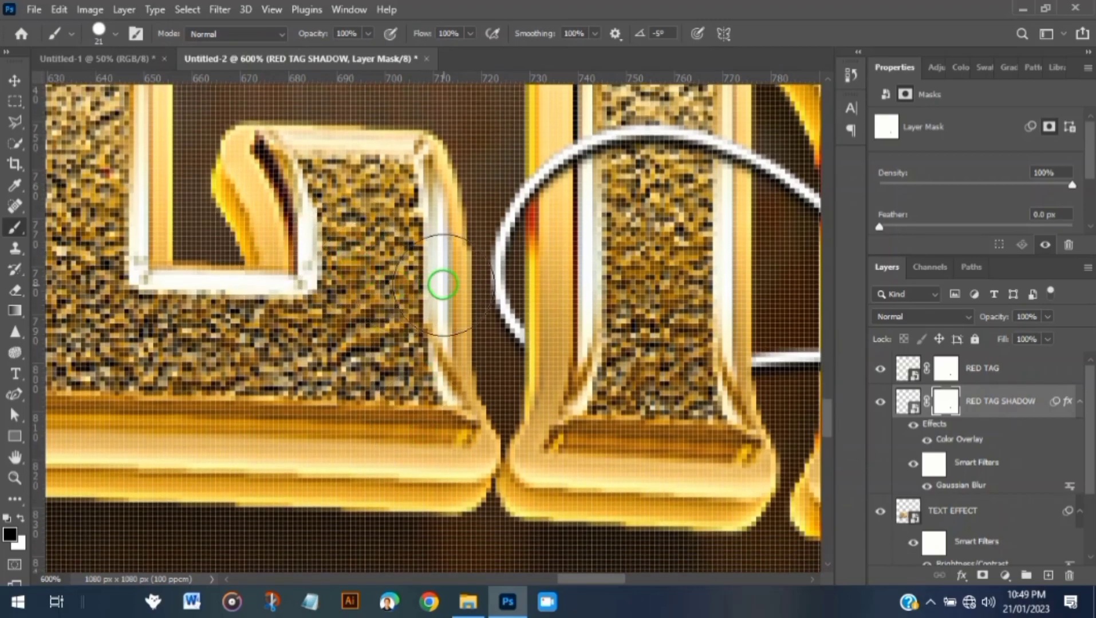
{"action": "scroll", "coordinate": [443, 284], "scroll_direction": "up", "scroll_amount": 1}
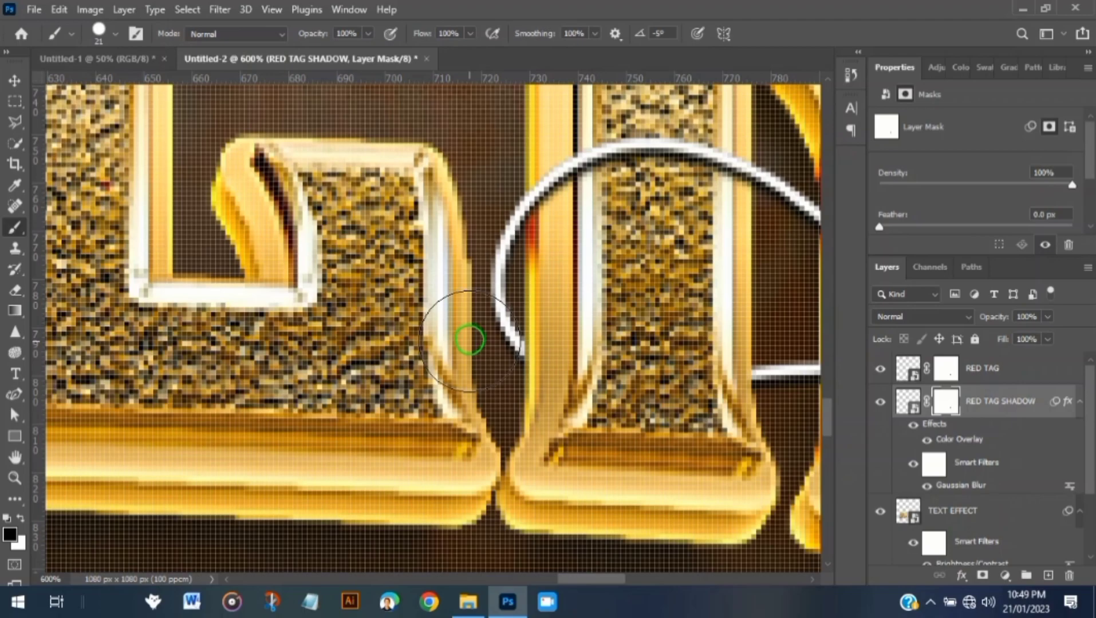
{"action": "scroll", "coordinate": [475, 337], "scroll_direction": "down", "scroll_amount": 1}
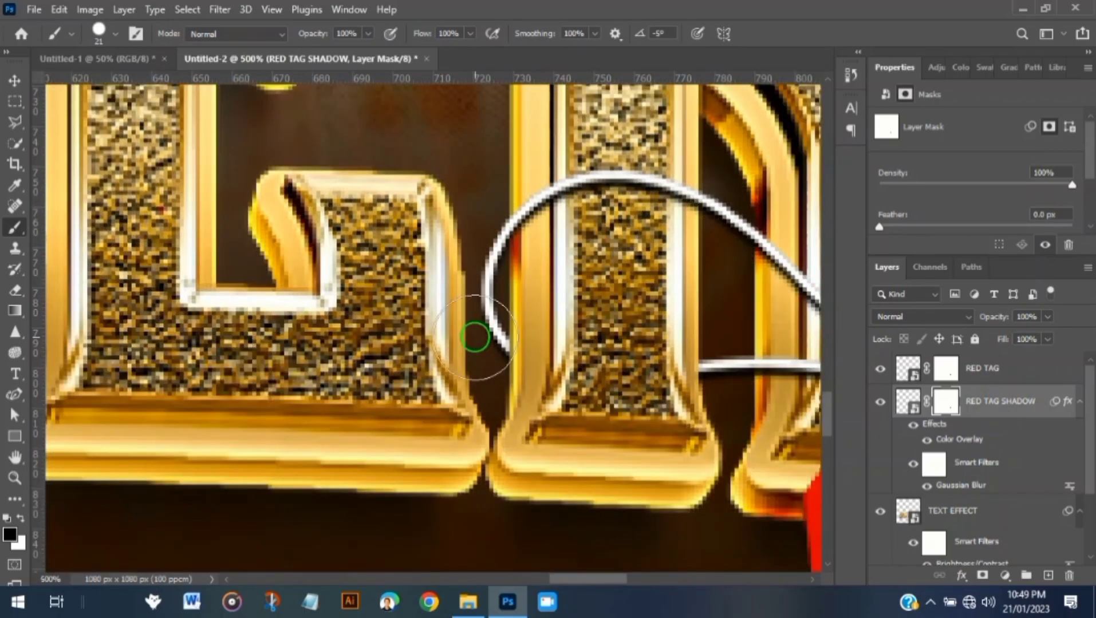
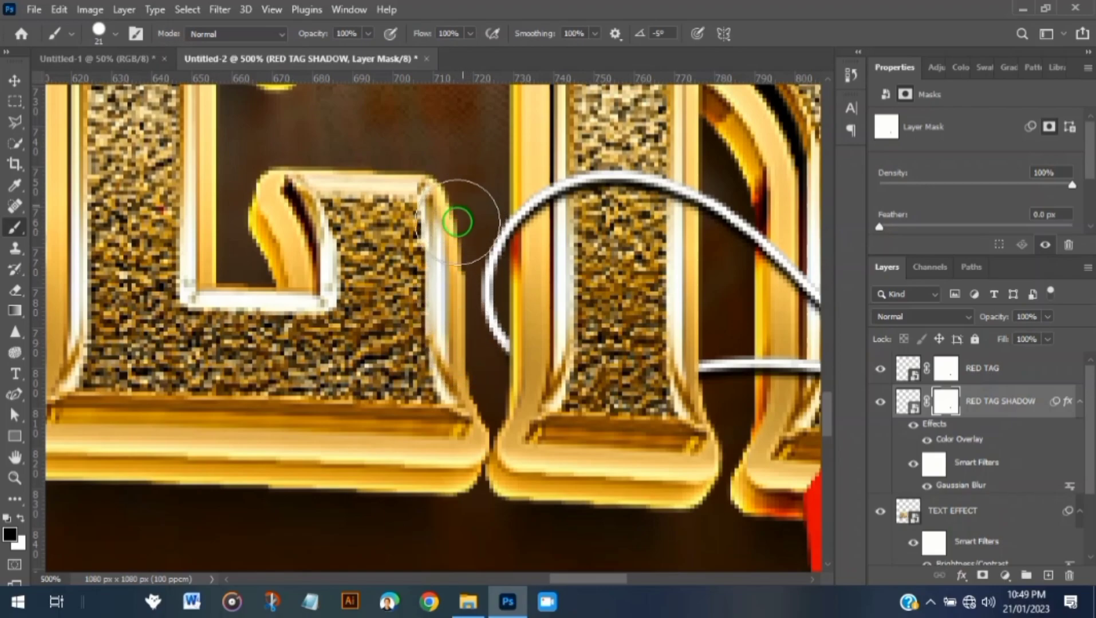
Refine the string's shadow on the layer mask between the letters, restoring it with white where the string crosses the gold lettering
{"action": "left_click_drag", "start_coordinate": [574, 578], "coordinate": [613, 578]}
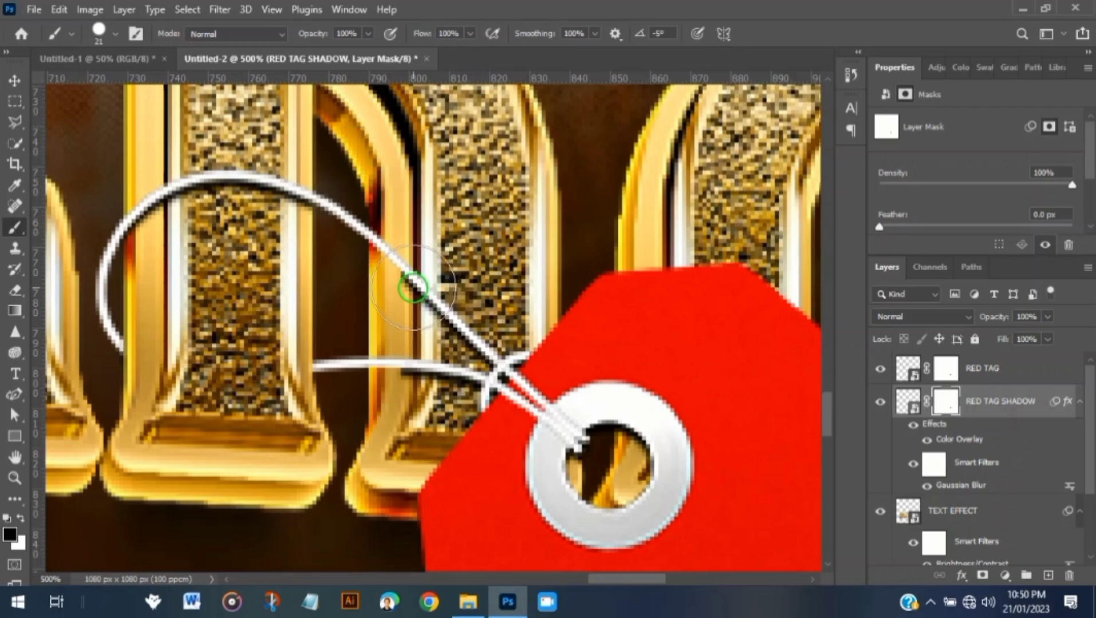
{"action": "key", "text": "x"}
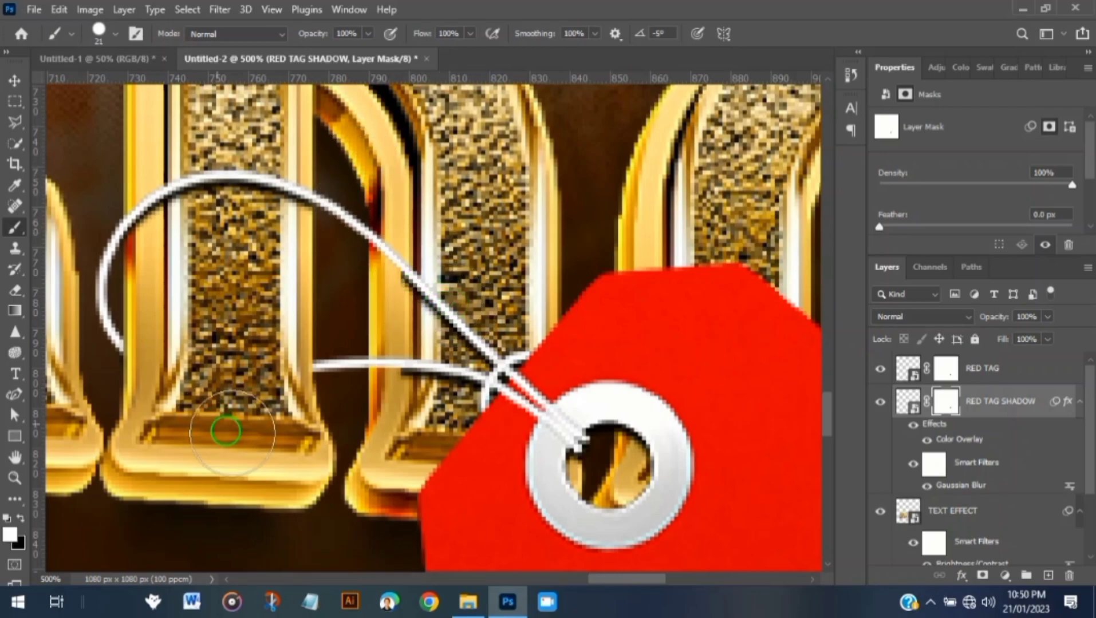
{"action": "left_click_drag", "start_coordinate": [412, 260], "coordinate": [413, 238]}
{"action": "left_click_drag", "start_coordinate": [438, 379], "coordinate": [410, 365]}
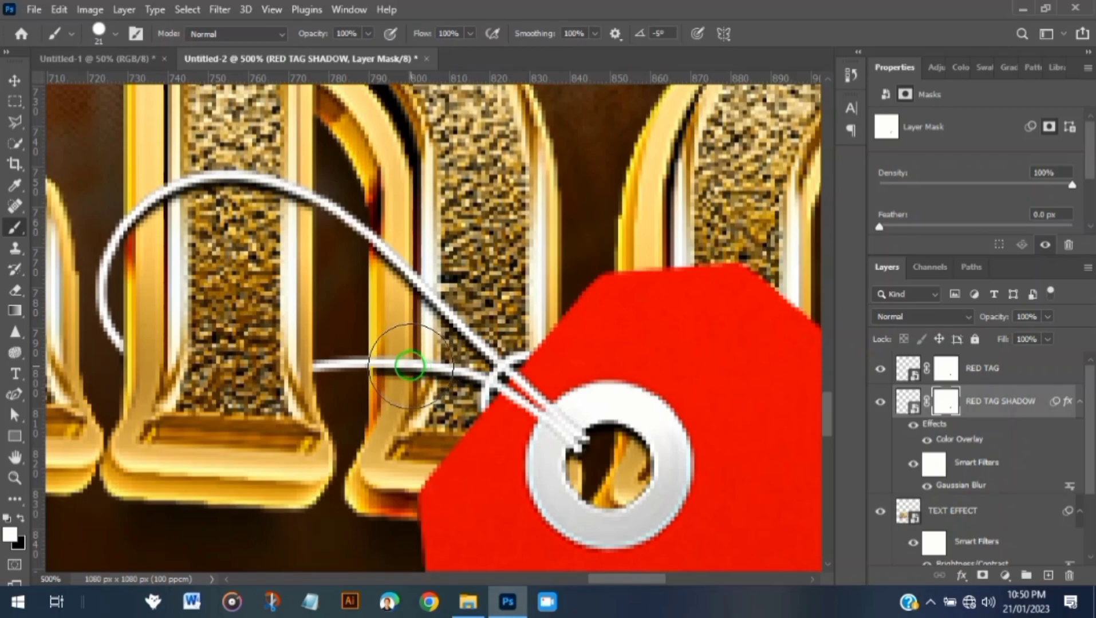
{"action": "left_click_drag", "start_coordinate": [487, 360], "coordinate": [354, 263]}
Paint black on the RED TAG SHADOW mask along the tag's lower edges and corners to hide the shadow over the dark background
{"action": "mouse_move", "coordinate": [545, 440]}
{"action": "left_mouse_down"}
{"action": "mouse_move", "coordinate": [361, 324]}
{"action": "mouse_move", "coordinate": [520, 228]}
{"action": "left_mouse_up"}
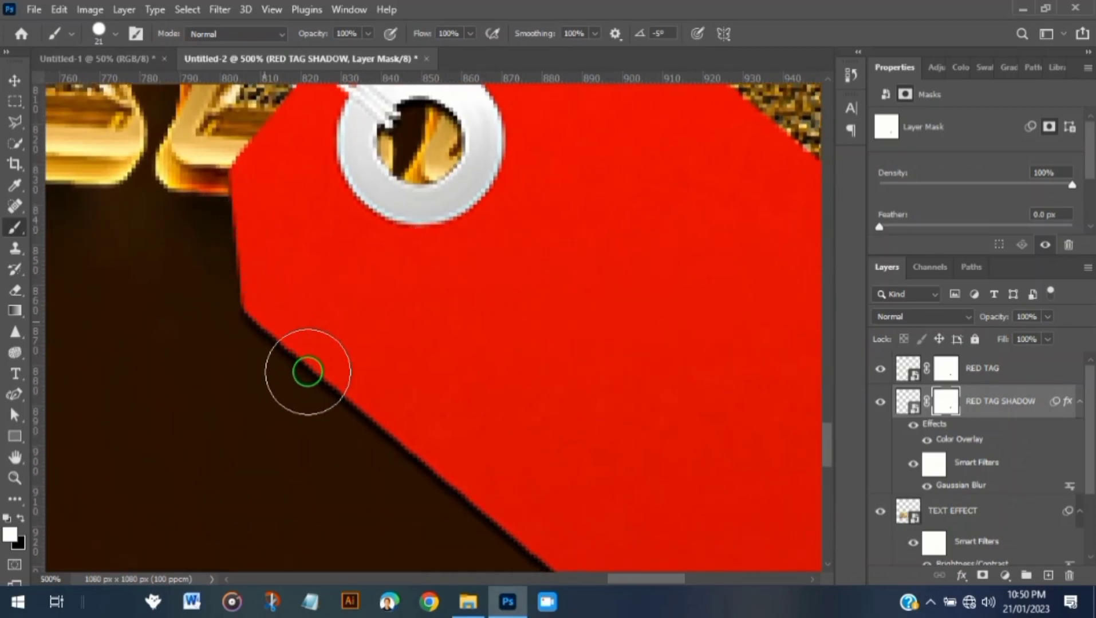
{"action": "key", "text": "x"}
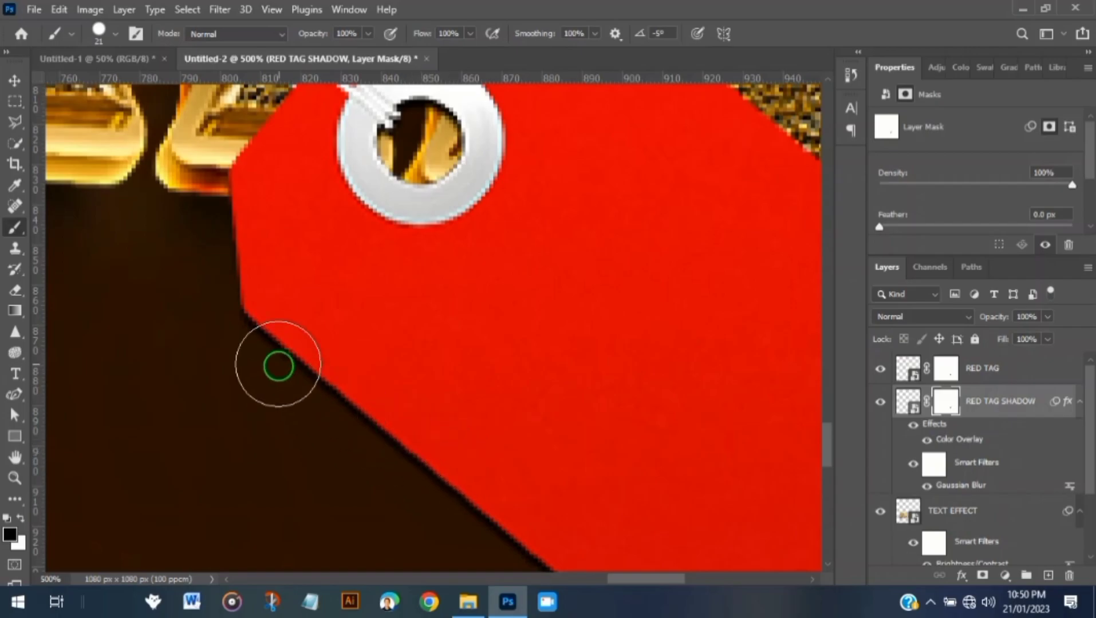
{"action": "left_click_drag", "start_coordinate": [256, 319], "coordinate": [379, 433]}
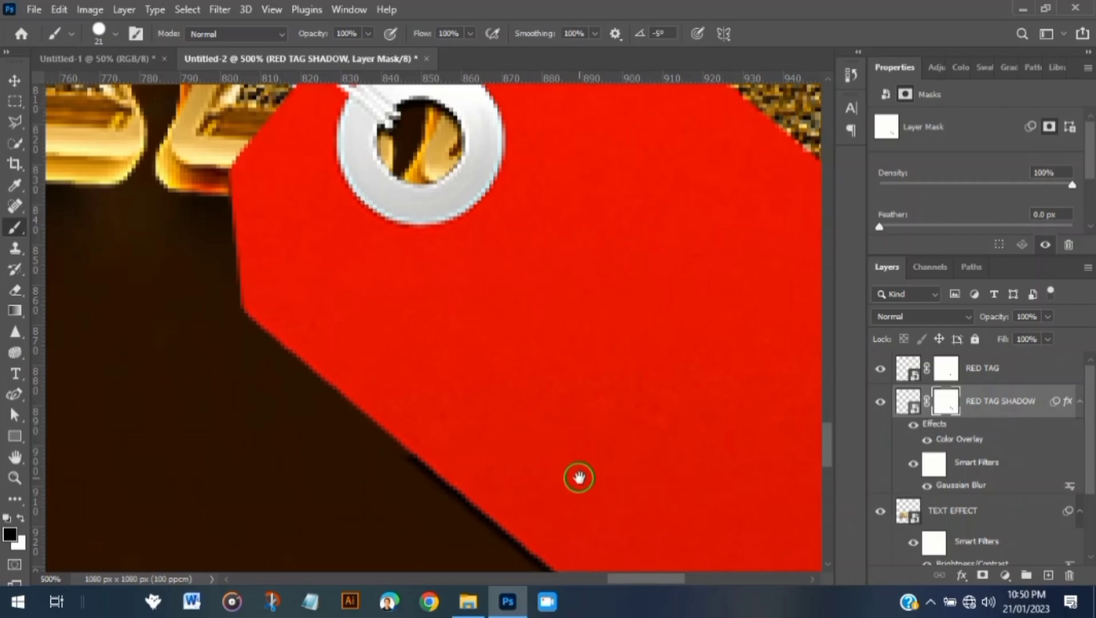
{"action": "left_click_drag", "start_coordinate": [579, 478], "coordinate": [337, 289]}
{"action": "mouse_move", "coordinate": [471, 519]}
{"action": "left_mouse_down"}
{"action": "mouse_move", "coordinate": [510, 528]}
{"action": "mouse_move", "coordinate": [564, 481]}
{"action": "mouse_move", "coordinate": [660, 378]}
{"action": "mouse_move", "coordinate": [715, 279]}
{"action": "mouse_move", "coordinate": [769, 216]}
{"action": "left_mouse_up"}
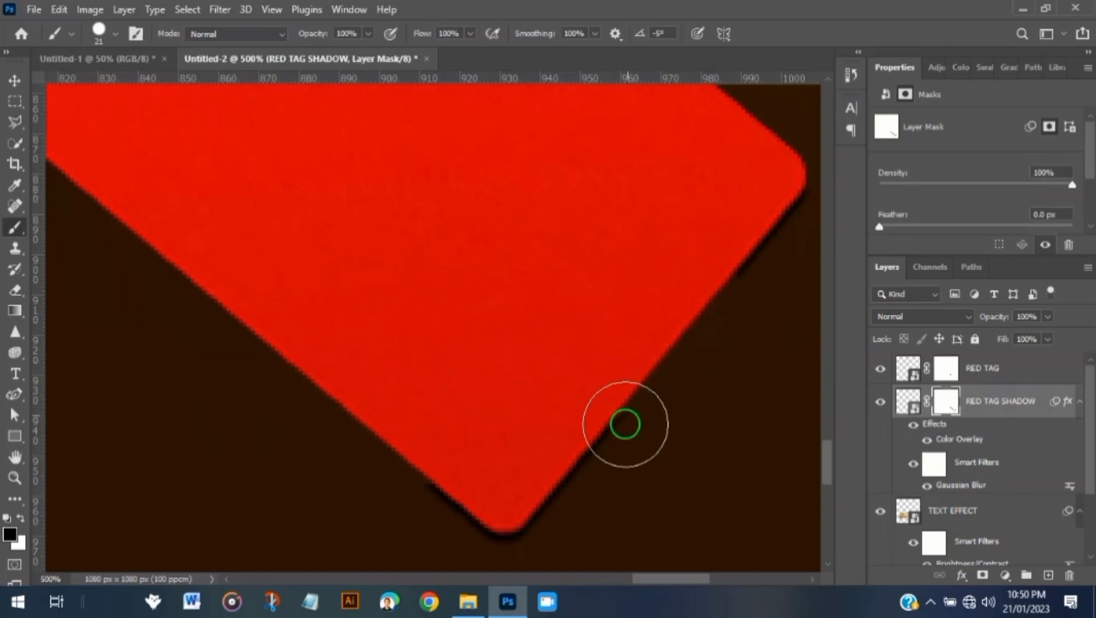
{"action": "scroll", "coordinate": [440, 419], "scroll_direction": "down", "scroll_amount": 2}
{"action": "mouse_move", "coordinate": [440, 420]}
{"action": "left_mouse_down"}
{"action": "mouse_move", "coordinate": [511, 453]}
{"action": "mouse_move", "coordinate": [584, 453]}
{"action": "mouse_move", "coordinate": [603, 436]}
{"action": "mouse_move", "coordinate": [476, 470]}
{"action": "mouse_move", "coordinate": [509, 451]}
{"action": "left_mouse_up"}
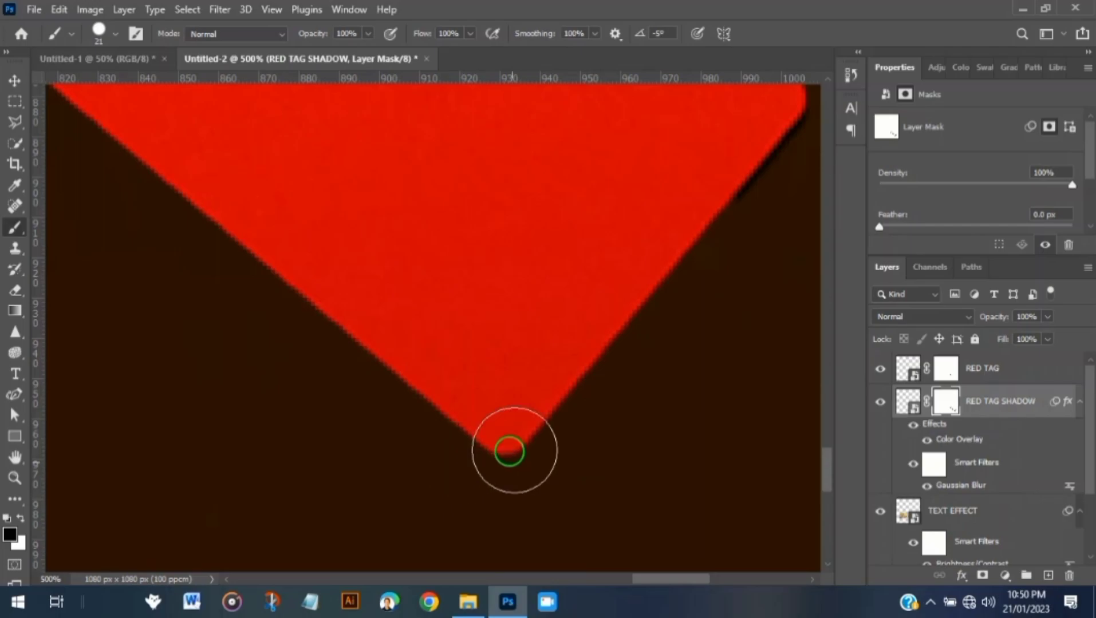
{"action": "scroll", "coordinate": [619, 378], "scroll_direction": "up", "scroll_amount": 3}
{"action": "mouse_move", "coordinate": [631, 319]}
{"action": "left_mouse_down"}
{"action": "mouse_move", "coordinate": [317, 405]}
{"action": "mouse_move", "coordinate": [479, 308]}
{"action": "mouse_move", "coordinate": [506, 242]}
{"action": "mouse_move", "coordinate": [496, 232]}
{"action": "mouse_move", "coordinate": [489, 305]}
{"action": "mouse_move", "coordinate": [472, 234]}
{"action": "mouse_move", "coordinate": [445, 233]}
{"action": "left_mouse_up"}
{"action": "left_click_drag", "start_coordinate": [515, 406], "coordinate": [542, 448]}
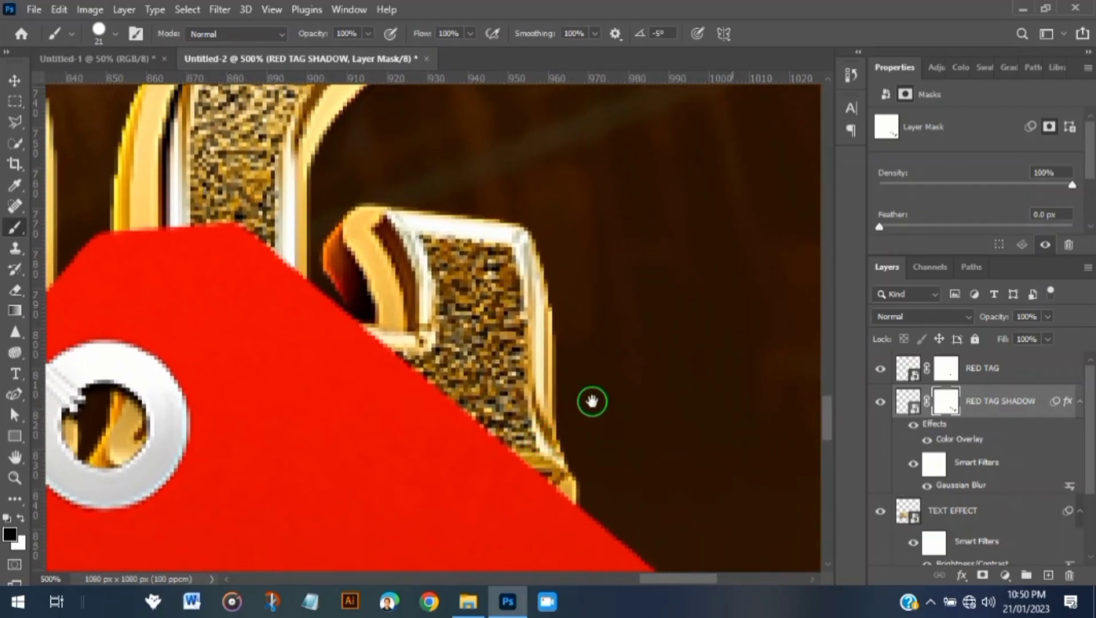
{"action": "left_click_drag", "start_coordinate": [592, 401], "coordinate": [607, 404]}
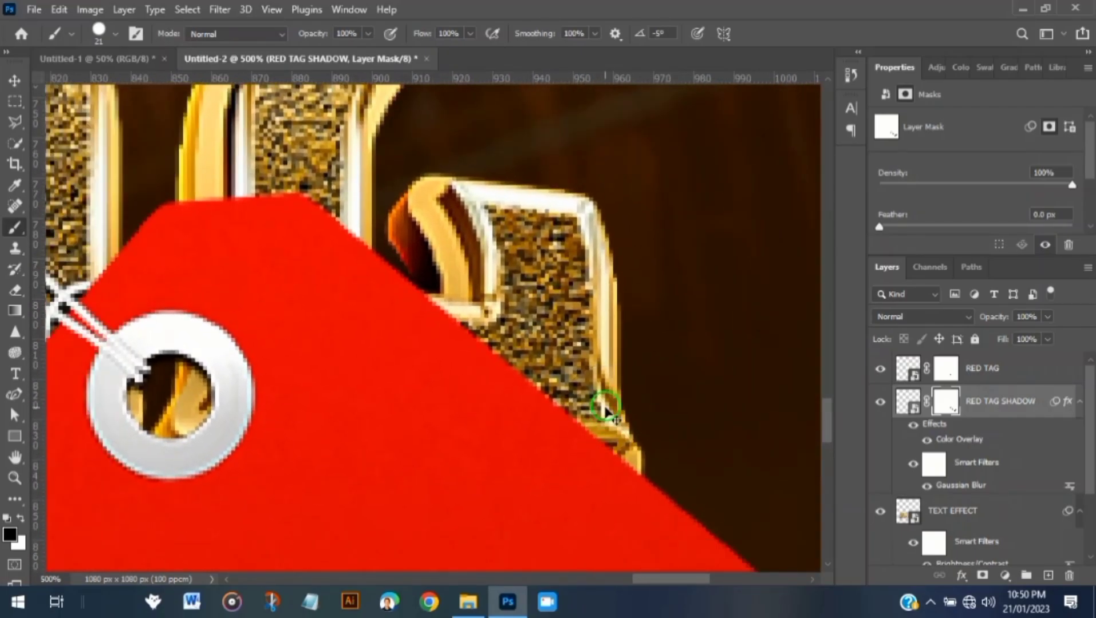
Group the RED TAG and RED TAG SHADOW layers and name the group TAG
{"action": "scroll", "coordinate": [605, 408], "scroll_direction": "down", "scroll_amount": 6}
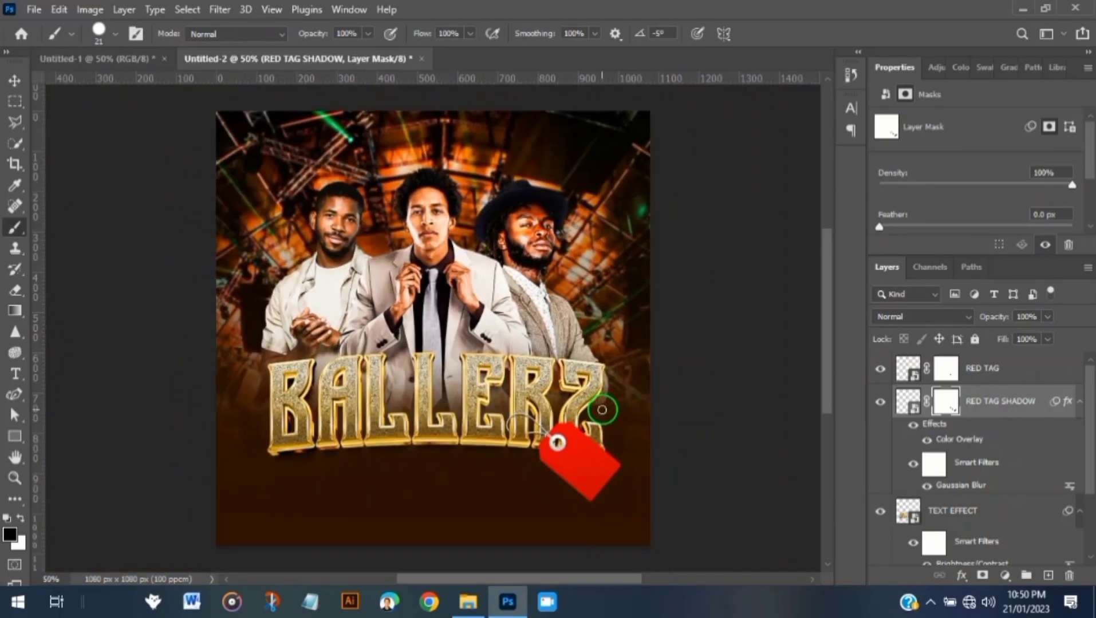
{"action": "left_click", "coordinate": [14, 80]}
{"action": "left_click", "coordinate": [1007, 396]}
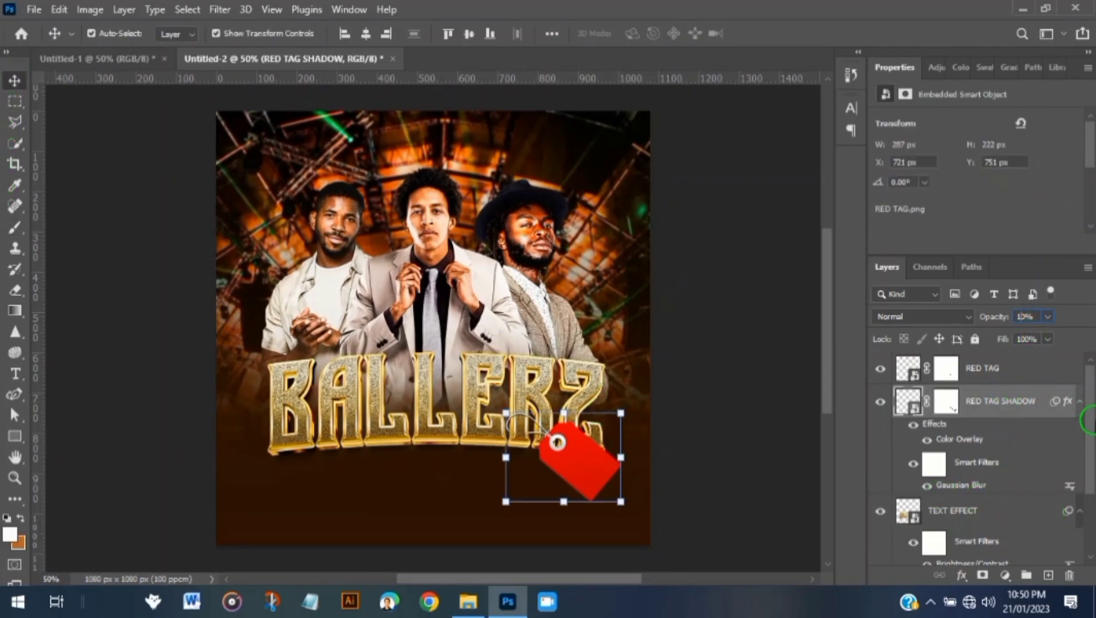
{"action": "left_click", "coordinate": [1038, 382], "text": "shift"}
{"action": "key", "text": "ctrl+g"}
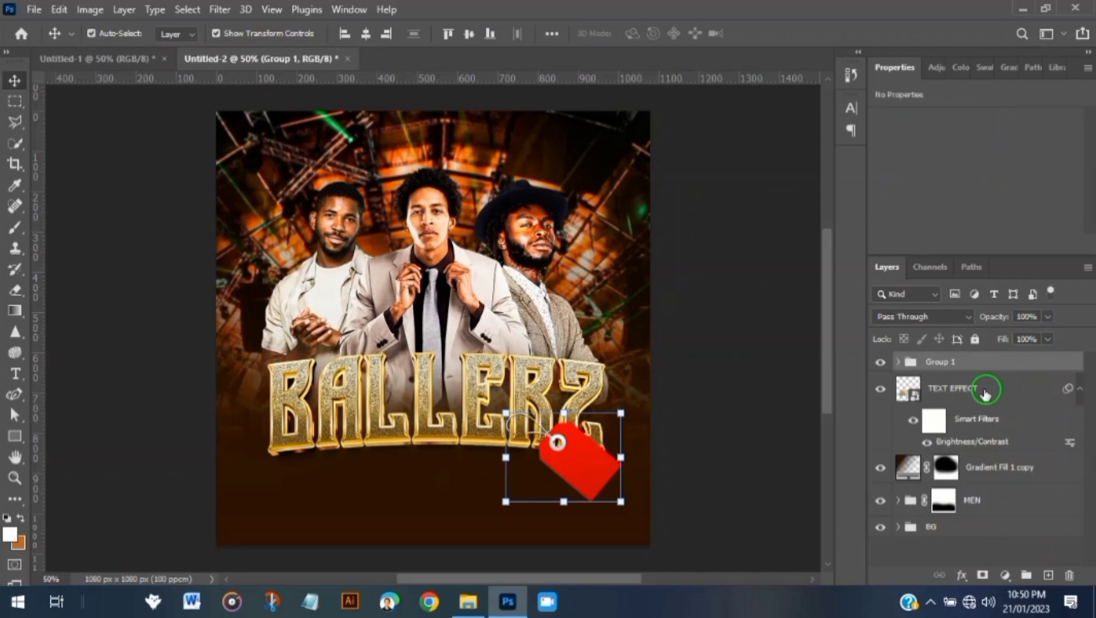
{"action": "double_click", "coordinate": [943, 366]}
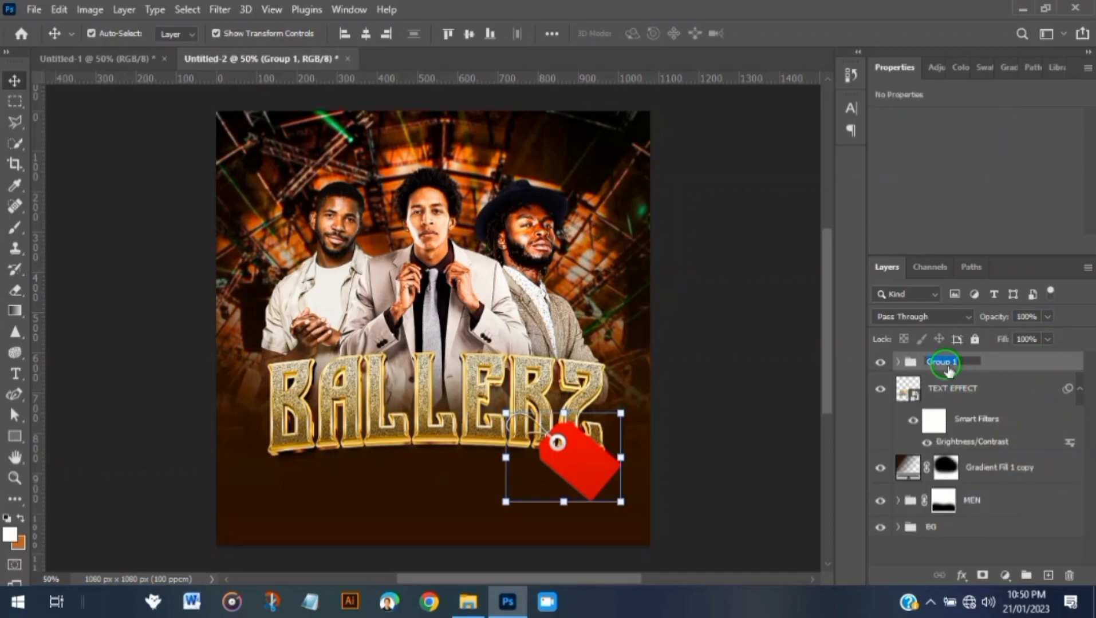
{"action": "key", "text": "Return"}
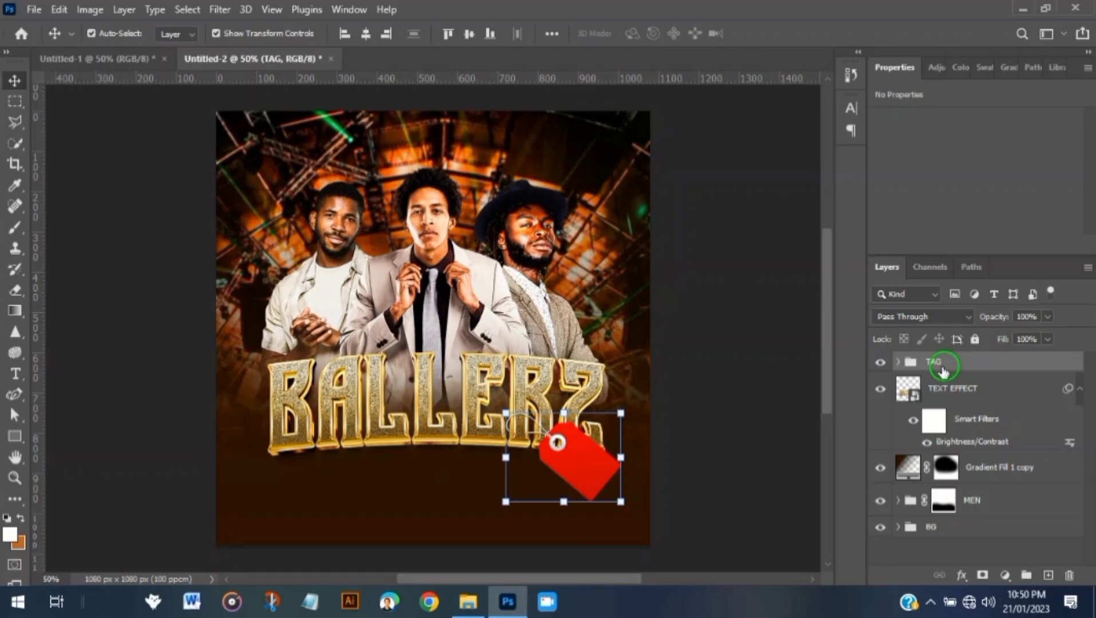
Add a text layer reading NIGHT in the dark area below the BALLERZ title
{"action": "left_click", "coordinate": [746, 417]}
{"action": "key", "text": "ctrl+plus"}
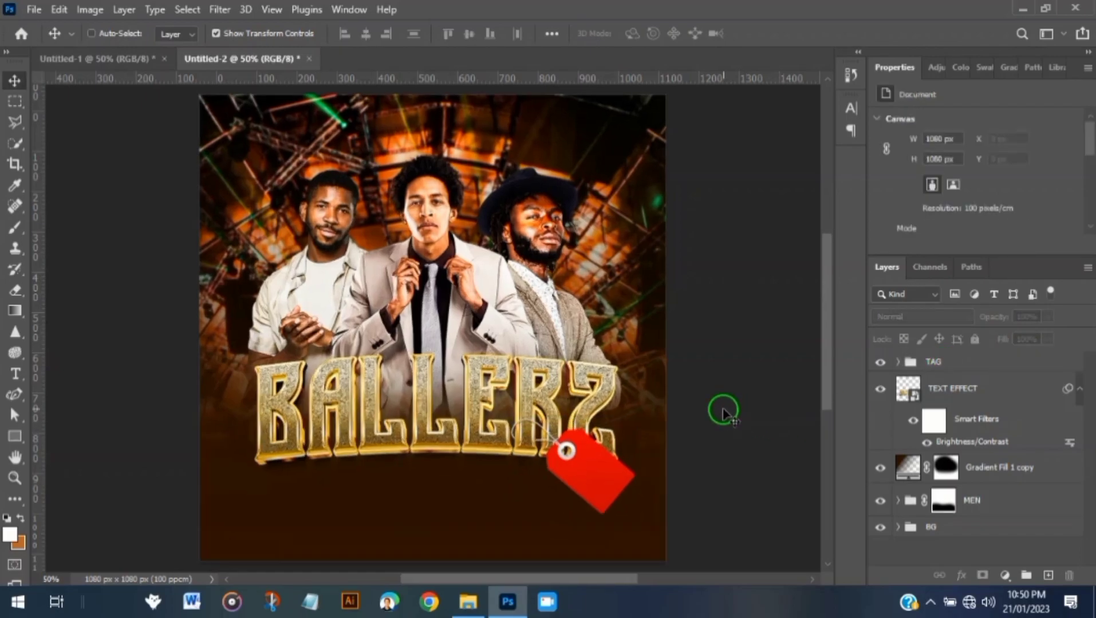
{"action": "scroll", "coordinate": [666, 417], "scroll_direction": "down", "scroll_amount": 3}
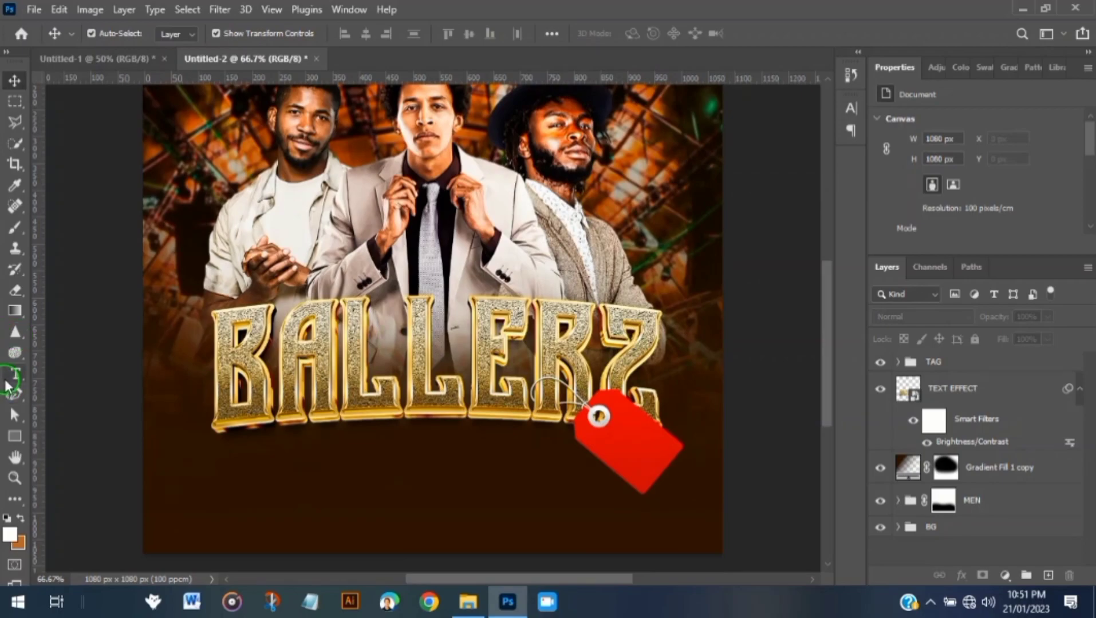
{"action": "key", "text": "t"}
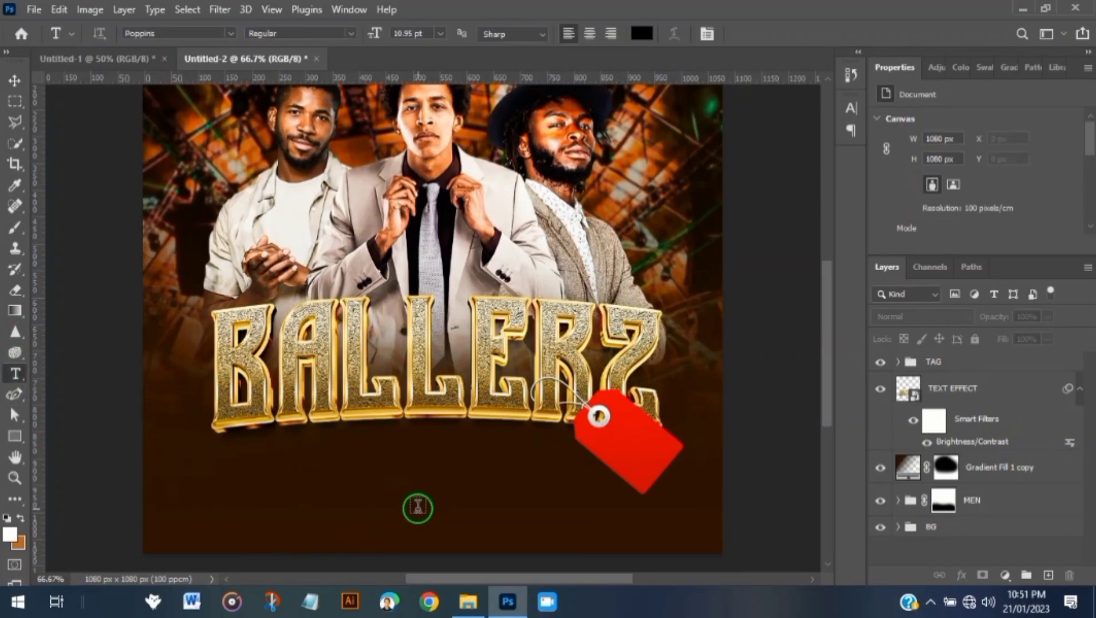
{"action": "left_click", "coordinate": [418, 508]}
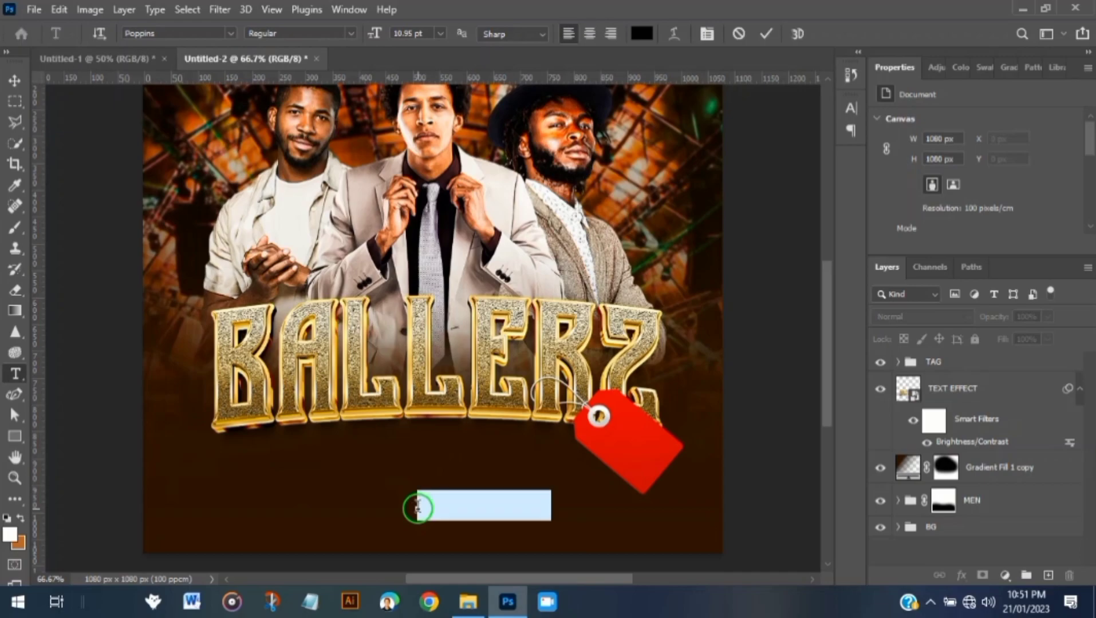
{"action": "key", "text": "BackSpace"}
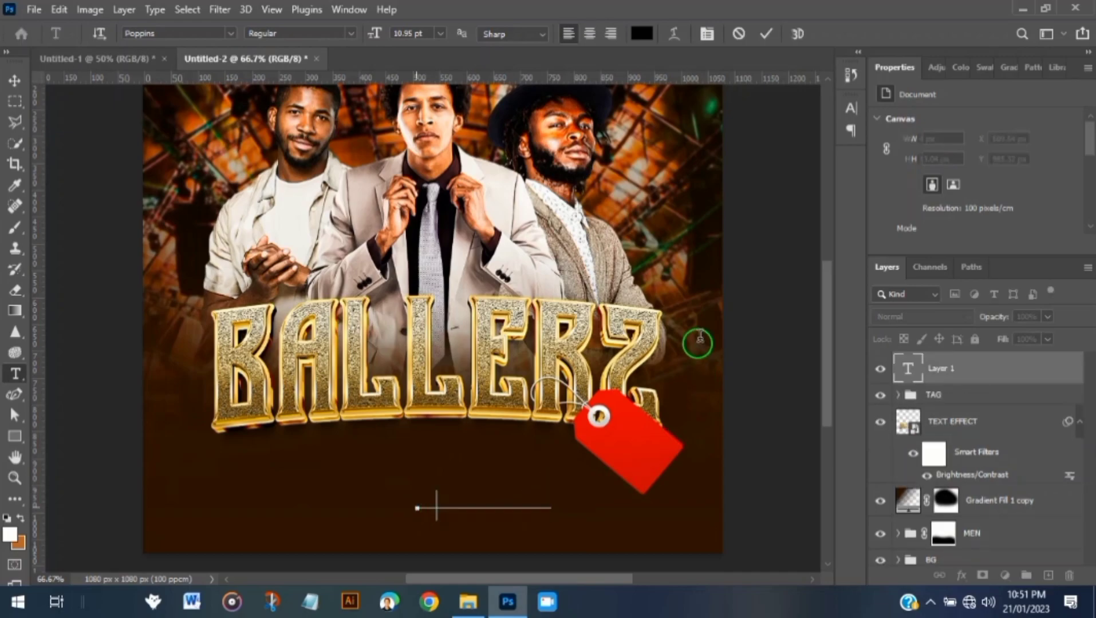
{"action": "left_click", "coordinate": [767, 34]}
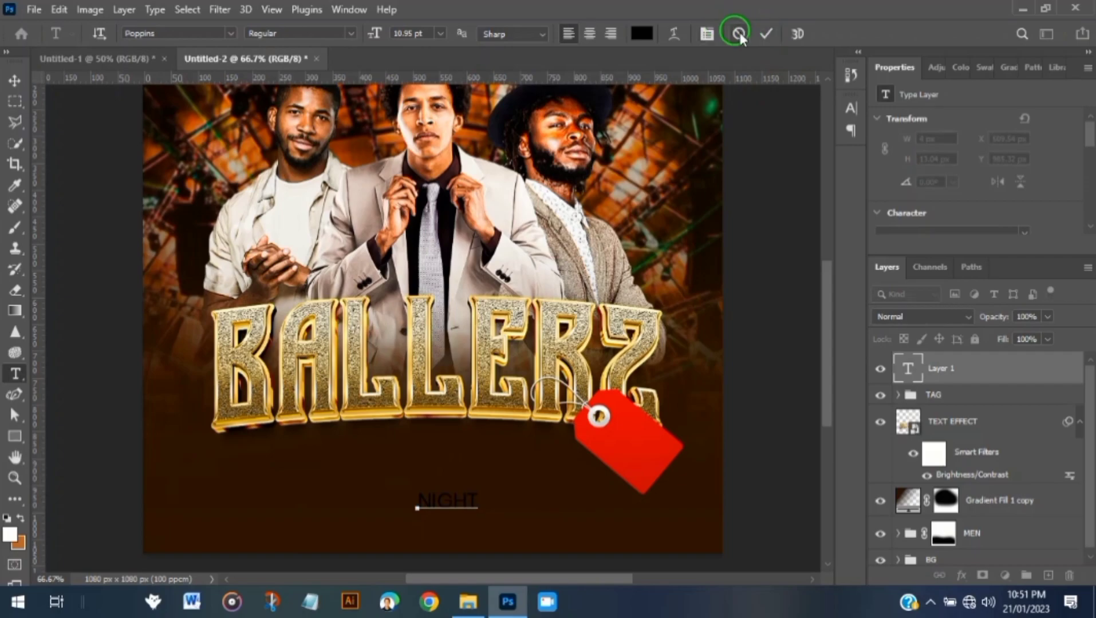
Change the colour of the whole NIGHT text to white
{"action": "key", "text": "ctrl+a"}
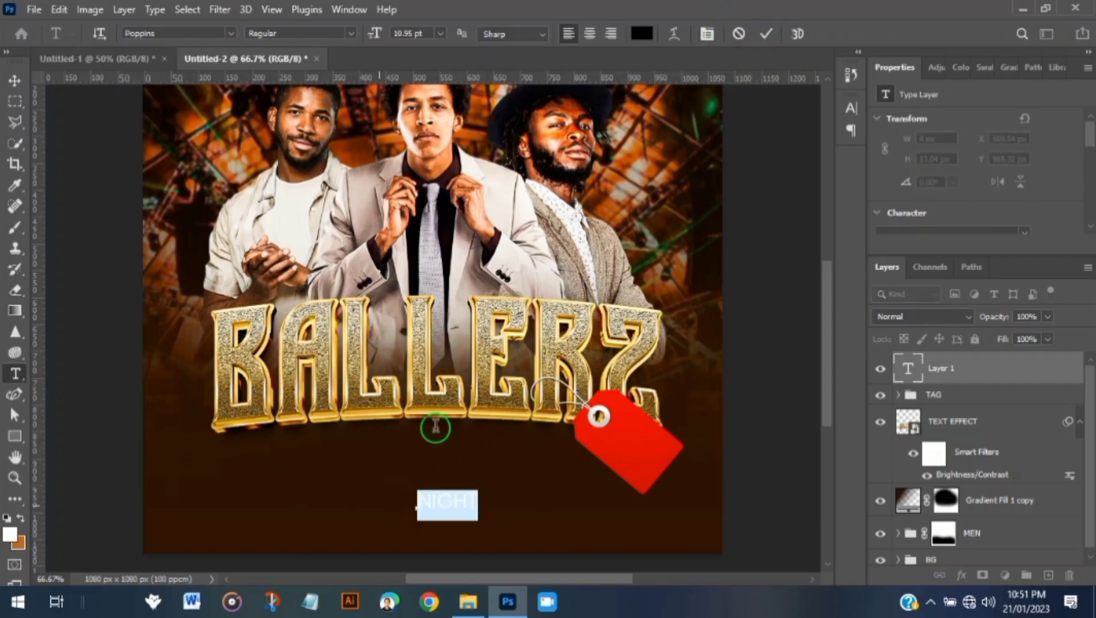
{"action": "left_click", "coordinate": [642, 35]}
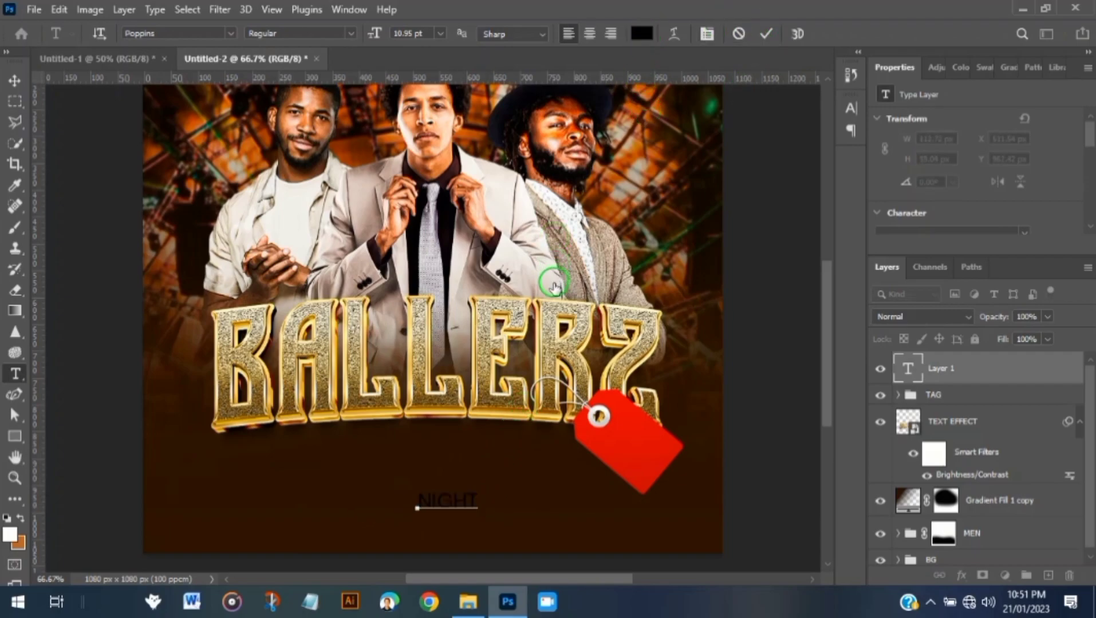
{"action": "left_click_drag", "start_coordinate": [699, 227], "coordinate": [668, 189]}
{"action": "left_click", "coordinate": [1026, 183]}
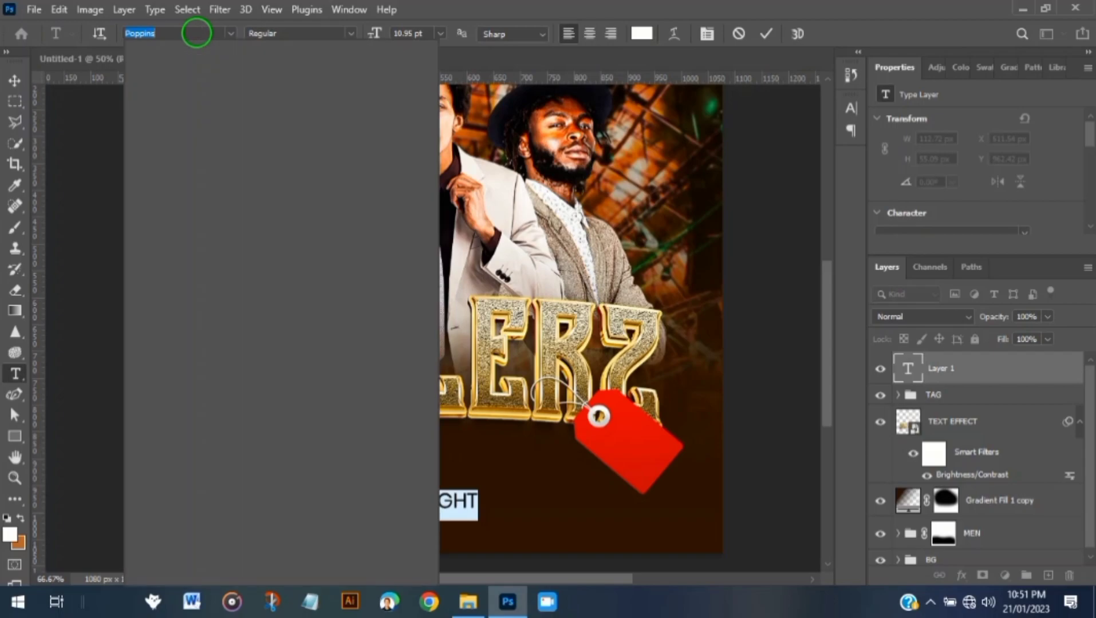
Set the NIGHT text in the Victoire Regular font and commit the edit
{"action": "type", "text": "V"}
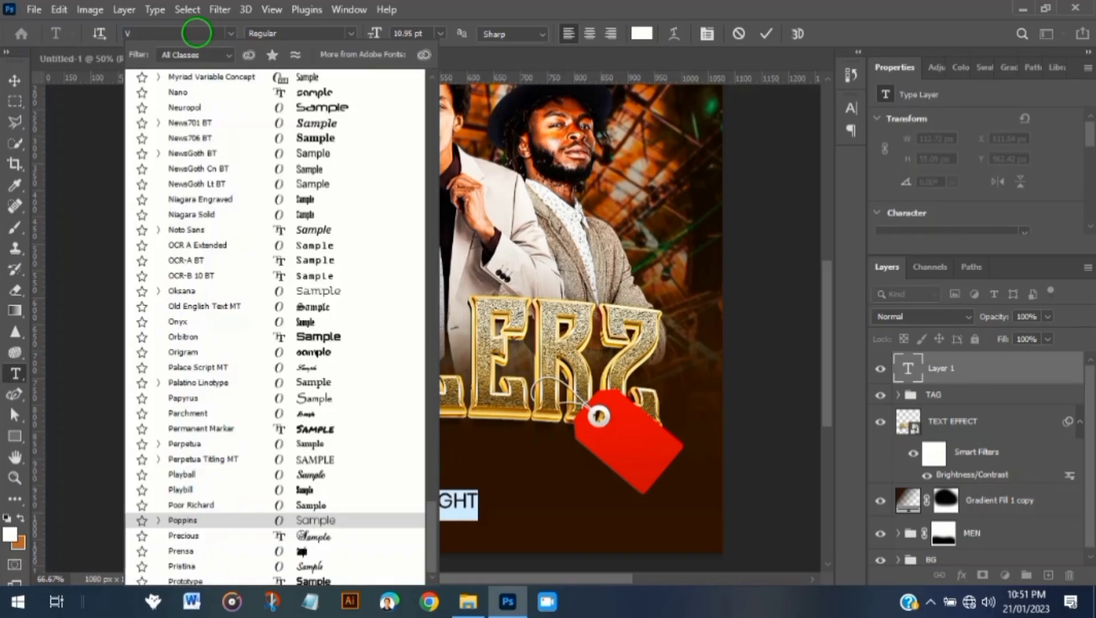
{"action": "type", "text": "ICTOI"}
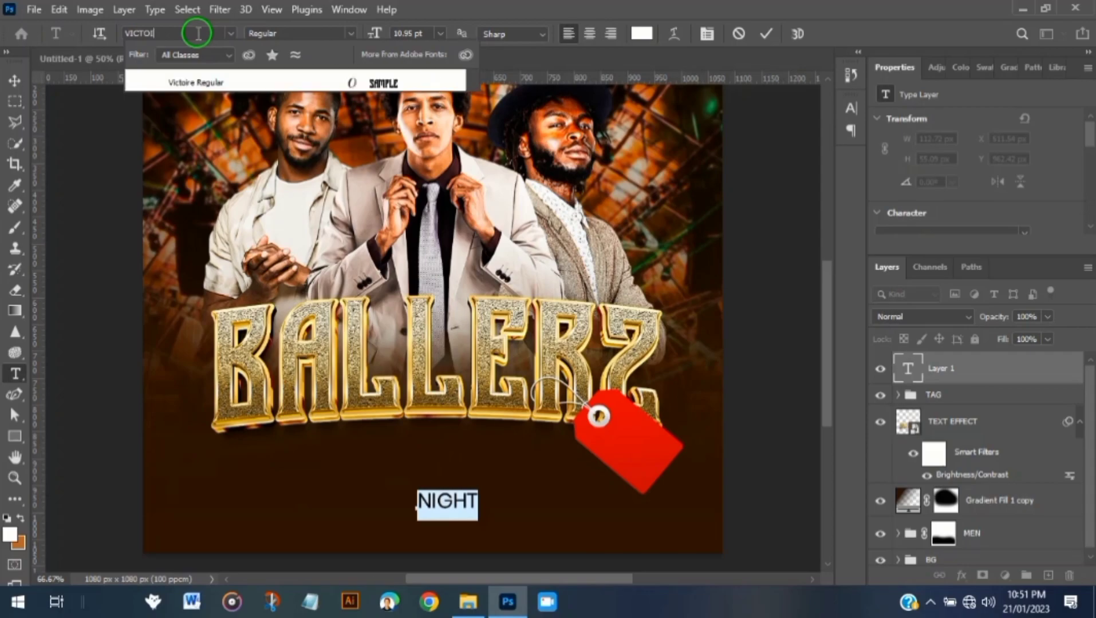
{"action": "left_click", "coordinate": [233, 86]}
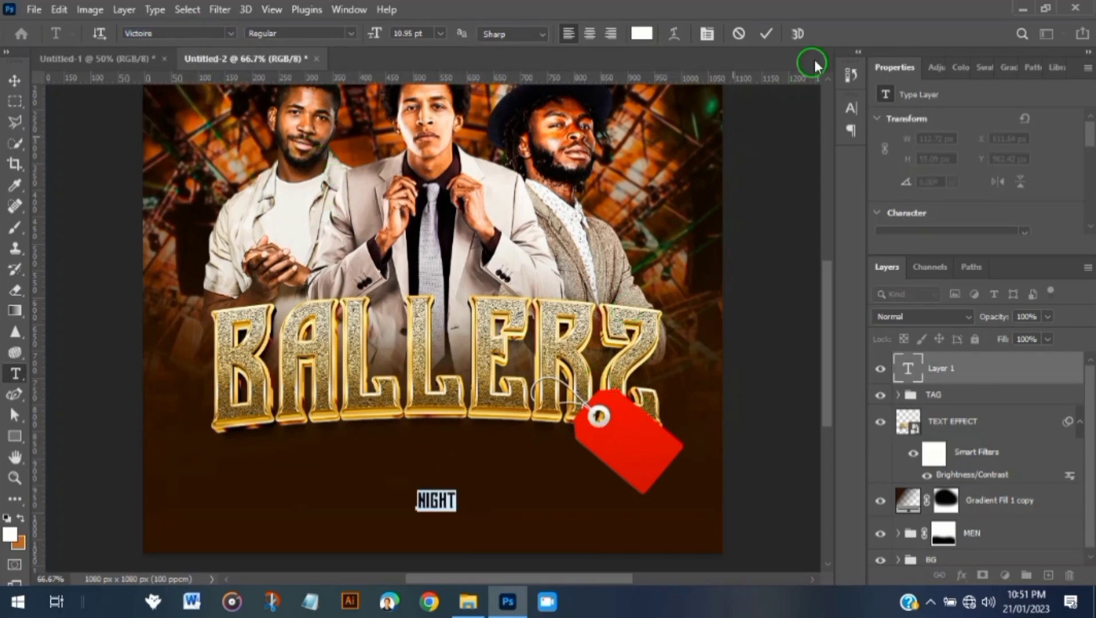
{"action": "left_click", "coordinate": [16, 84]}
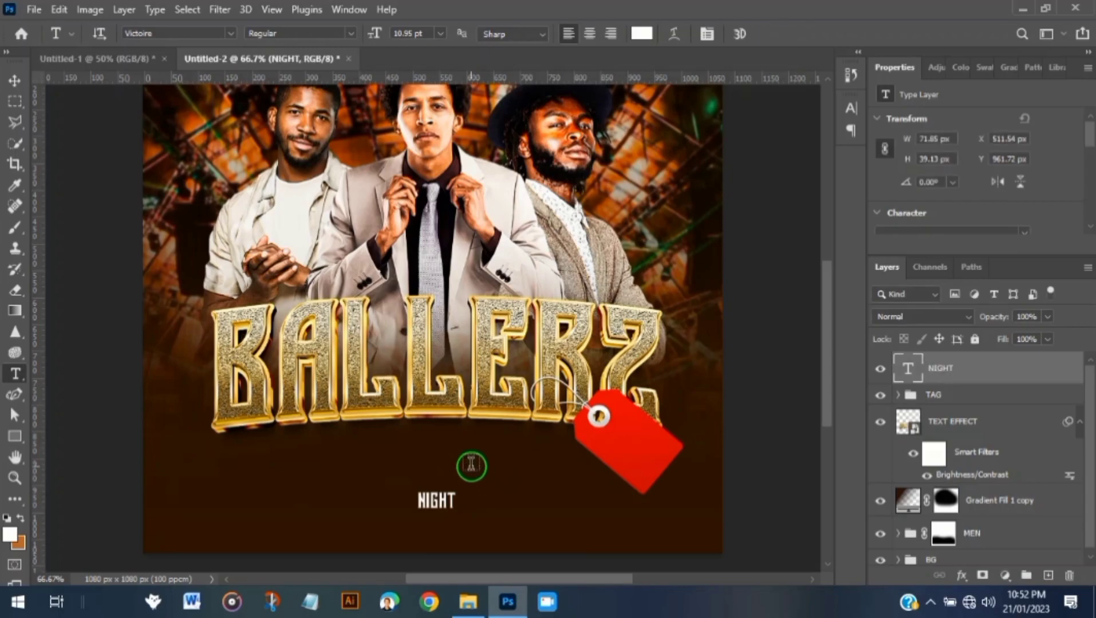
Enlarge the NIGHT text, move it onto the red tag and rotate it about 40° to follow the tag's slant
{"action": "left_click", "coordinate": [15, 80]}
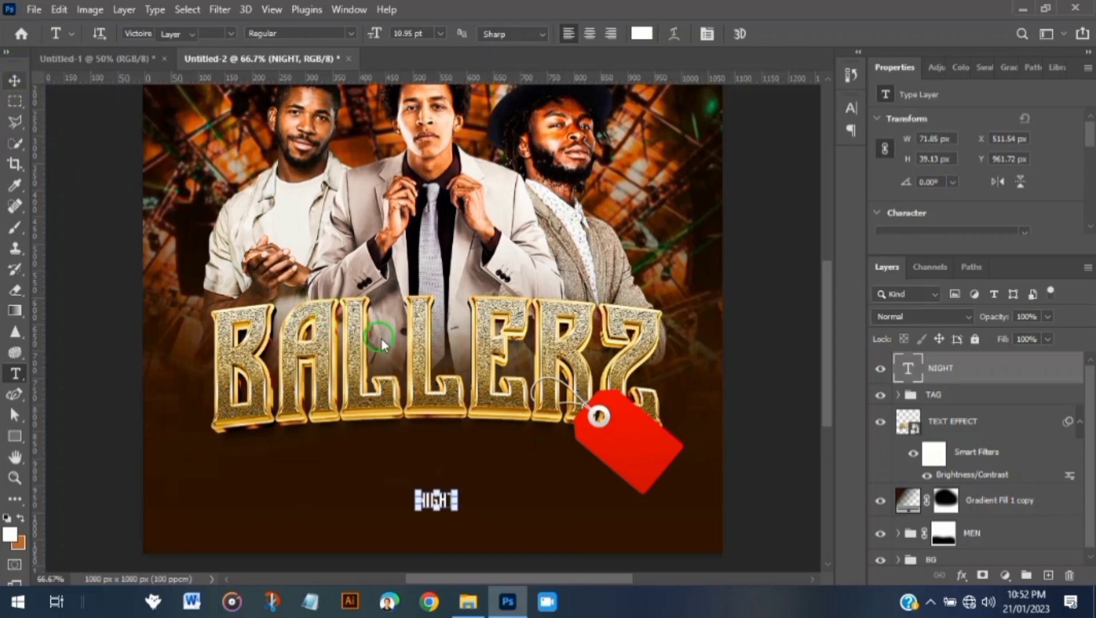
{"action": "key", "text": "ctrl+t"}
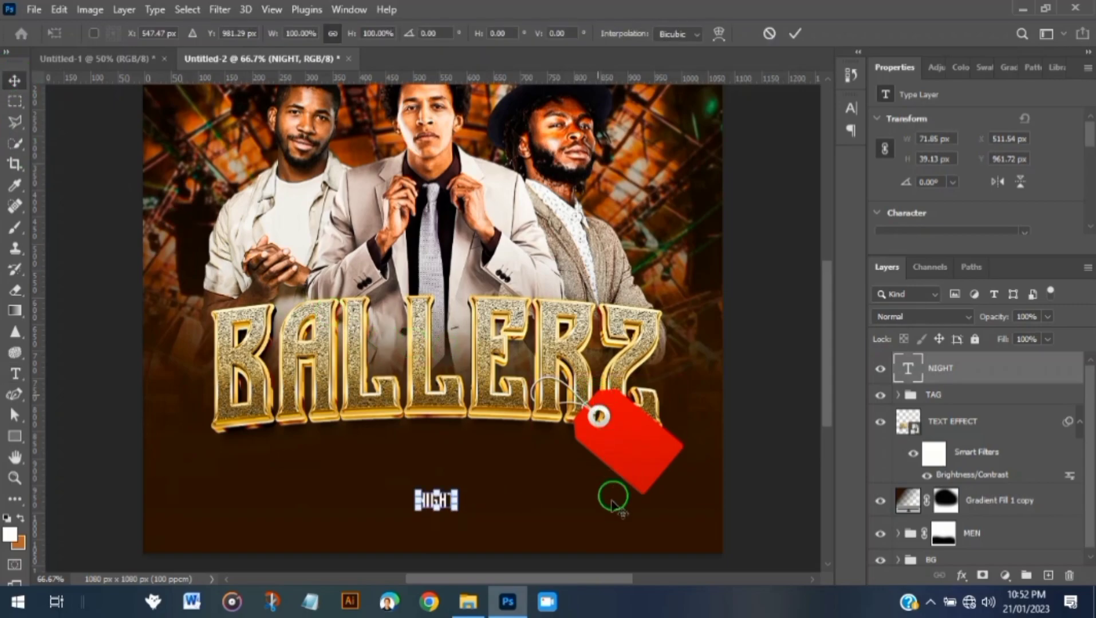
{"action": "left_click_drag", "start_coordinate": [457, 488], "coordinate": [555, 482]}
{"action": "left_click_drag", "start_coordinate": [481, 497], "coordinate": [657, 458]}
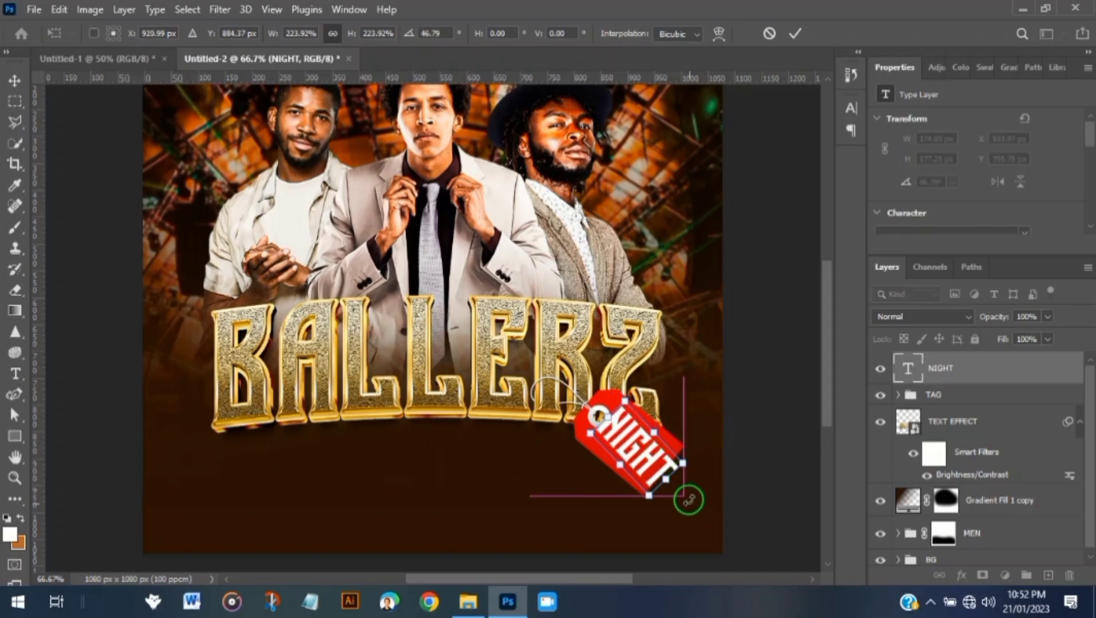
{"action": "left_click_drag", "start_coordinate": [694, 496], "coordinate": [695, 496]}
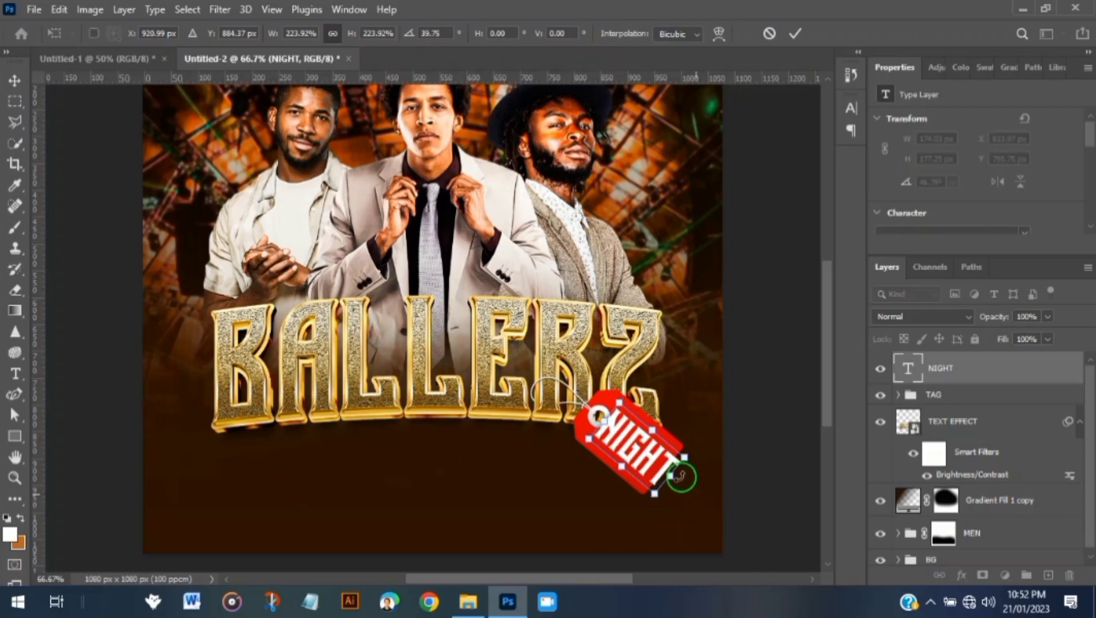
Reduce the NIGHT text to about 174% scale inside the tag and nudge it up and left to fine-tune its position
{"action": "left_click_drag", "start_coordinate": [669, 476], "coordinate": [659, 465]}
{"action": "left_click_drag", "start_coordinate": [602, 423], "coordinate": [608, 419]}
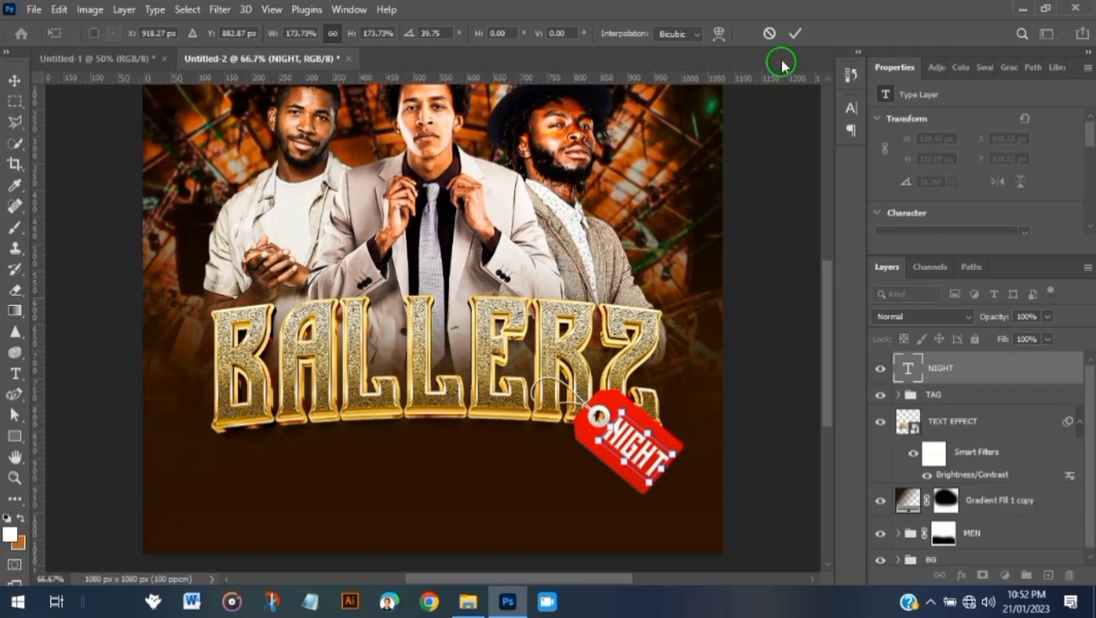
{"action": "left_click", "coordinate": [796, 35]}
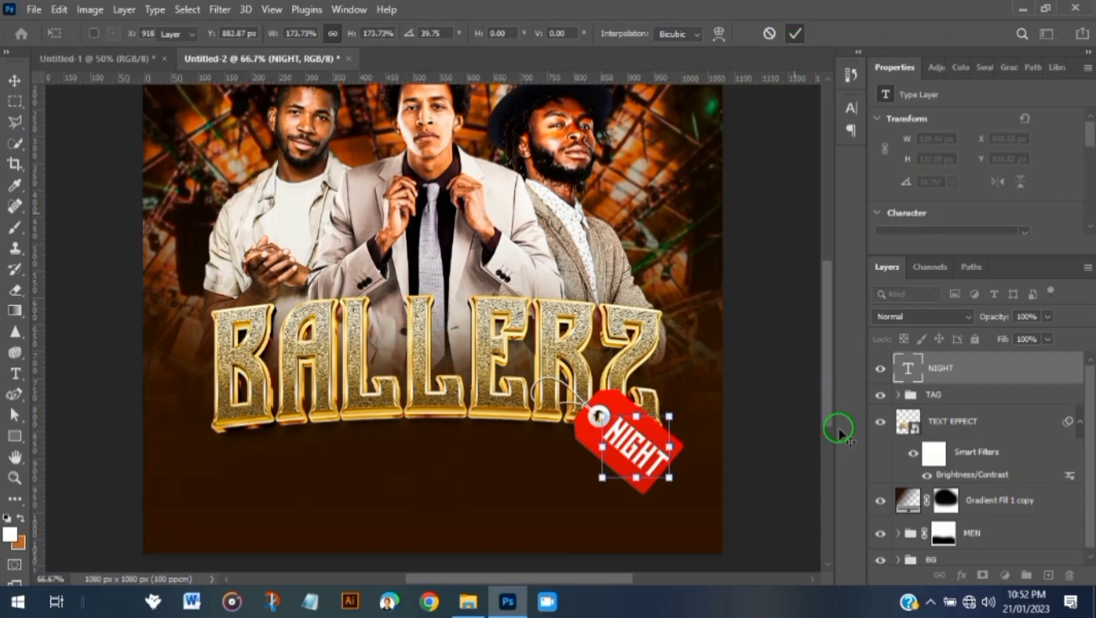
{"action": "key", "text": "Up"}
{"action": "key", "text": "Up"}
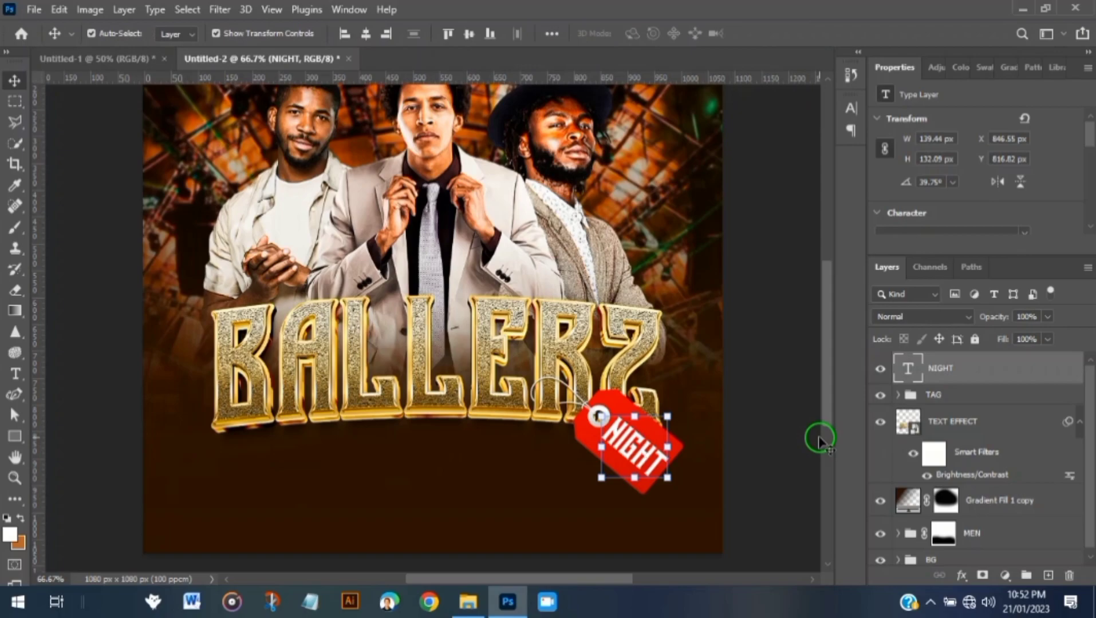
{"action": "key", "text": "Left"}
{"action": "left_click", "coordinate": [781, 423]}
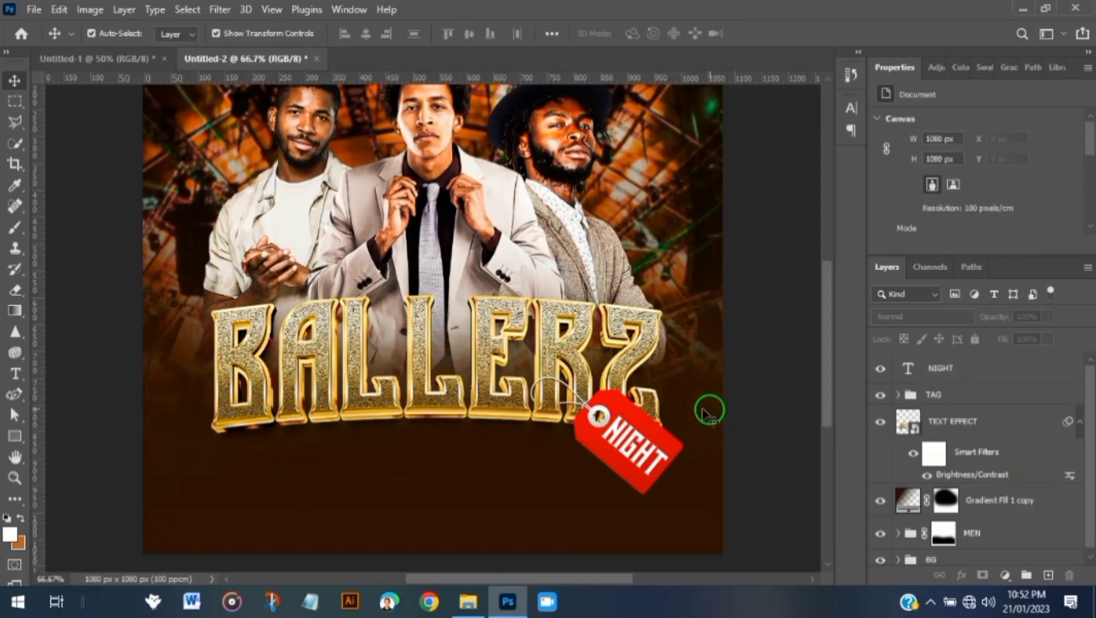
Move the NIGHT layer into the TAG group, then group TAG with TEXT EFFECT and name the new group TITLE
{"action": "left_click_drag", "start_coordinate": [953, 366], "coordinate": [961, 397]}
{"action": "left_click", "coordinate": [962, 392]}
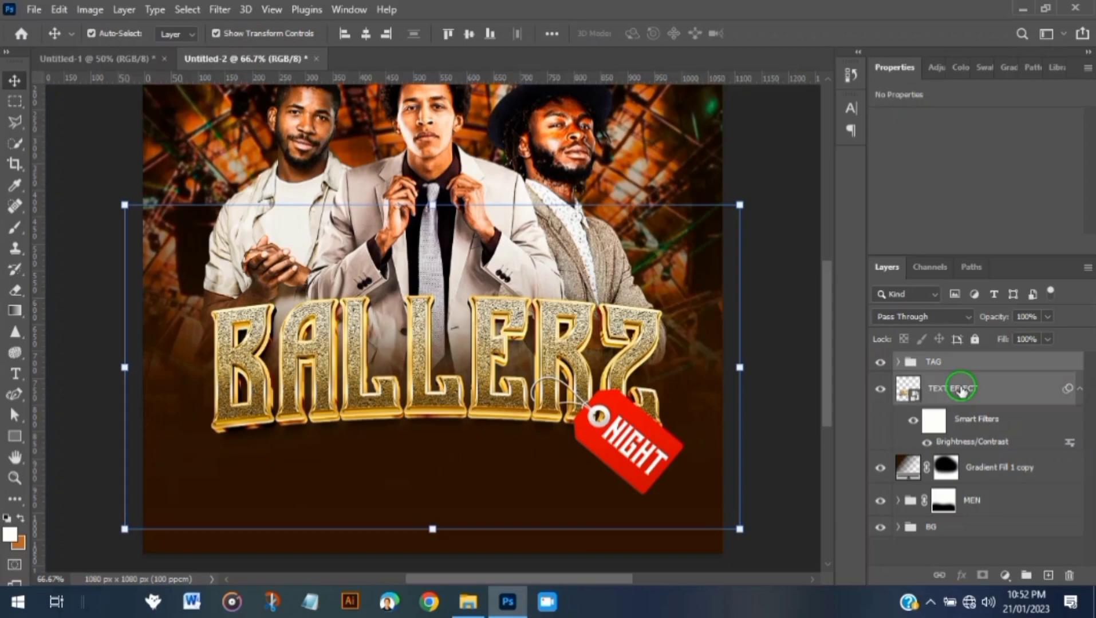
{"action": "key", "text": "ctrl+g"}
{"action": "left_click", "coordinate": [915, 364]}
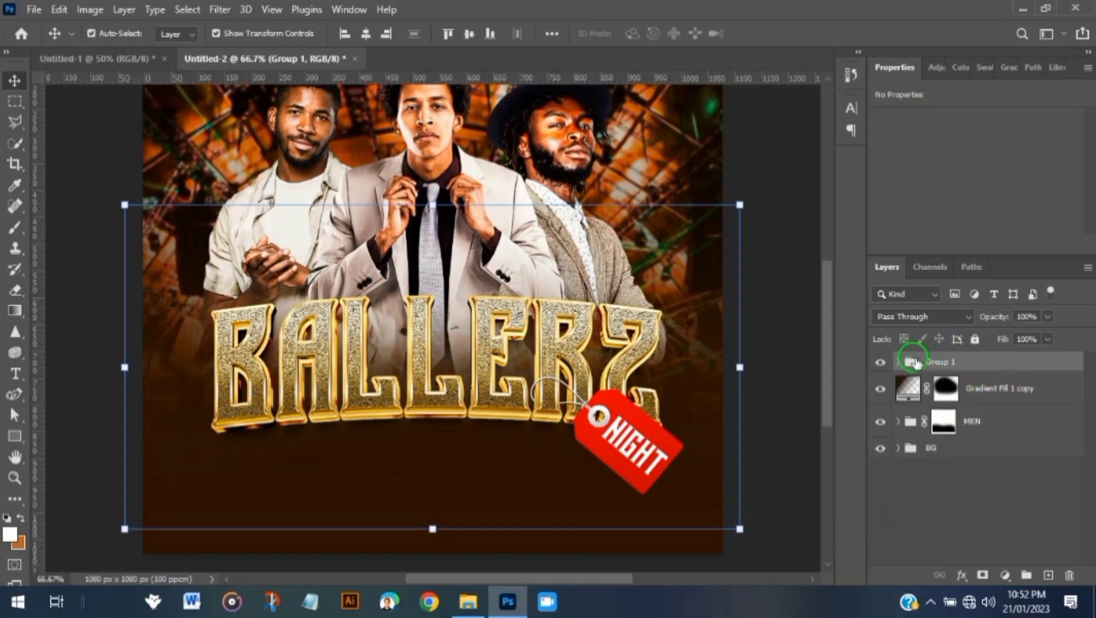
{"action": "double_click", "coordinate": [939, 363]}
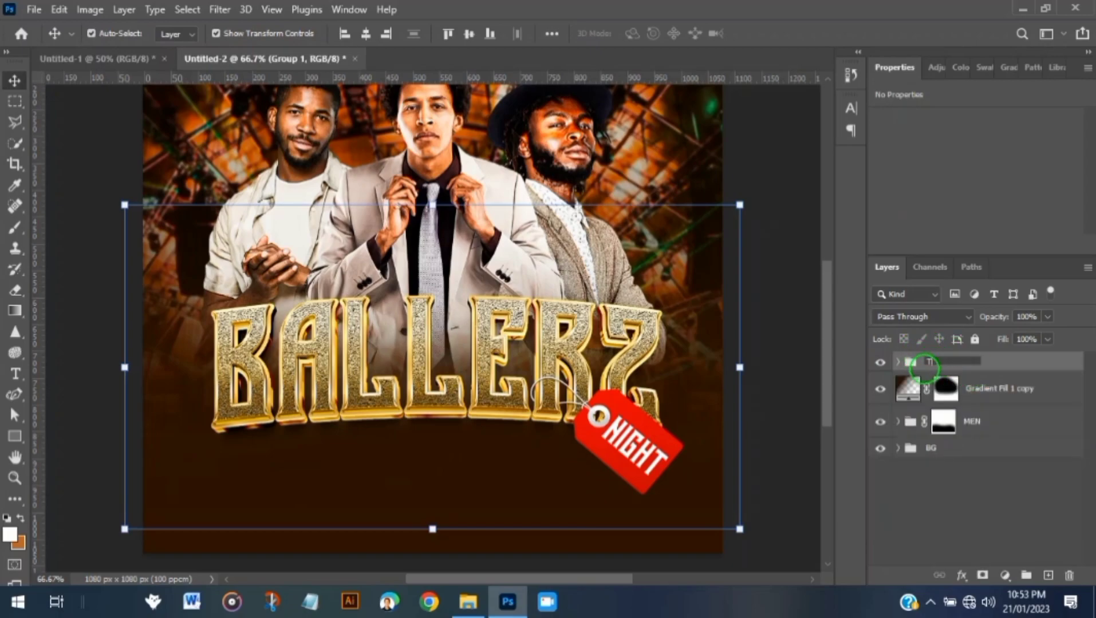
{"action": "type", "text": "TITLE"}
{"action": "key", "text": "Return"}
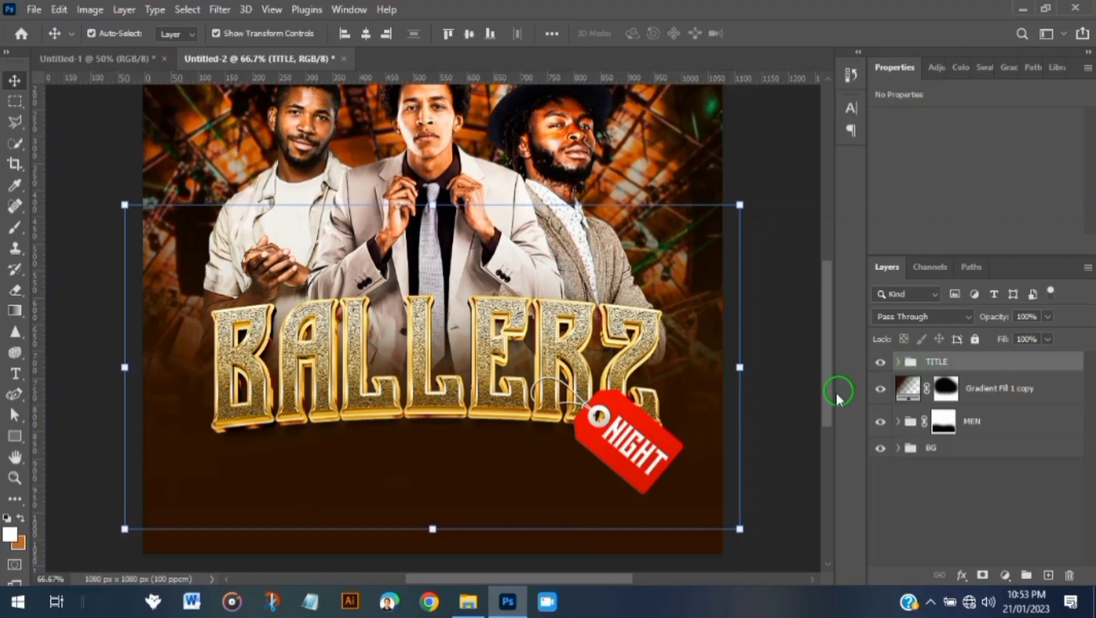
{"action": "left_click", "coordinate": [783, 433]}
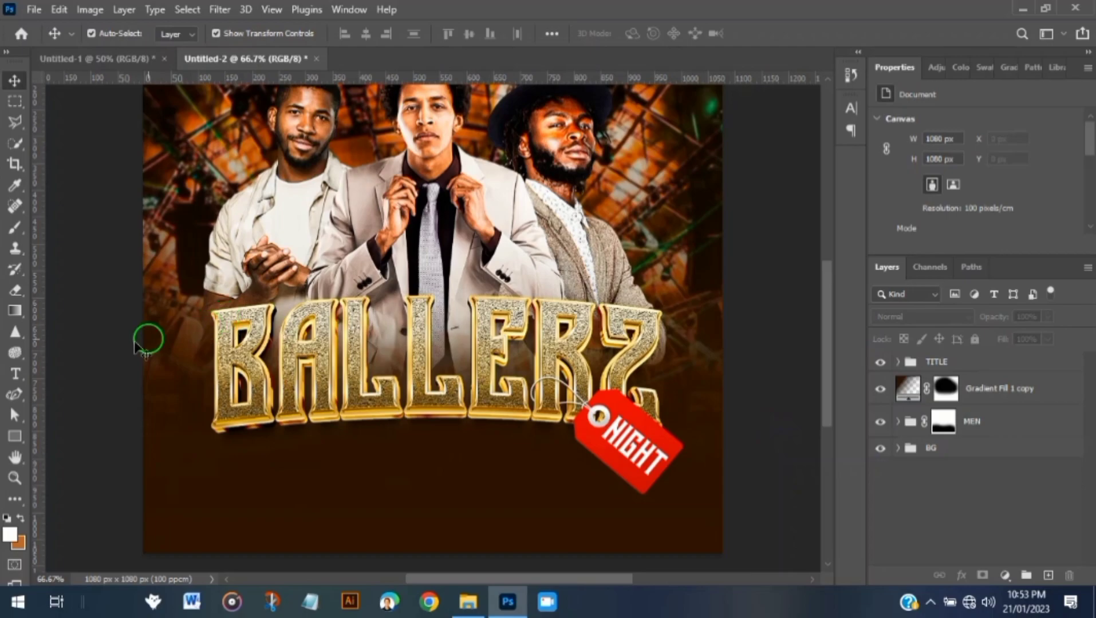
Place vertical guides at the left and right edges of the BALLERZ lettering
{"action": "left_click_drag", "start_coordinate": [38, 375], "coordinate": [210, 433]}
{"action": "left_click_drag", "start_coordinate": [37, 448], "coordinate": [662, 484]}
Draw a rectangle about 88 × 87 px below the letter B, against the left guide, and fill it with the tag's red
{"action": "scroll", "coordinate": [246, 404], "scroll_direction": "down", "scroll_amount": 3}
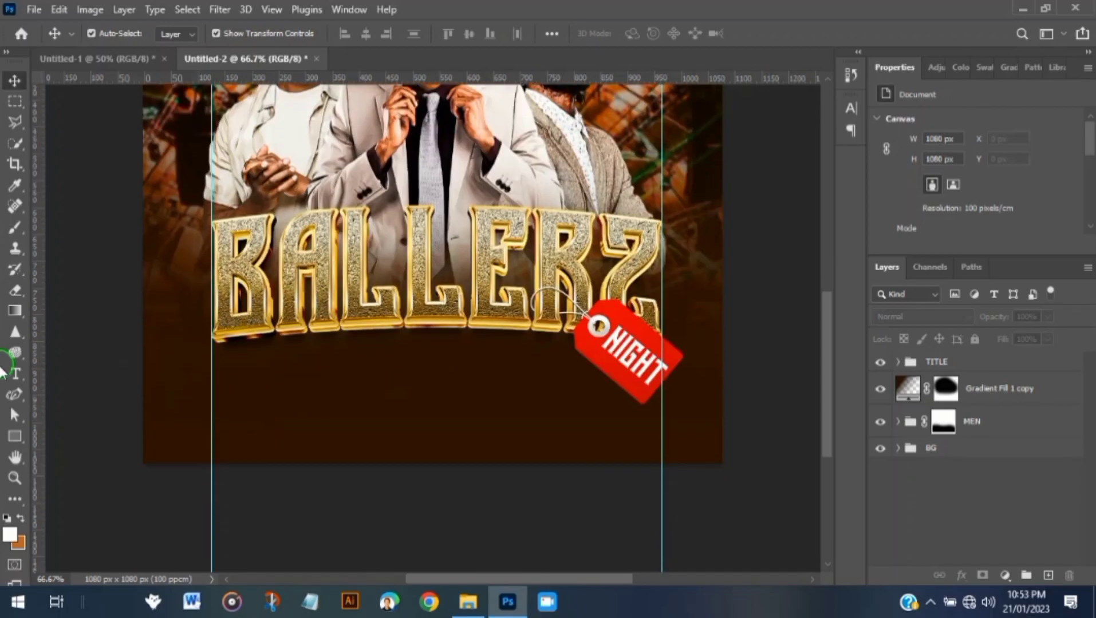
{"action": "left_click", "coordinate": [21, 439]}
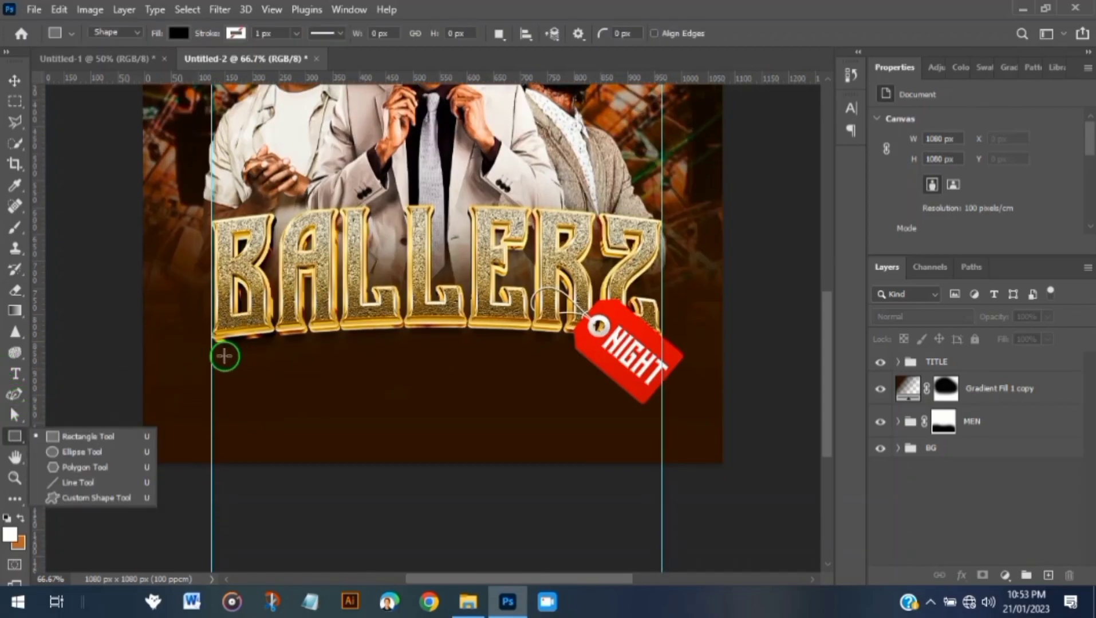
{"action": "left_click_drag", "start_coordinate": [212, 358], "coordinate": [258, 404]}
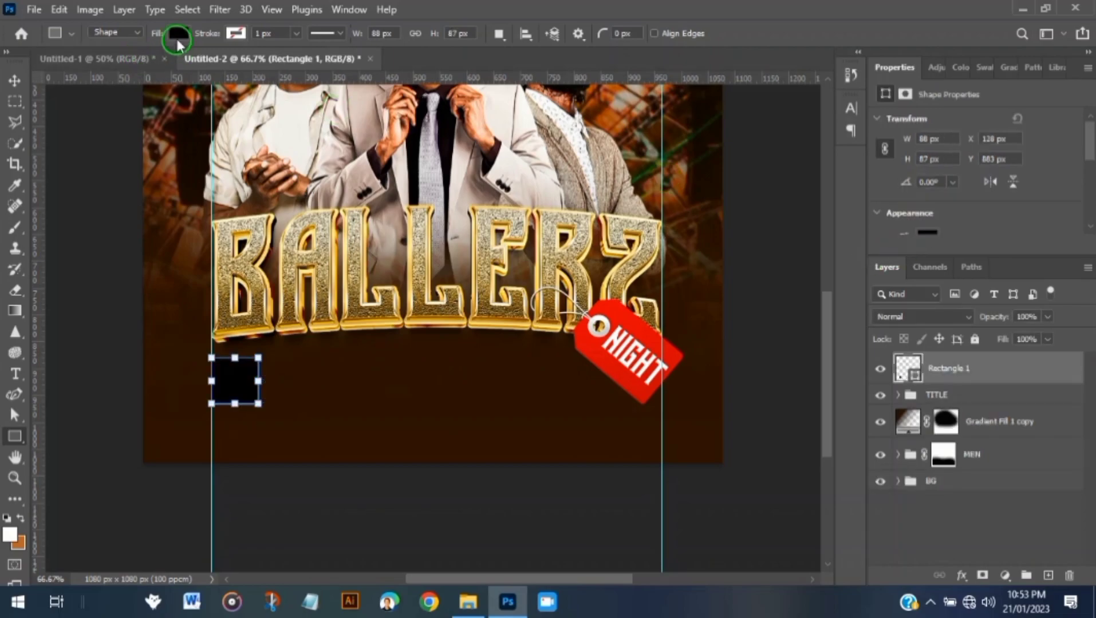
{"action": "left_click", "coordinate": [180, 33]}
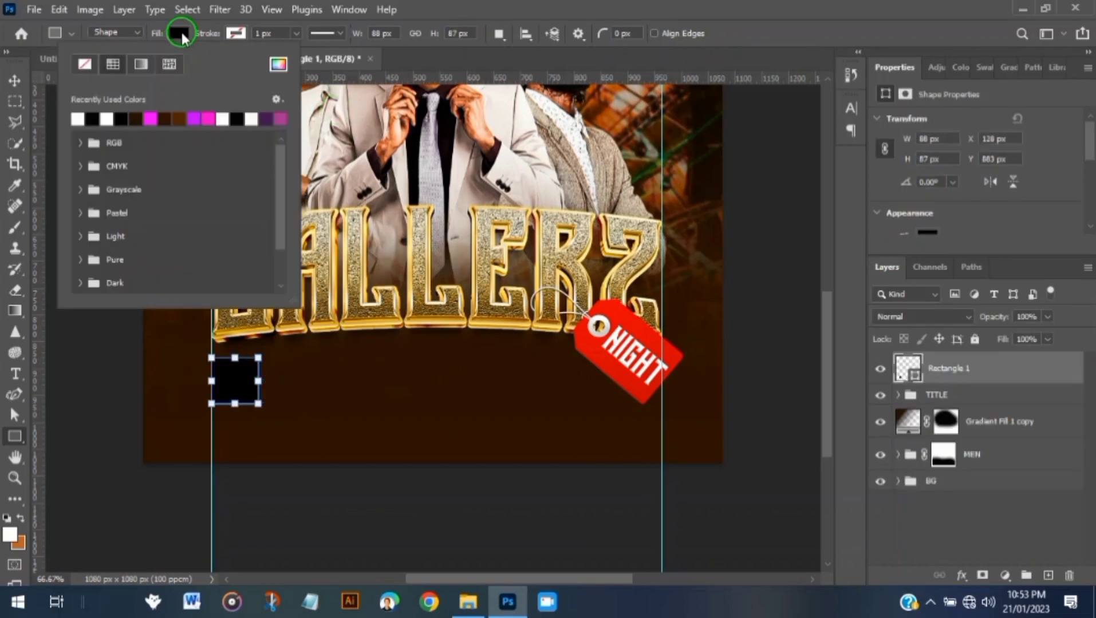
{"action": "left_click", "coordinate": [276, 67]}
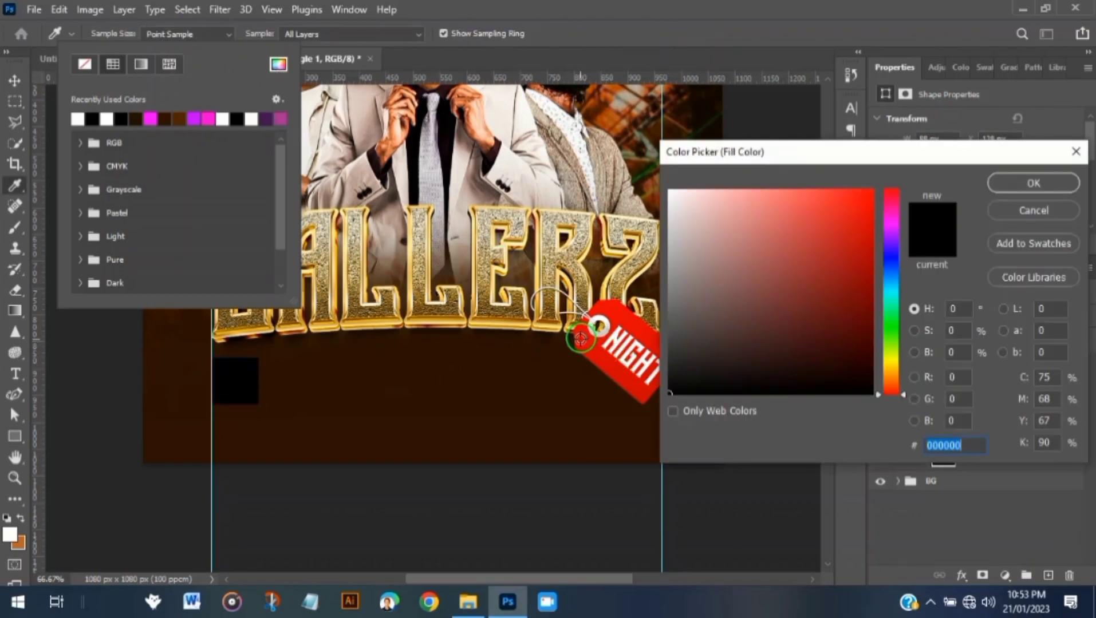
{"action": "left_click", "coordinate": [658, 312]}
{"action": "left_click", "coordinate": [1033, 183]}
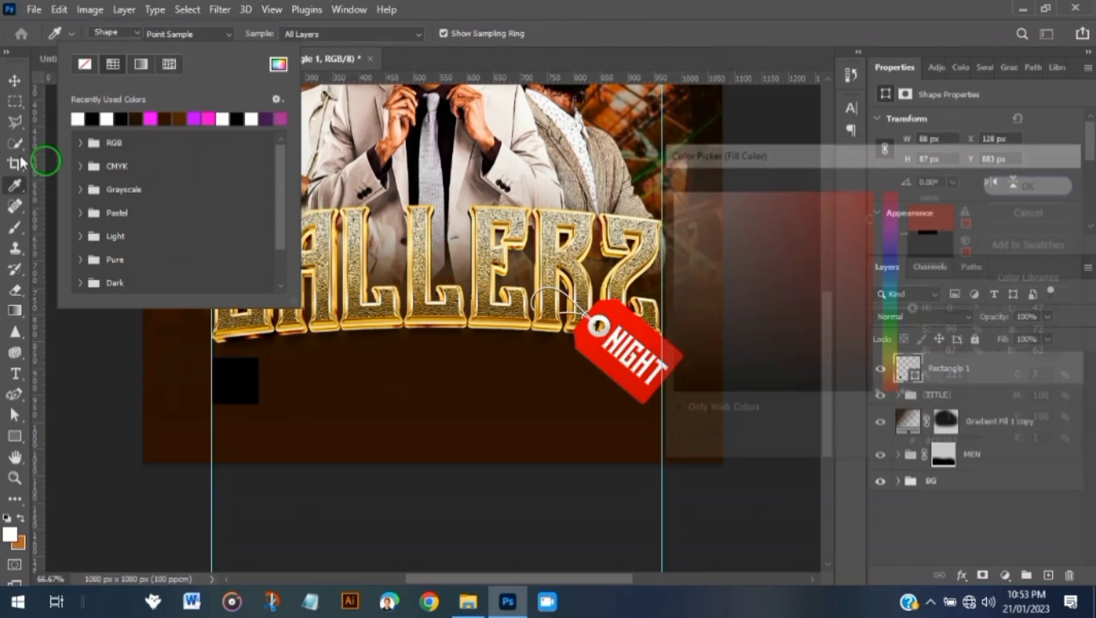
Round all four corners of the red rectangle with a 10 px radius
{"action": "left_click", "coordinate": [17, 82]}
{"action": "scroll", "coordinate": [999, 182], "scroll_direction": "down", "scroll_amount": 5}
{"action": "scroll", "coordinate": [985, 195], "scroll_direction": "down", "scroll_amount": 3}
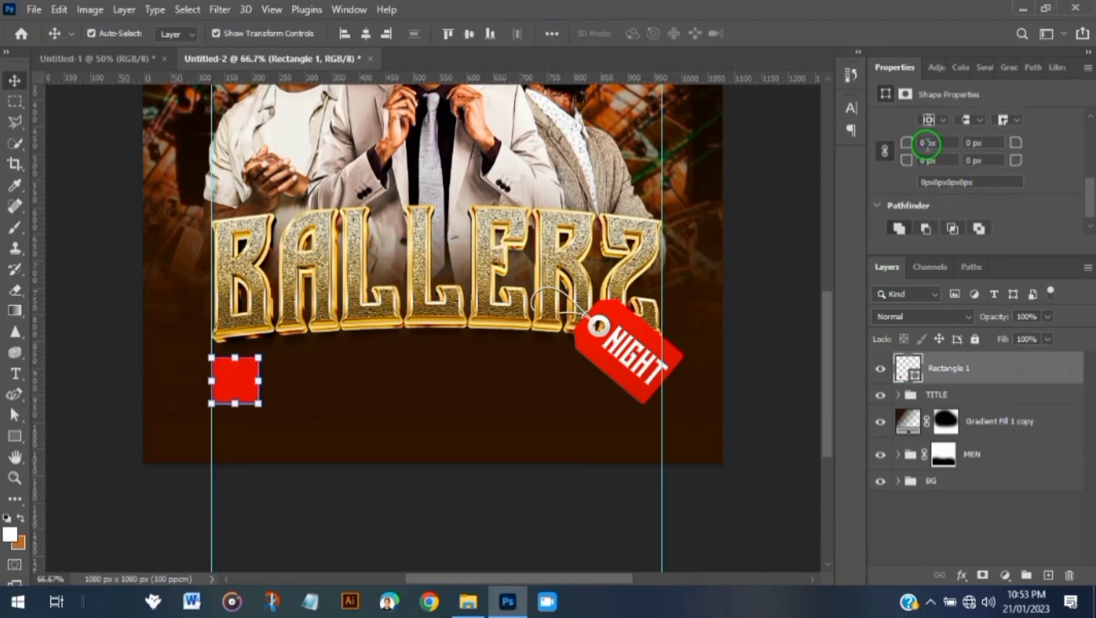
{"action": "key", "text": "Return"}
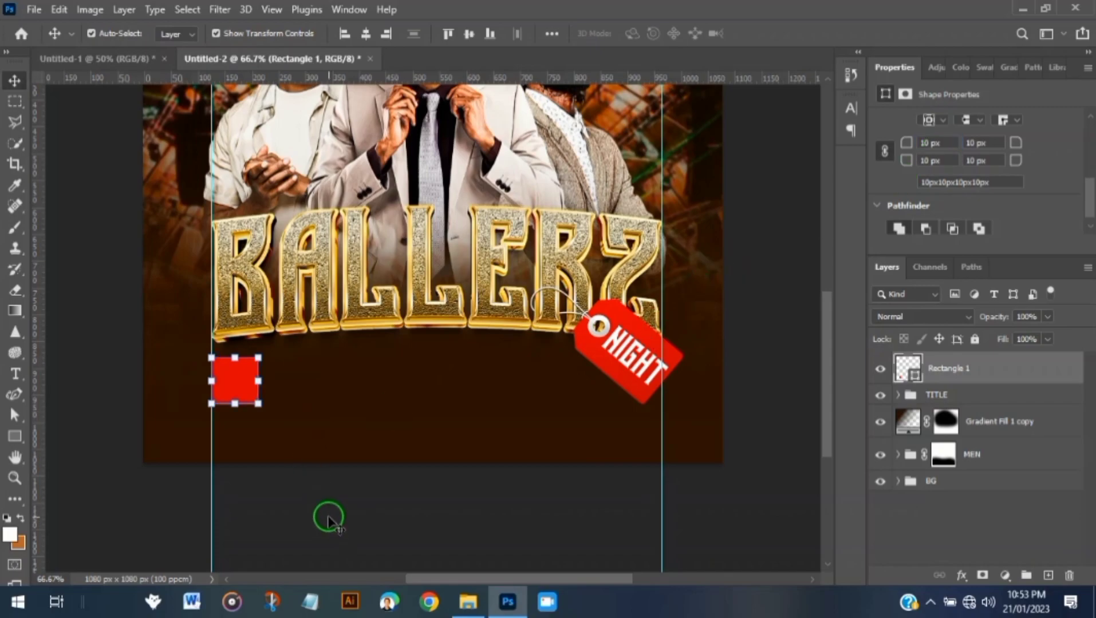
{"action": "left_click", "coordinate": [328, 518]}
{"action": "key", "text": "ctrl+equal"}
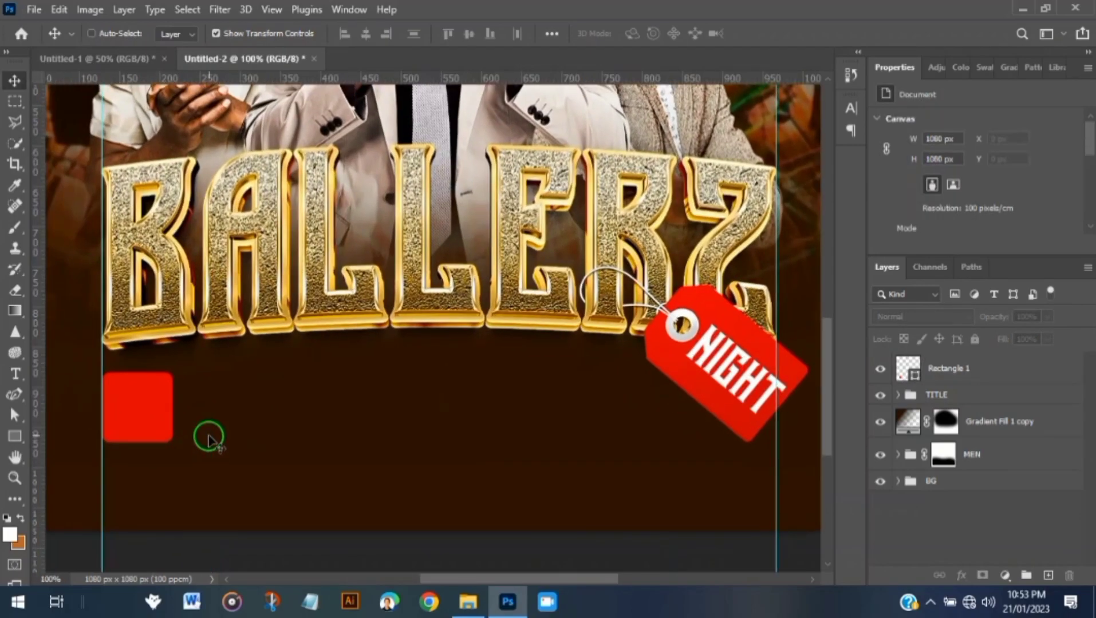
Add white text reading 30TH with JAN. on a second line over the red rounded rectangle
{"action": "key", "text": "ctrl+equal"}
{"action": "left_click_drag", "start_coordinate": [208, 435], "coordinate": [763, 372]}
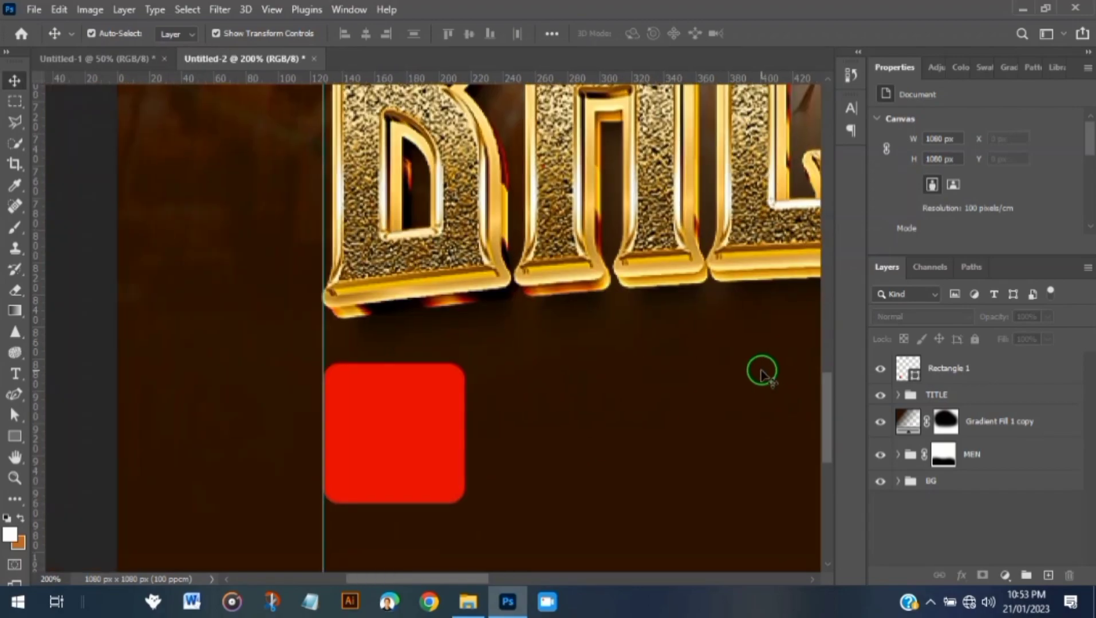
{"action": "left_click", "coordinate": [15, 373]}
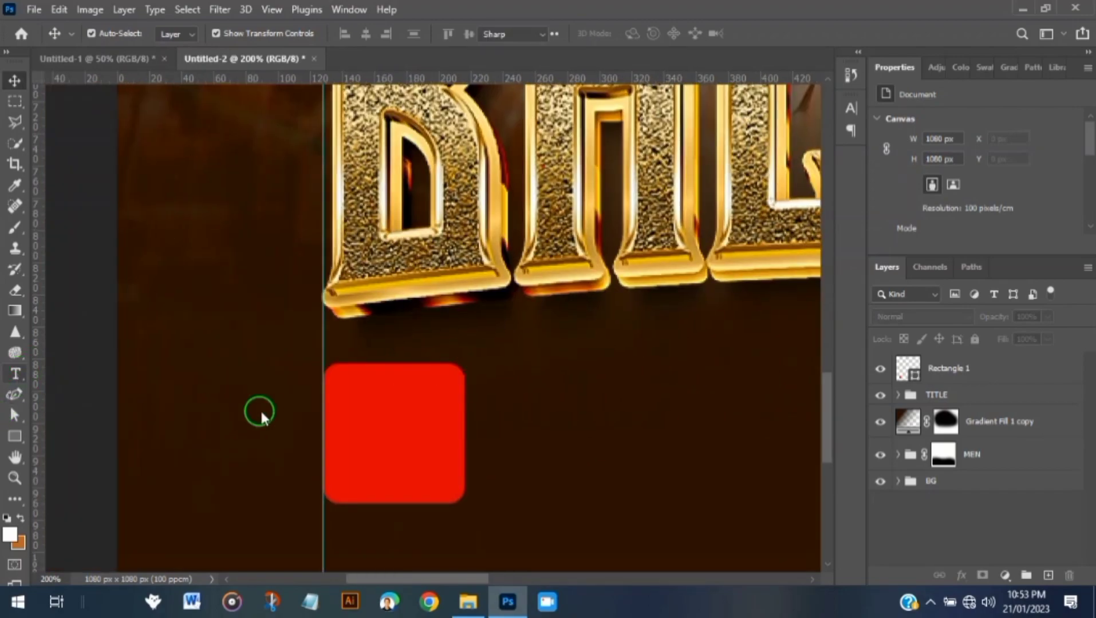
{"action": "left_click", "coordinate": [355, 401]}
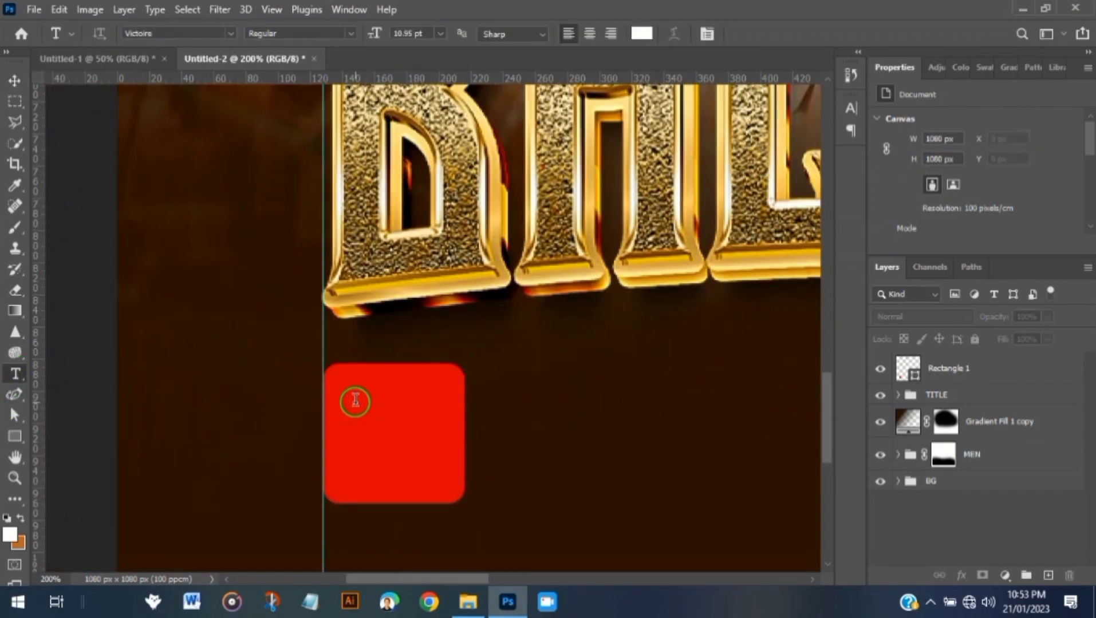
{"action": "left_click", "coordinate": [355, 401]}
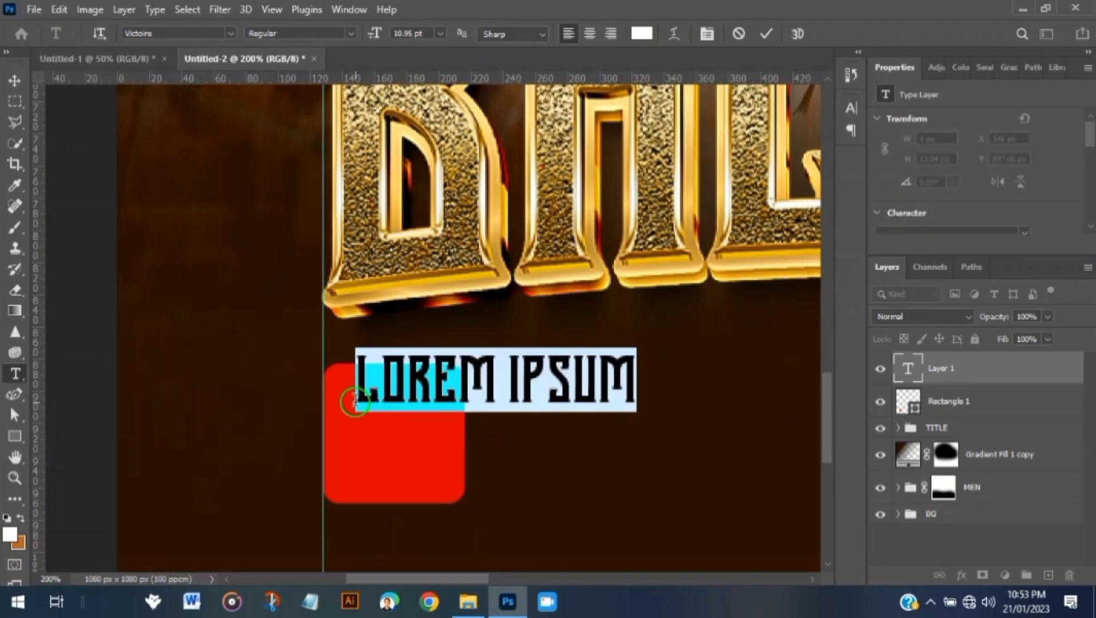
{"action": "left_click", "coordinate": [355, 401]}
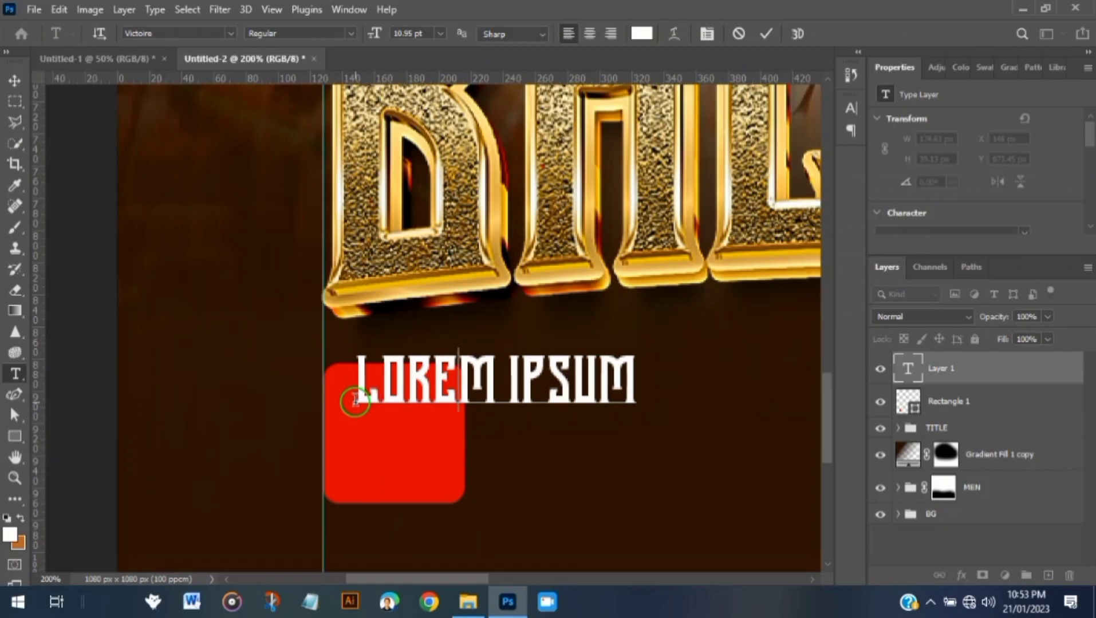
{"action": "type", "text": "30TH "}
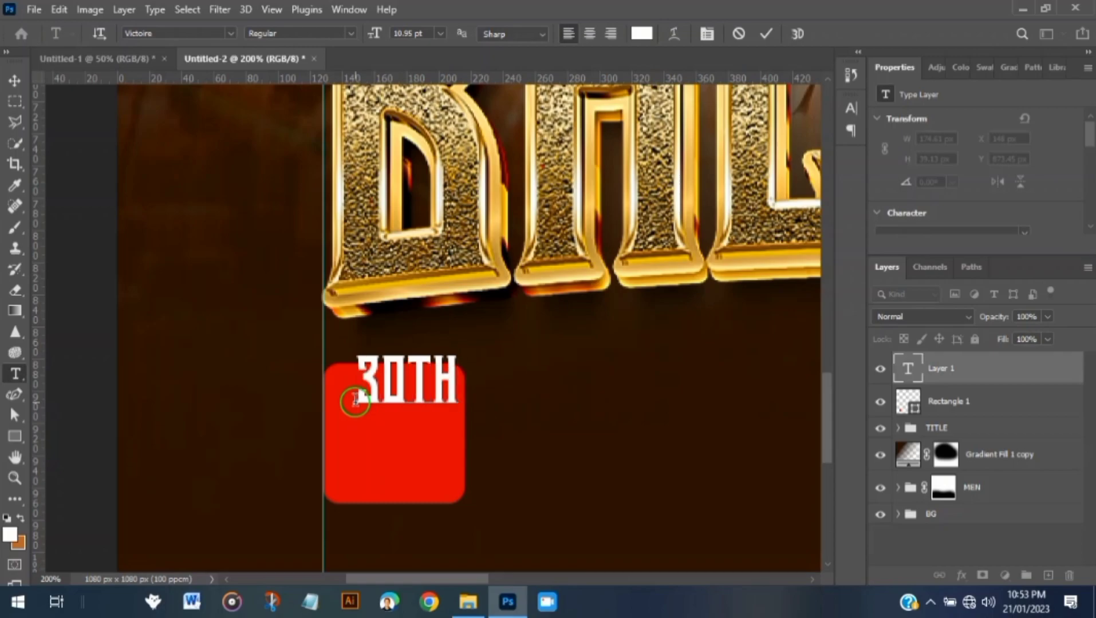
{"action": "type", "text": "JAN."}
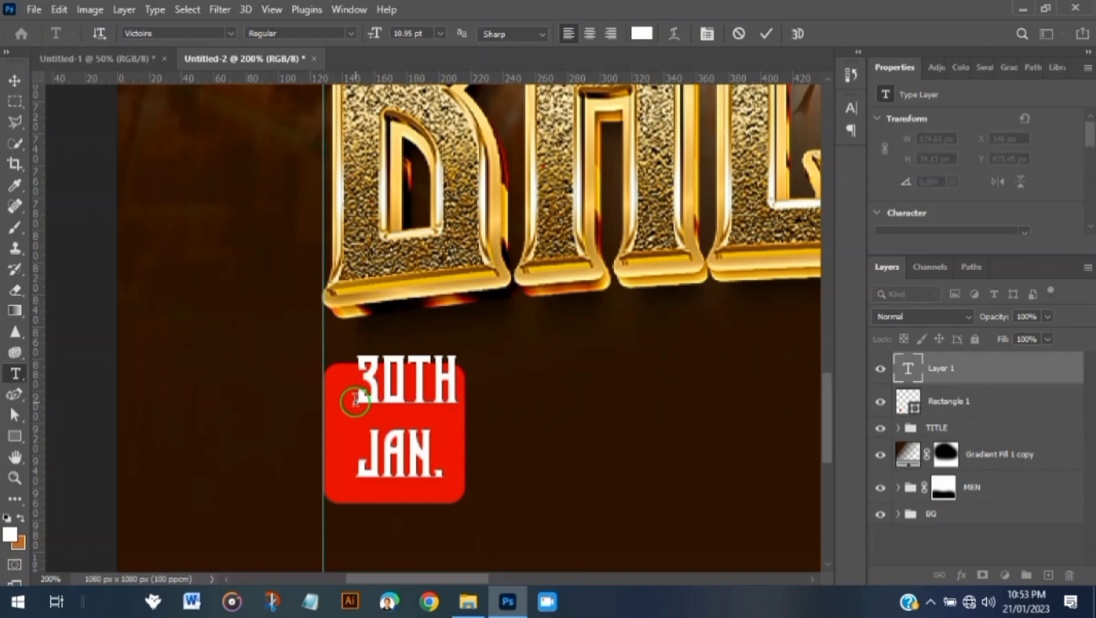
Set the font size of the JAN. line to 12 pt and commit the text
{"action": "left_click_drag", "start_coordinate": [444, 472], "coordinate": [278, 353]}
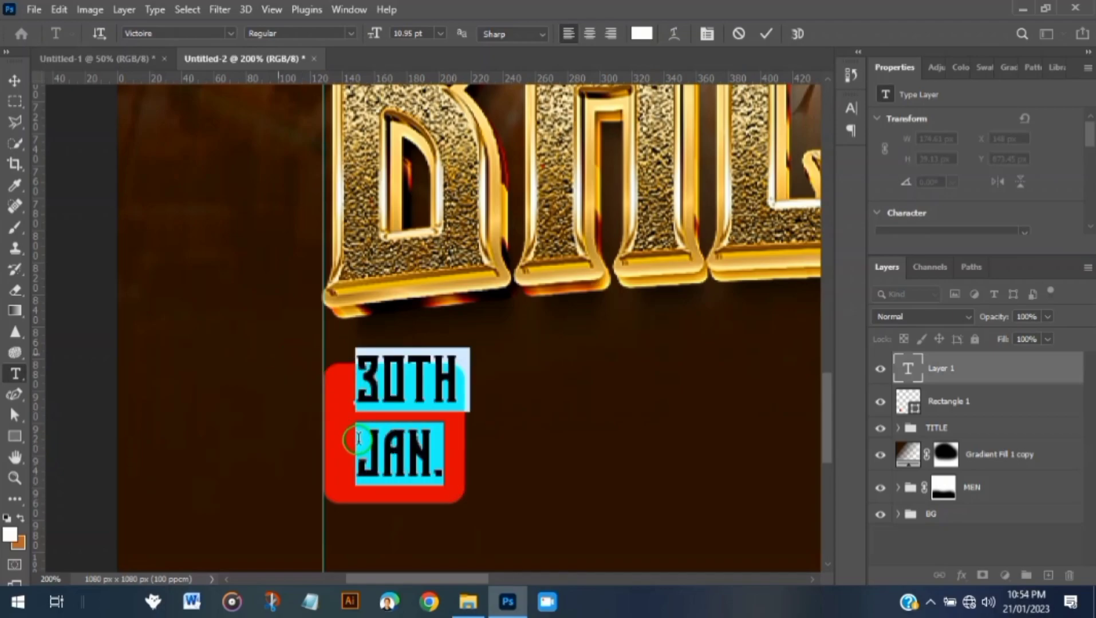
{"action": "left_click", "coordinate": [464, 467]}
{"action": "left_click_drag", "start_coordinate": [356, 461], "coordinate": [464, 467]}
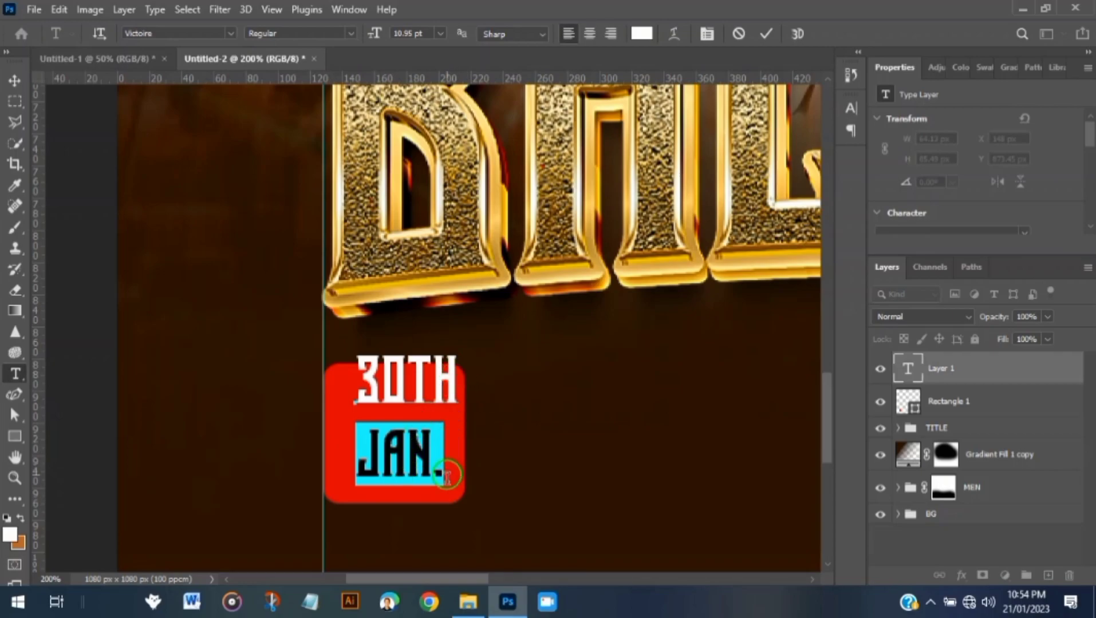
{"action": "left_click", "coordinate": [851, 108]}
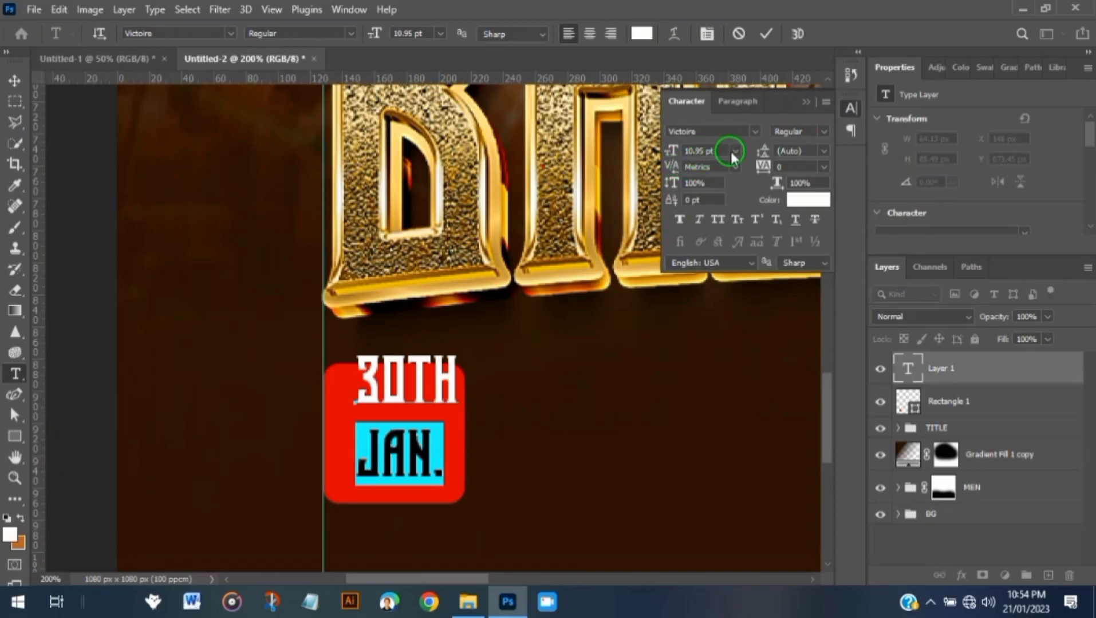
{"action": "left_click", "coordinate": [733, 151]}
{"action": "left_click", "coordinate": [691, 233]}
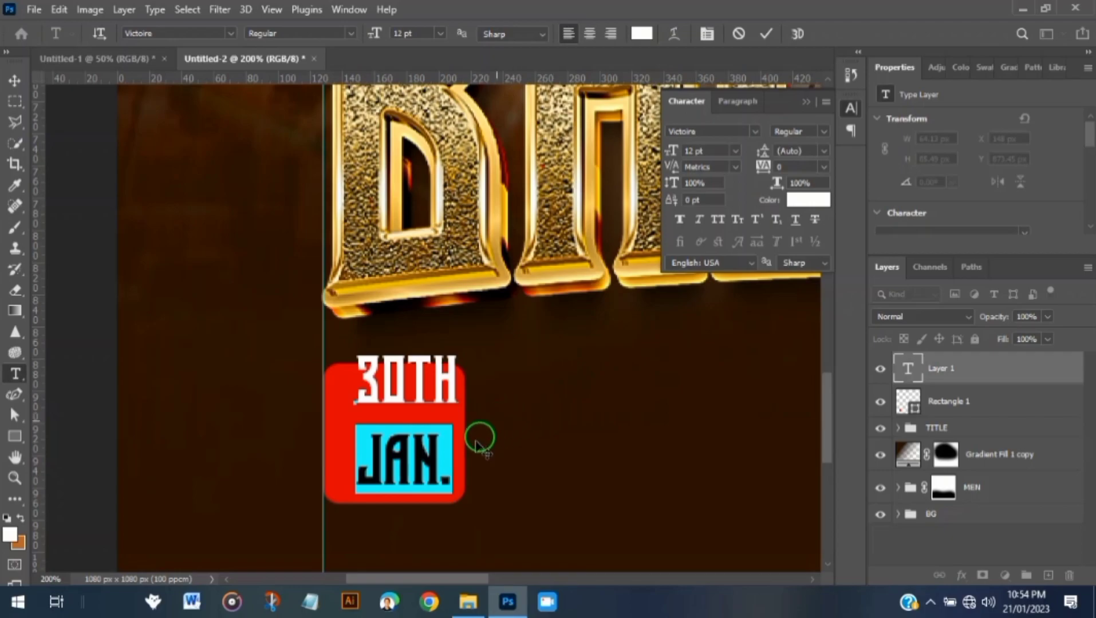
{"action": "left_click", "coordinate": [766, 40]}
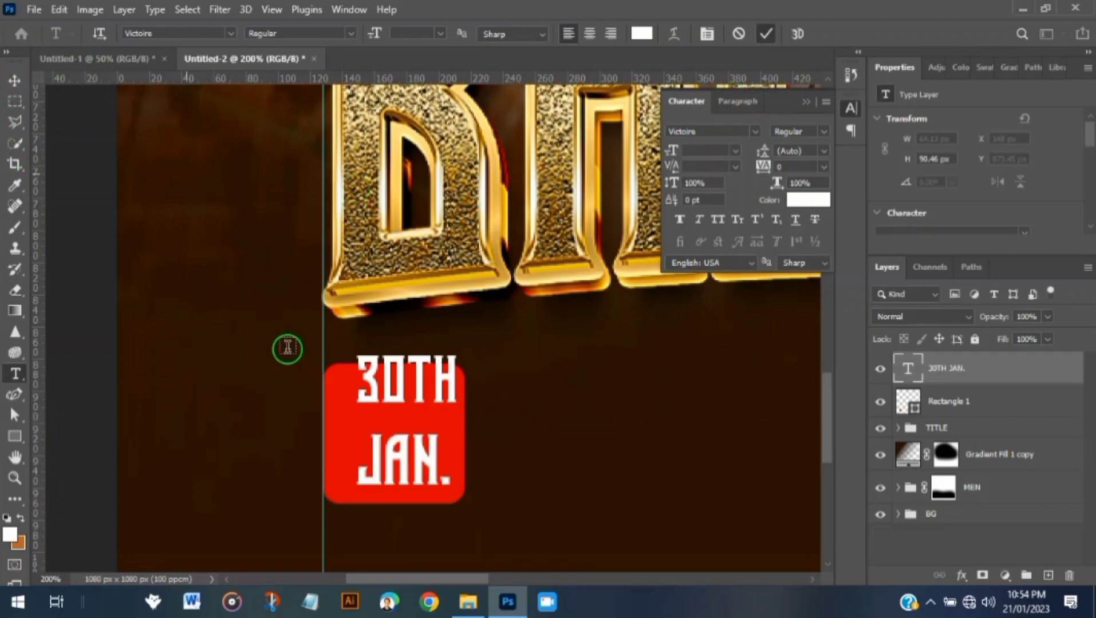
Tighten the line spacing of the 30TH JAN. text by setting its leading to 10 pt
{"action": "left_click", "coordinate": [15, 80]}
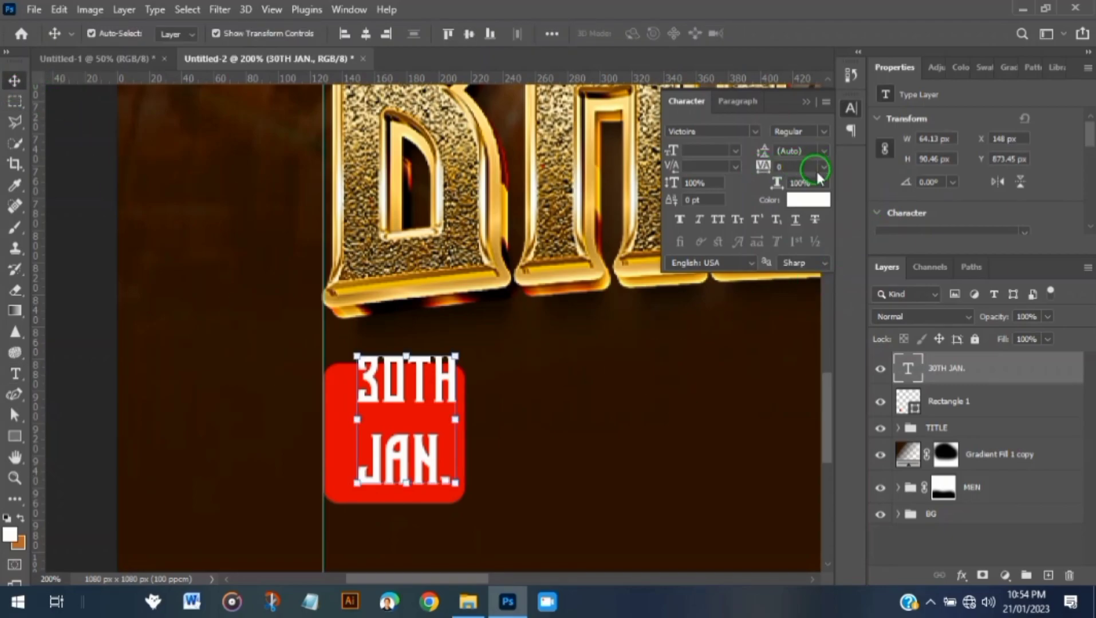
{"action": "left_click", "coordinate": [823, 151]}
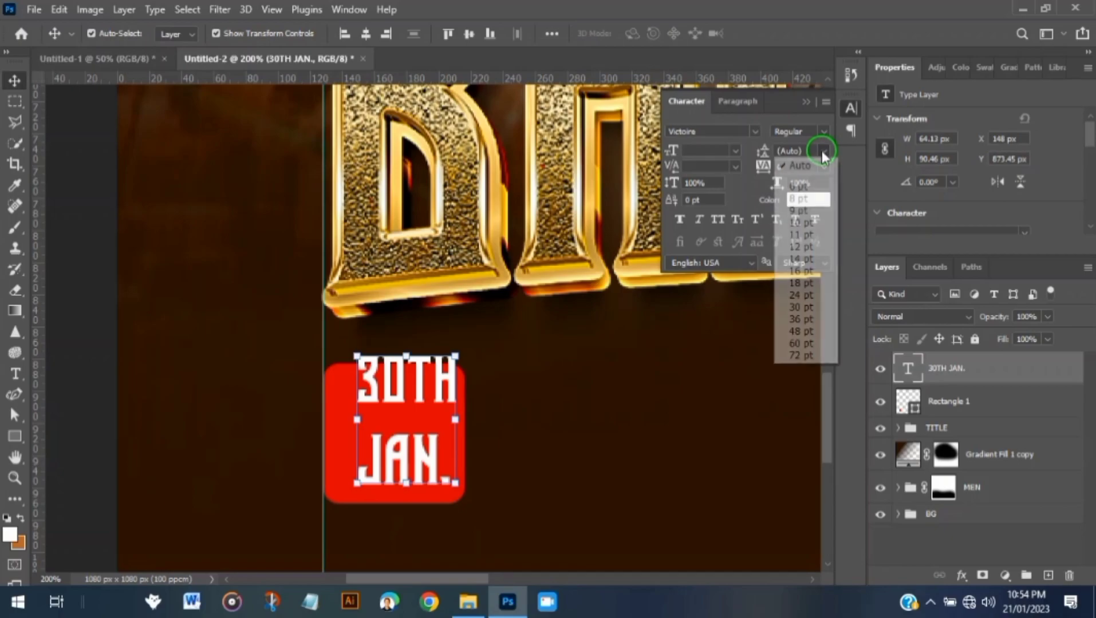
{"action": "left_click", "coordinate": [801, 187]}
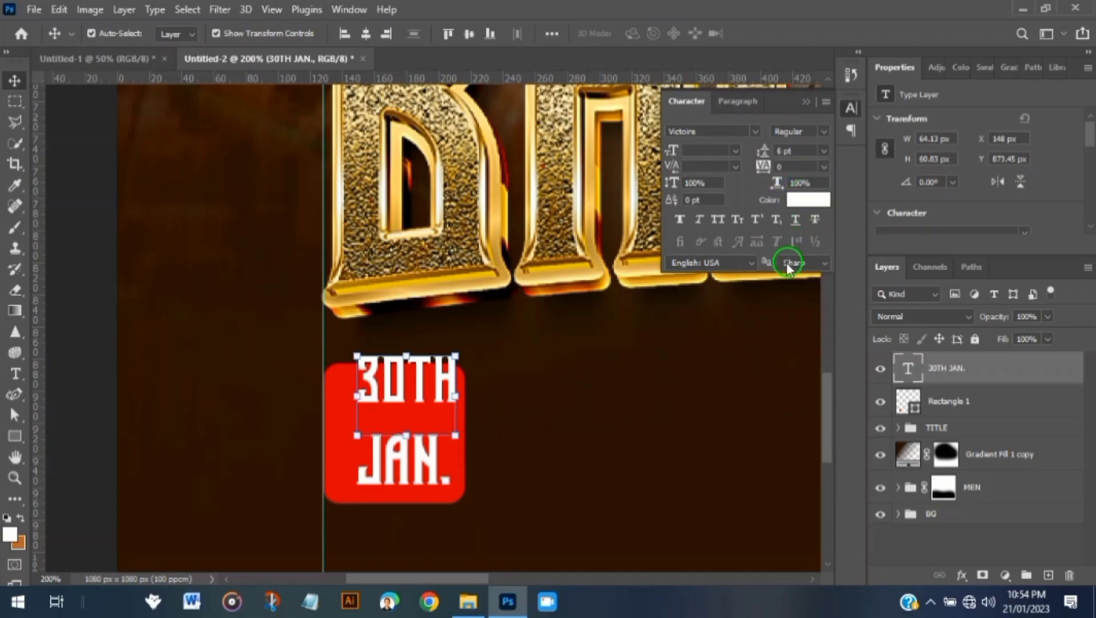
{"action": "left_click", "coordinate": [822, 154]}
{"action": "left_click", "coordinate": [802, 199]}
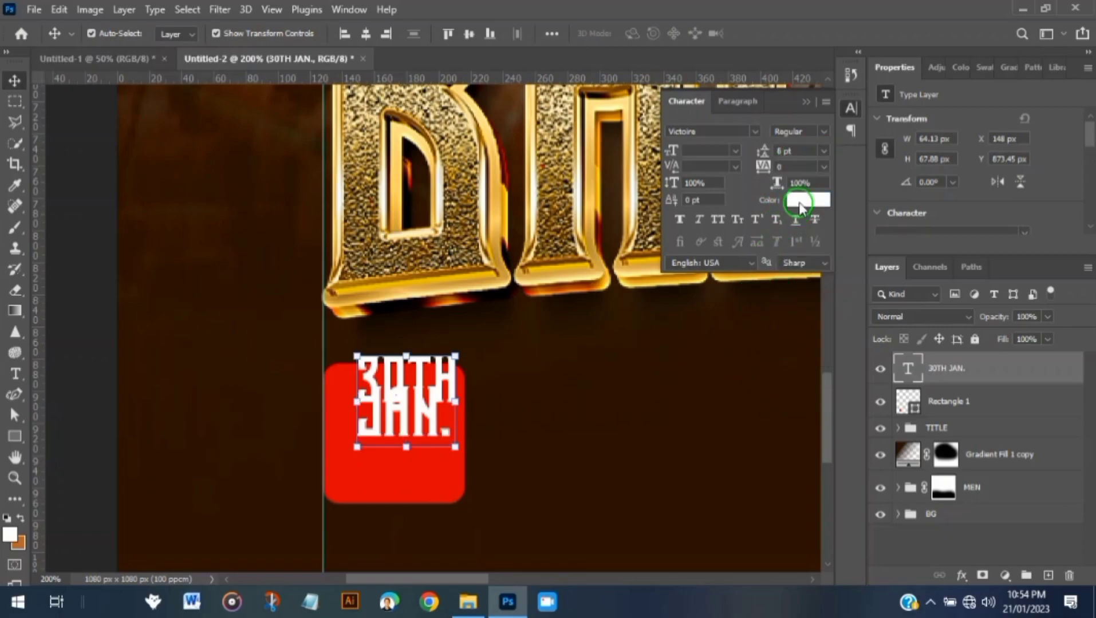
{"action": "left_click", "coordinate": [823, 151]}
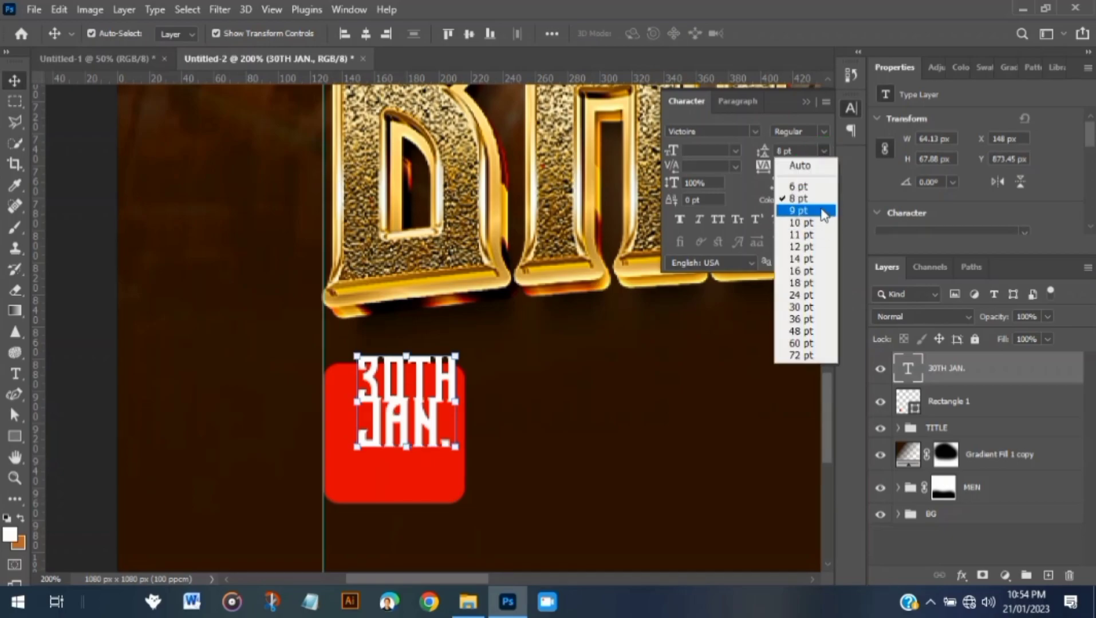
{"action": "left_click", "coordinate": [813, 213]}
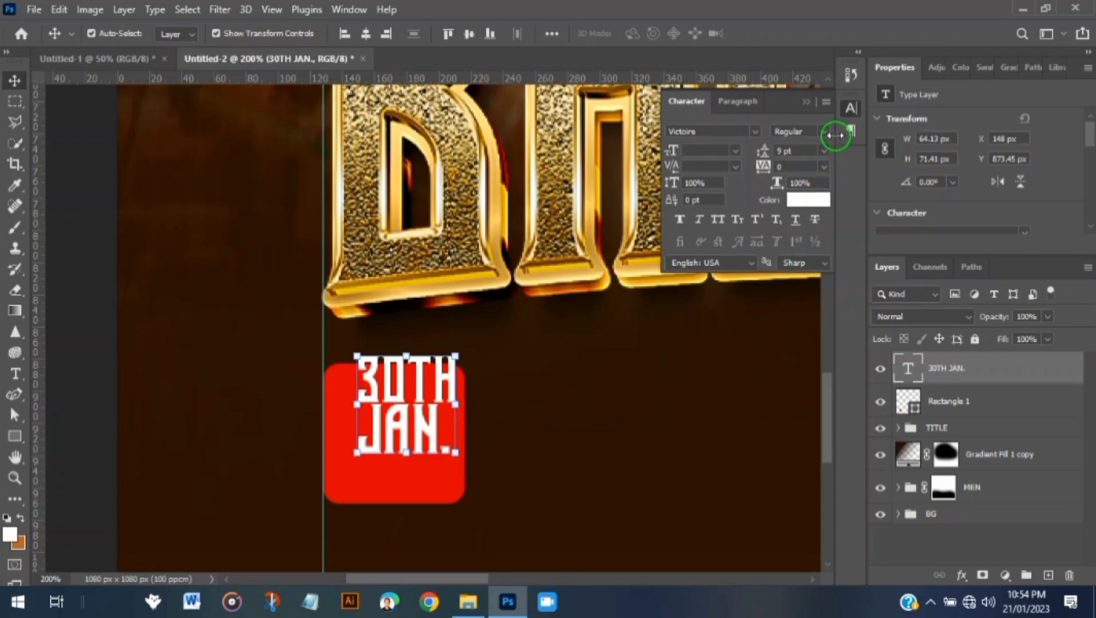
{"action": "left_click", "coordinate": [823, 151]}
{"action": "left_click", "coordinate": [793, 223]}
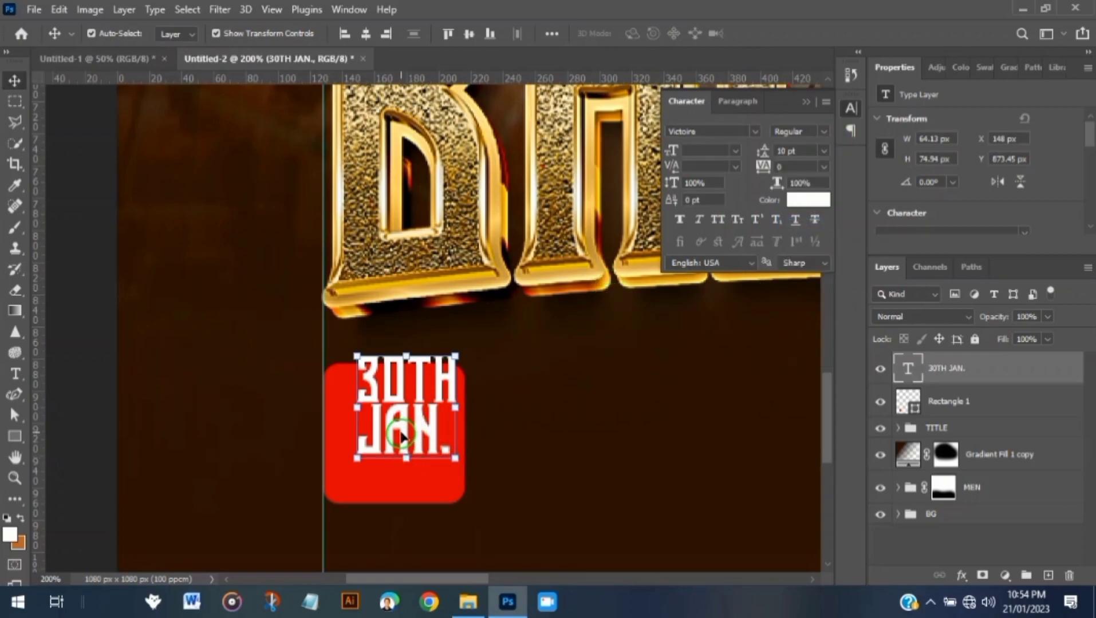
Move the 30TH JAN. text fully inside the red rectangle, close to its upper-left corner
{"action": "left_click_drag", "start_coordinate": [399, 429], "coordinate": [379, 447]}
{"action": "key", "text": "Up"}
{"action": "key", "text": "Up"}
{"action": "key", "text": "Up"}
{"action": "key", "text": "Left"}
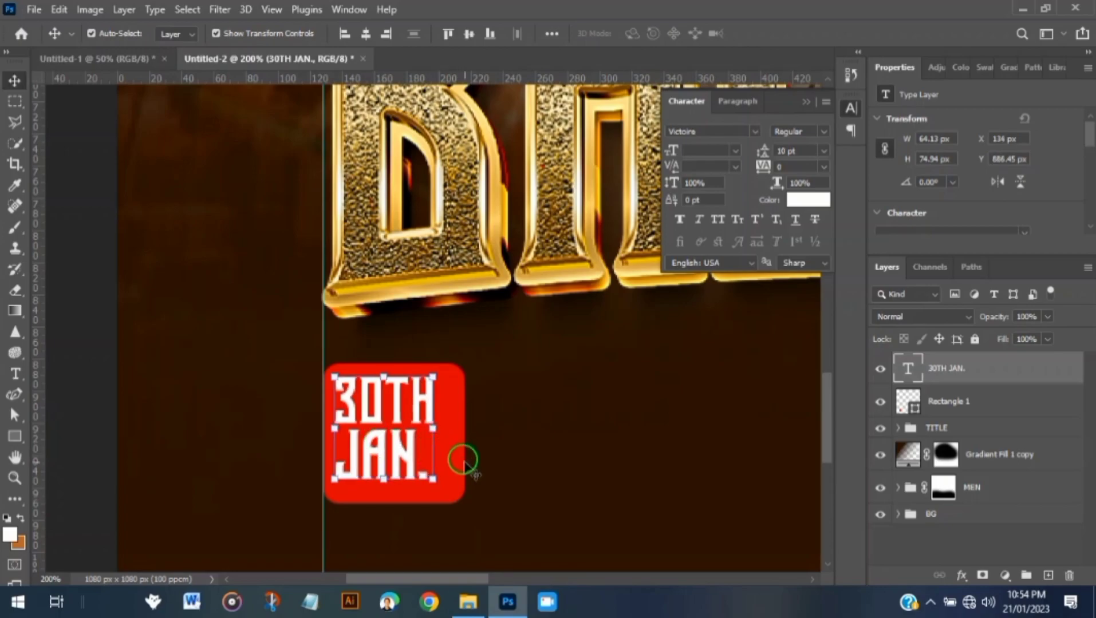
{"action": "key", "text": "ctrl+t"}
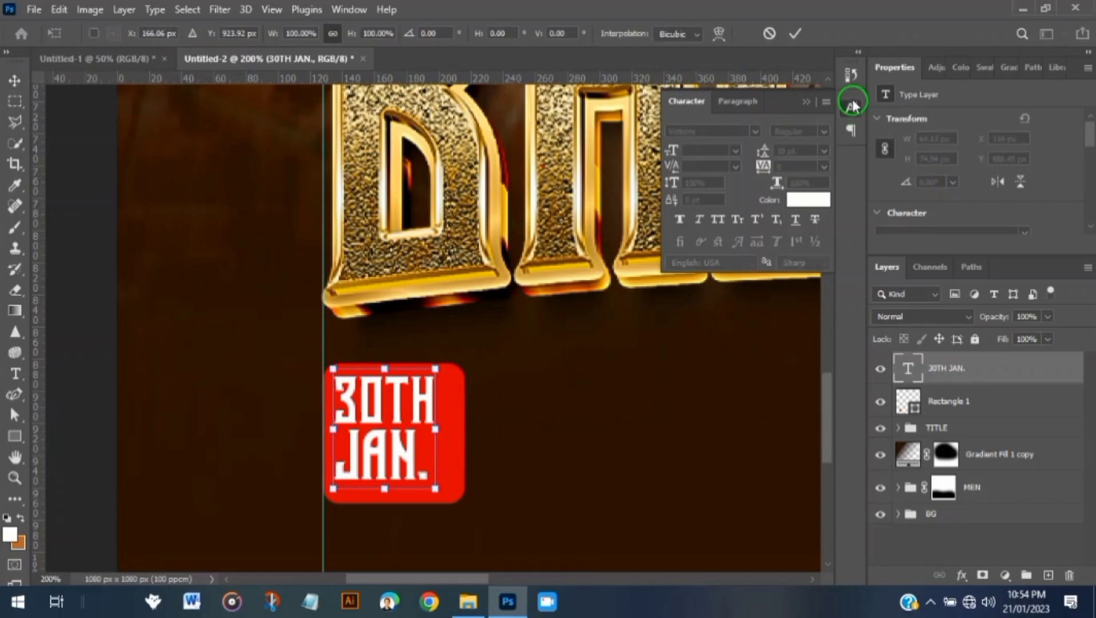
{"action": "left_click", "coordinate": [769, 35]}
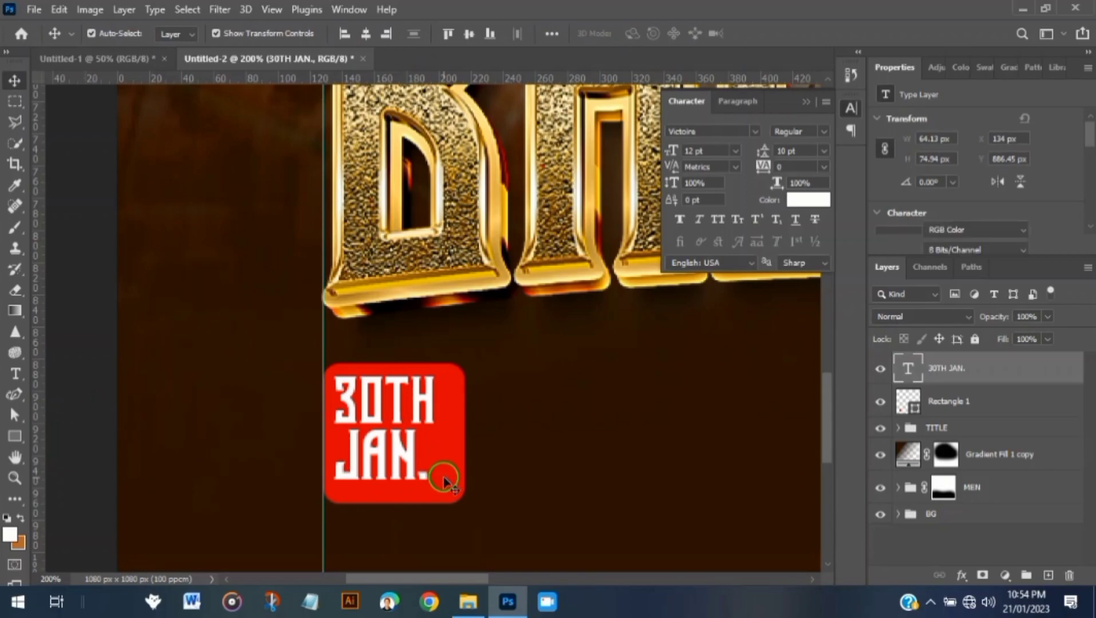
Shrink the red rectangle around the date text to 70 × 77 px, keeping its upper-left corner in place
{"action": "left_click_drag", "start_coordinate": [449, 483], "coordinate": [1, 386]}
{"action": "left_click", "coordinate": [15, 433]}
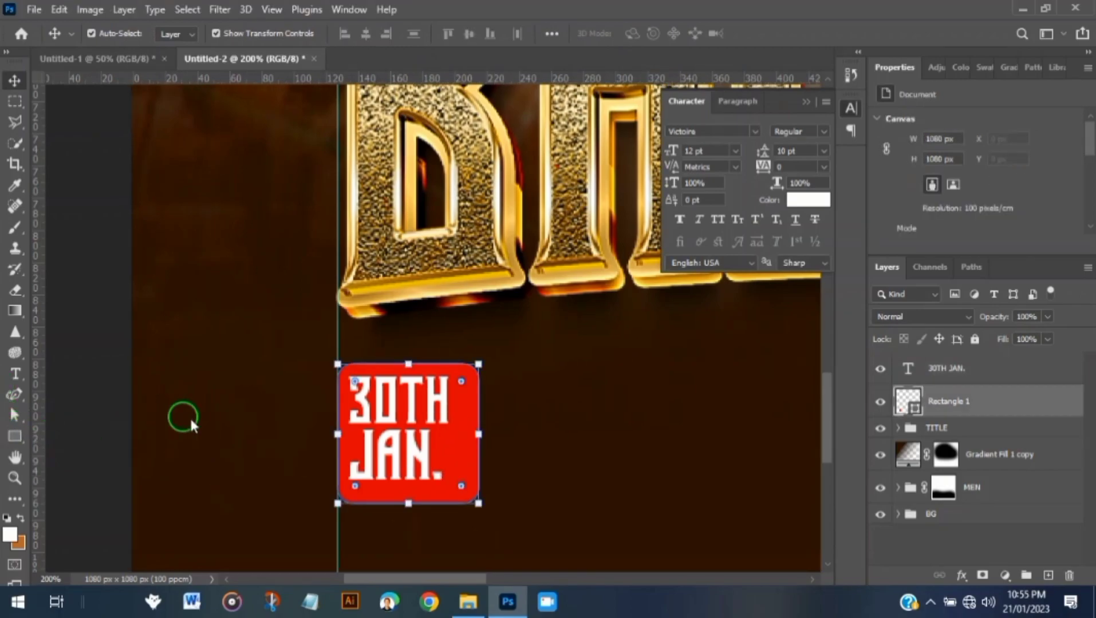
{"action": "left_click_drag", "start_coordinate": [480, 443], "coordinate": [452, 433]}
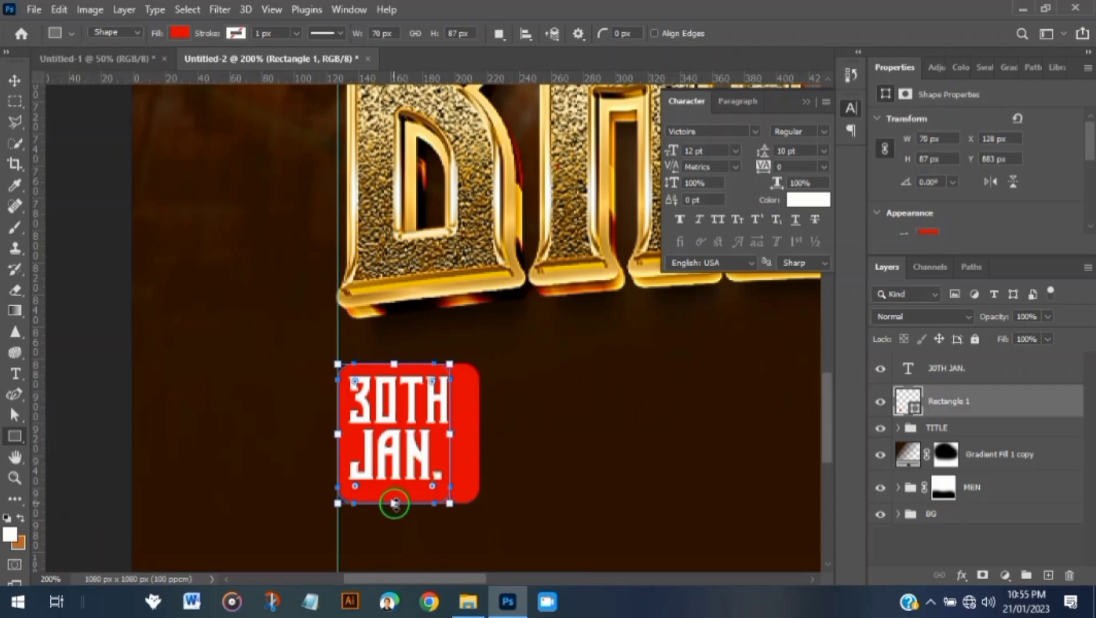
{"action": "left_click_drag", "start_coordinate": [395, 504], "coordinate": [394, 488]}
Nudge the 30TH JAN. text slightly left and up to centre it within the resized red rectangle
{"action": "left_click", "coordinate": [14, 82]}
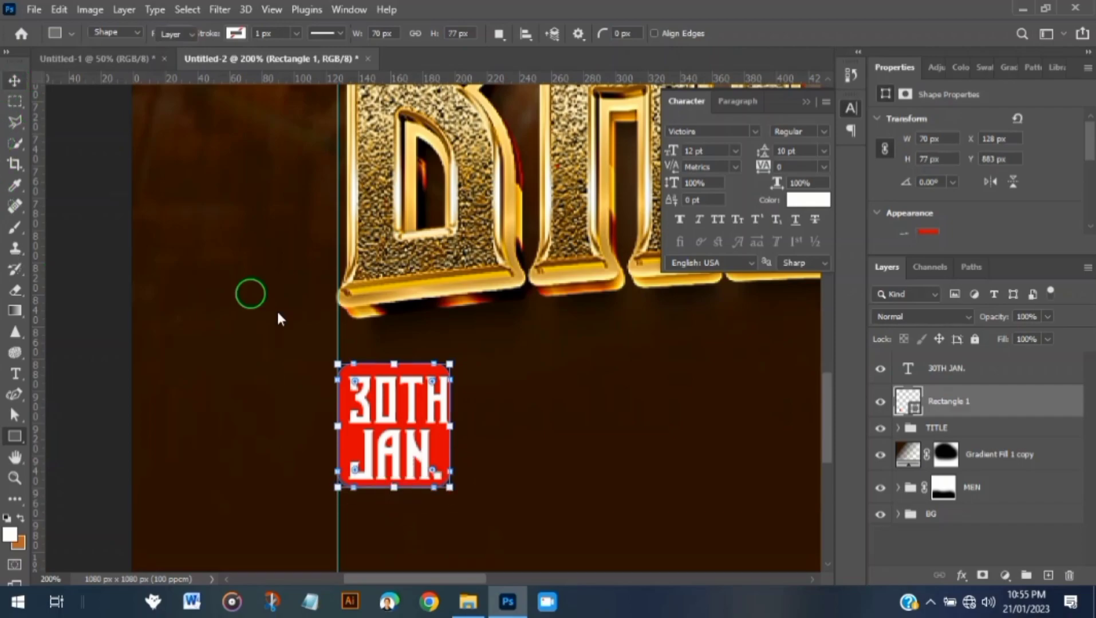
{"action": "left_click", "coordinate": [412, 440]}
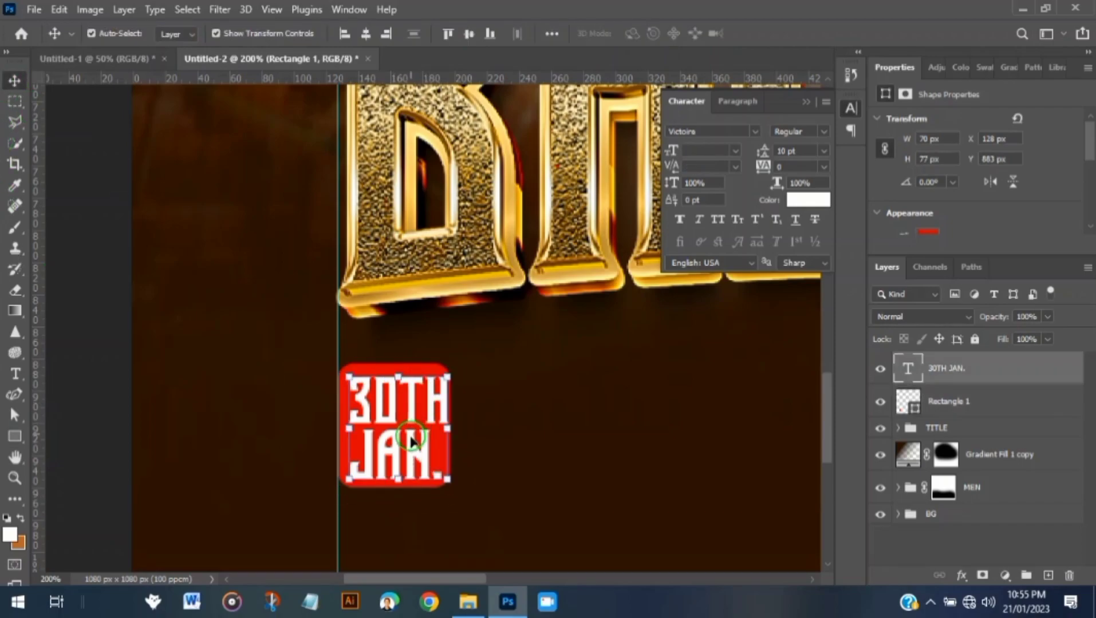
{"action": "key", "text": "Left"}
{"action": "key", "text": "Left"}
{"action": "key", "text": "Left"}
{"action": "key", "text": "Left"}
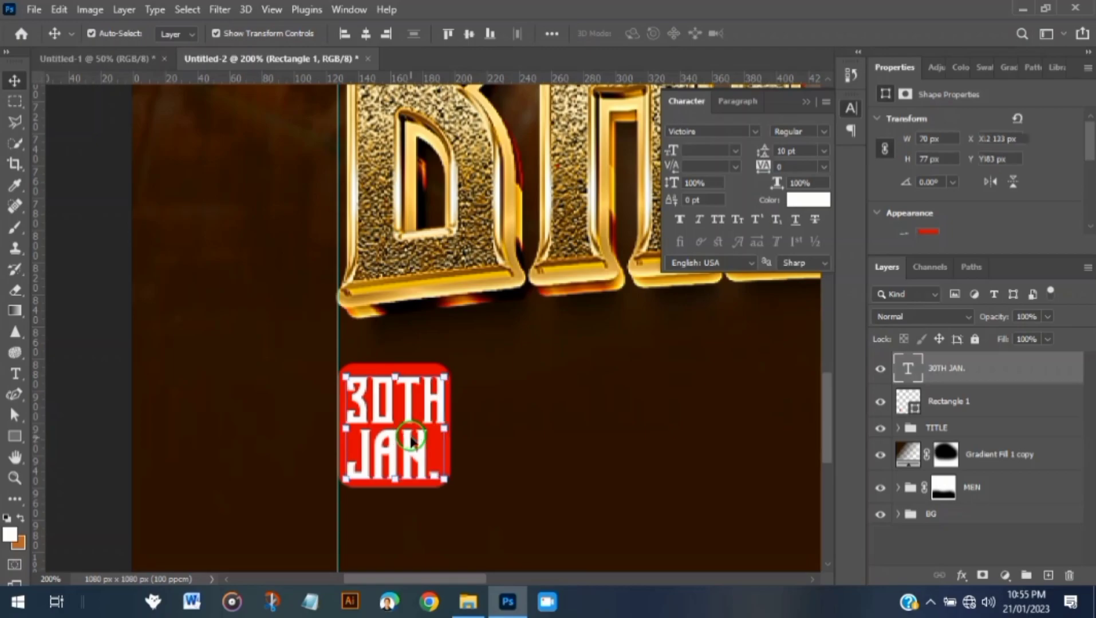
{"action": "key", "text": "Up"}
{"action": "key", "text": "Up"}
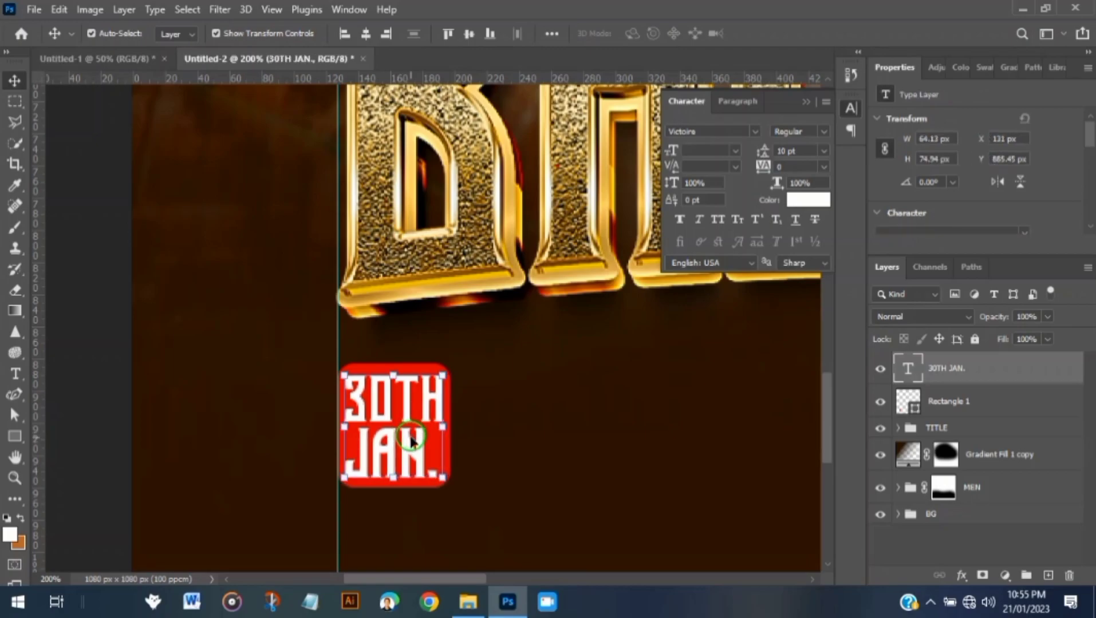
Copy the Envato Club Presents text from Untitled-1 into the flyer and centre it above the men's heads
{"action": "key", "text": "ctrl+0"}
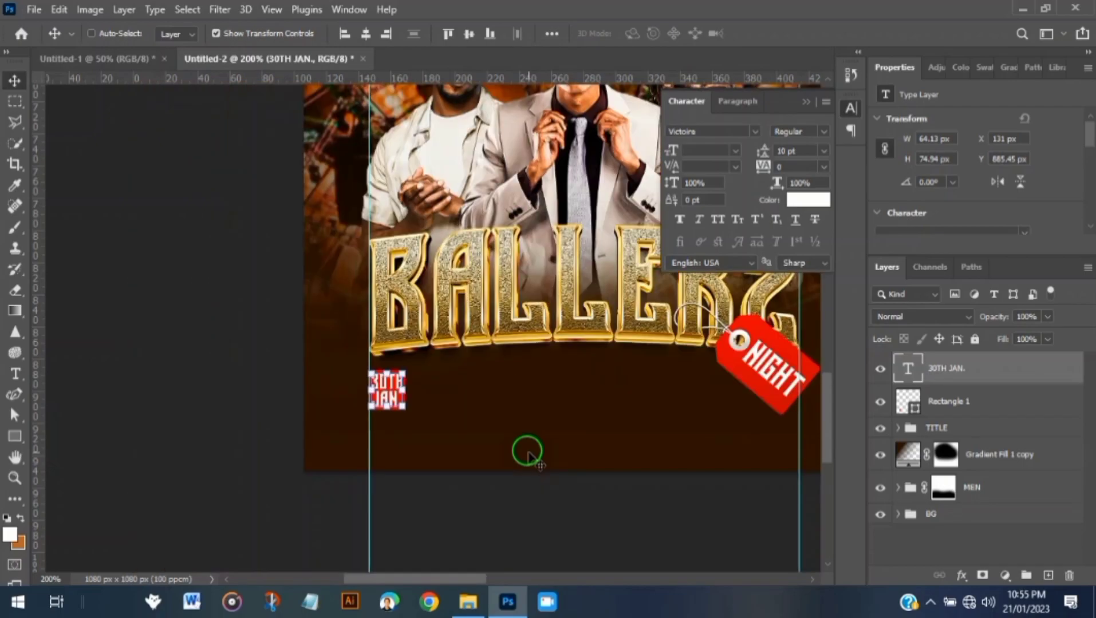
{"action": "key", "text": "ctrl+minus"}
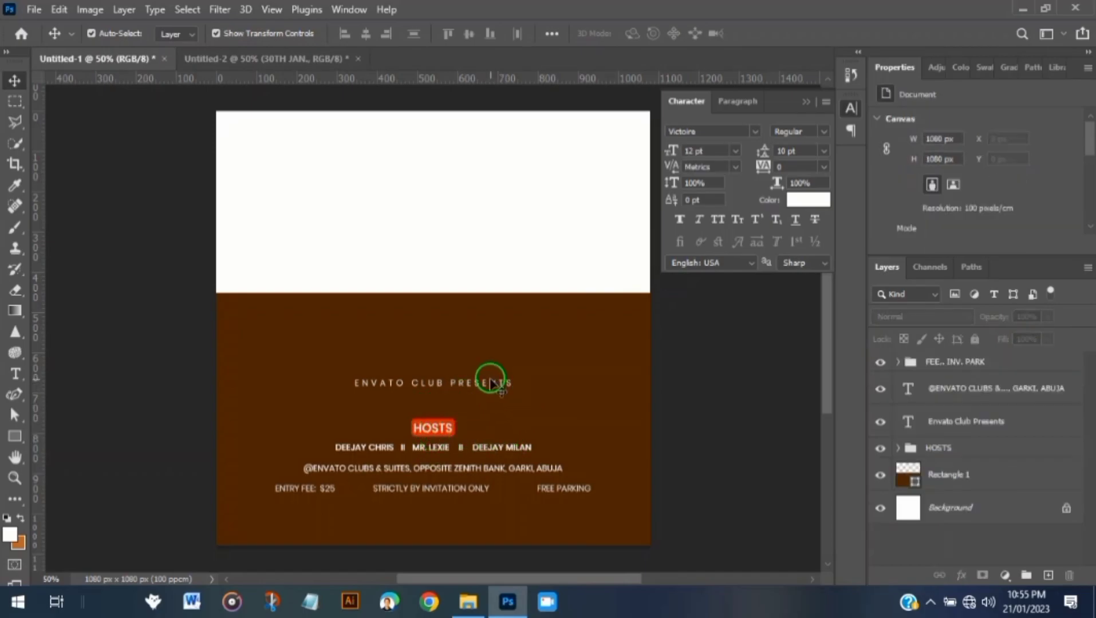
{"action": "left_click_drag", "start_coordinate": [490, 380], "coordinate": [463, 182]}
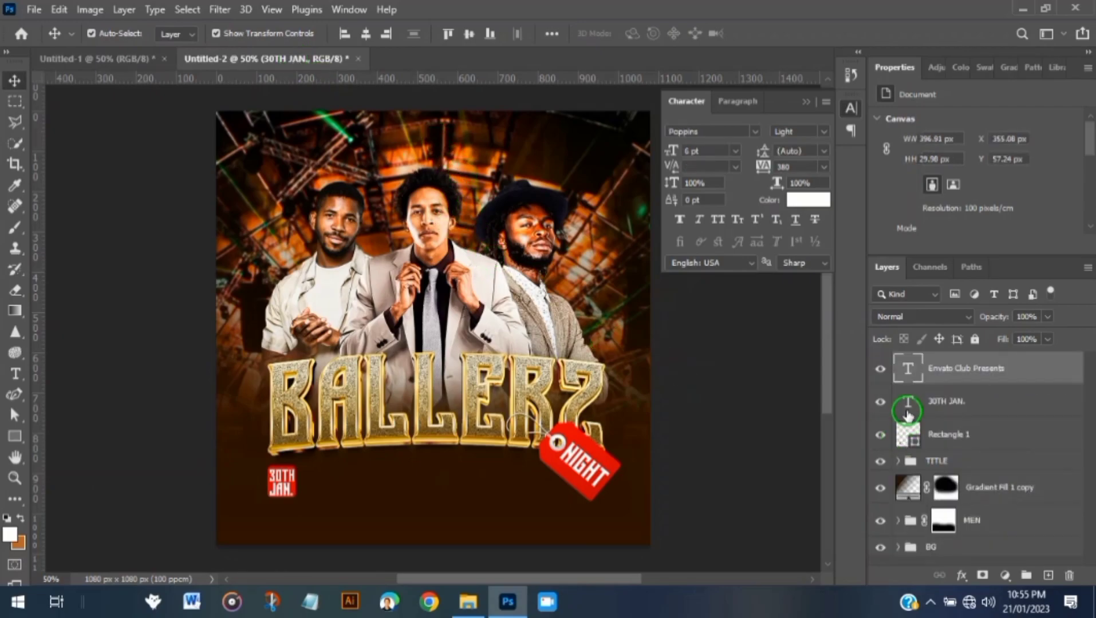
{"action": "left_click_drag", "start_coordinate": [439, 146], "coordinate": [441, 156]}
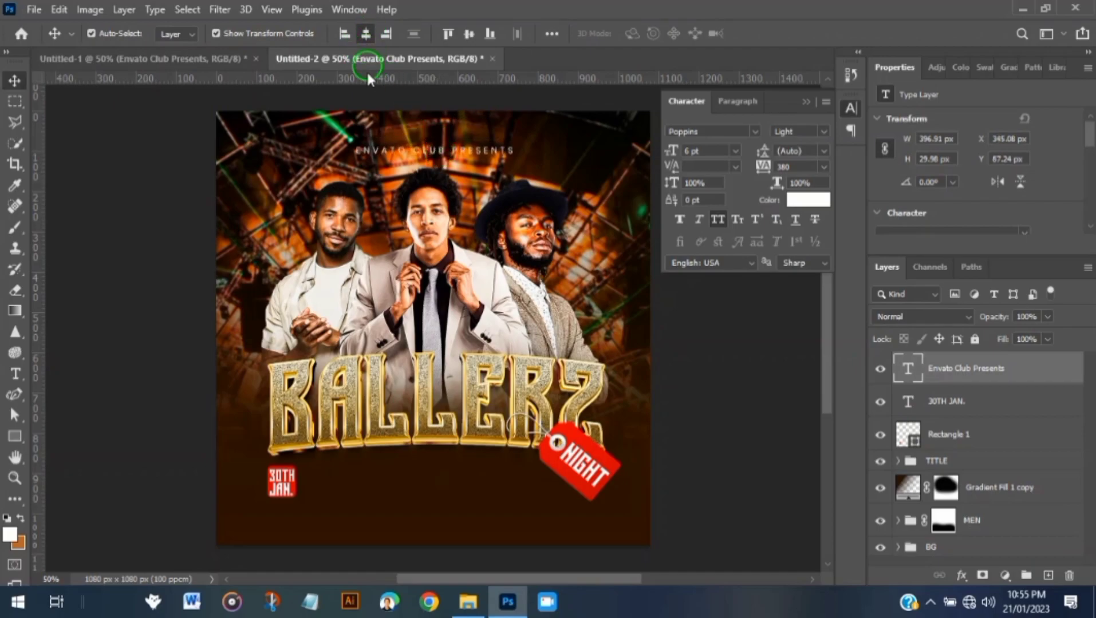
{"action": "left_click", "coordinate": [850, 109]}
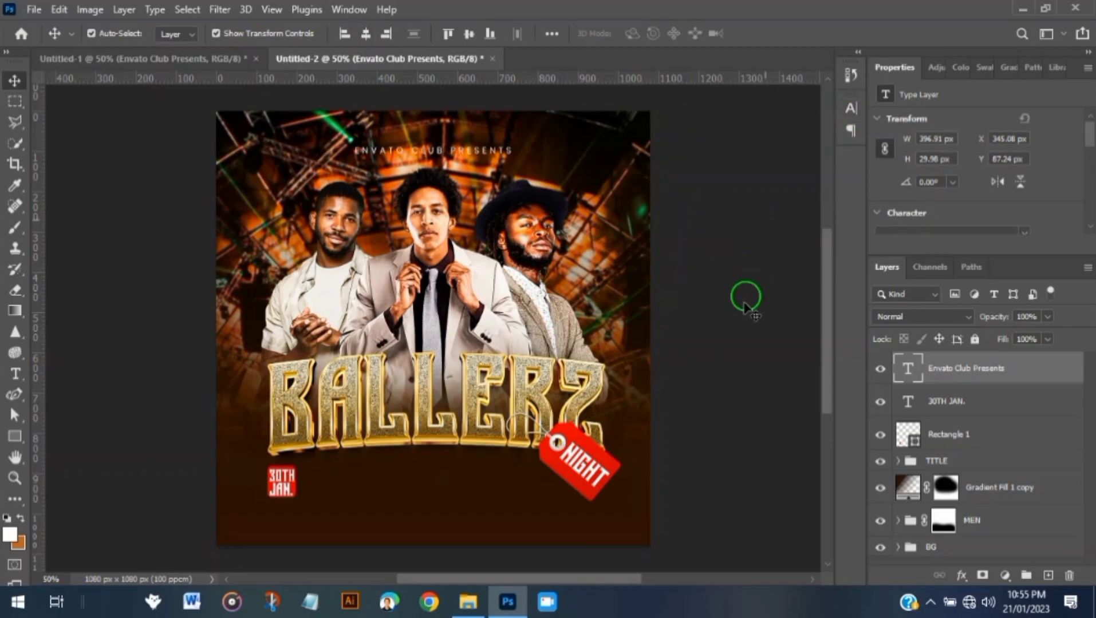
Copy the HOSTS group from Untitled-1 into the flyer and place it centred below the BALLERZ title
{"action": "left_click", "coordinate": [145, 59]}
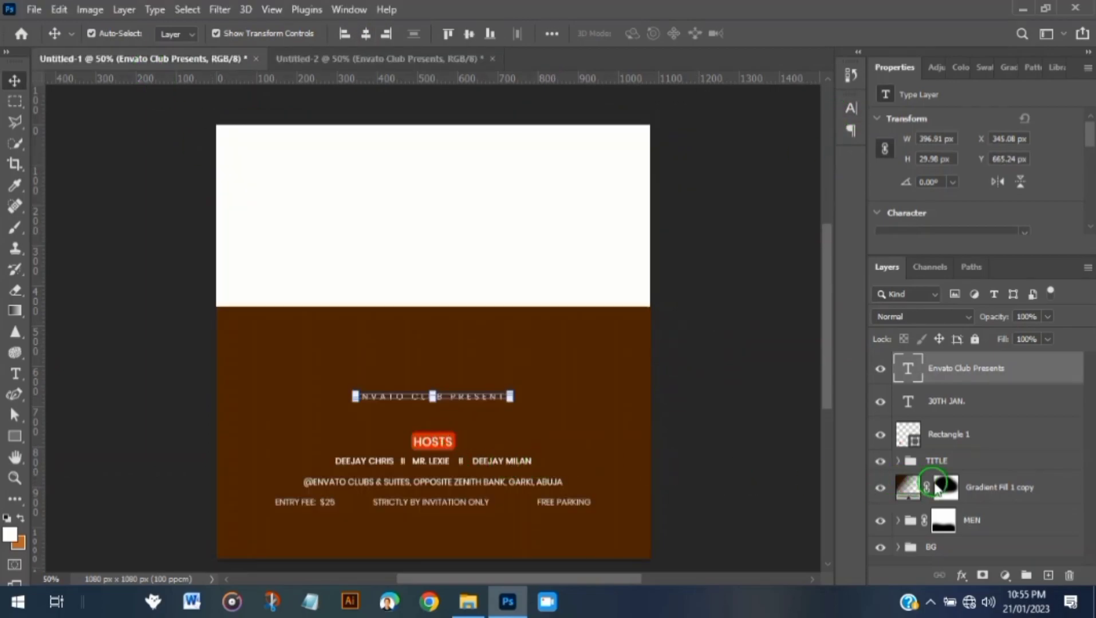
{"action": "left_click_drag", "start_coordinate": [960, 453], "coordinate": [457, 486]}
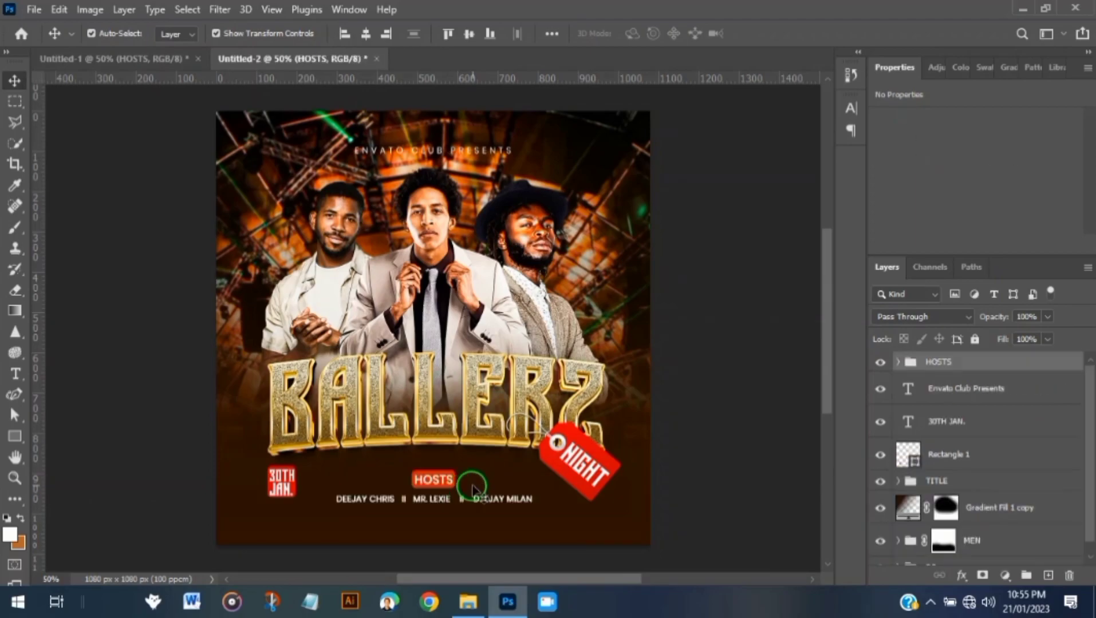
Place a horizontal guide along the date badge's upper edge and nudge the centred HOSTS group up to it
{"action": "left_click", "coordinate": [367, 34]}
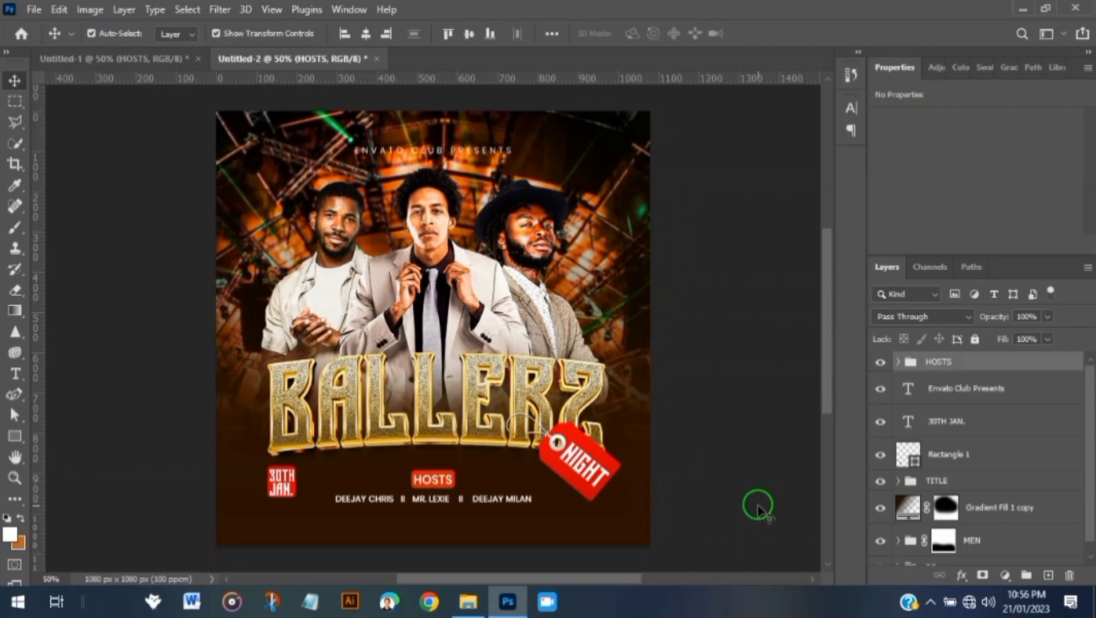
{"action": "left_click_drag", "start_coordinate": [426, 78], "coordinate": [447, 463]}
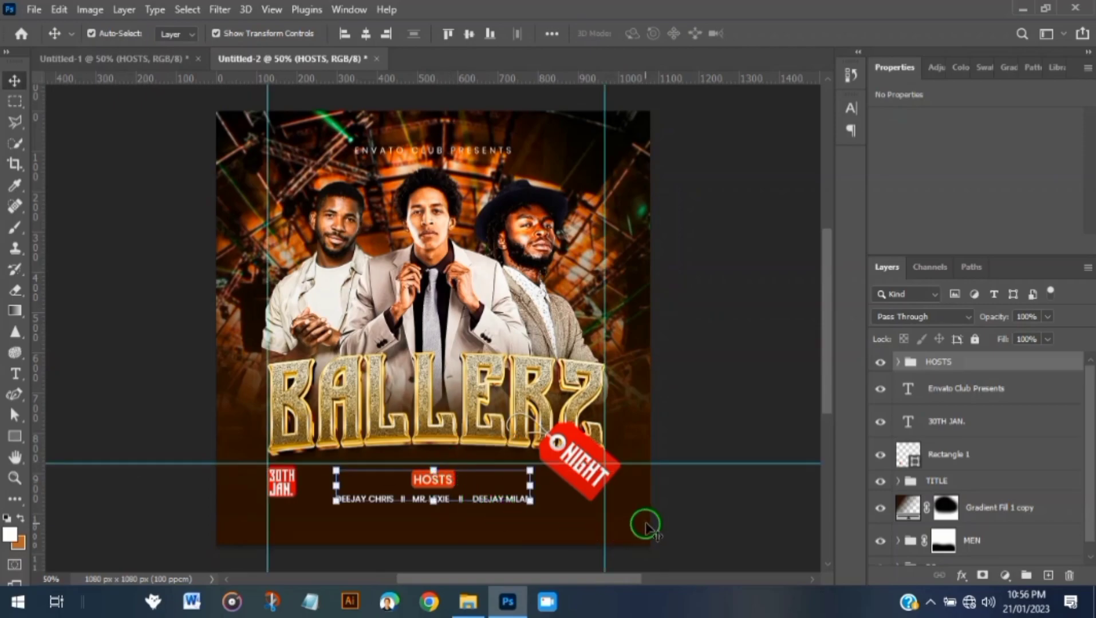
{"action": "key", "text": "Up"}
{"action": "key", "text": "Up"}
{"action": "key", "text": "Up"}
{"action": "key", "text": "Up"}
{"action": "key", "text": "Up"}
{"action": "key", "text": "Up"}
{"action": "key", "text": "Up"}
{"action": "key", "text": "Up"}
{"action": "key", "text": "Up"}
{"action": "key", "text": "Up"}
{"action": "key", "text": "Up"}
{"action": "key", "text": "Up"}
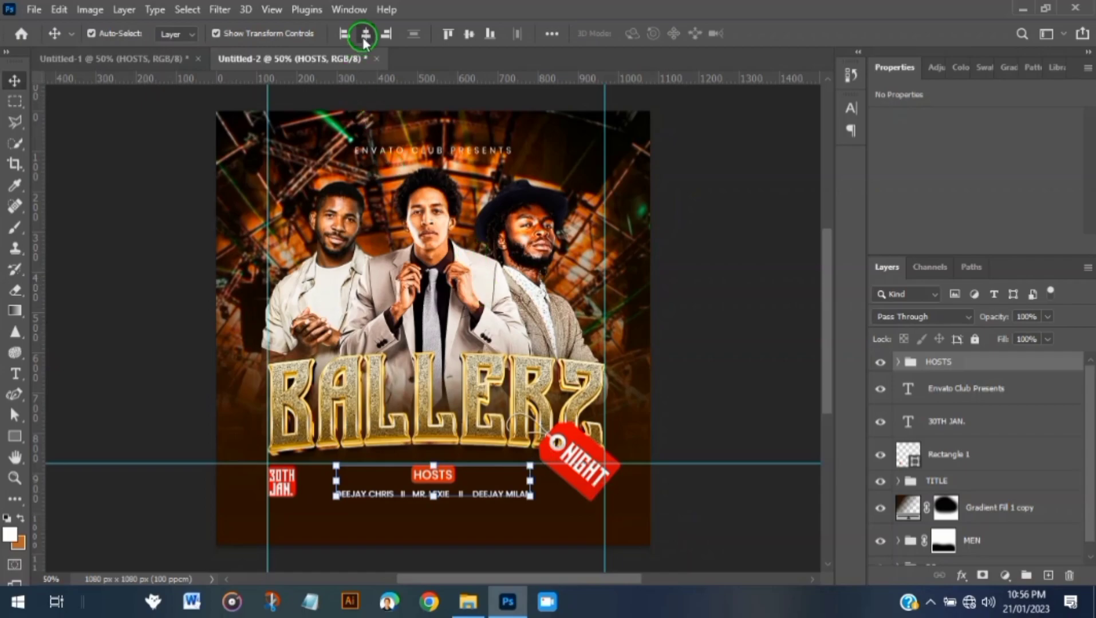
{"action": "left_click", "coordinate": [713, 385]}
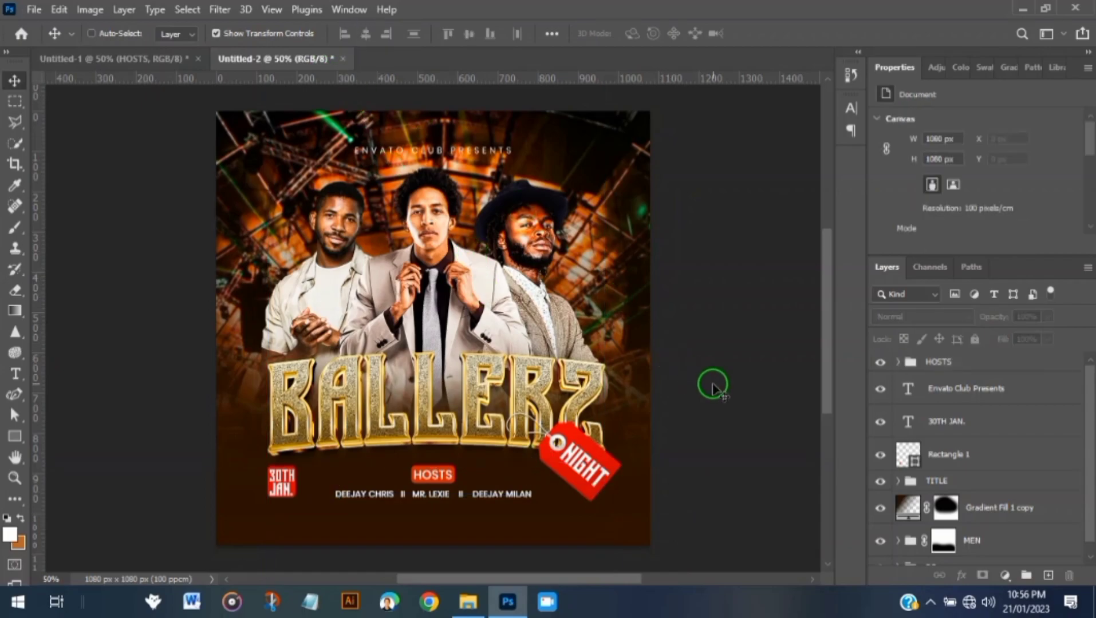
Examine the character settings of the host names line below the HOSTS label
{"action": "key", "text": "ctrl+plus"}
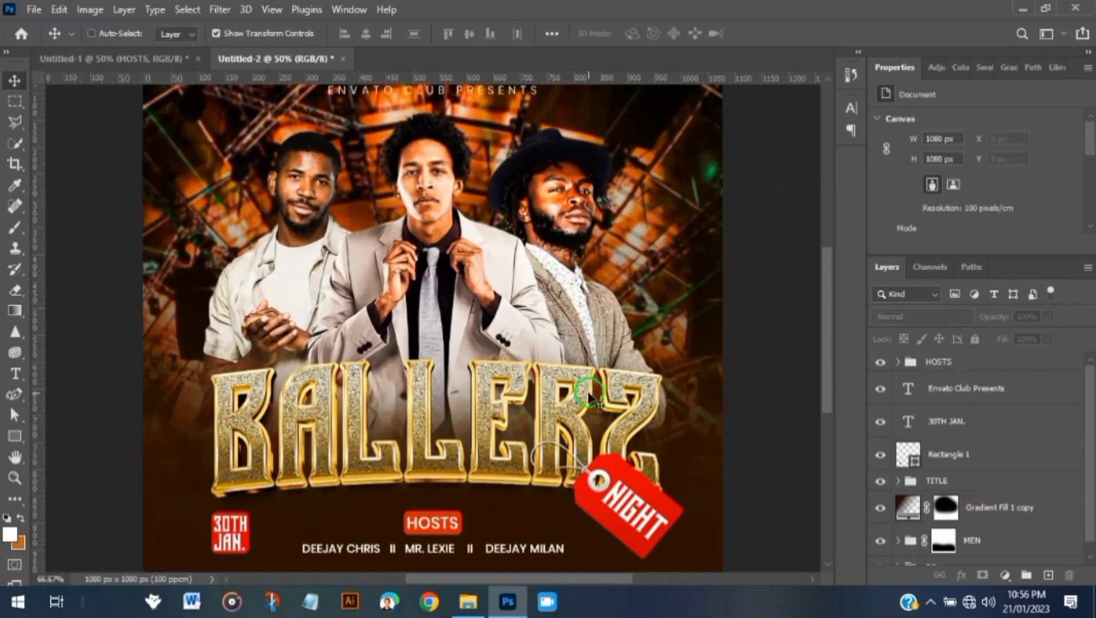
{"action": "scroll", "coordinate": [538, 369], "scroll_direction": "down", "scroll_amount": 4}
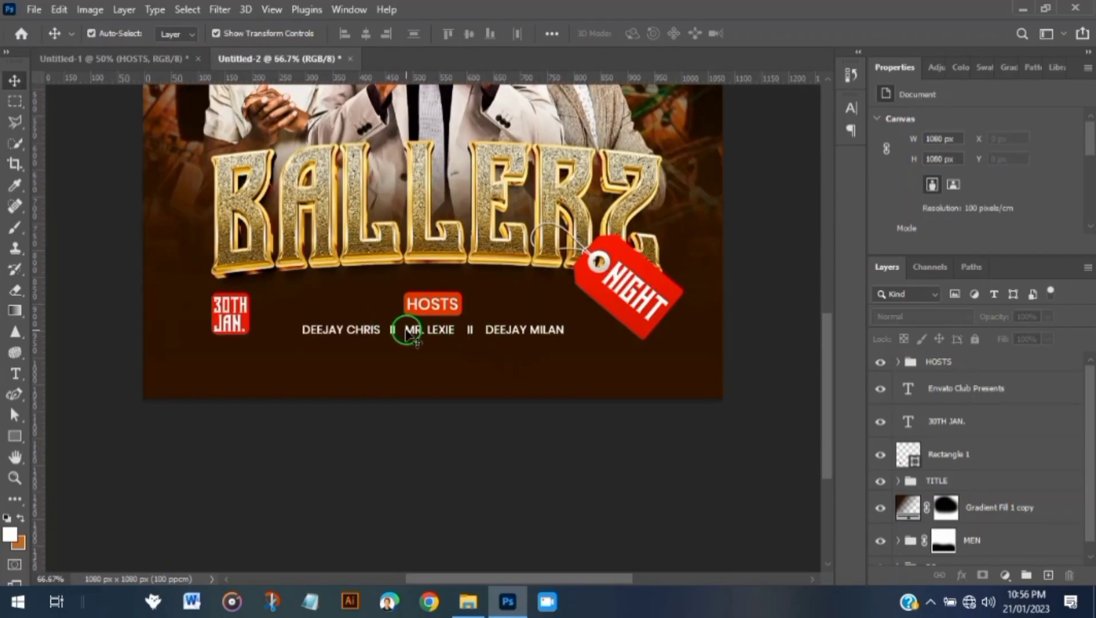
{"action": "left_click", "coordinate": [436, 331]}
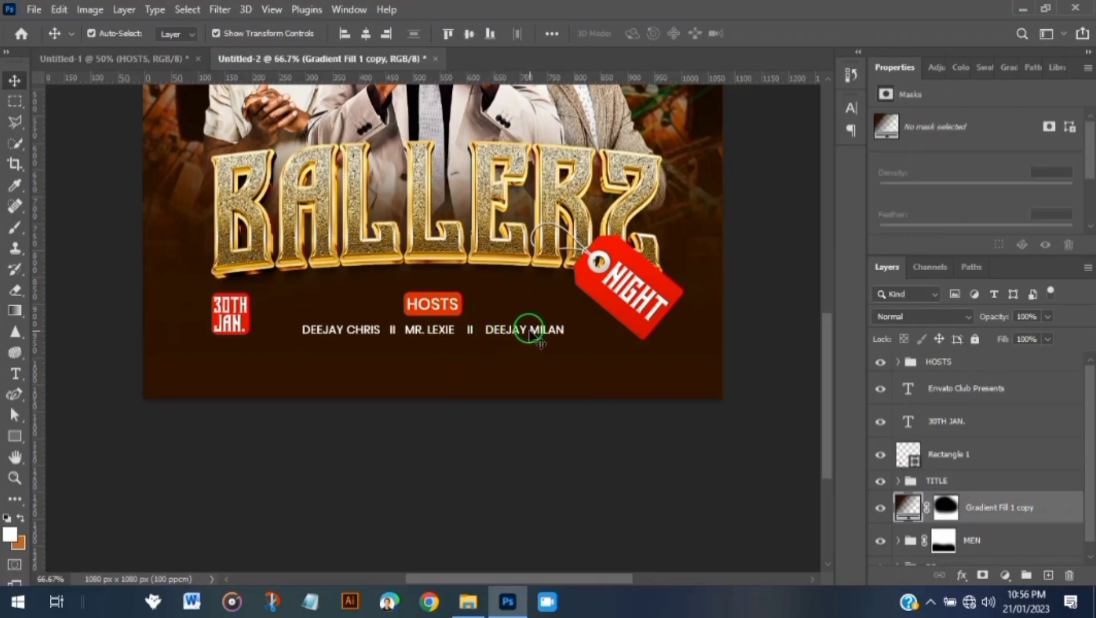
{"action": "left_click", "coordinate": [546, 331]}
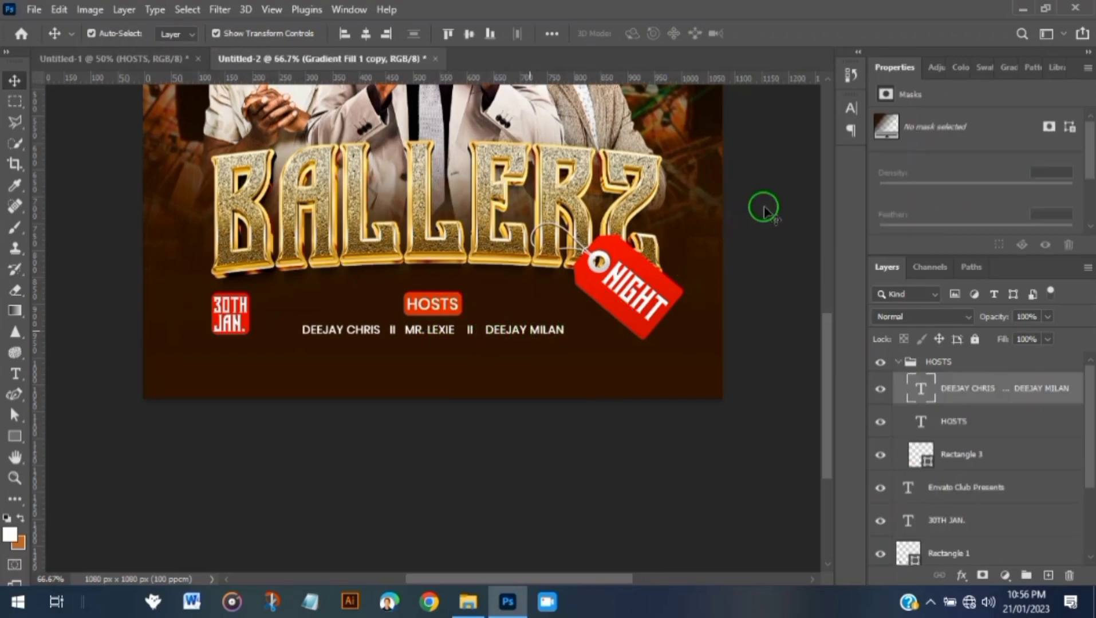
{"action": "left_click", "coordinate": [850, 110]}
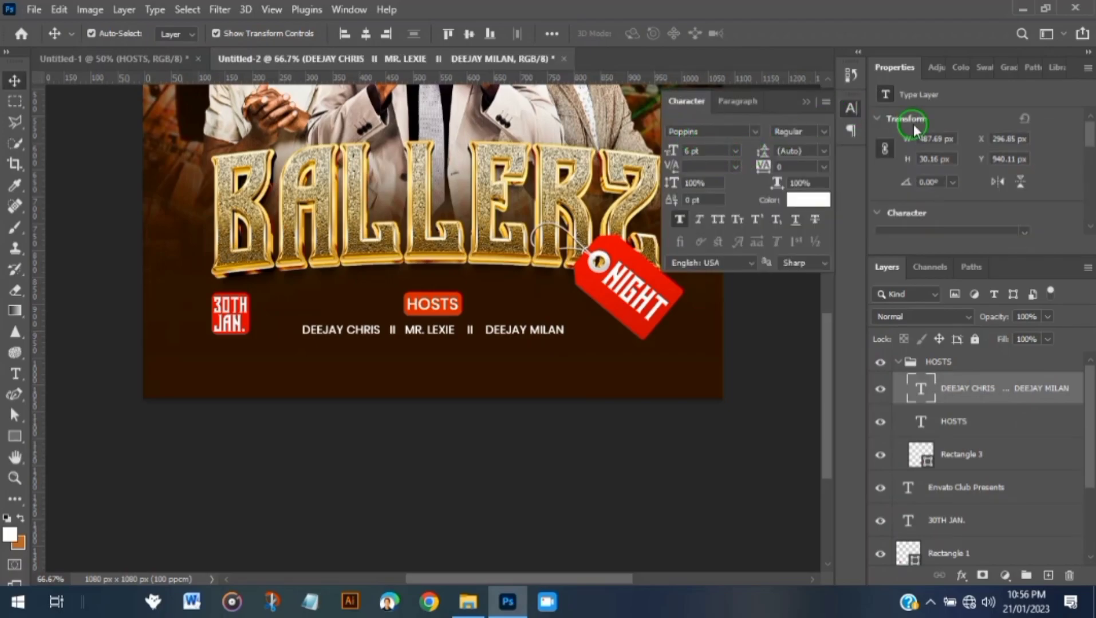
{"action": "left_click", "coordinate": [853, 114]}
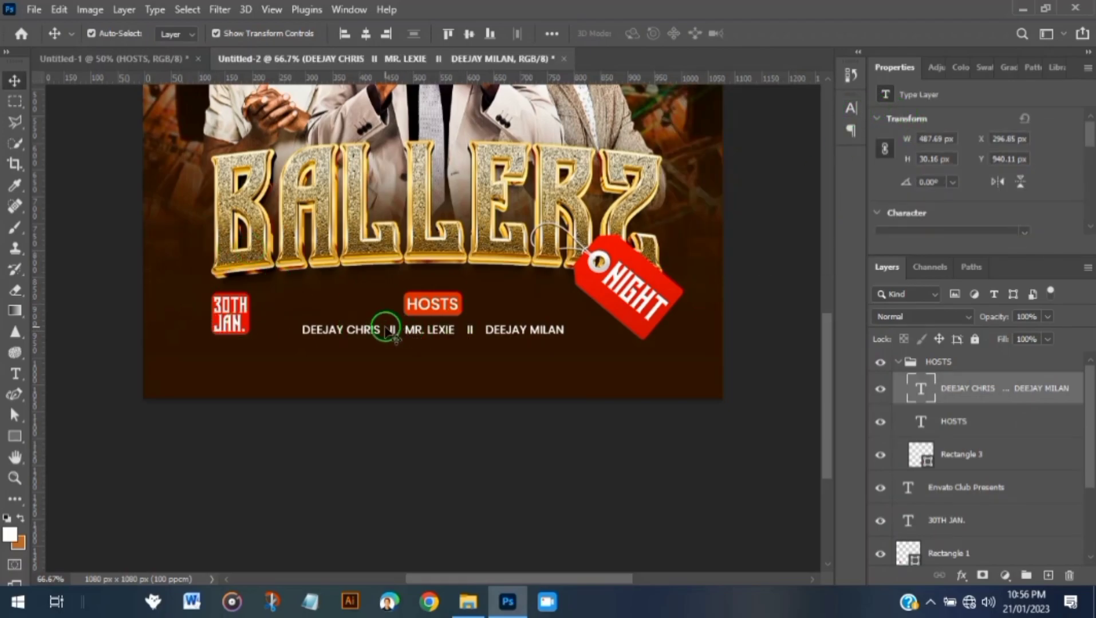
{"action": "scroll", "coordinate": [485, 342], "scroll_direction": "up", "scroll_amount": 5}
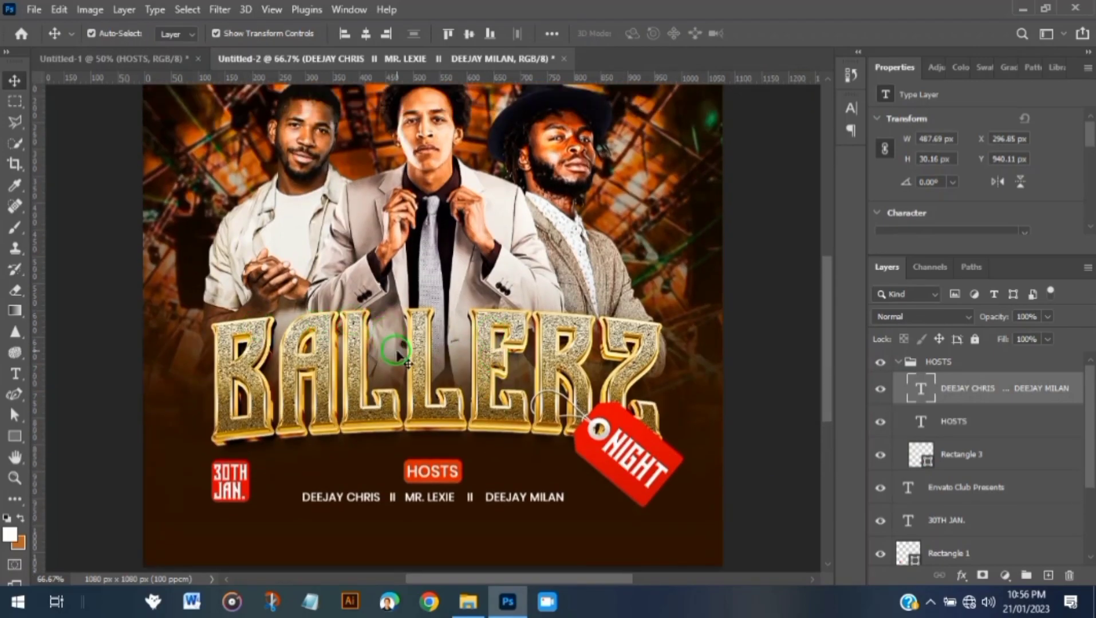
{"action": "scroll", "coordinate": [407, 349], "scroll_direction": "down", "scroll_amount": 2}
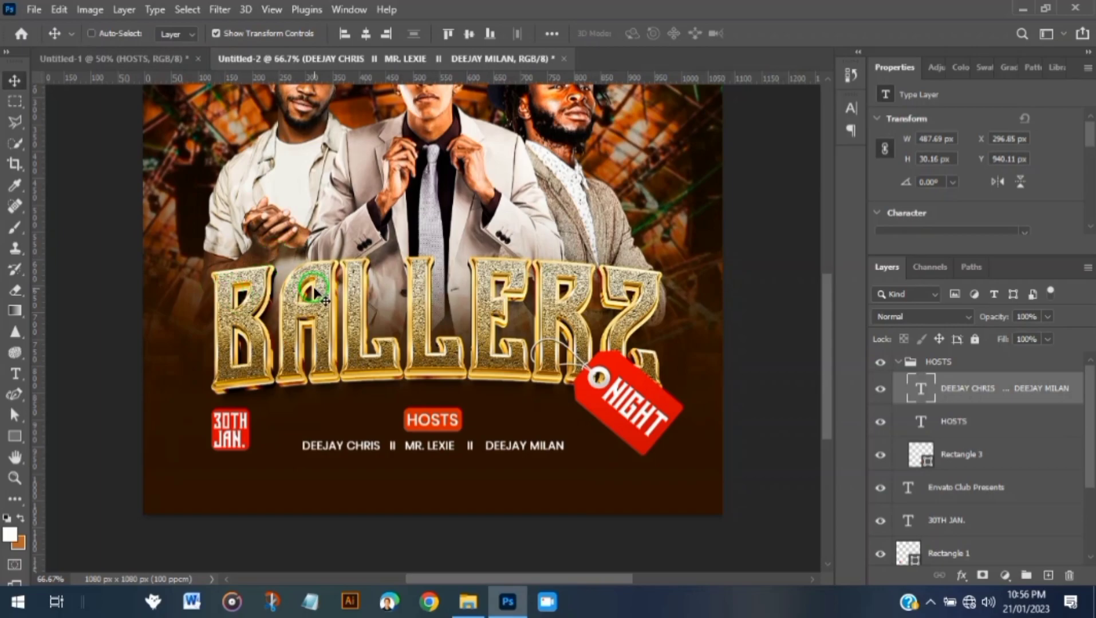
{"action": "left_click", "coordinate": [314, 292]}
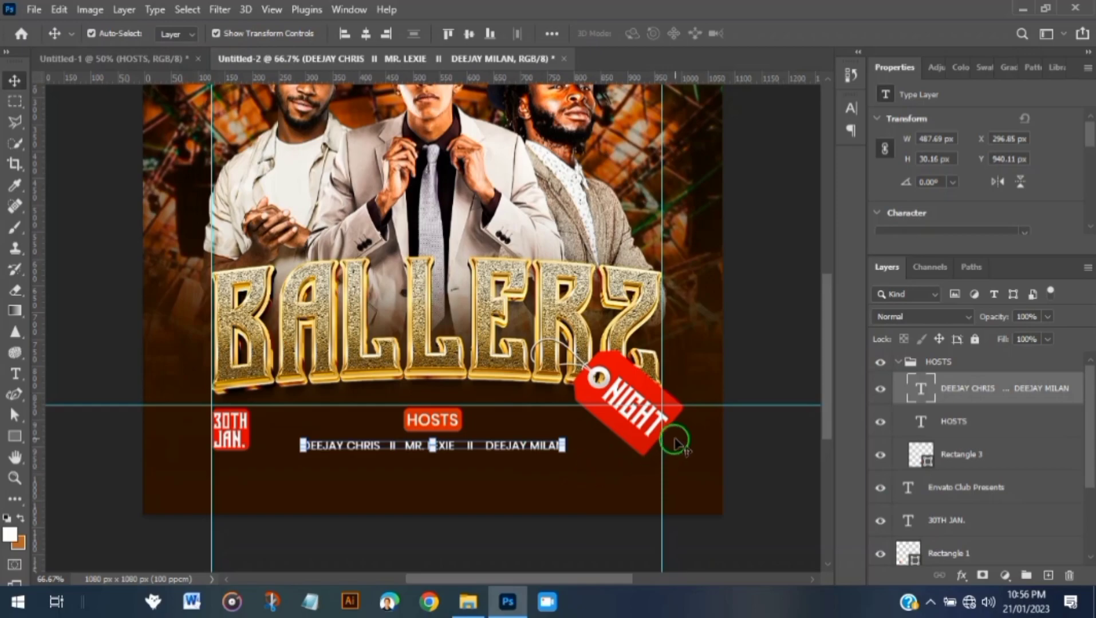
{"action": "left_click", "coordinate": [115, 58]}
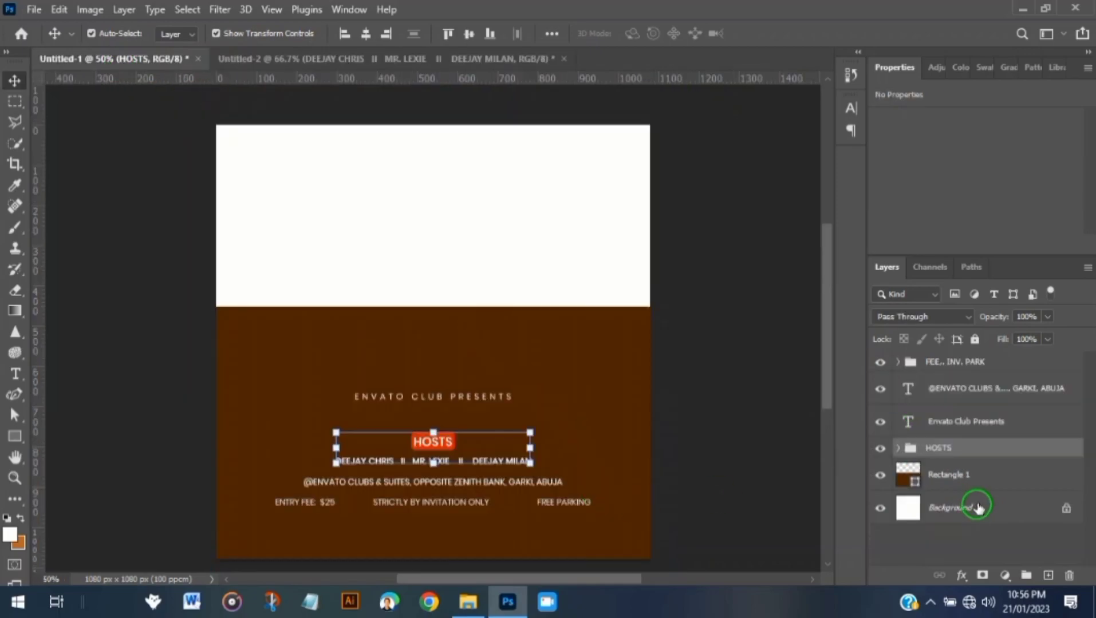
{"action": "left_click", "coordinate": [962, 423]}
{"action": "left_click_drag", "start_coordinate": [966, 389], "coordinate": [375, 479]}
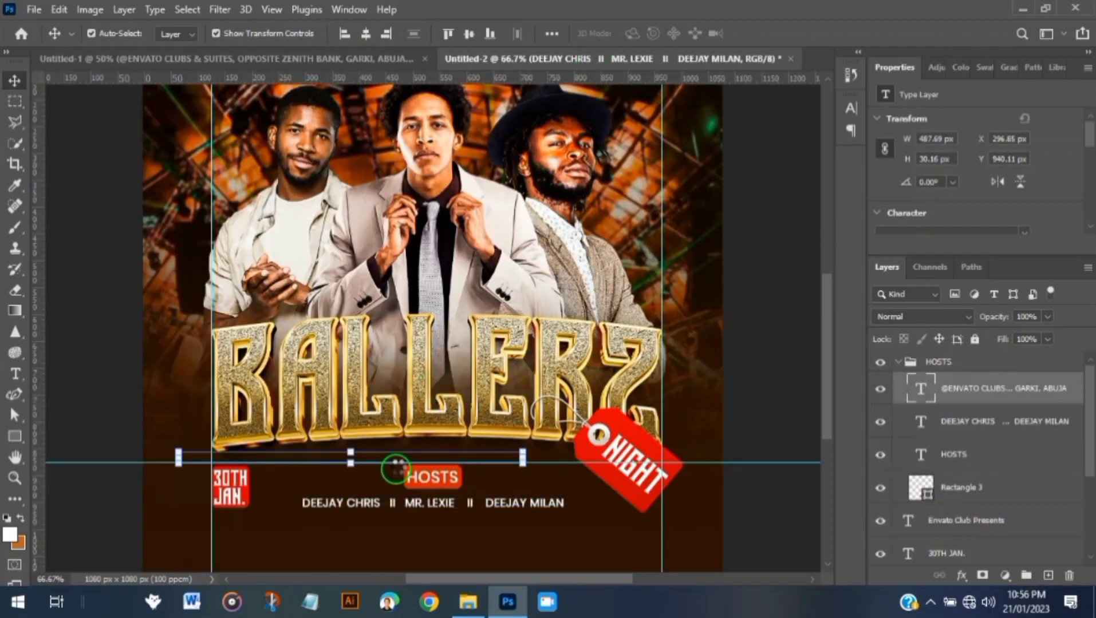
{"action": "scroll", "coordinate": [504, 471], "scroll_direction": "down", "scroll_amount": 1}
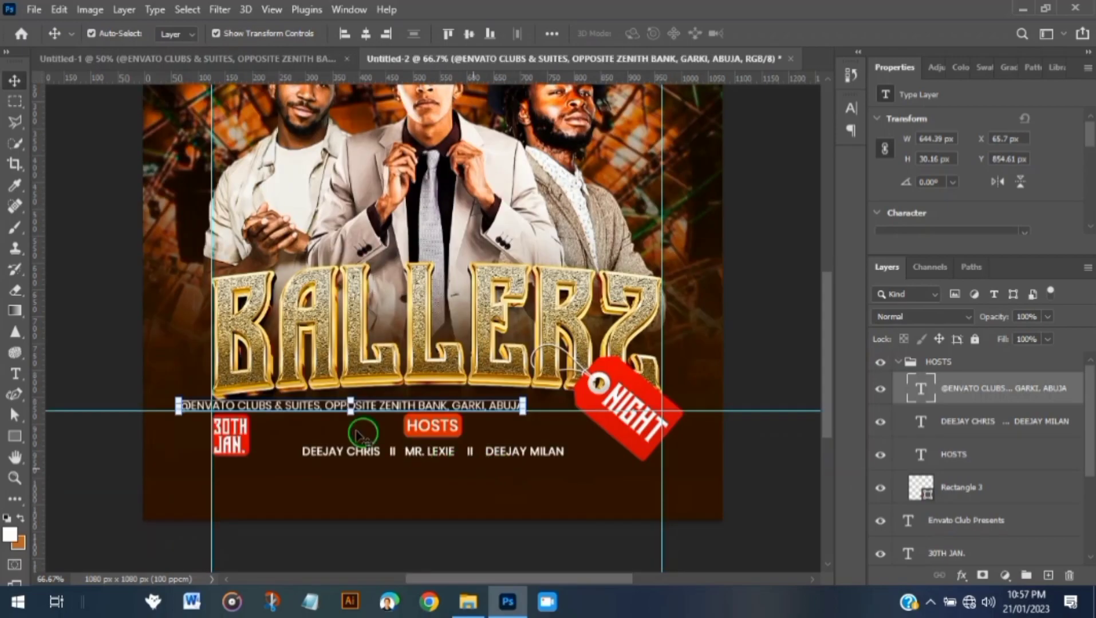
{"action": "left_click_drag", "start_coordinate": [293, 407], "coordinate": [375, 479]}
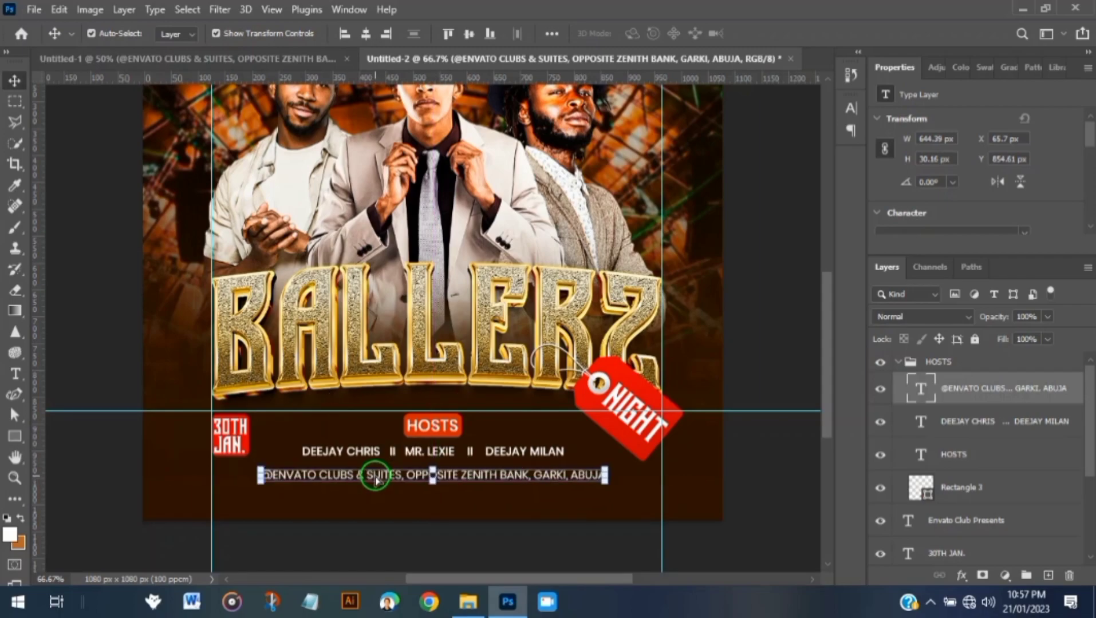
{"action": "key", "text": "Up"}
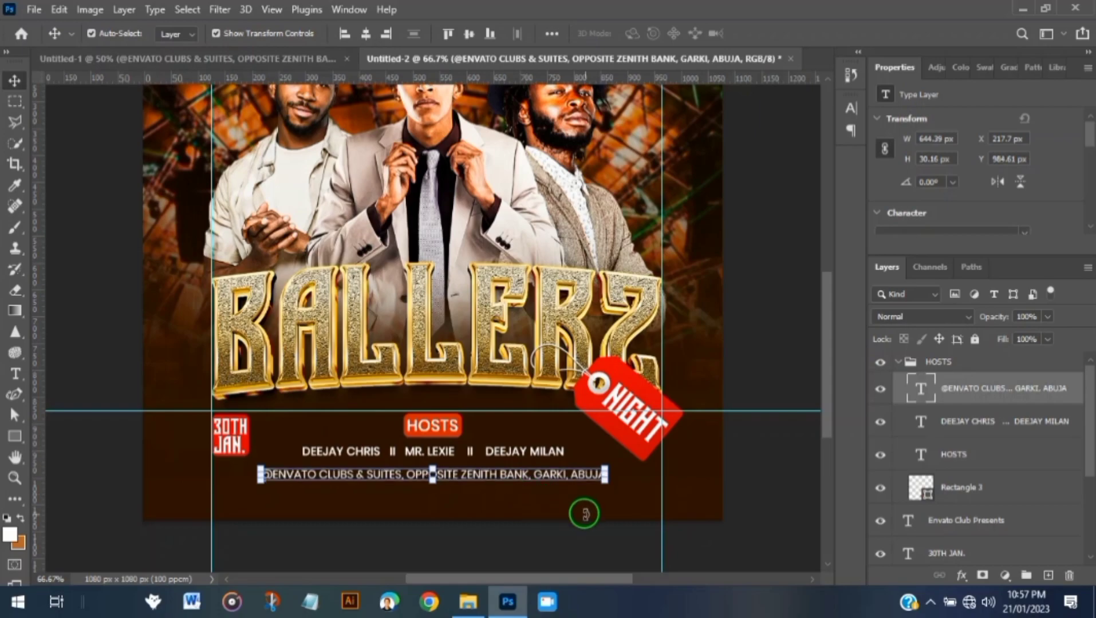
Copy the FEE,. INV. PARK group from Untitled-1 into the lower part of the flyer
{"action": "left_click", "coordinate": [230, 60]}
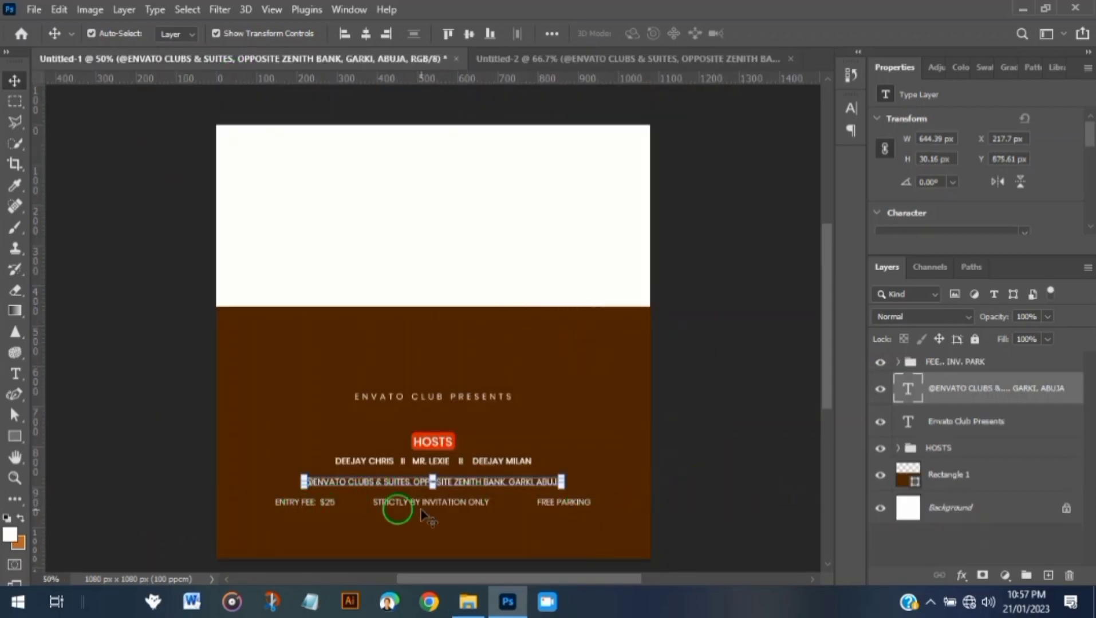
{"action": "left_click_drag", "start_coordinate": [901, 314], "coordinate": [436, 501]}
{"action": "scroll", "coordinate": [465, 423], "scroll_direction": "down", "scroll_amount": 3}
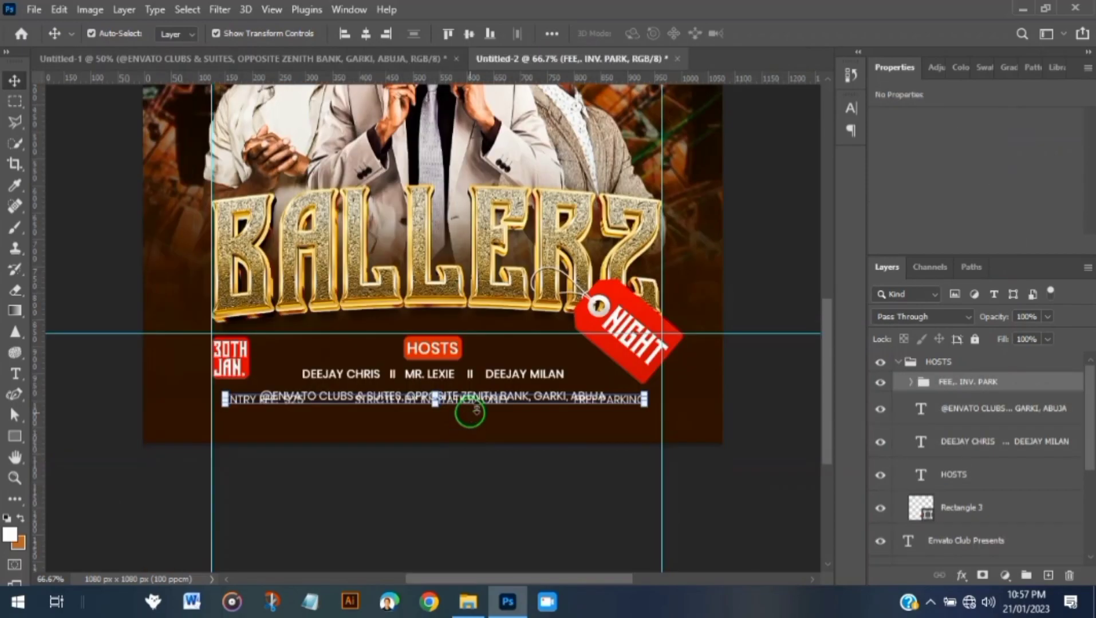
Move the FEE,. INV. PARK group straight down until its text line sits clear below the venue line
{"action": "key", "text": "Down"}
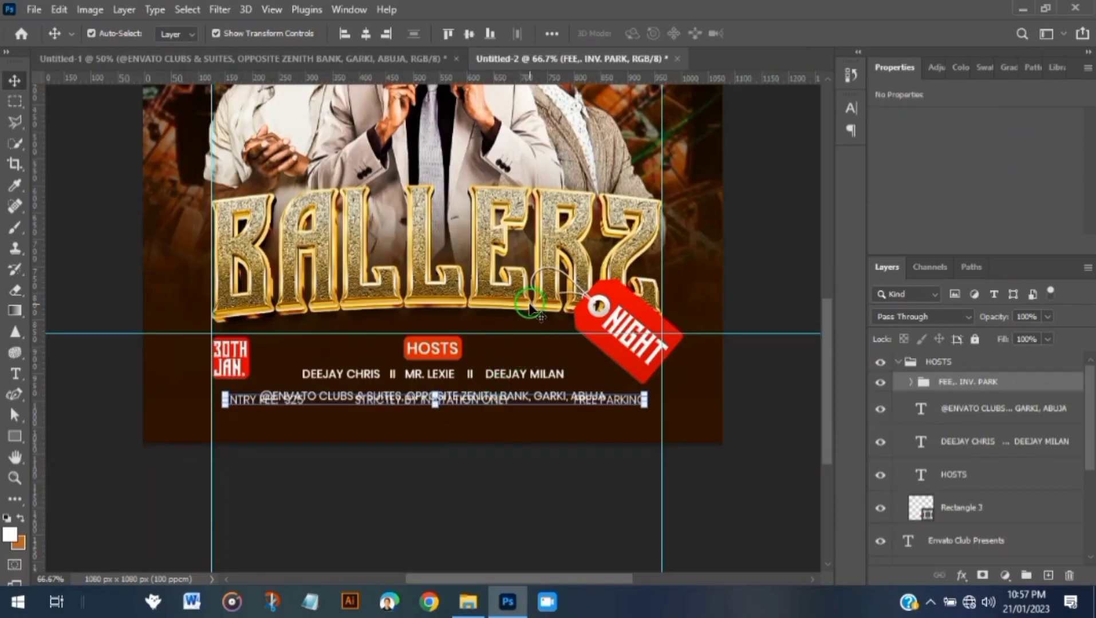
{"action": "key", "text": "Down"}
{"action": "key", "text": "Down"}
{"action": "key", "text": "Down"}
{"action": "key", "text": "Down"}
{"action": "key", "text": "Down"}
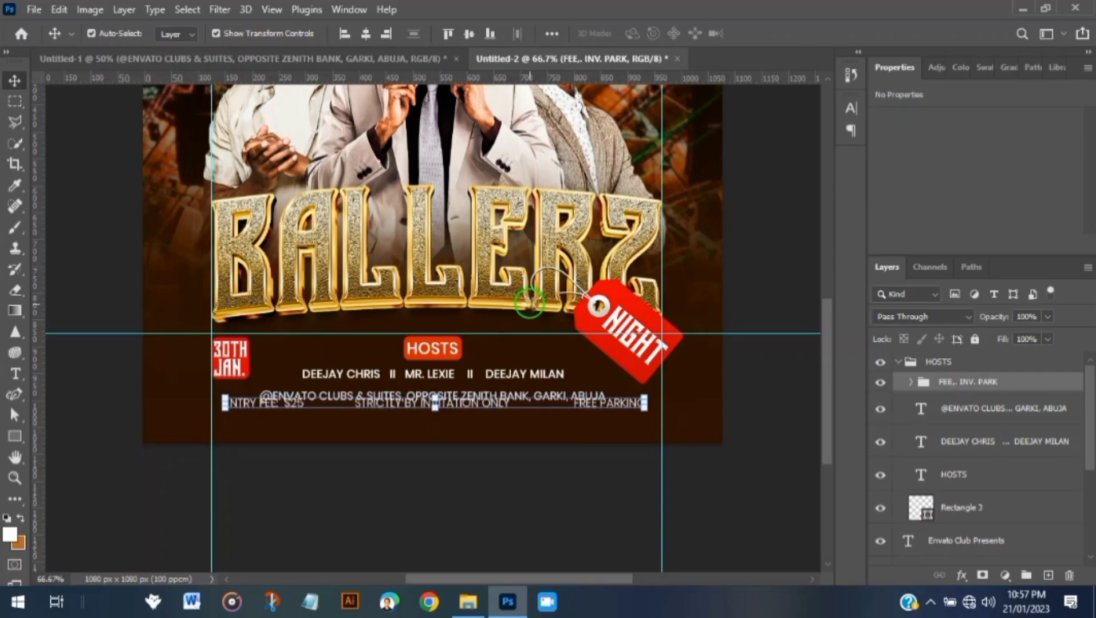
{"action": "key", "text": "Down"}
{"action": "key", "text": "Down"}
{"action": "key", "text": "Down"}
{"action": "key", "text": "ctrl"}
{"action": "key", "text": "ctrl+t"}
{"action": "key", "text": "Down"}
{"action": "key", "text": "Down"}
{"action": "key", "text": "Down"}
{"action": "key", "text": "Down"}
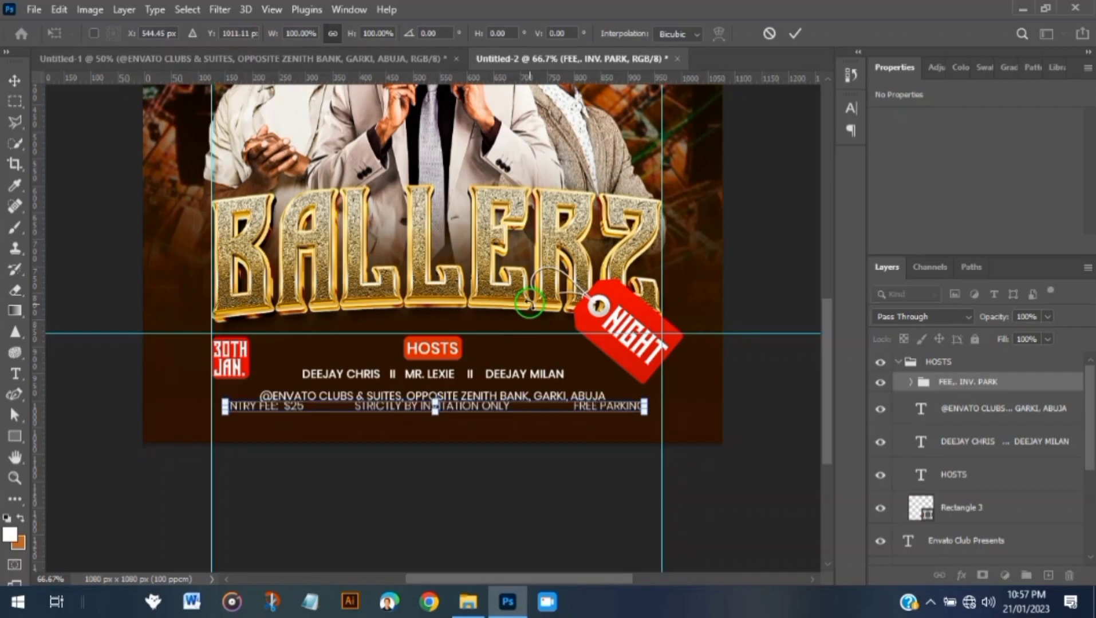
{"action": "key", "text": "Down"}
{"action": "key", "text": "Down"}
{"action": "key", "text": "Down"}
{"action": "key", "text": "Down"}
{"action": "key", "text": "Down"}
{"action": "key", "text": "Down"}
{"action": "key", "text": "Down"}
{"action": "key", "text": "Down"}
{"action": "key", "text": "Down"}
{"action": "key", "text": "Down"}
{"action": "key", "text": "Down"}
{"action": "key", "text": "Down"}
{"action": "key", "text": "Down"}
{"action": "key", "text": "Down"}
{"action": "key", "text": "Down"}
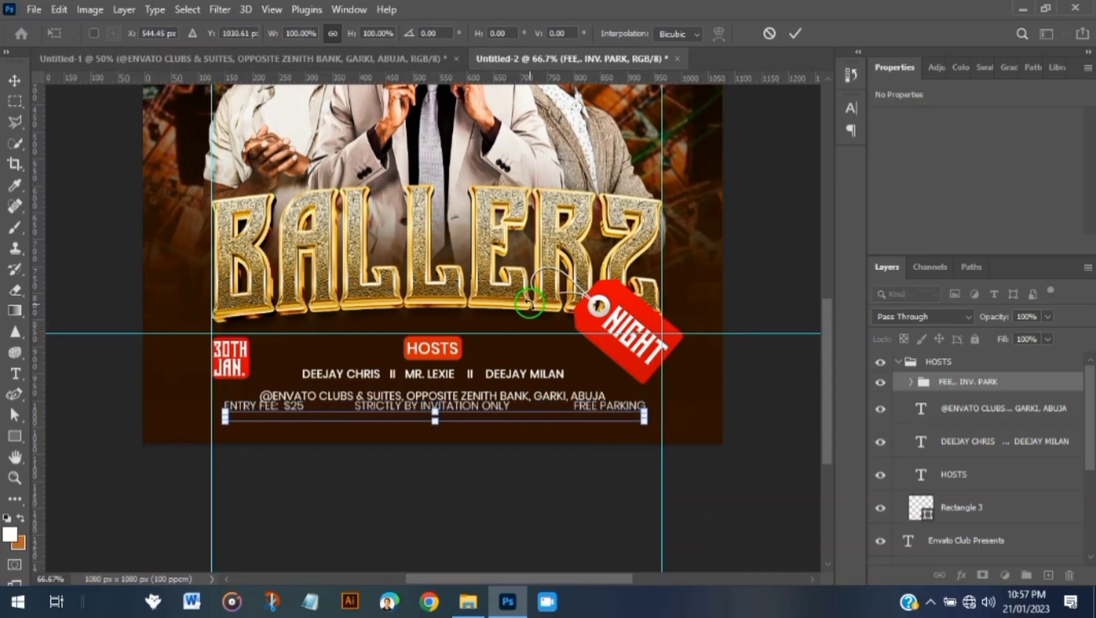
{"action": "left_click", "coordinate": [804, 28]}
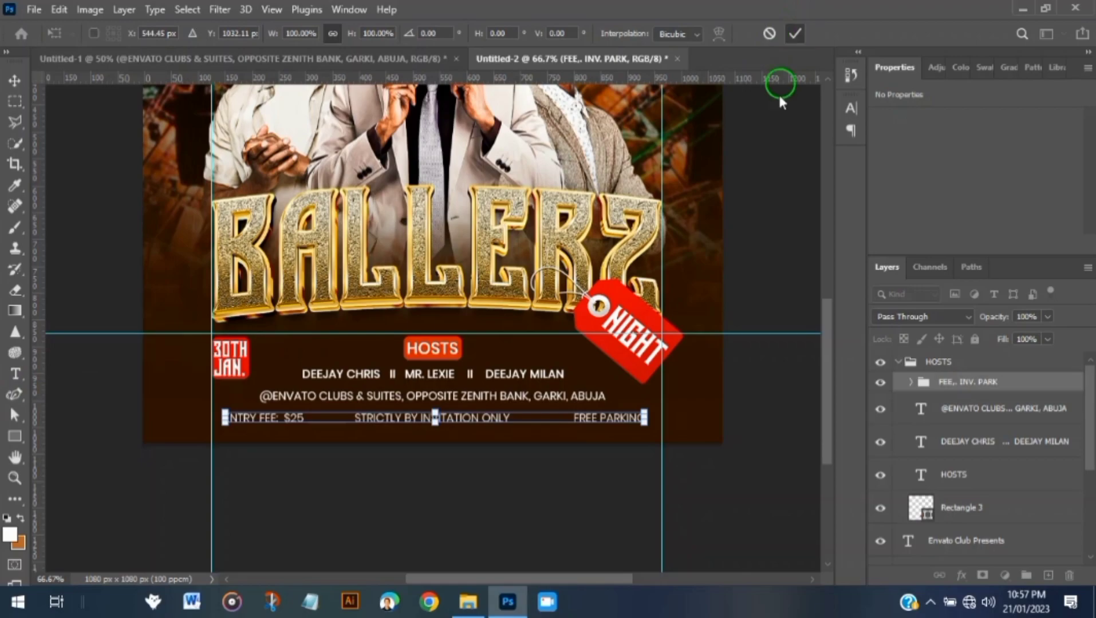
Align ENTRY FEE: $25 to the left guide and FREE PARKING to the right guide, with STRICTLY BY INVITATION ONLY centred
{"action": "left_click", "coordinate": [744, 507]}
{"action": "left_click_drag", "start_coordinate": [602, 421], "coordinate": [624, 422]}
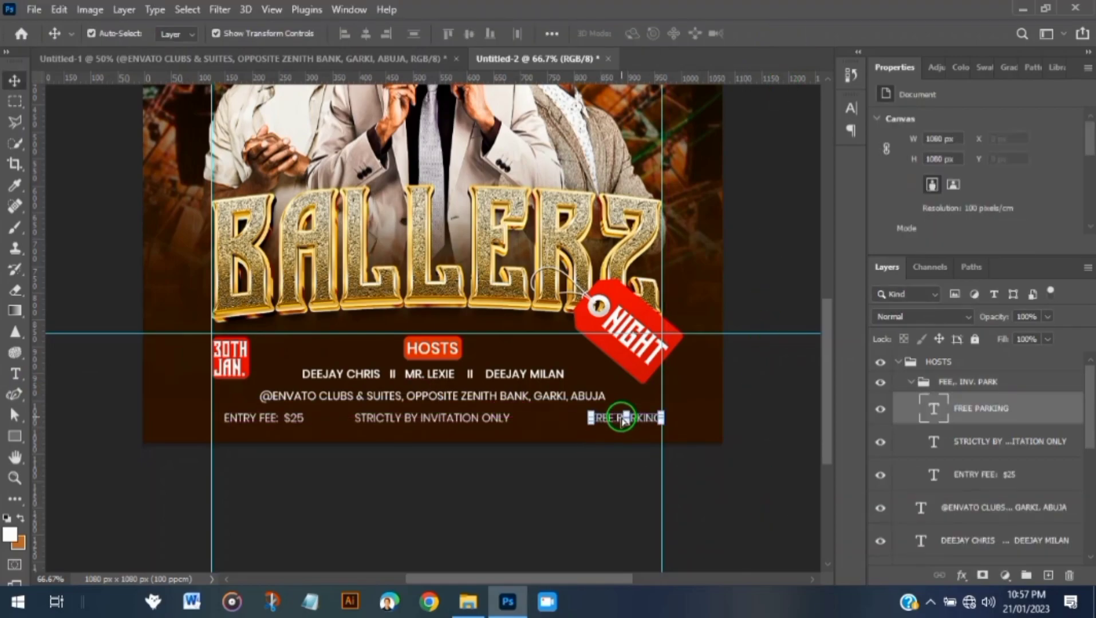
{"action": "left_click", "coordinate": [277, 420], "text": "shift"}
{"action": "left_click_drag", "start_coordinate": [277, 421], "coordinate": [271, 423]}
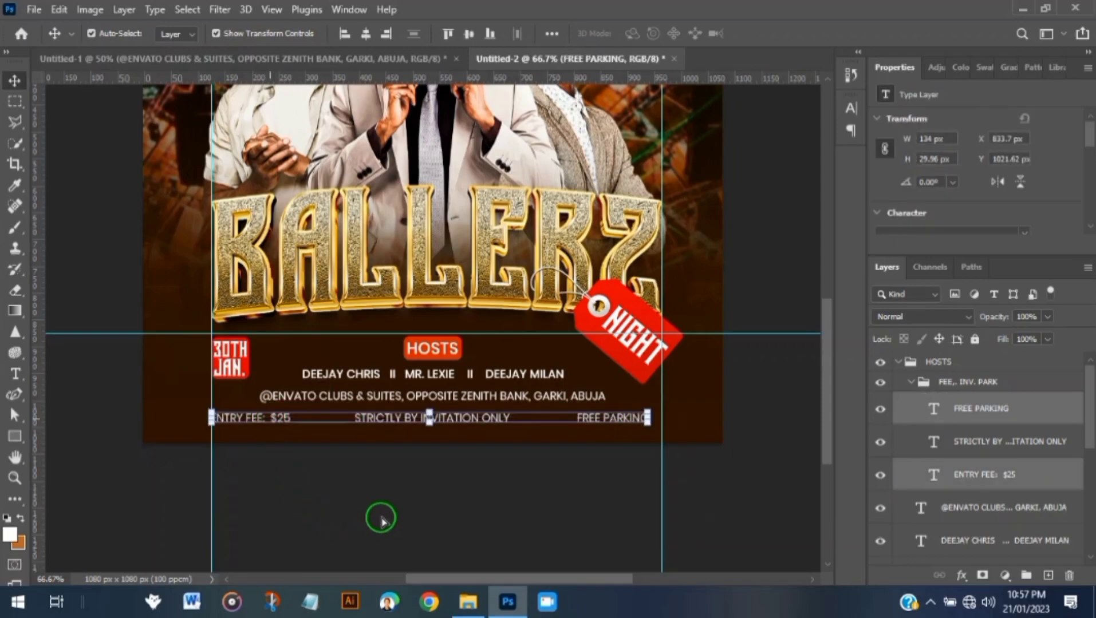
{"action": "left_click", "coordinate": [426, 511]}
{"action": "left_click_drag", "start_coordinate": [588, 418], "coordinate": [601, 418]}
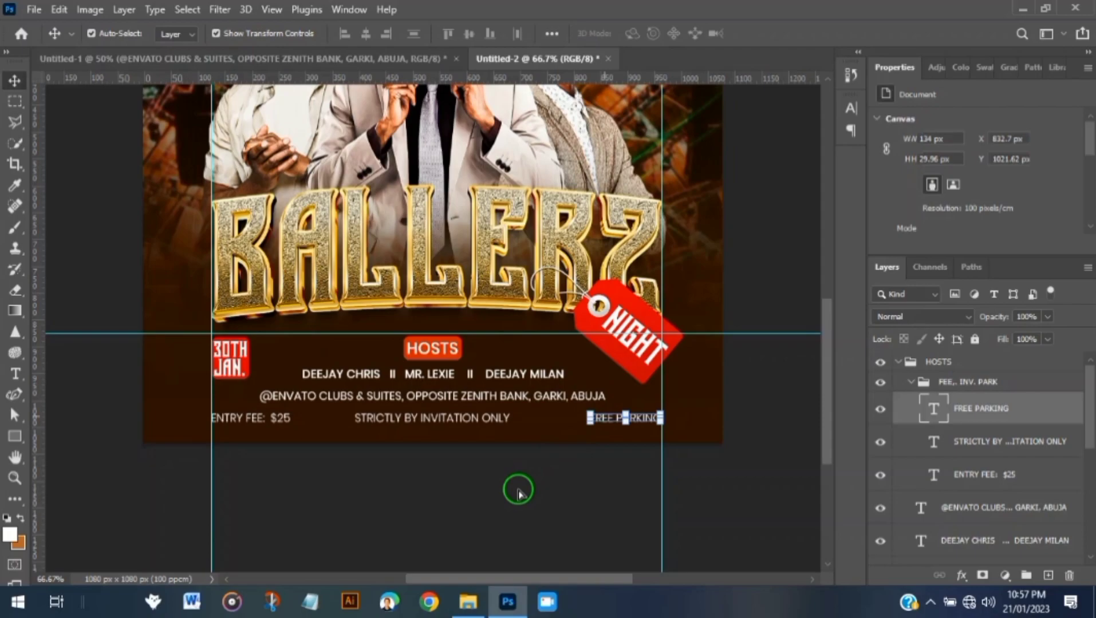
{"action": "left_click_drag", "start_coordinate": [482, 498], "coordinate": [413, 421]}
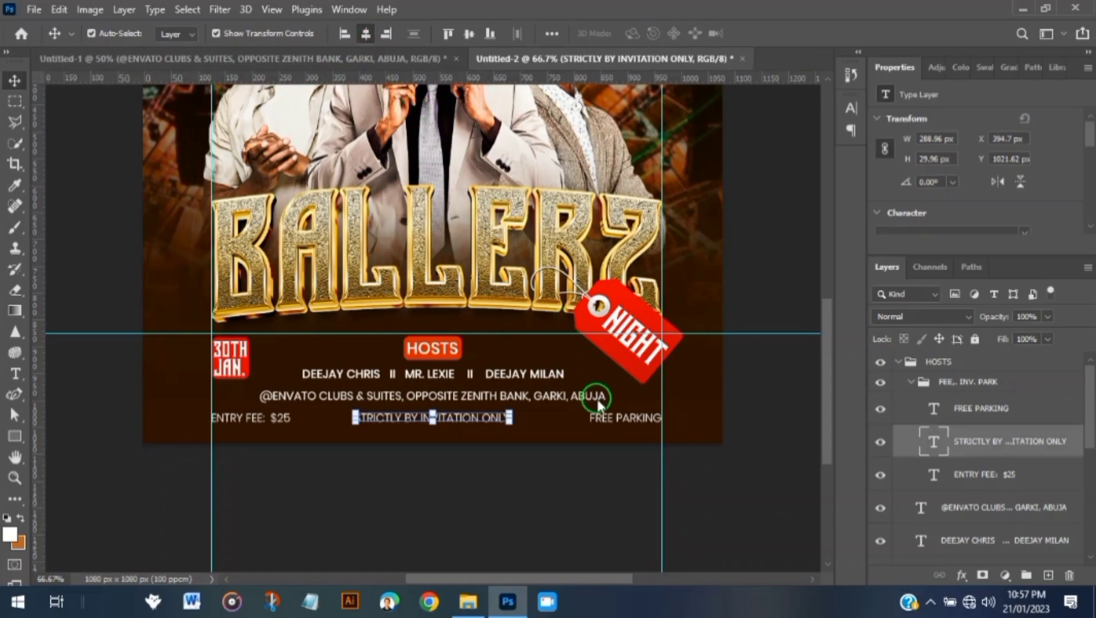
Collapse the FEE,. INV. PARK and HOSTS groups and hide the guides to show the whole flyer
{"action": "left_click", "coordinate": [913, 389]}
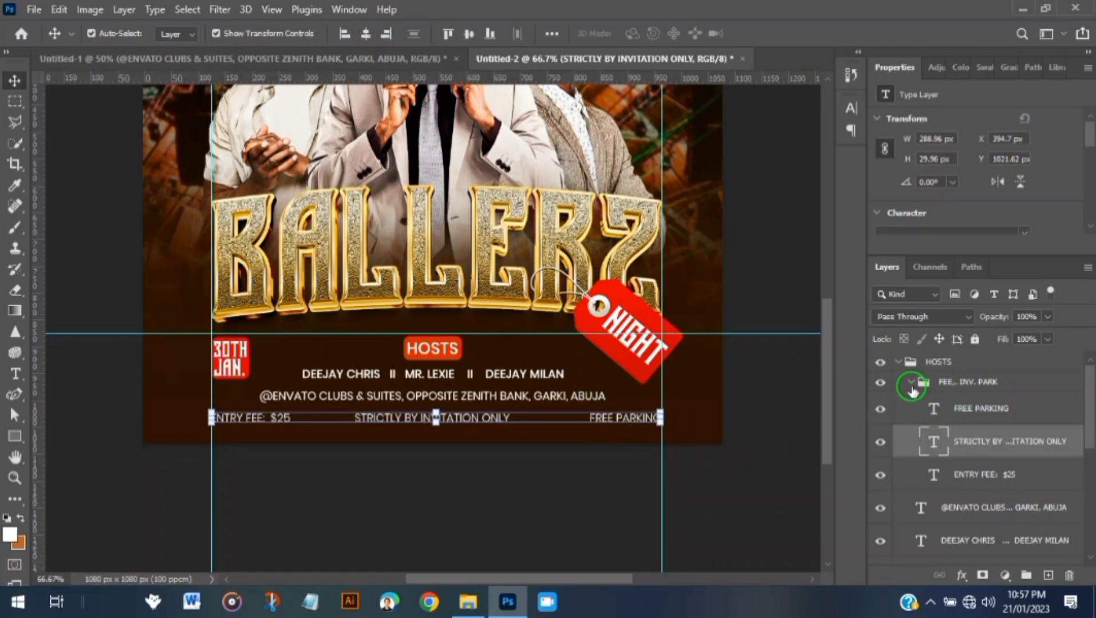
{"action": "left_click", "coordinate": [908, 384]}
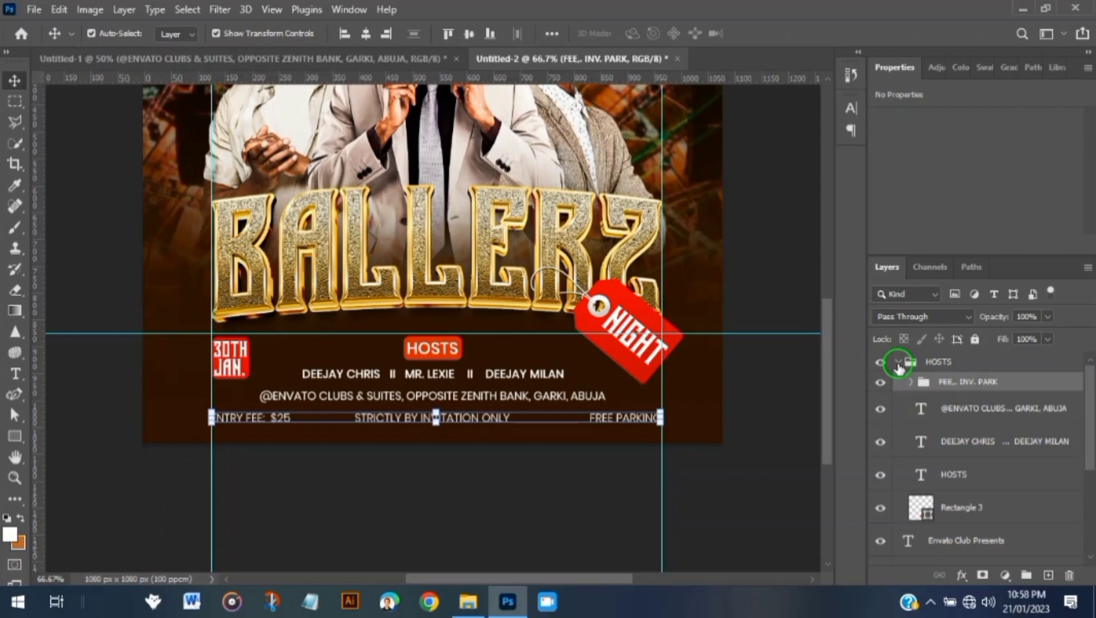
{"action": "left_click", "coordinate": [897, 364]}
{"action": "scroll", "coordinate": [689, 471], "scroll_direction": "up", "scroll_amount": 1}
{"action": "scroll", "coordinate": [688, 470], "scroll_direction": "down", "scroll_amount": 2}
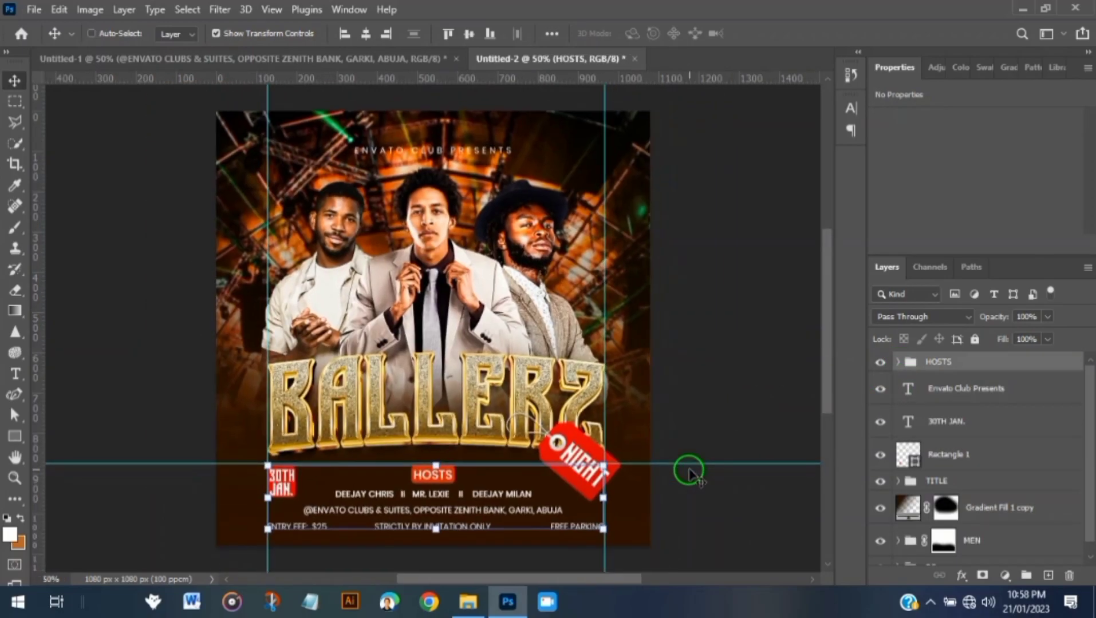
{"action": "key", "text": "ctrl+h"}
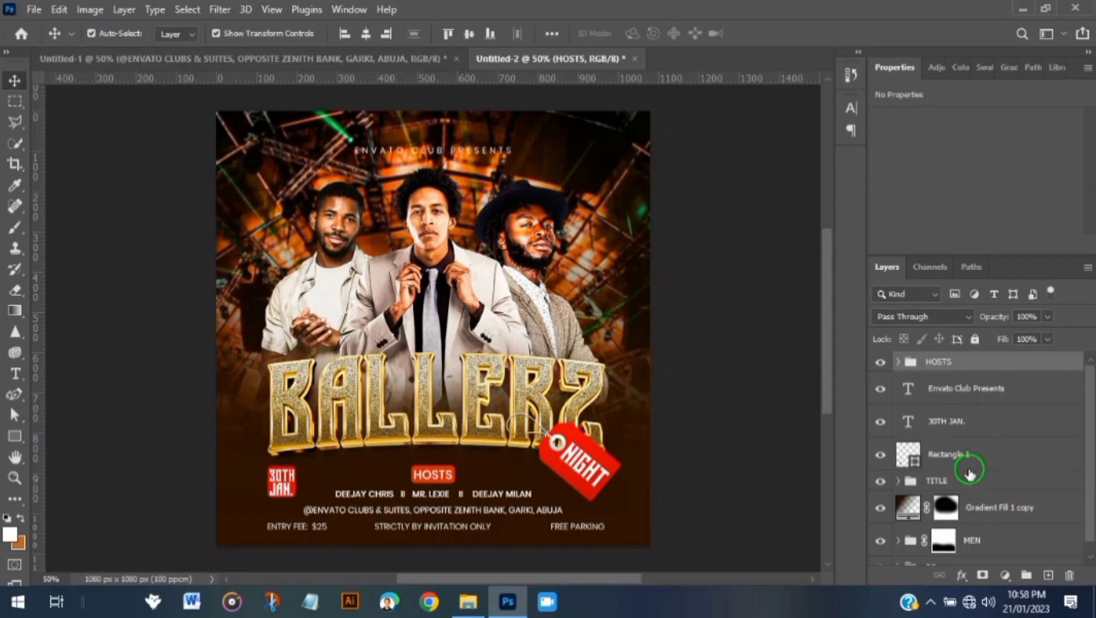
Nudge the FEE,. INV. PARK group slightly up towards the venue line and collapse the HOSTS group
{"action": "left_click", "coordinate": [467, 527]}
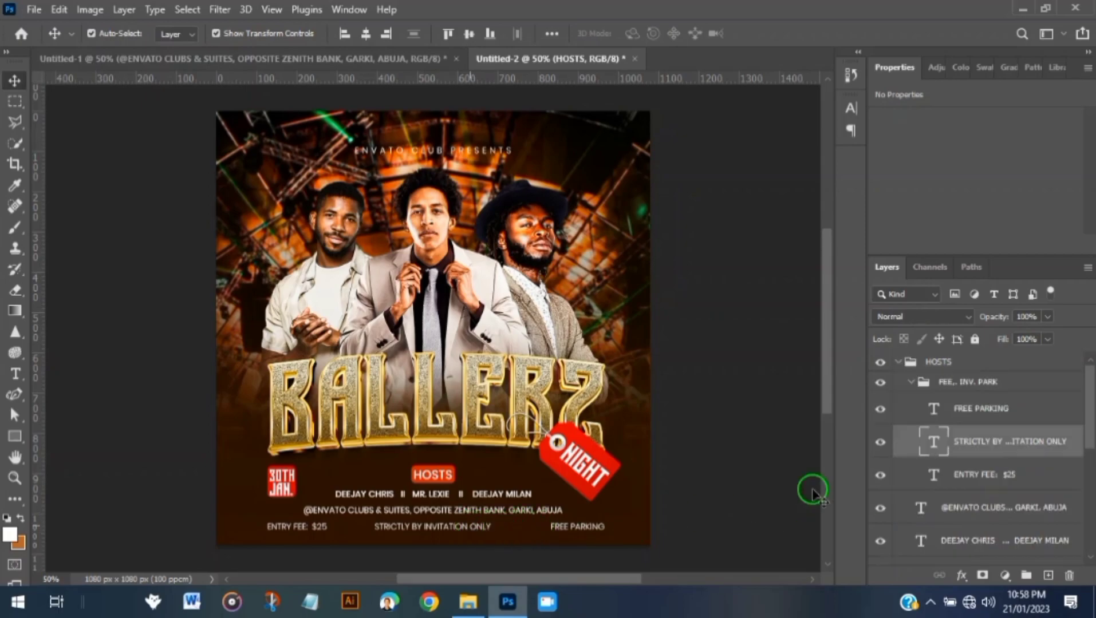
{"action": "left_click", "coordinate": [910, 384]}
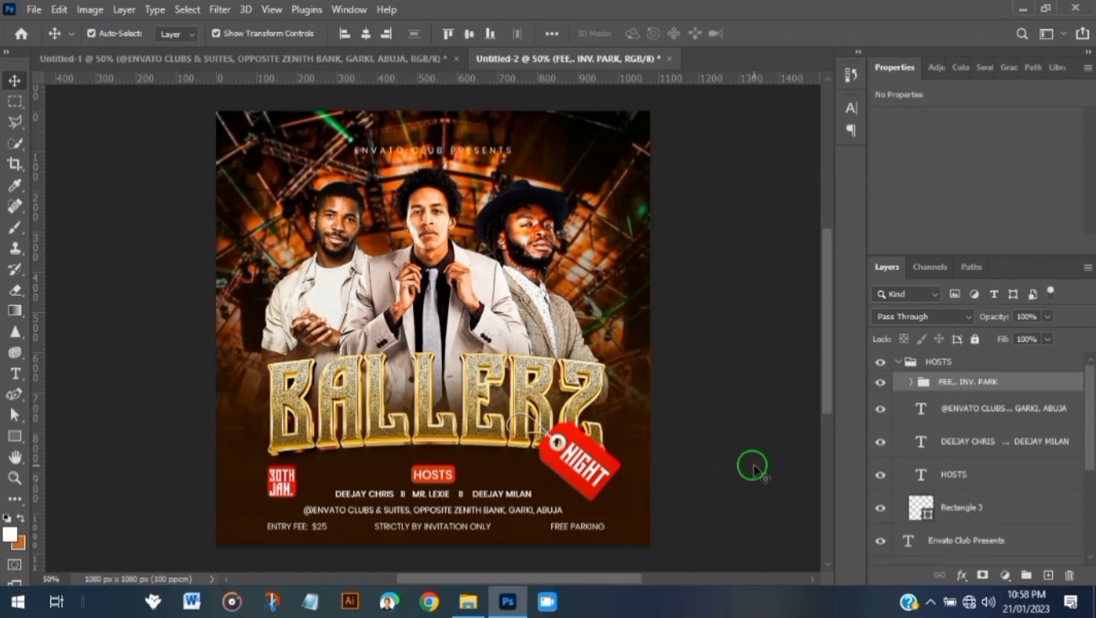
{"action": "key", "text": "Up"}
{"action": "key", "text": "Up"}
{"action": "key", "text": "Up"}
{"action": "key", "text": "Up"}
{"action": "key", "text": "Up"}
{"action": "key", "text": "Up"}
{"action": "key", "text": "Up"}
{"action": "key", "text": "Up"}
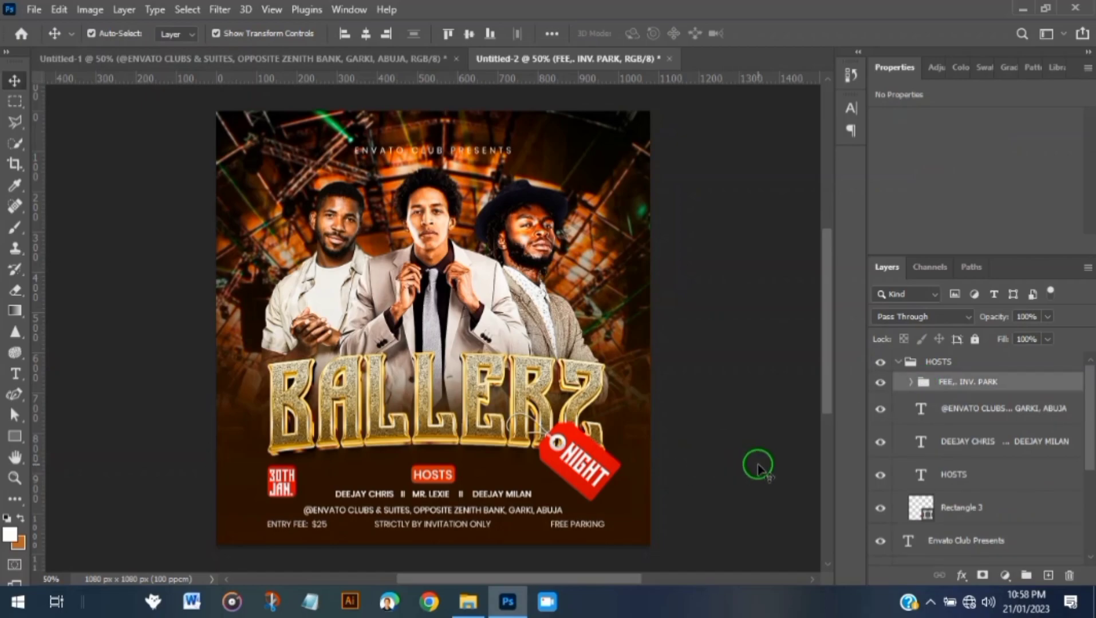
{"action": "scroll", "coordinate": [813, 471], "scroll_direction": "up", "scroll_amount": 1}
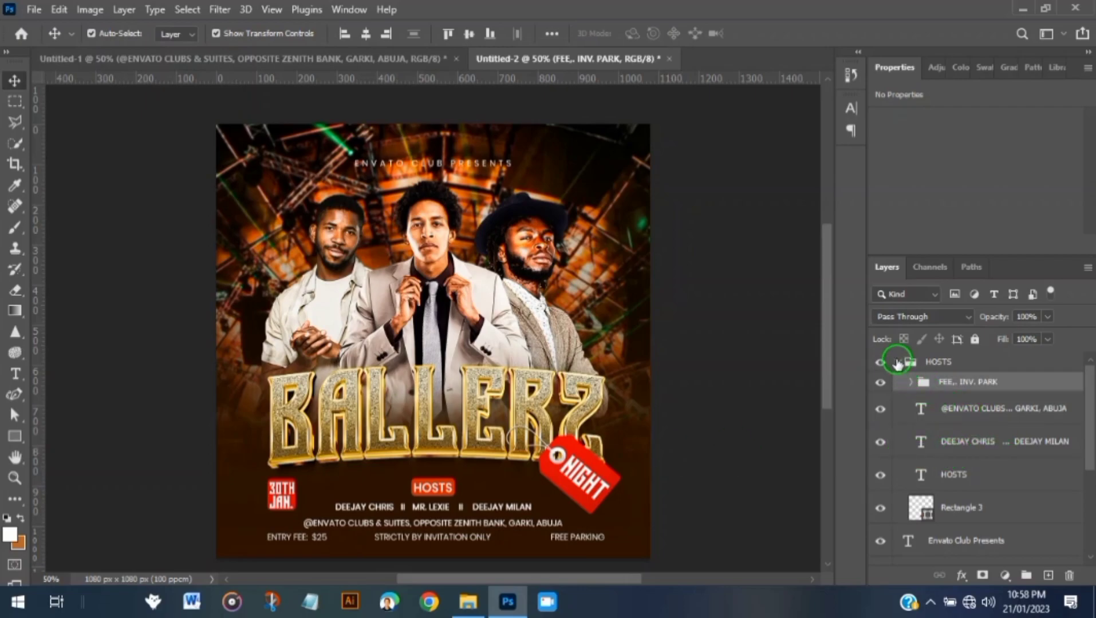
{"action": "left_click", "coordinate": [897, 363]}
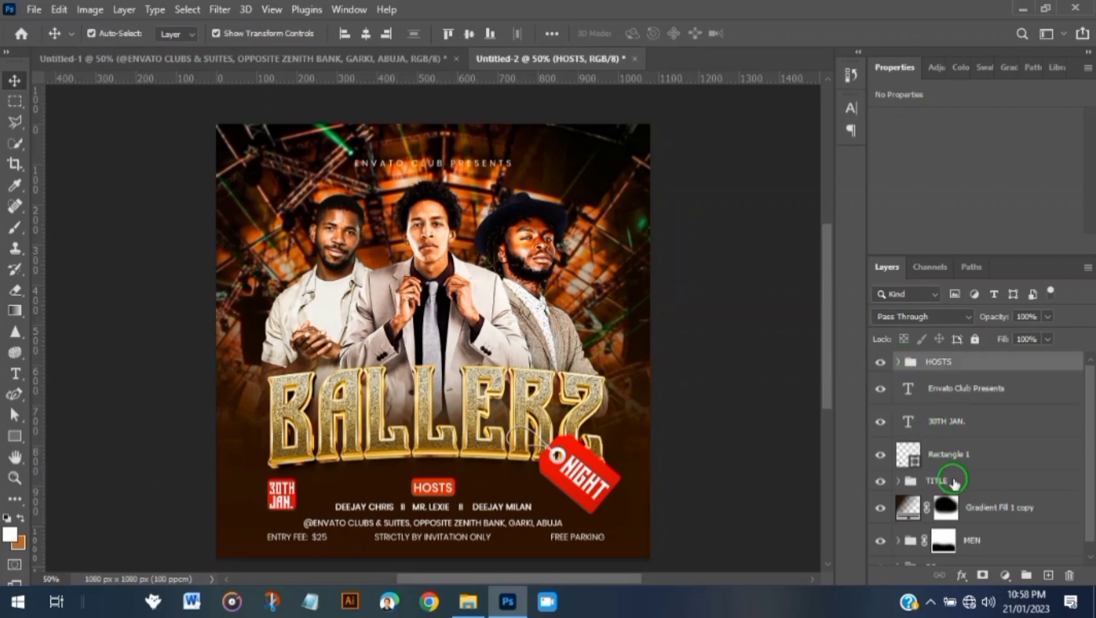
Nudge the TITLE and MEN groups together slightly up, then deselect them
{"action": "left_click", "coordinate": [953, 482]}
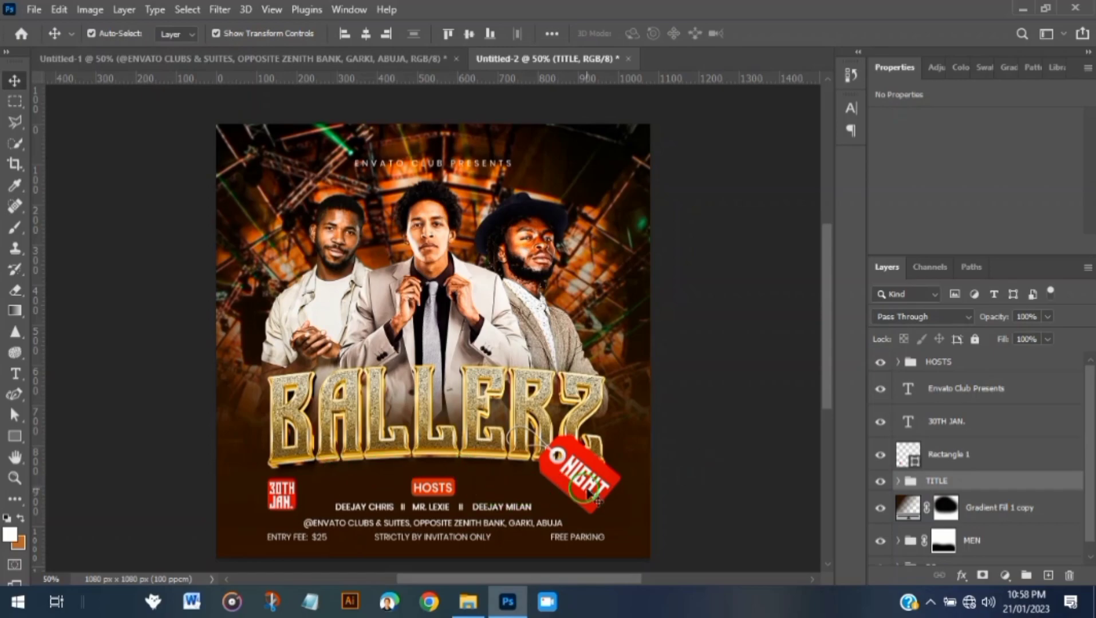
{"action": "scroll", "coordinate": [995, 482], "scroll_direction": "down", "scroll_amount": 1}
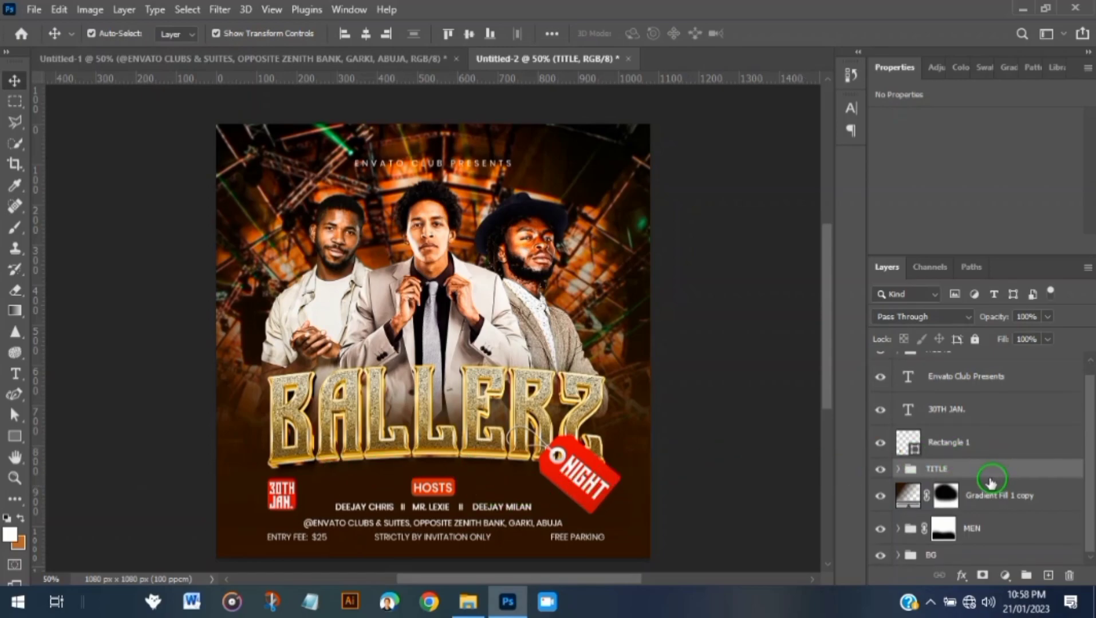
{"action": "left_click", "coordinate": [995, 529], "text": "ctrl"}
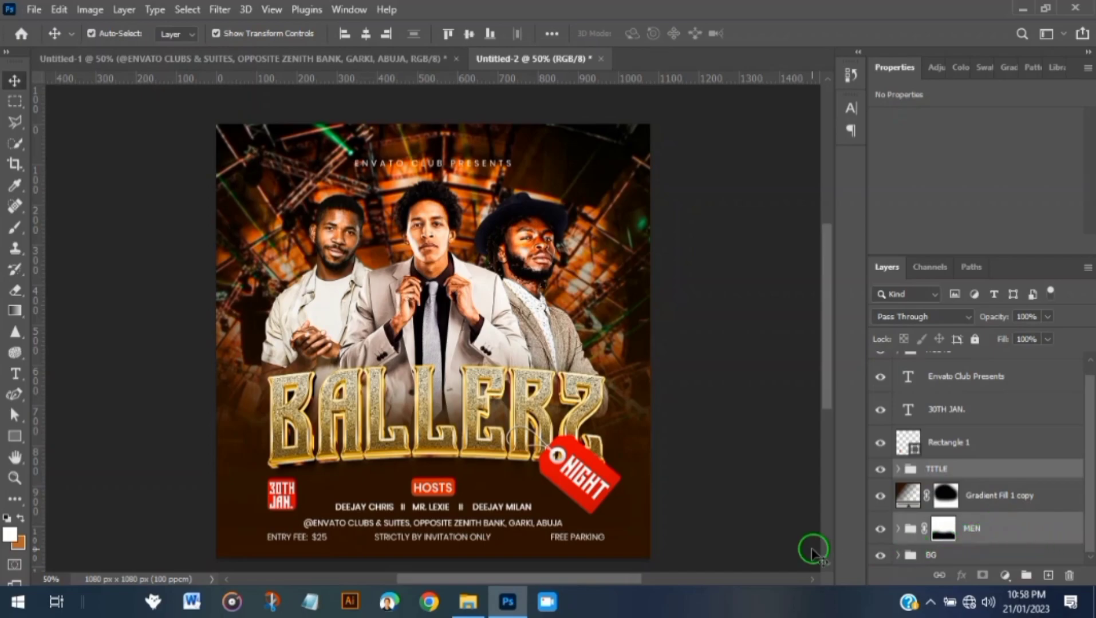
{"action": "key", "text": "Up"}
{"action": "key", "text": "Up"}
{"action": "key", "text": "Up"}
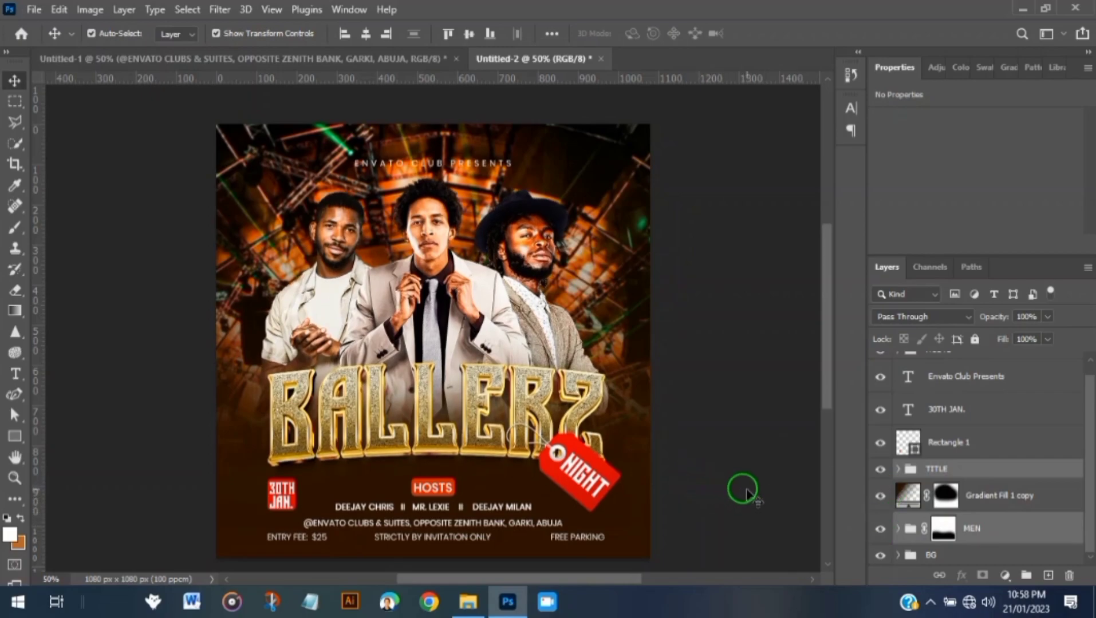
{"action": "left_click", "coordinate": [747, 490]}
Recolour the rectangle behind HOSTS with the red dc0606 sampled from the NIGHT tag, and collapse the HOSTS group
{"action": "left_click", "coordinate": [433, 488]}
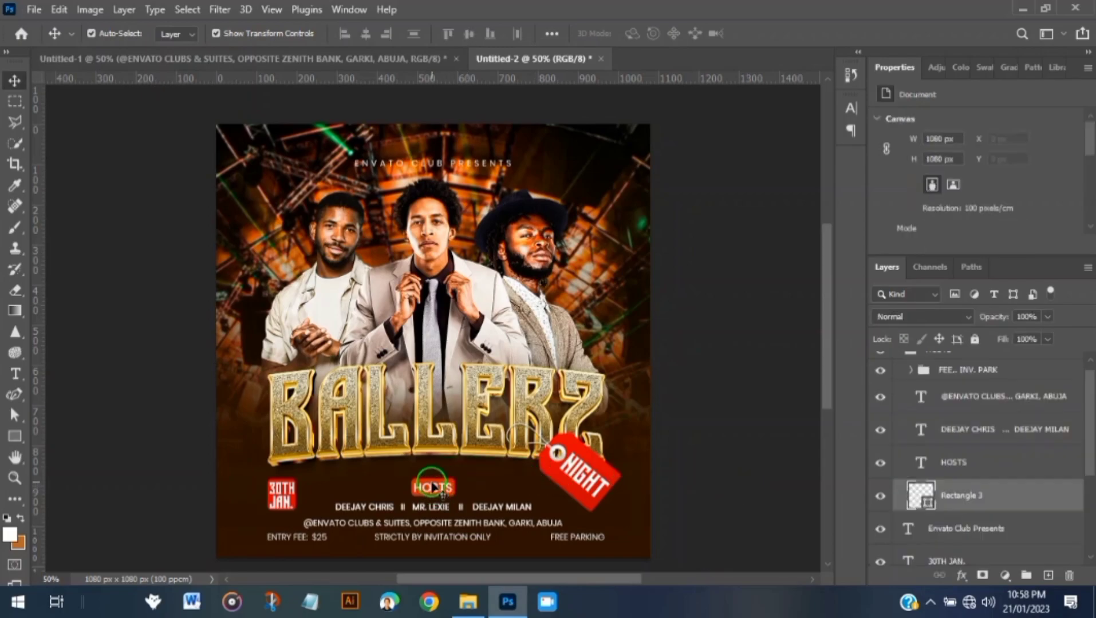
{"action": "left_click", "coordinate": [944, 496]}
{"action": "scroll", "coordinate": [919, 226], "scroll_direction": "down", "scroll_amount": 2}
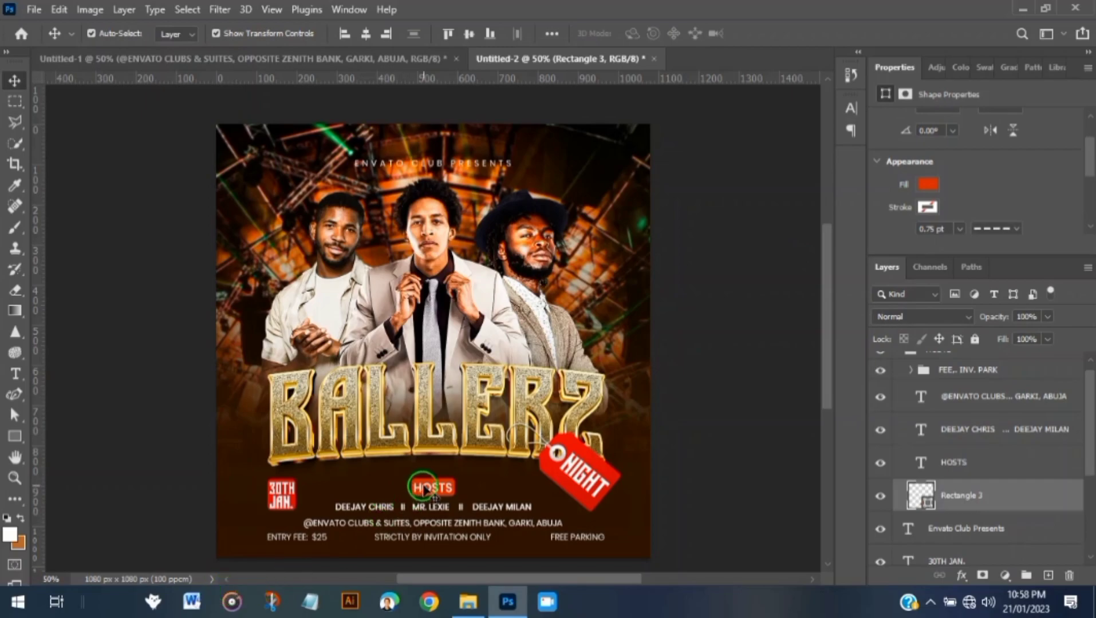
{"action": "left_click", "coordinate": [928, 185]}
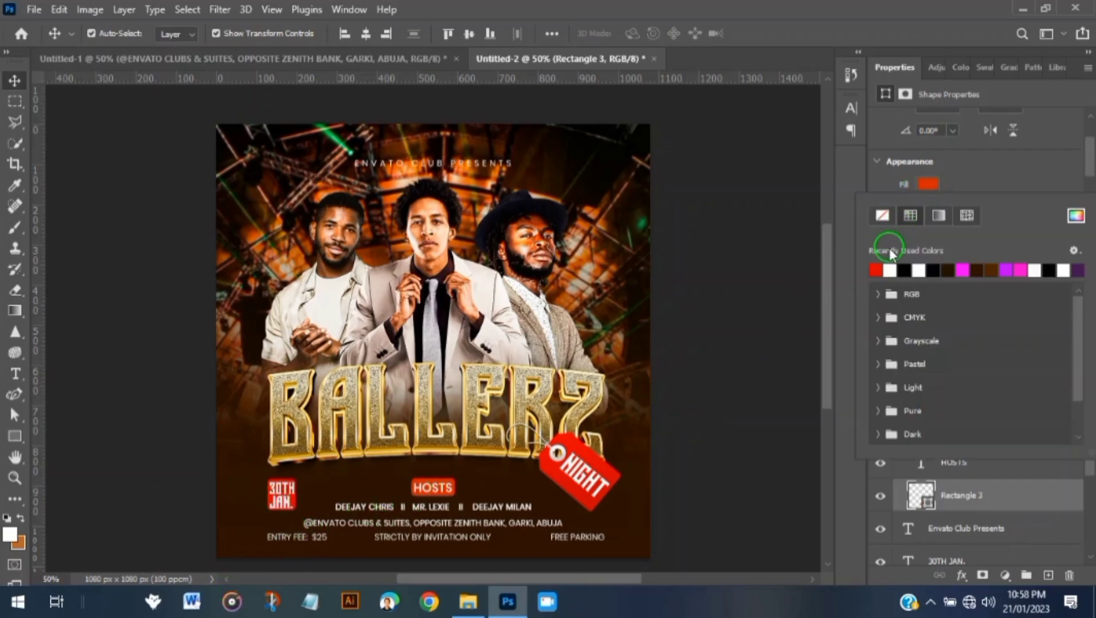
{"action": "left_click", "coordinate": [1071, 216]}
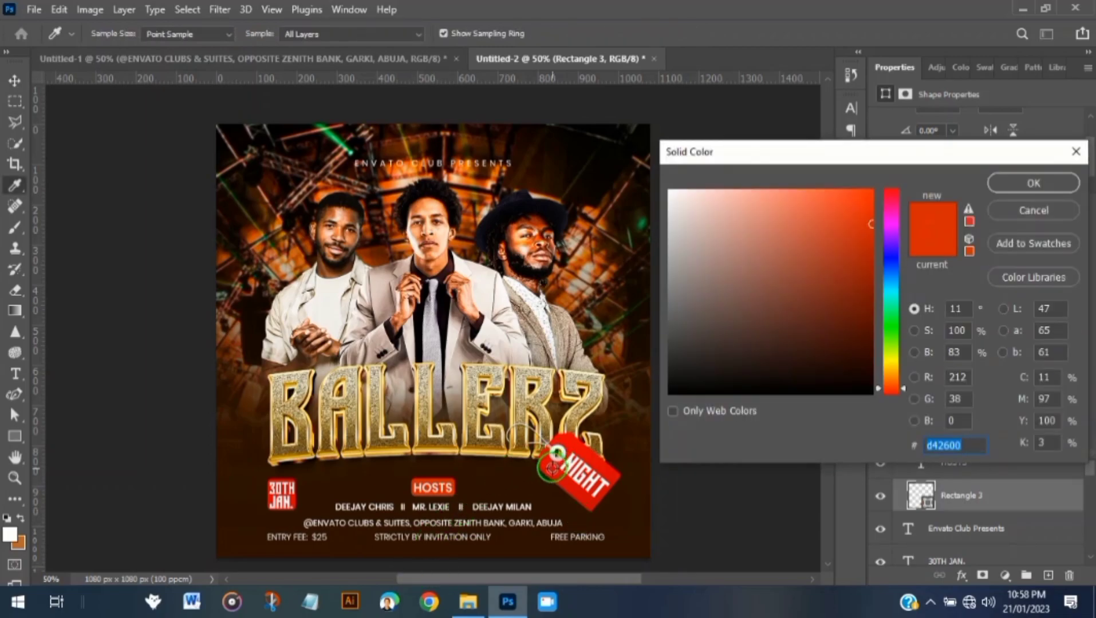
{"action": "left_click", "coordinate": [552, 469]}
{"action": "left_click", "coordinate": [1045, 184]}
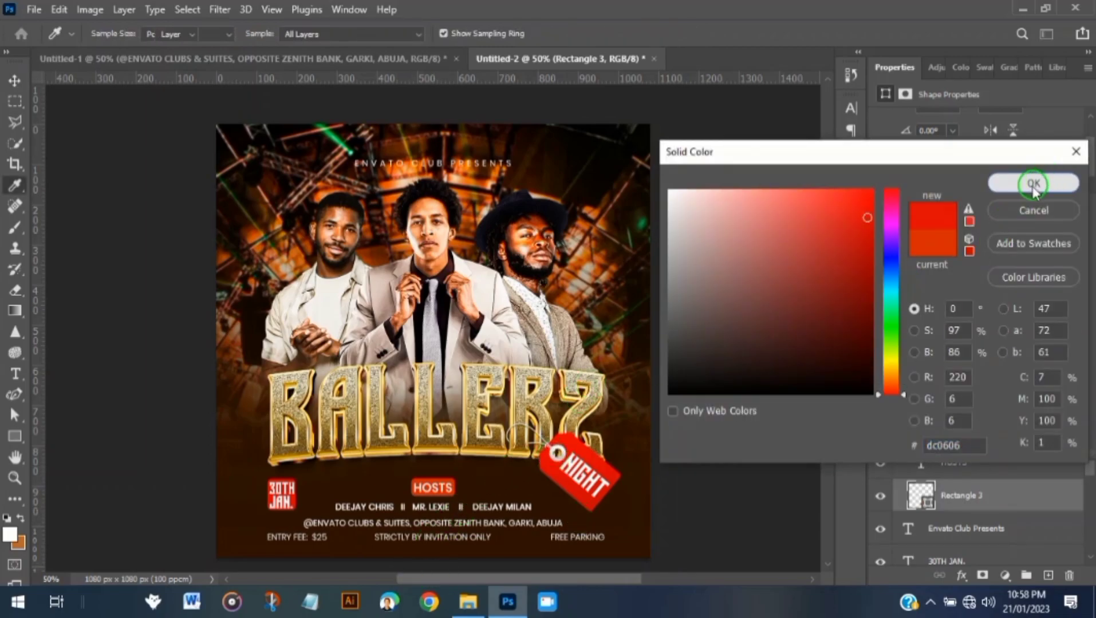
{"action": "left_click", "coordinate": [1050, 179]}
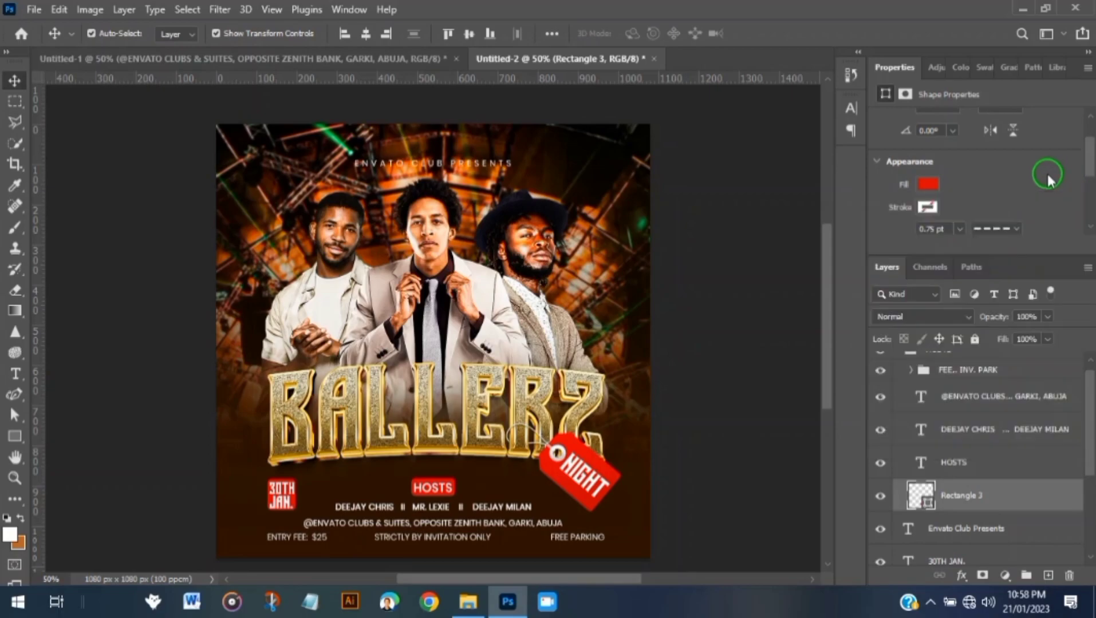
{"action": "scroll", "coordinate": [899, 428], "scroll_direction": "up", "scroll_amount": 1}
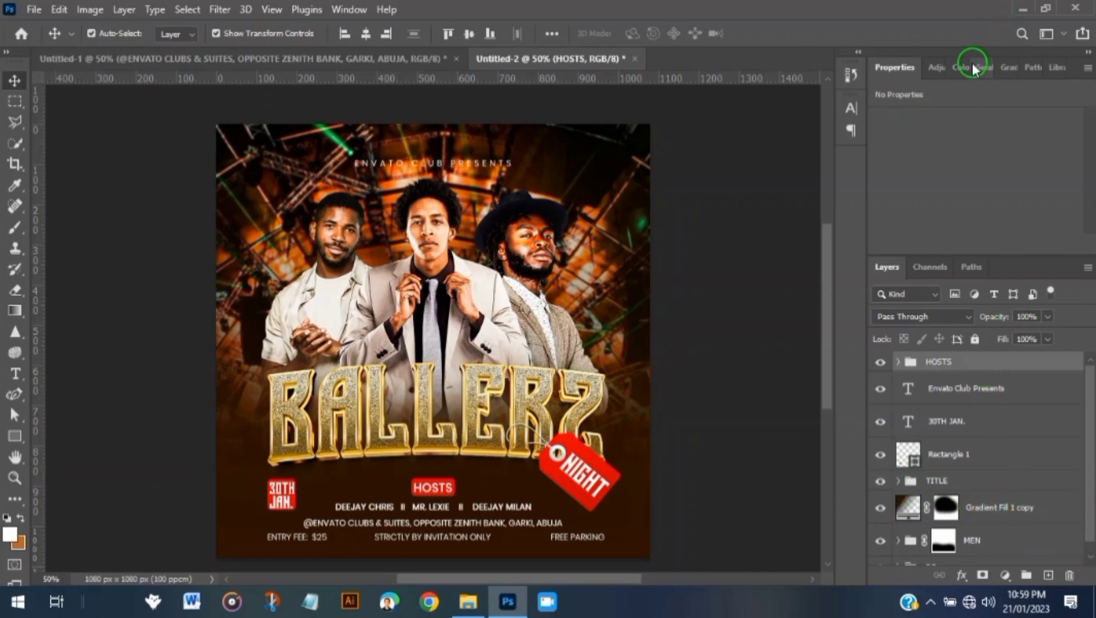
Add a Color Lookup adjustment layer above all layers using the 3Strip.look 3D LUT
{"action": "left_click", "coordinate": [937, 67]}
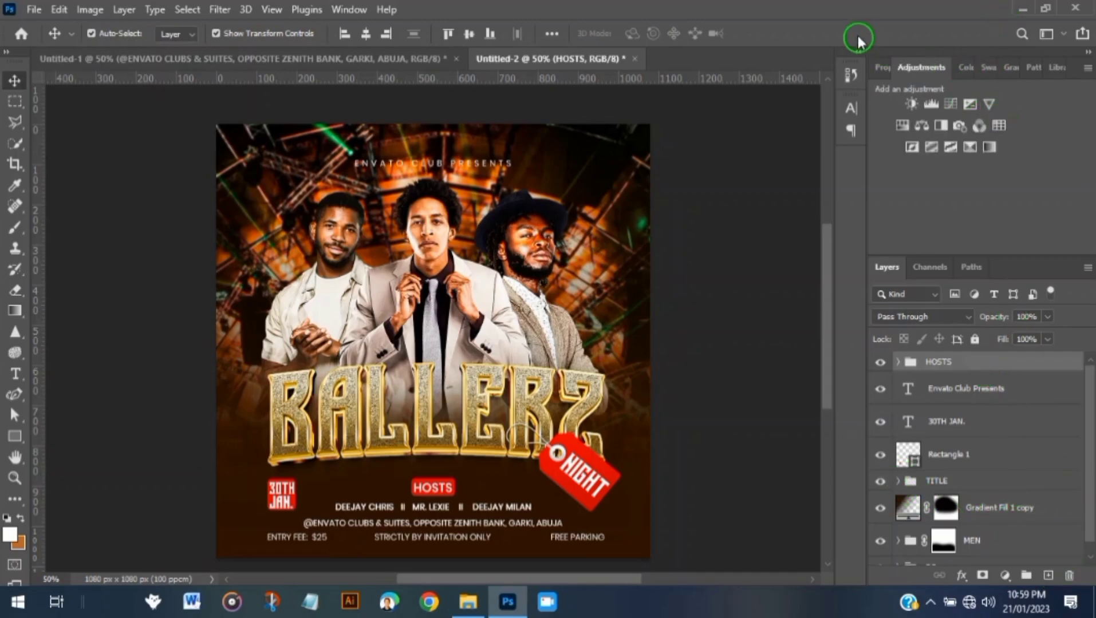
{"action": "left_click", "coordinate": [355, 8]}
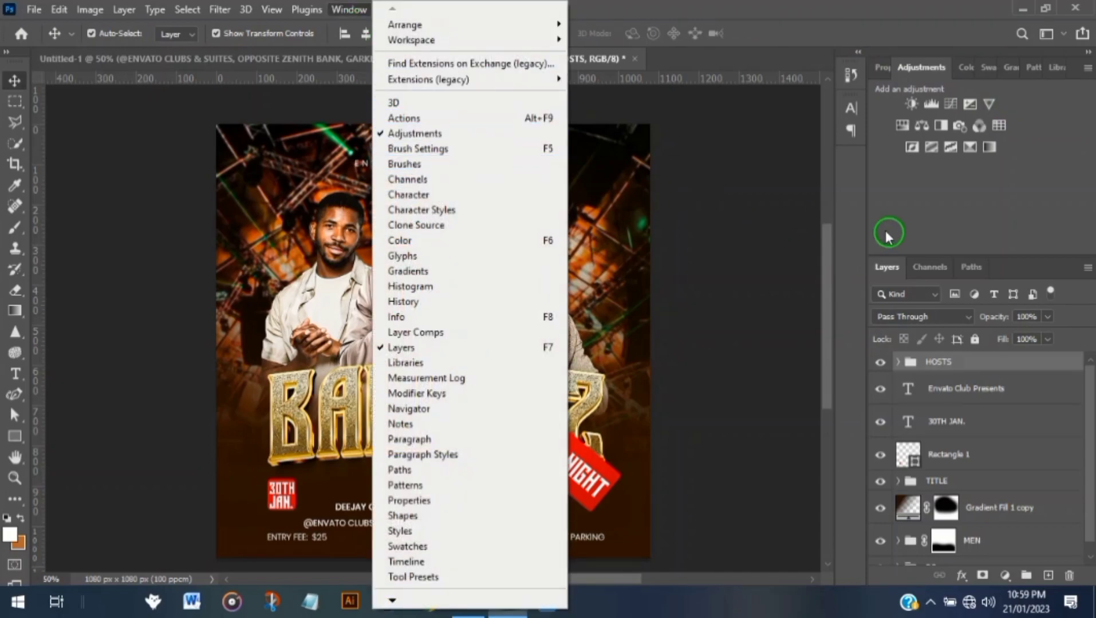
{"action": "left_click", "coordinate": [999, 126]}
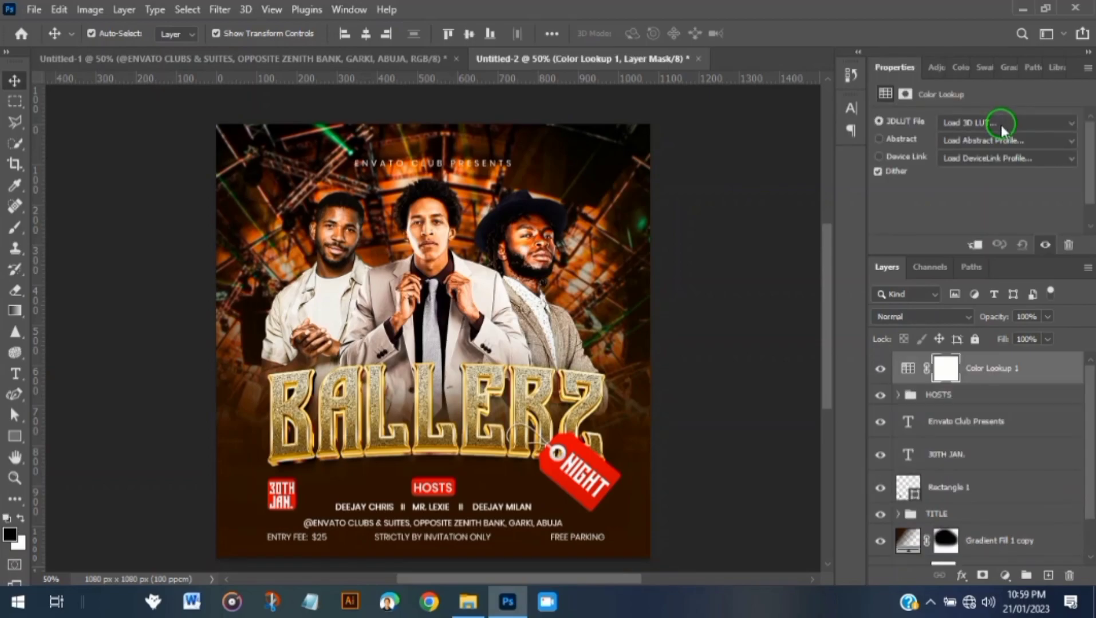
{"action": "left_click", "coordinate": [1001, 124]}
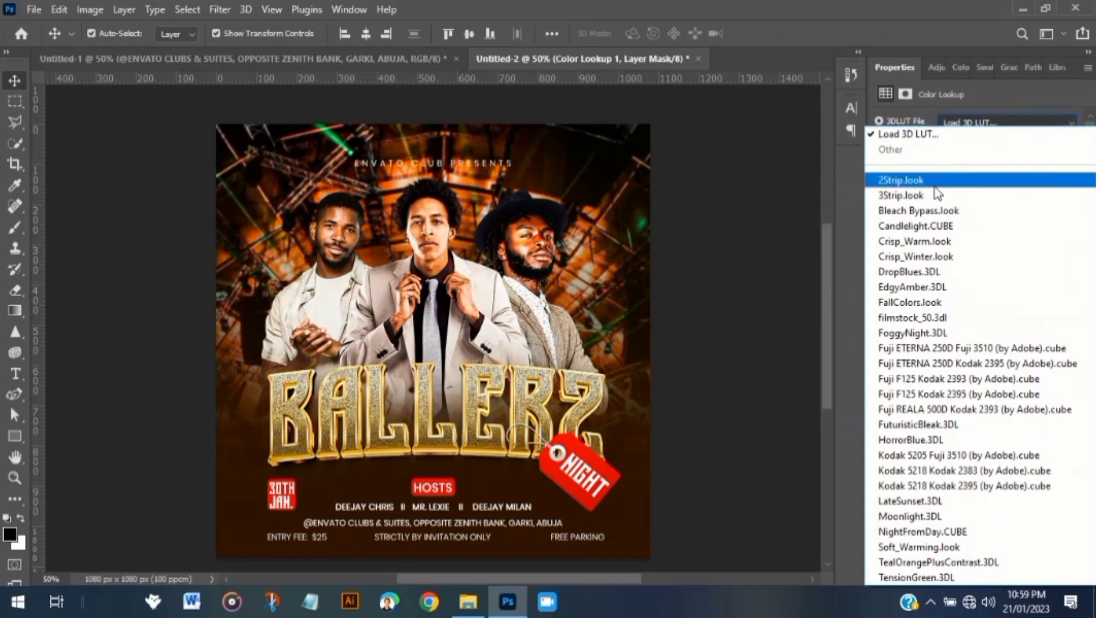
{"action": "left_click", "coordinate": [935, 194]}
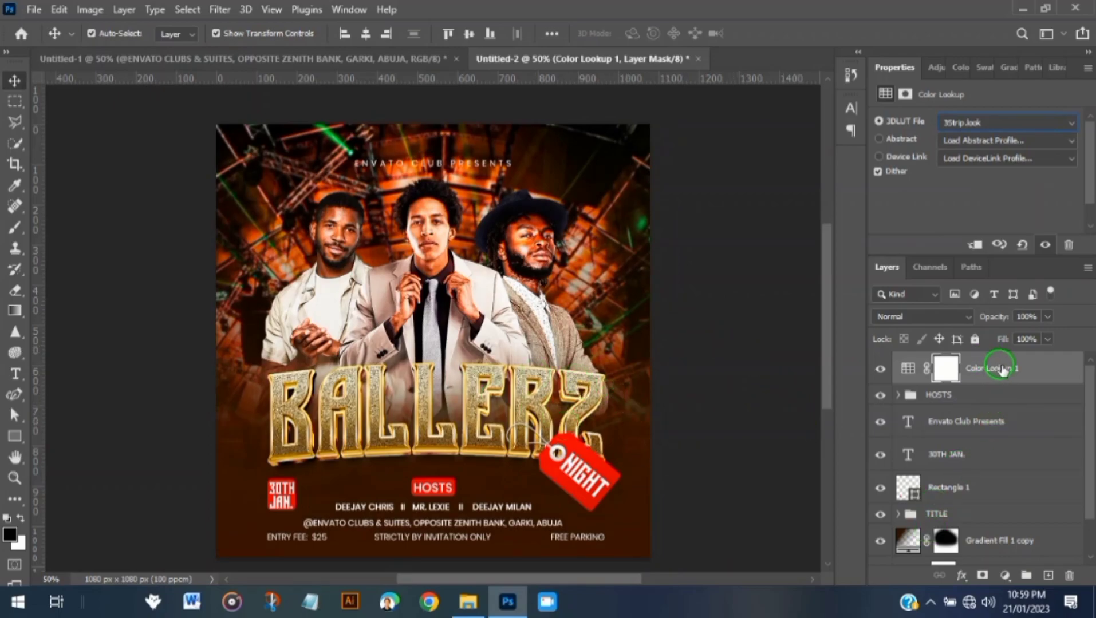
Duplicate the Color Lookup layer, set the copy's opacity to 80%, and compare the flyer with and without it
{"action": "key", "text": "ctrl+j"}
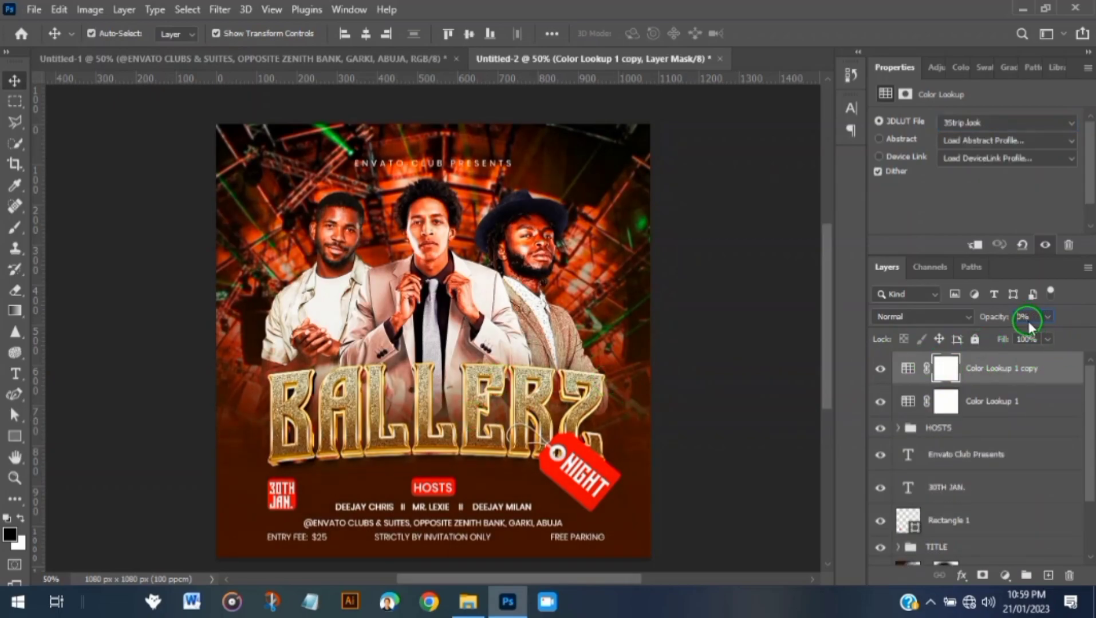
{"action": "left_click", "coordinate": [881, 371]}
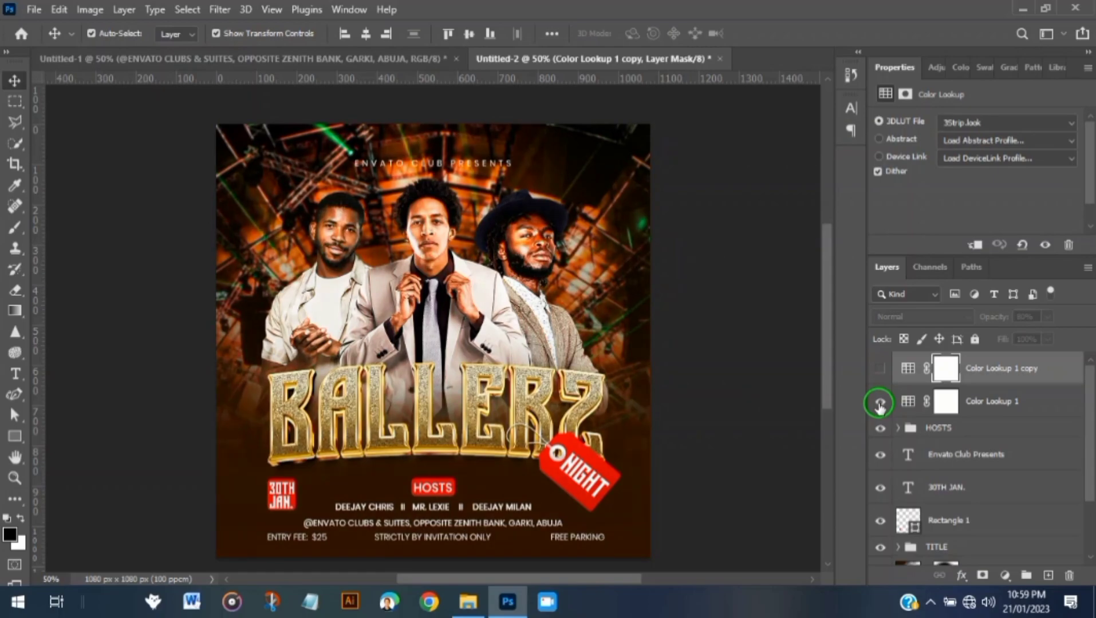
{"action": "left_click", "coordinate": [881, 371]}
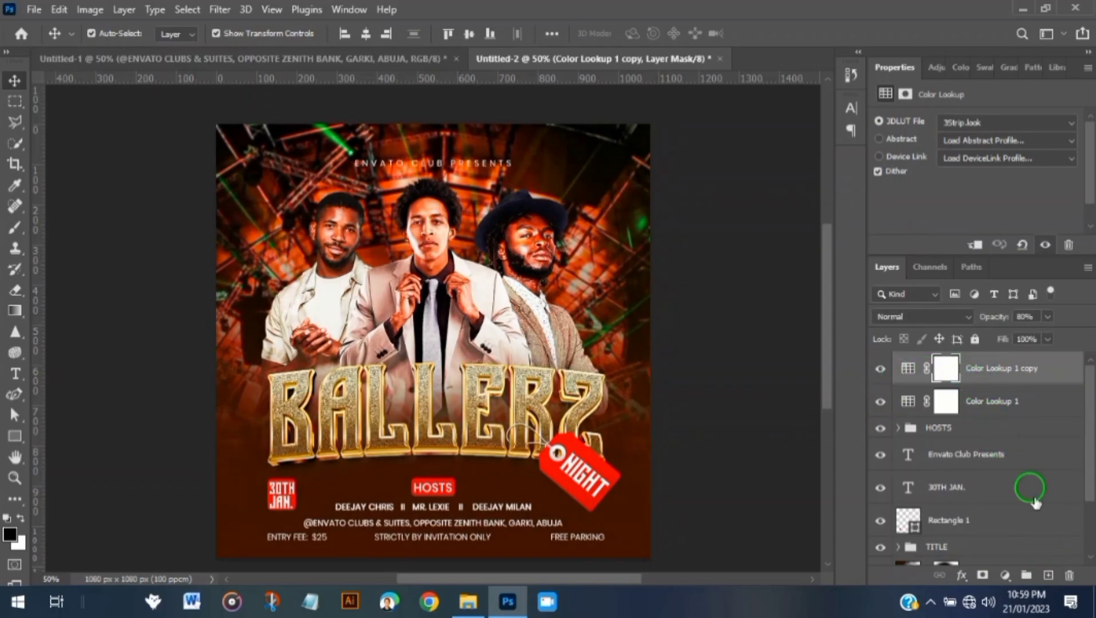
Create a new top layer named NOISE and fill it with 50% Gray in Normal mode at 100% opacity
{"action": "left_click", "coordinate": [1047, 576]}
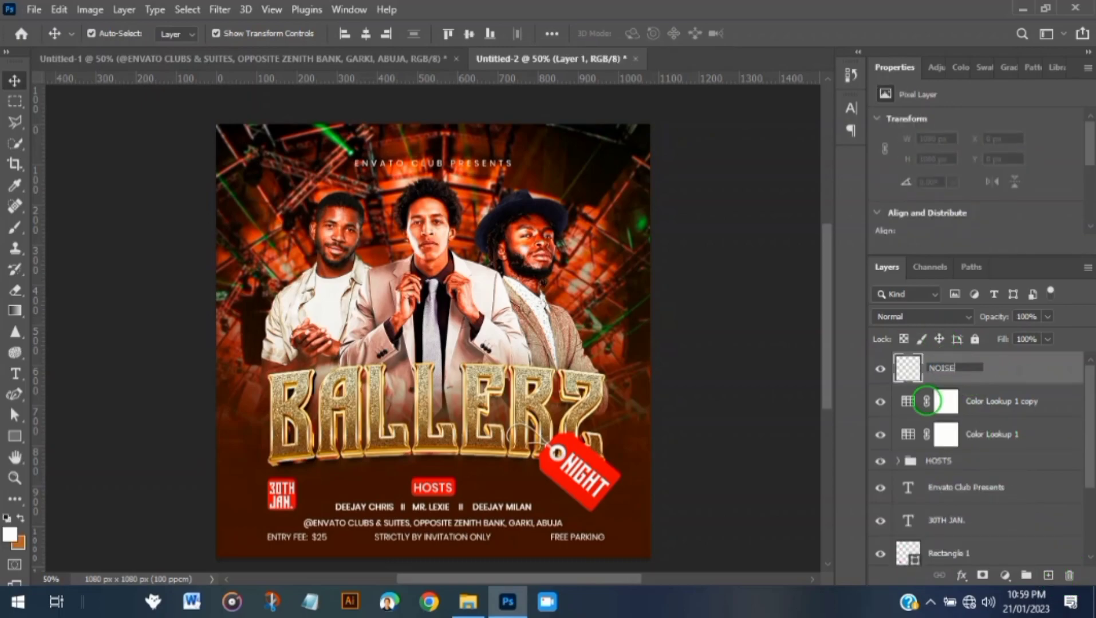
{"action": "left_click", "coordinate": [61, 10]}
{"action": "left_click", "coordinate": [141, 257]}
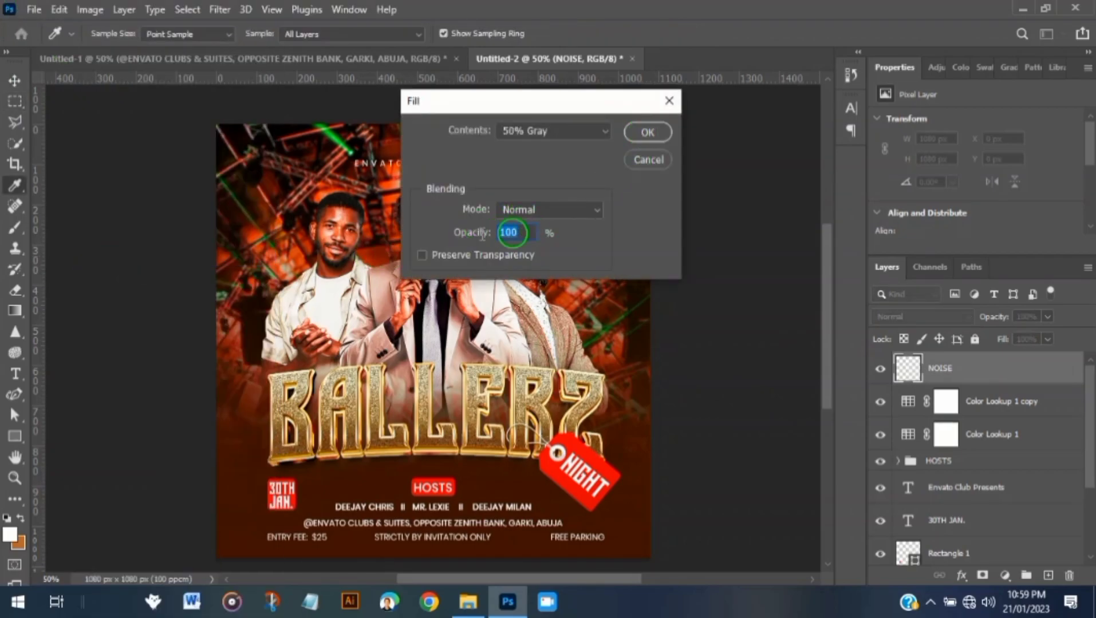
{"action": "left_click", "coordinate": [652, 138]}
{"action": "key", "text": "v"}
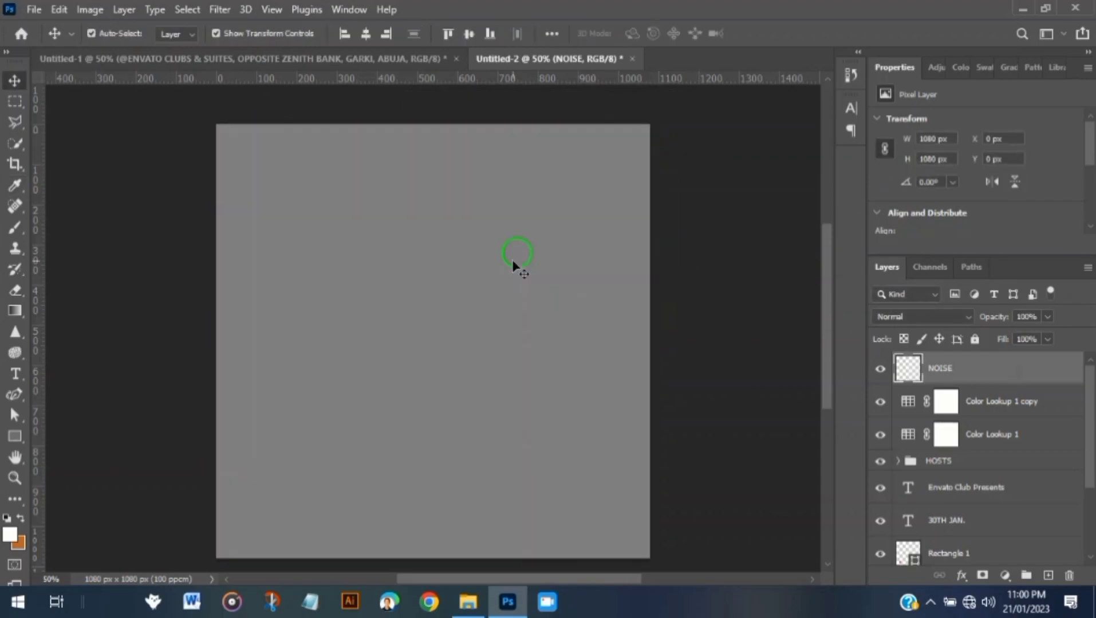
Apply the Add Noise filter to the NOISE layer and set its blend mode to Soft Light
{"action": "left_click", "coordinate": [224, 10]}
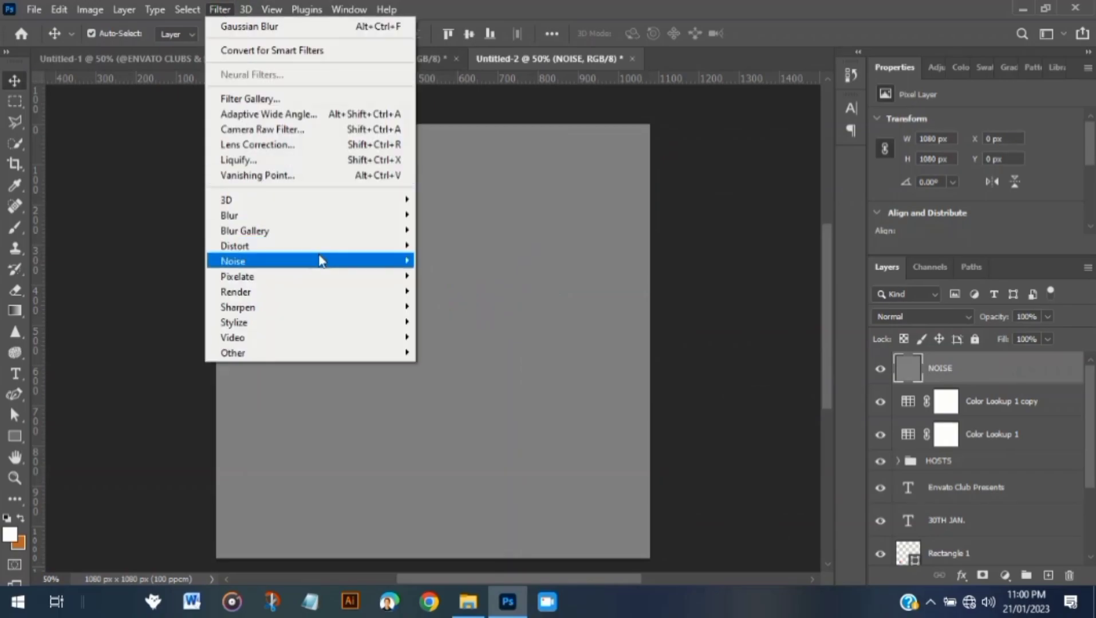
{"action": "mouse_move", "coordinate": [318, 259]}
{"action": "left_click", "coordinate": [450, 260]}
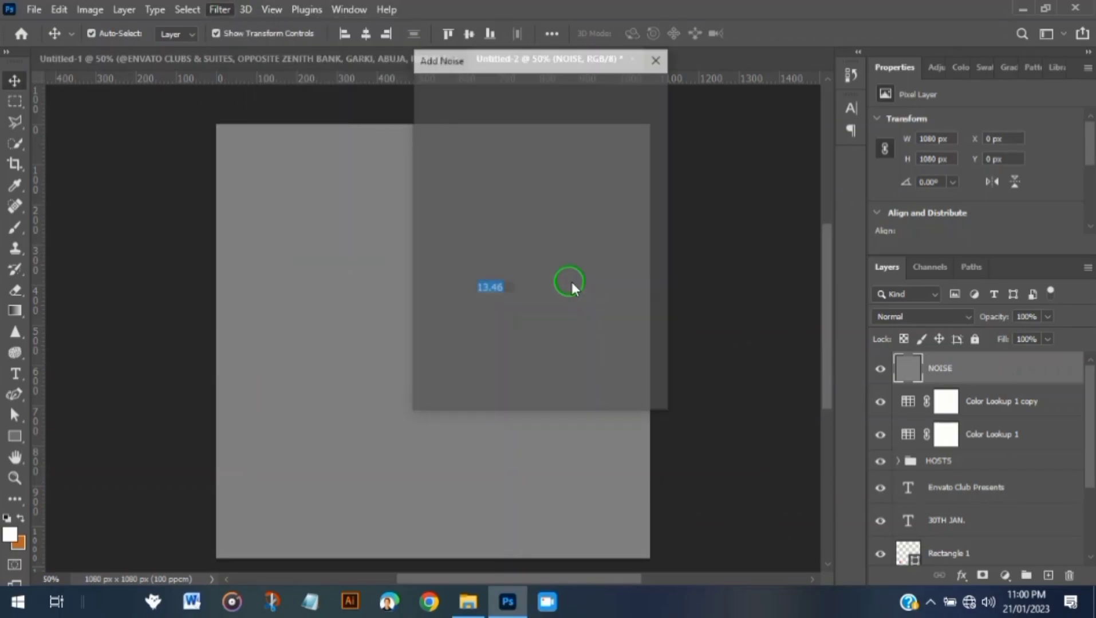
{"action": "left_click_drag", "start_coordinate": [450, 313], "coordinate": [458, 315]}
{"action": "left_click", "coordinate": [622, 91]}
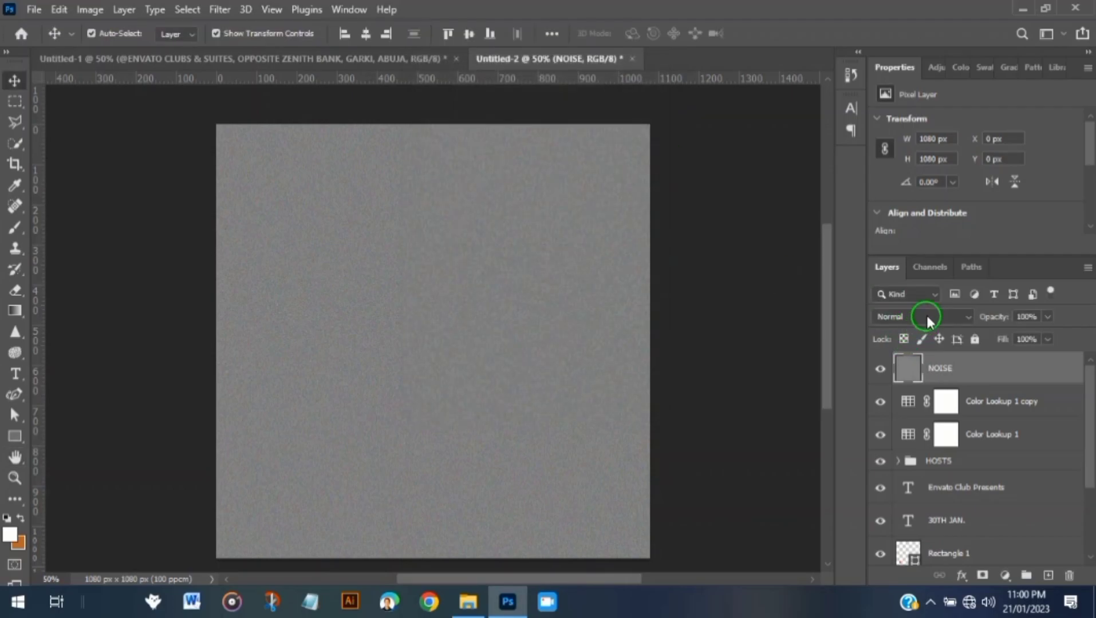
{"action": "left_click", "coordinate": [925, 317]}
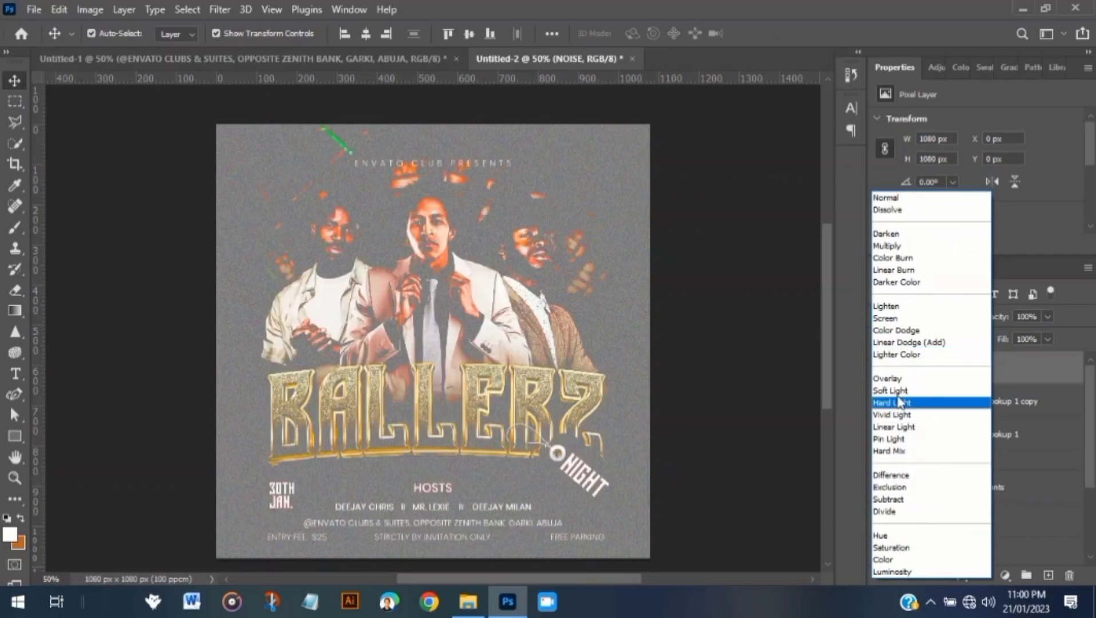
{"action": "left_click", "coordinate": [891, 391]}
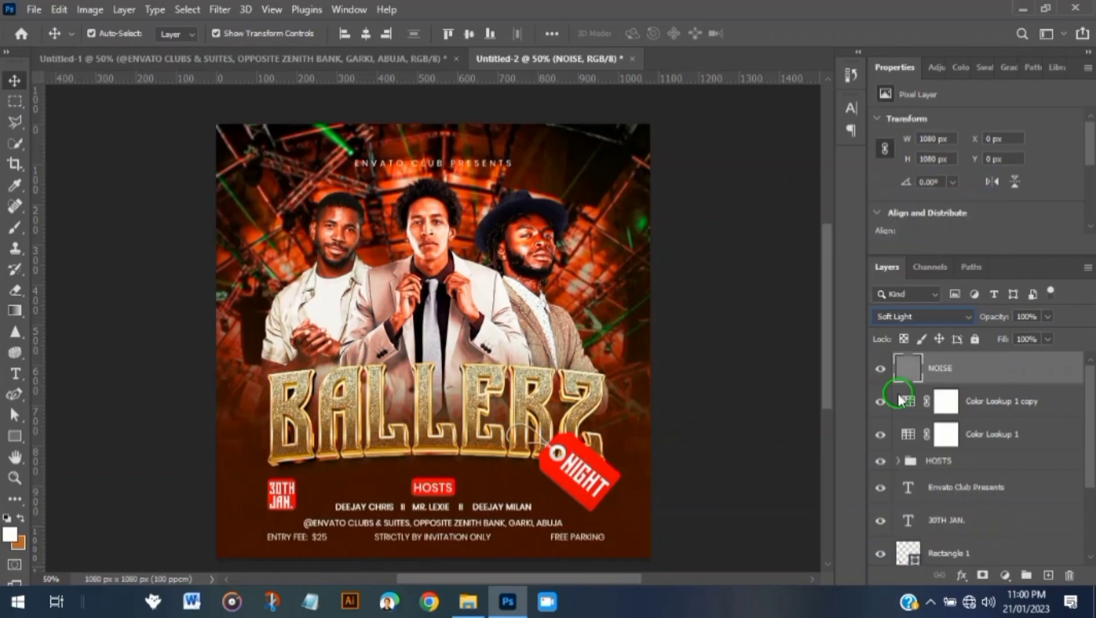
Group the NOISE layer and both Color Lookup layers as FILTERS, then deselect the group
{"action": "left_click", "coordinate": [992, 431], "text": "shift"}
{"action": "key", "text": "ctrl+g"}
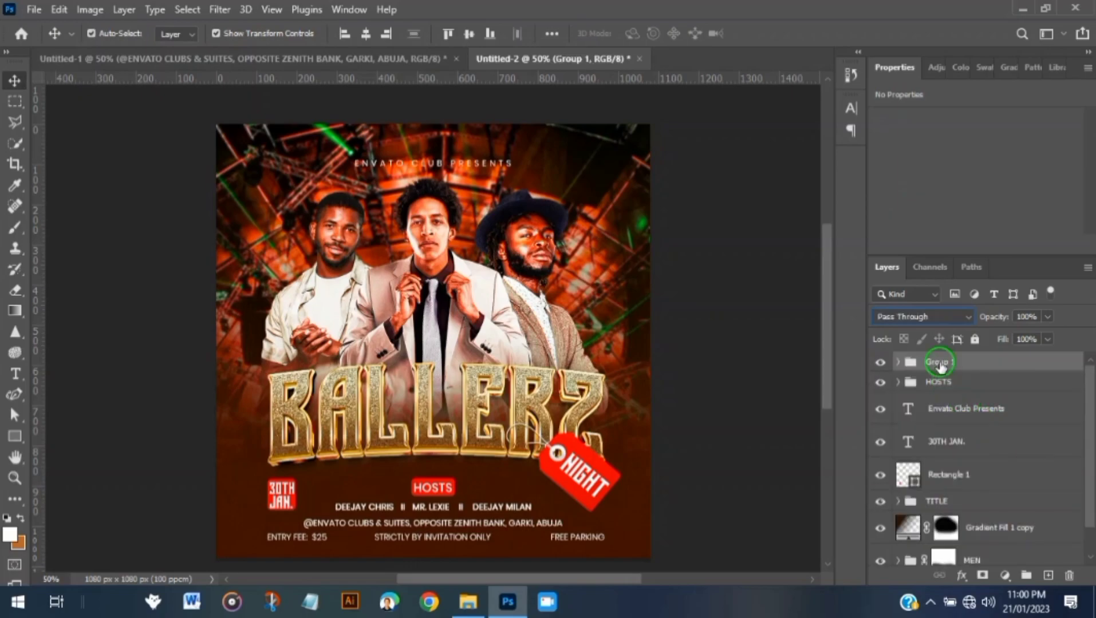
{"action": "double_click", "coordinate": [941, 362]}
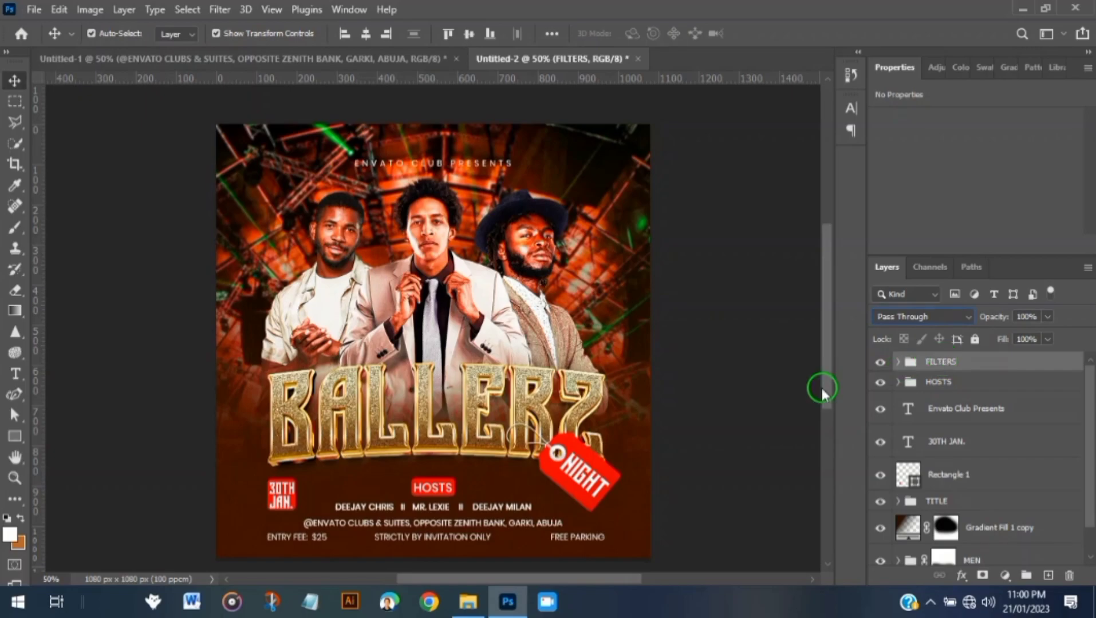
{"action": "left_click", "coordinate": [759, 397]}
{"action": "scroll", "coordinate": [761, 401], "scroll_direction": "down", "scroll_amount": 2}
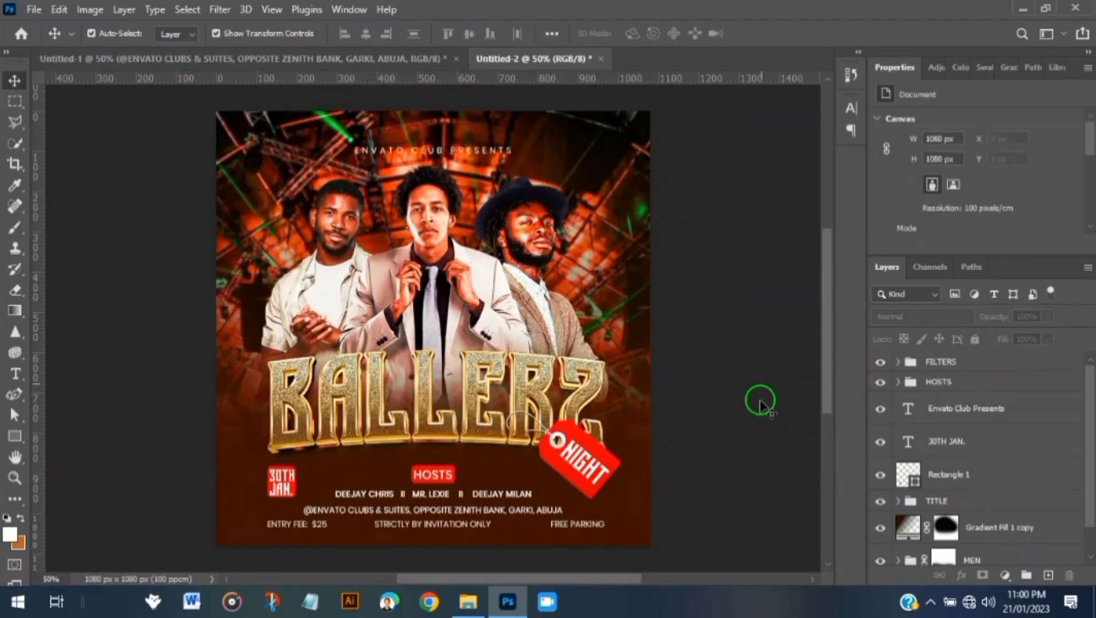
Show the guides, add a horizontal guide just below the BALLERZ title, and remove the other horizontal guide just under it
{"action": "scroll", "coordinate": [544, 424], "scroll_direction": "up", "scroll_amount": 2}
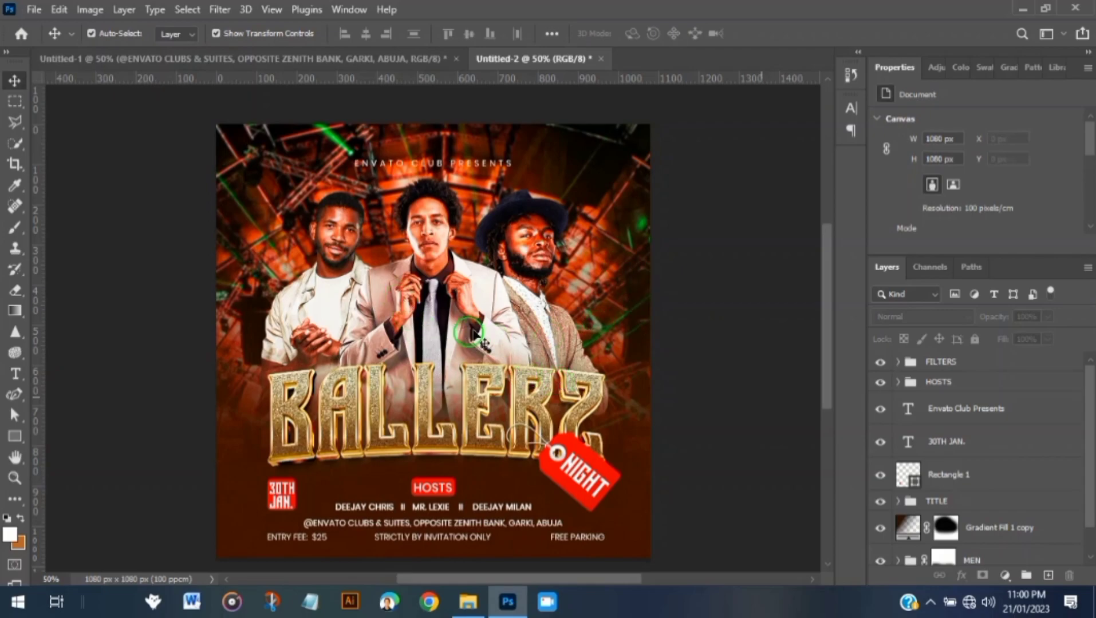
{"action": "scroll", "coordinate": [415, 338], "scroll_direction": "up", "scroll_amount": 4}
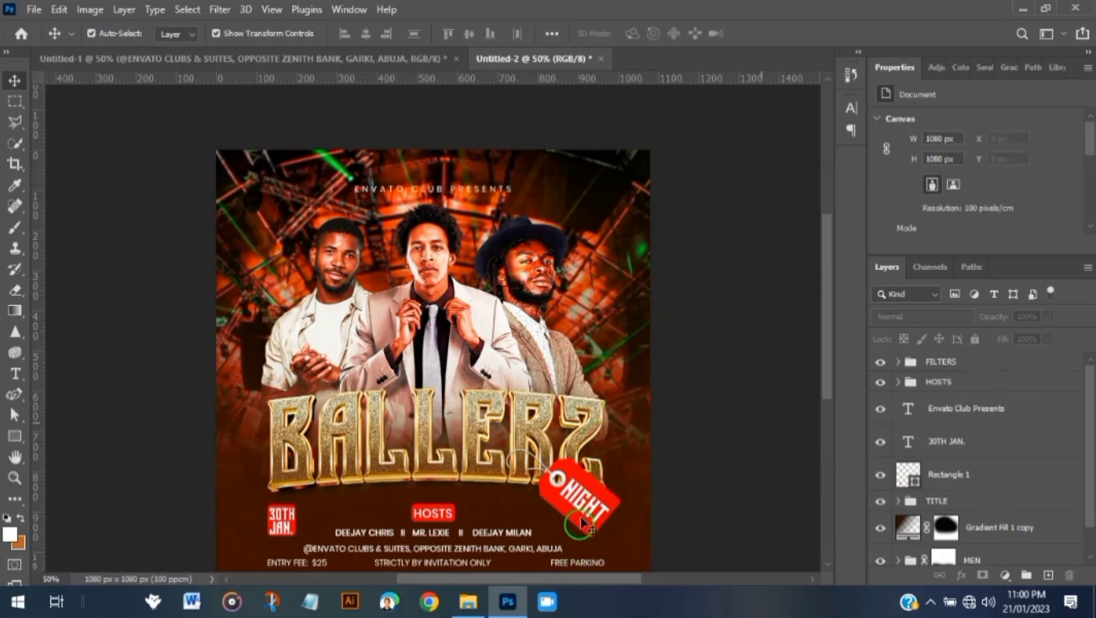
{"action": "scroll", "coordinate": [574, 464], "scroll_direction": "down", "scroll_amount": 5}
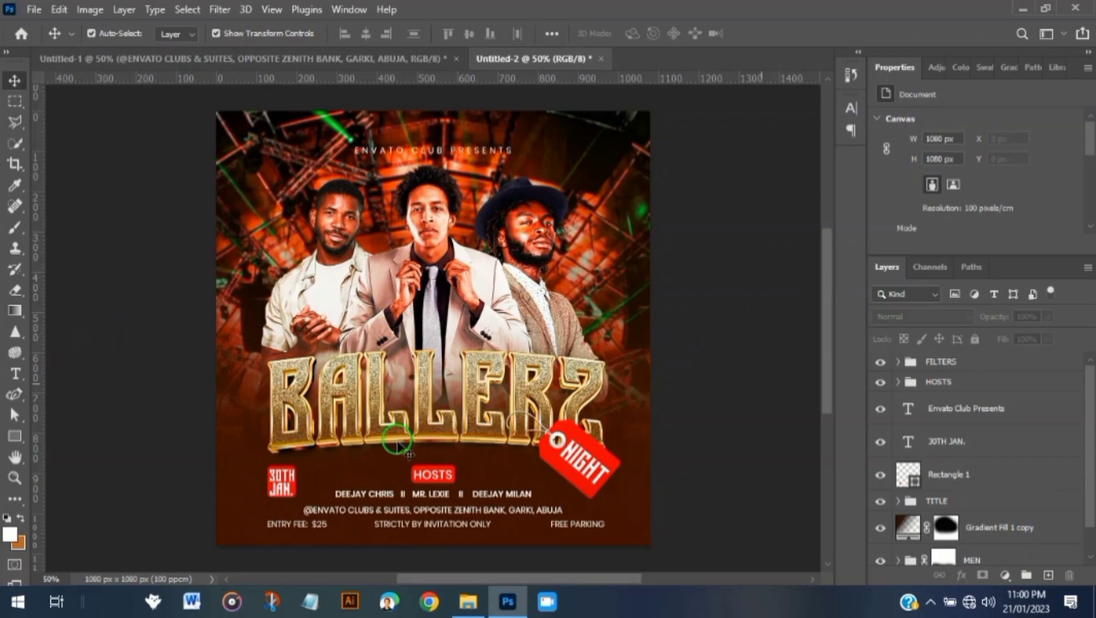
{"action": "left_click_drag", "start_coordinate": [462, 80], "coordinate": [499, 458]}
{"action": "key", "text": "ctrl+semicolon"}
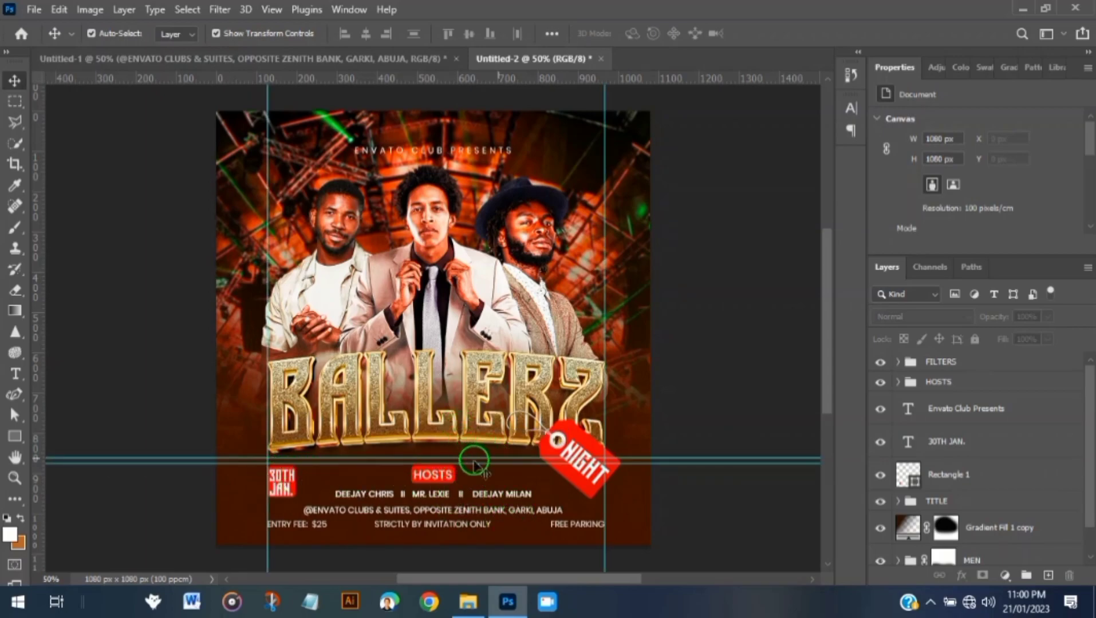
{"action": "left_click_drag", "start_coordinate": [473, 462], "coordinate": [528, 80]}
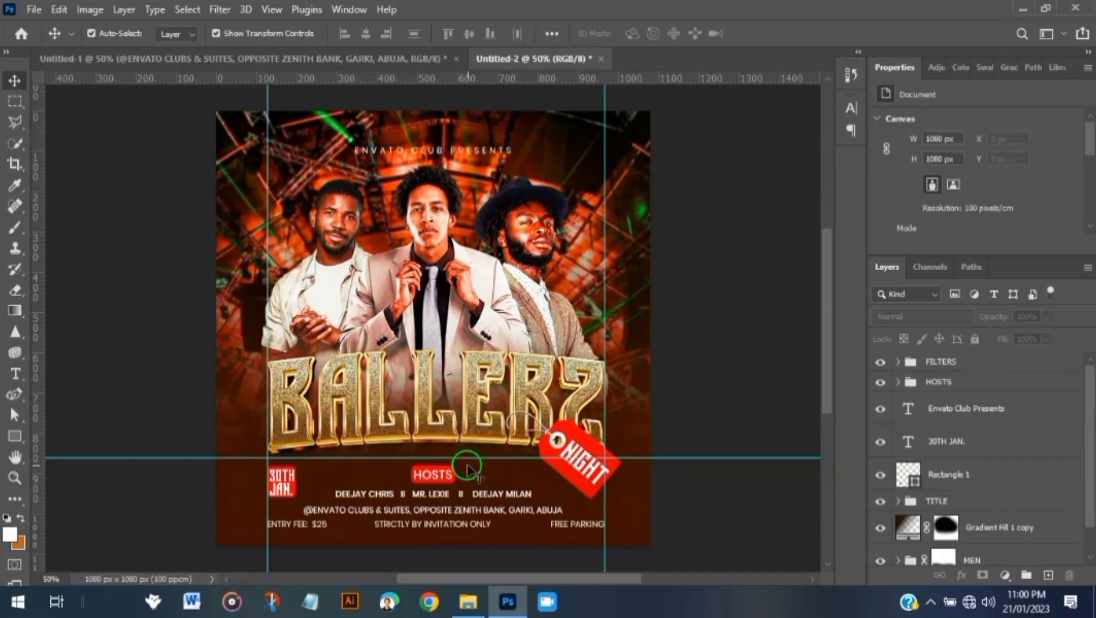
Move the Envato Club Presents text layer into the TITLE group
{"action": "left_click", "coordinate": [949, 385]}
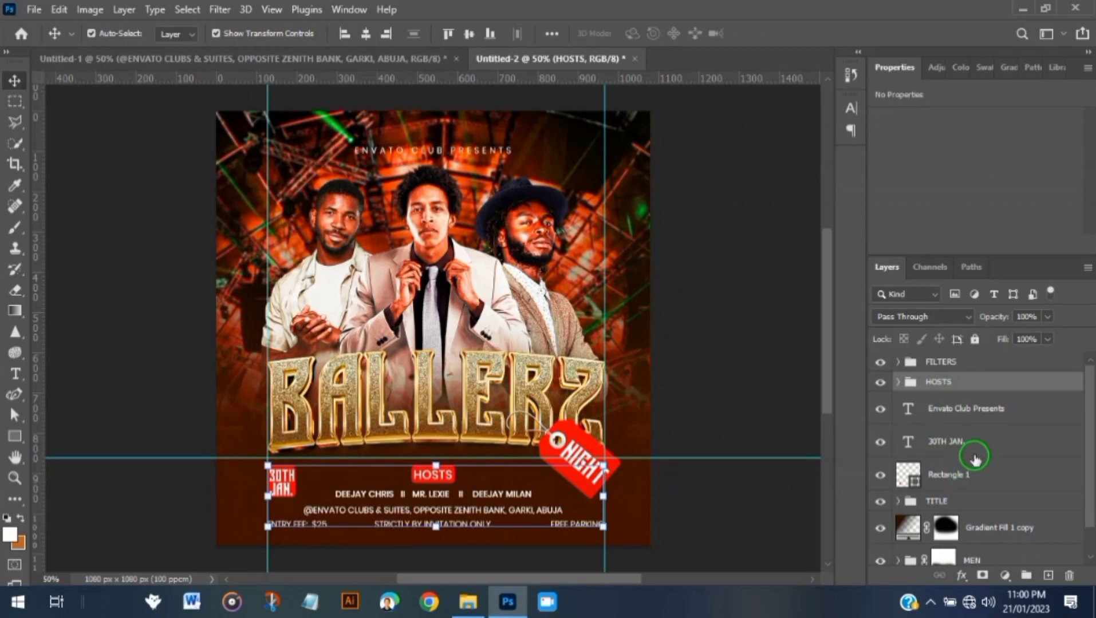
{"action": "left_click", "coordinate": [975, 484], "text": "shift"}
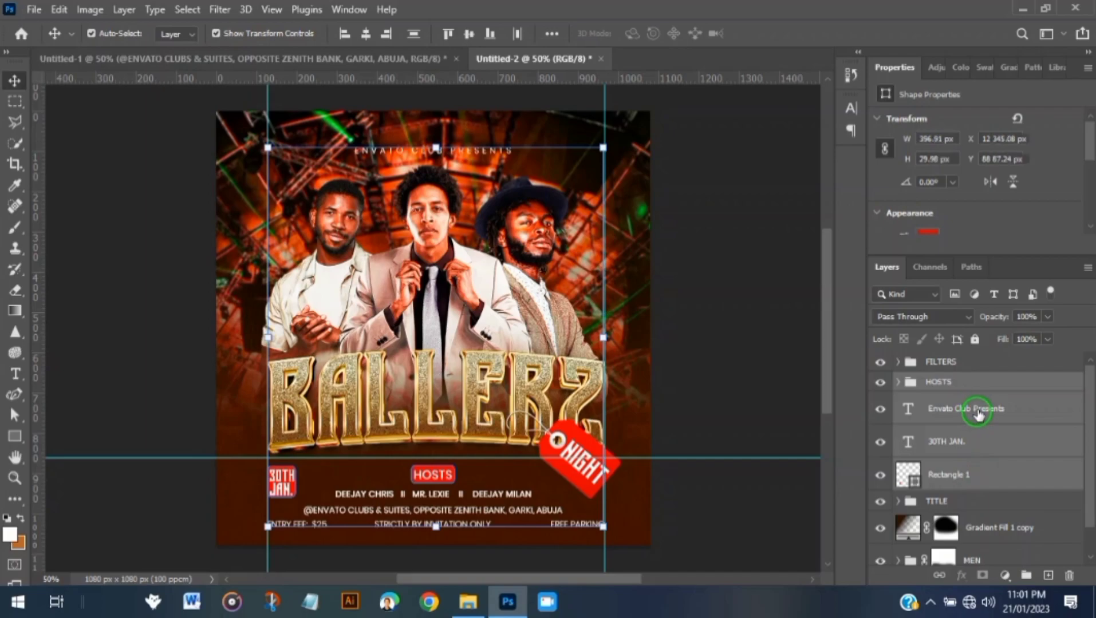
{"action": "left_click", "coordinate": [978, 415]}
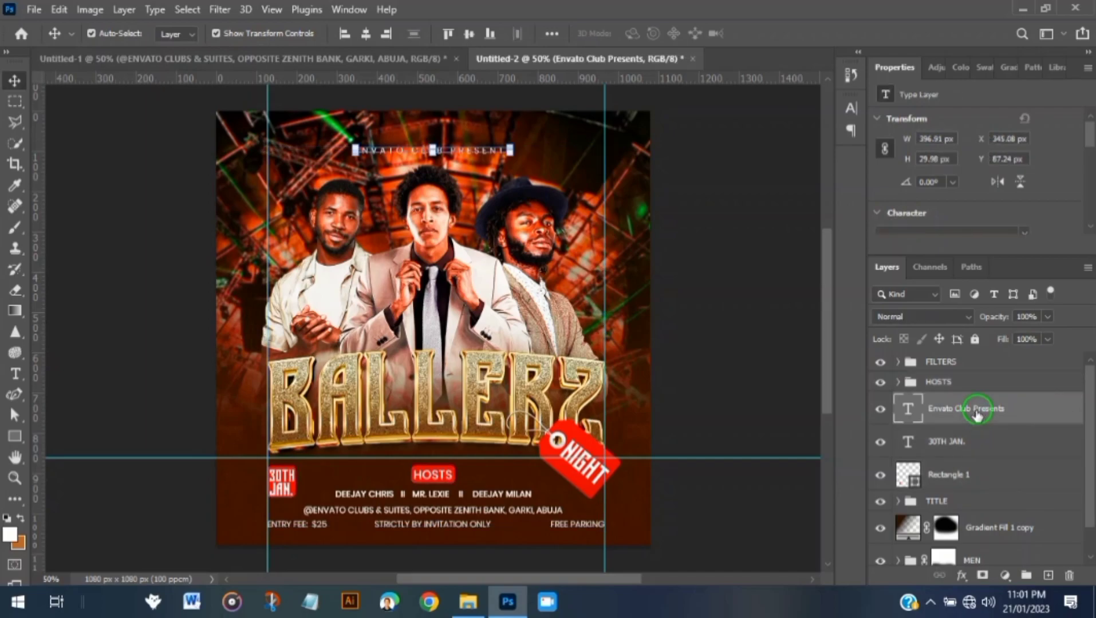
{"action": "left_click_drag", "start_coordinate": [974, 407], "coordinate": [971, 487]}
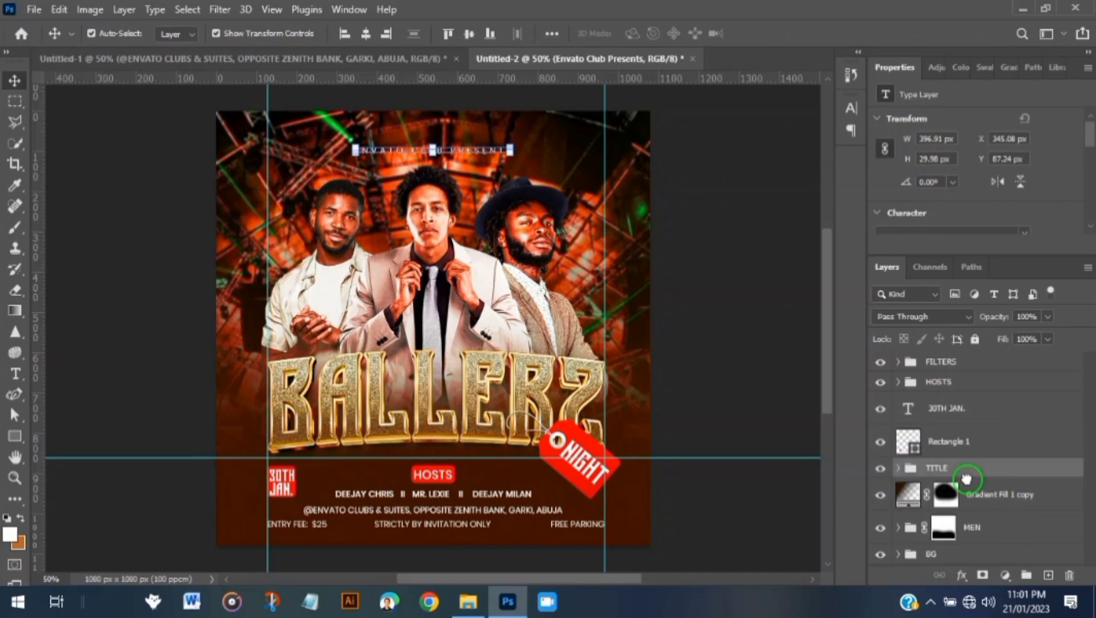
Group the Rectangle 1, 30TH JAN. and HOSTS items and name the group FOOTERS
{"action": "left_click", "coordinate": [981, 445]}
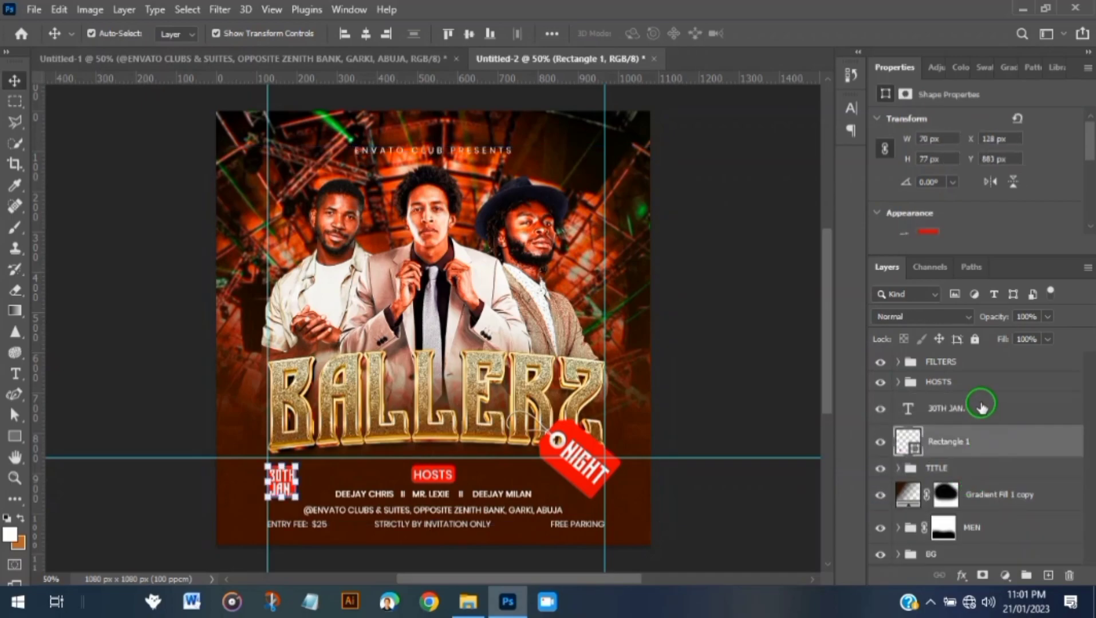
{"action": "left_click", "coordinate": [977, 394], "text": "shift"}
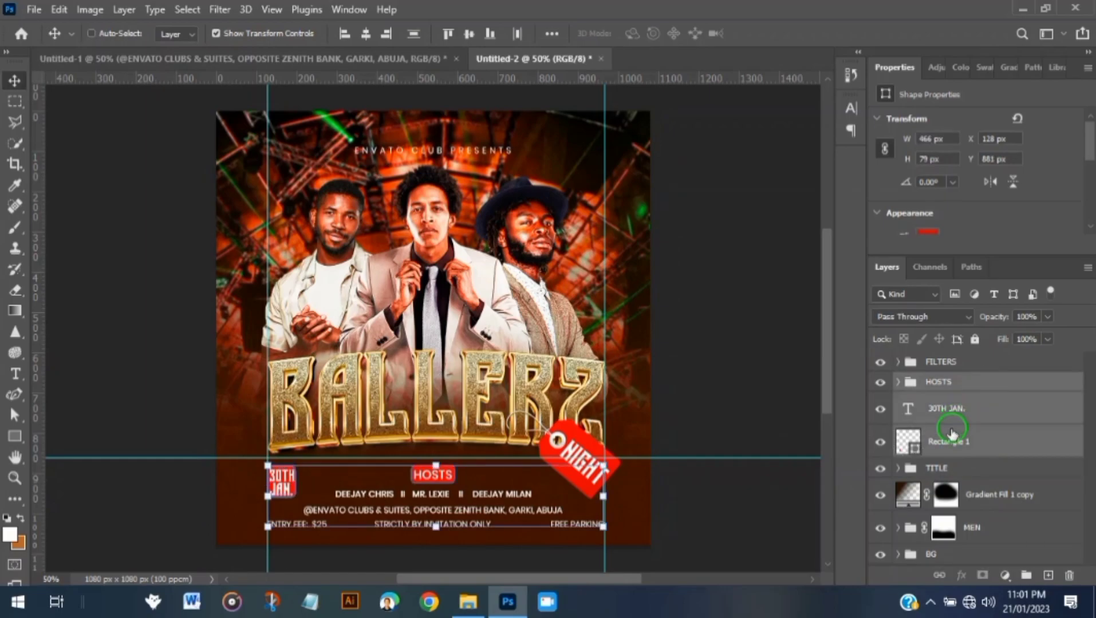
{"action": "key", "text": "ctrl+g"}
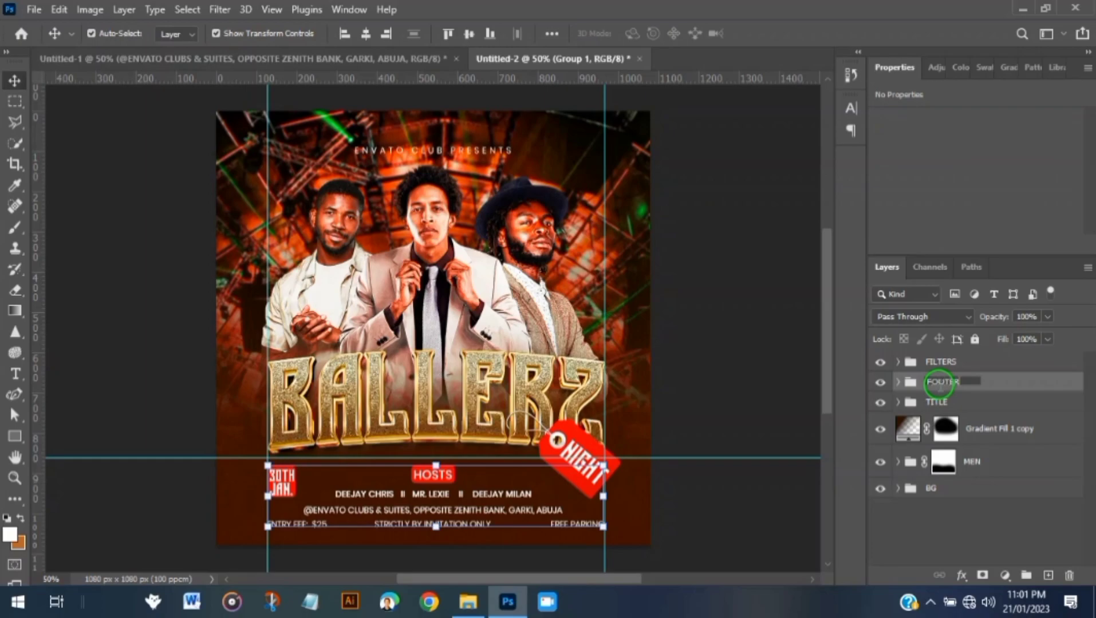
Nudge the FOOTERS group up until its upper edge meets the horizontal guide, and hide the guides
{"action": "key", "text": "Up"}
{"action": "key", "text": "Up"}
{"action": "key", "text": "Up"}
{"action": "key", "text": "Up"}
{"action": "key", "text": "Up"}
{"action": "key", "text": "Up"}
{"action": "key", "text": "Up"}
{"action": "key", "text": "Up"}
{"action": "key", "text": "Up"}
{"action": "key", "text": "Up"}
{"action": "key", "text": "Up"}
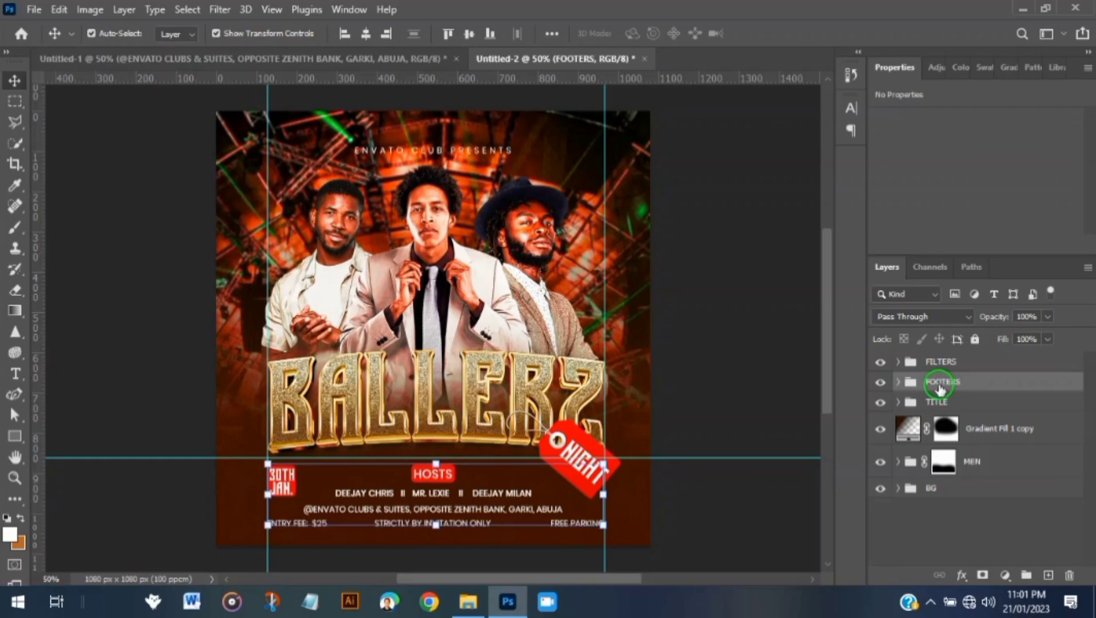
{"action": "key", "text": "Up"}
{"action": "key", "text": "Up"}
{"action": "key", "text": "Up"}
{"action": "key", "text": "Up"}
{"action": "key", "text": "Up"}
{"action": "key", "text": "Up"}
{"action": "key", "text": "Up"}
{"action": "key", "text": "Up"}
{"action": "key", "text": "Up"}
{"action": "key", "text": "Up"}
{"action": "key", "text": "Up"}
{"action": "key", "text": "Up"}
{"action": "key", "text": "Up"}
{"action": "key", "text": "Up"}
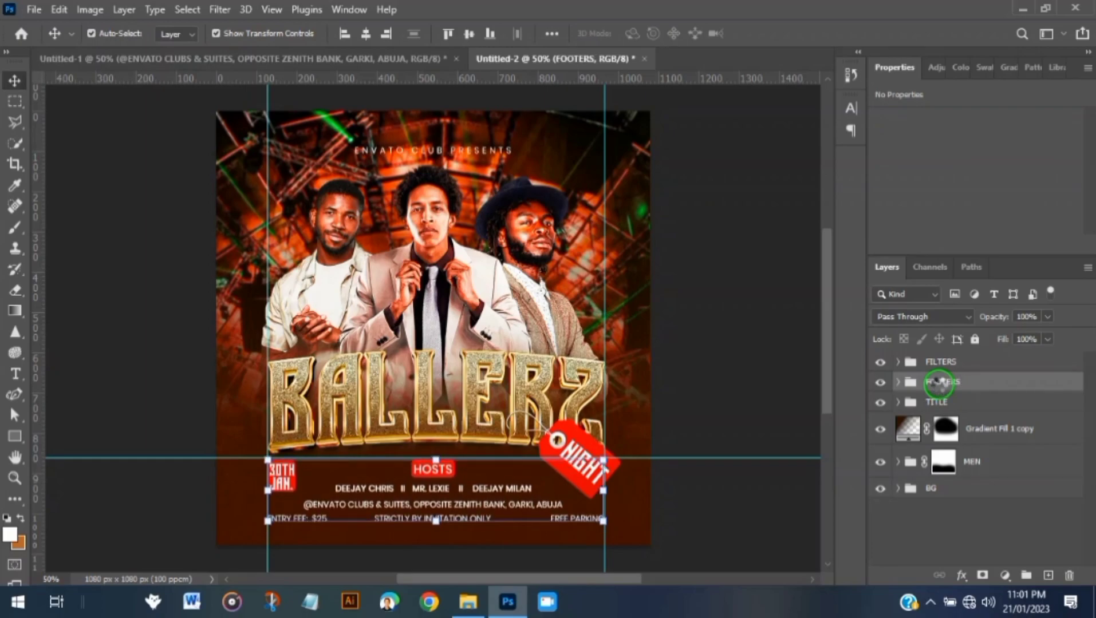
{"action": "key", "text": "Up"}
{"action": "key", "text": "Up"}
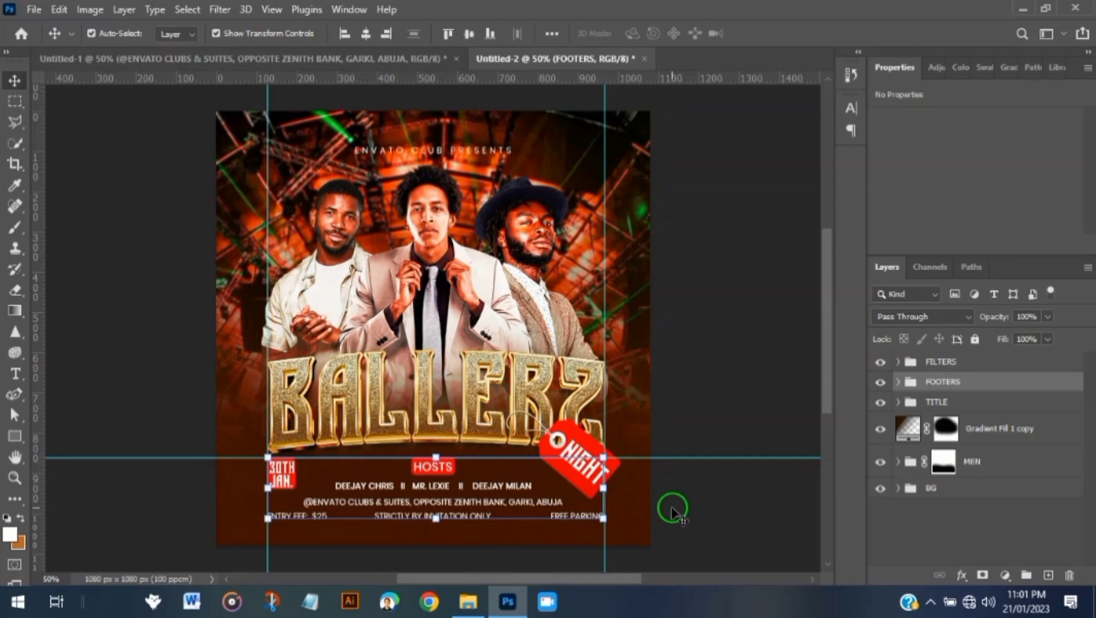
{"action": "scroll", "coordinate": [681, 389], "scroll_direction": "up", "scroll_amount": 1}
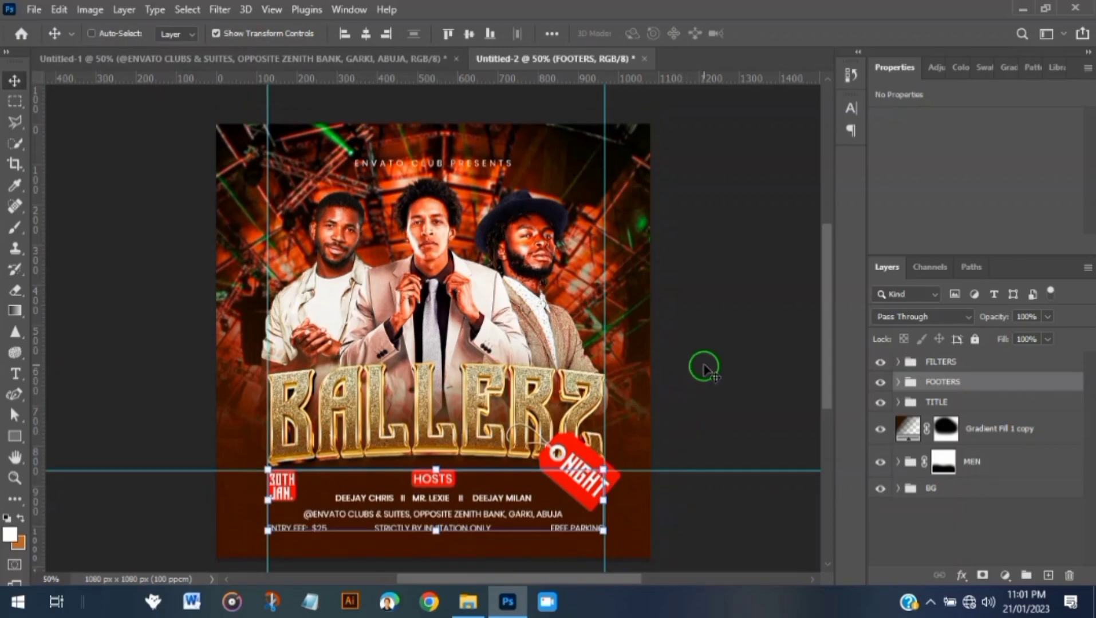
{"action": "key", "text": "ctrl+h"}
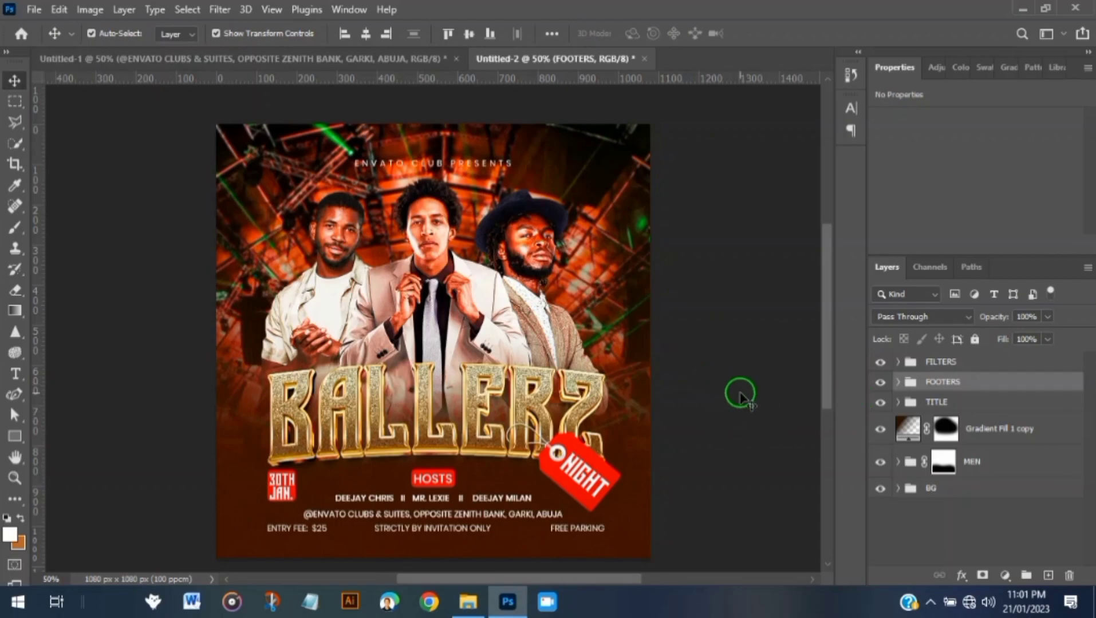
Start a quick PNG export of the flyer with the file name PARTY FLYER, and cancel without saving
{"action": "left_click", "coordinate": [34, 9]}
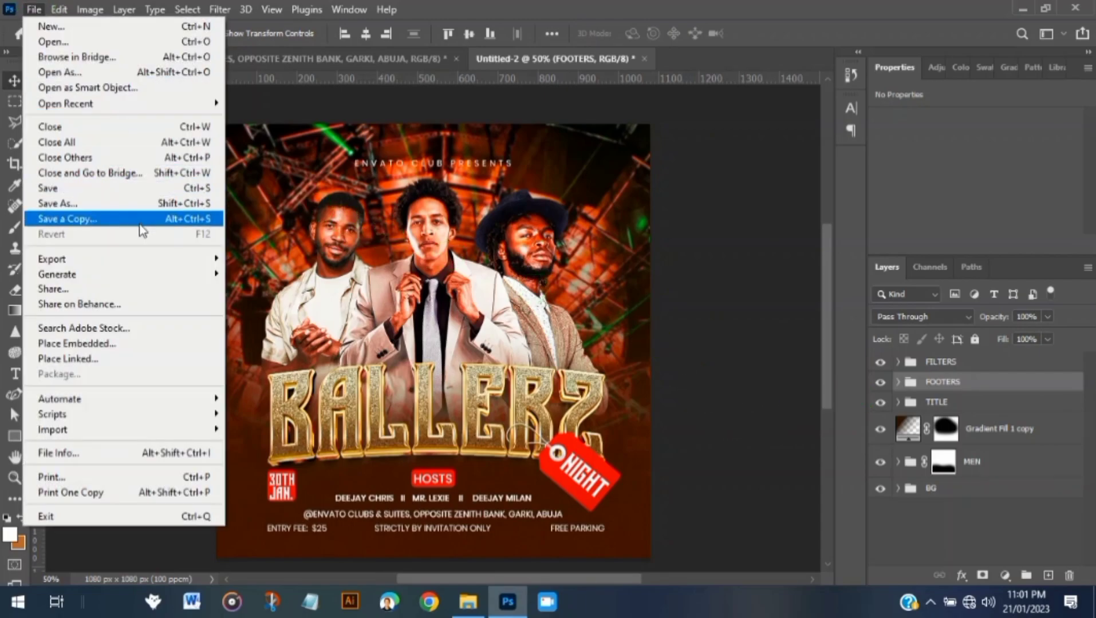
{"action": "left_click", "coordinate": [813, 315]}
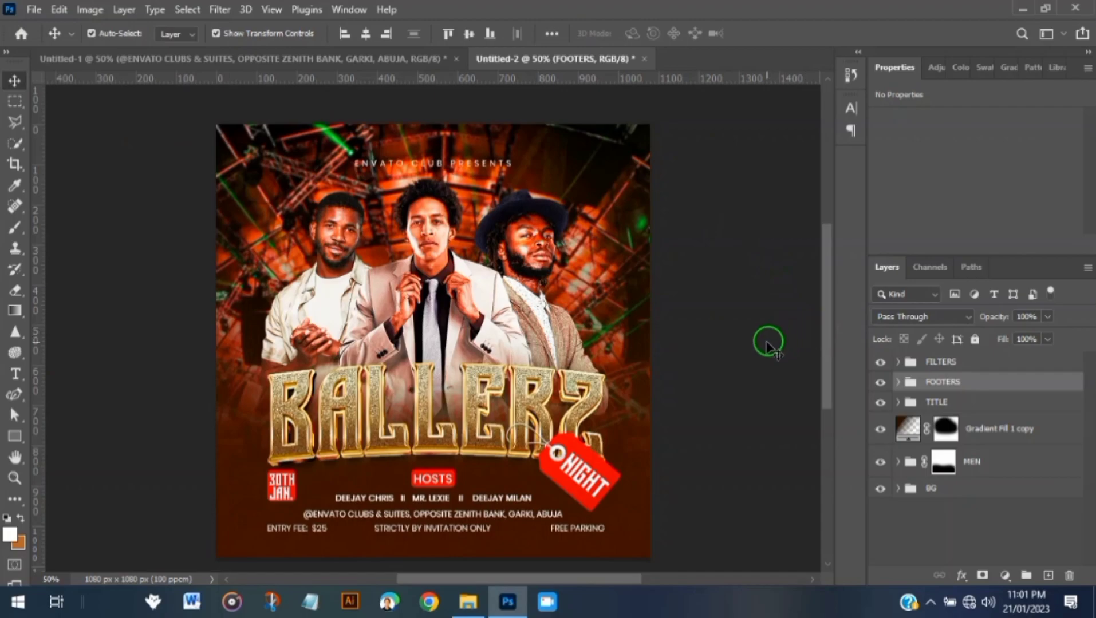
{"action": "left_click", "coordinate": [34, 9]}
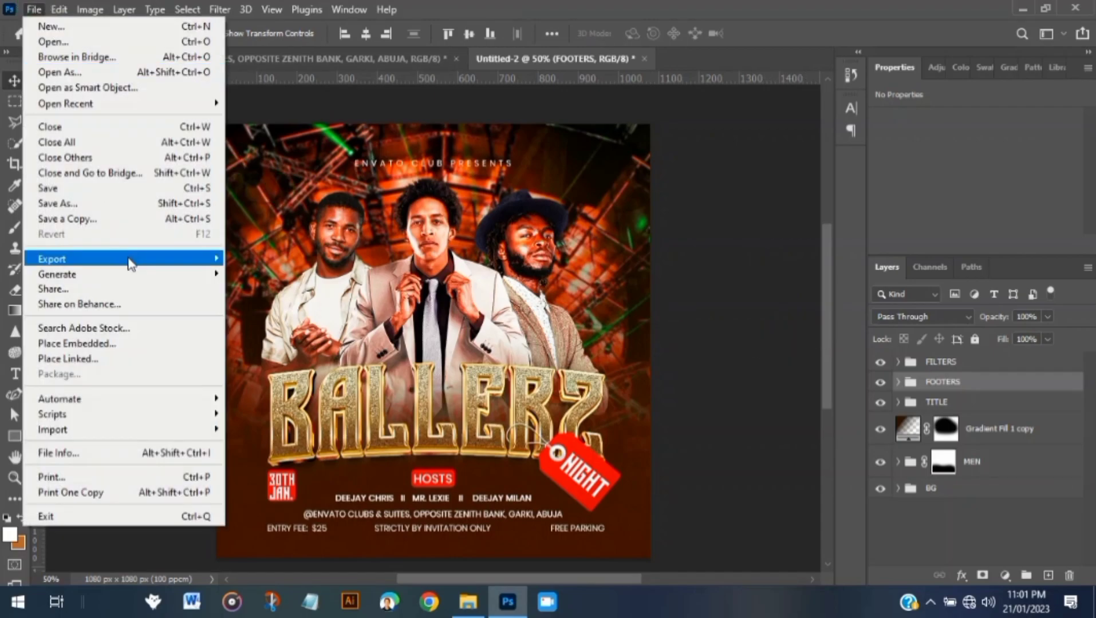
{"action": "mouse_move", "coordinate": [128, 262]}
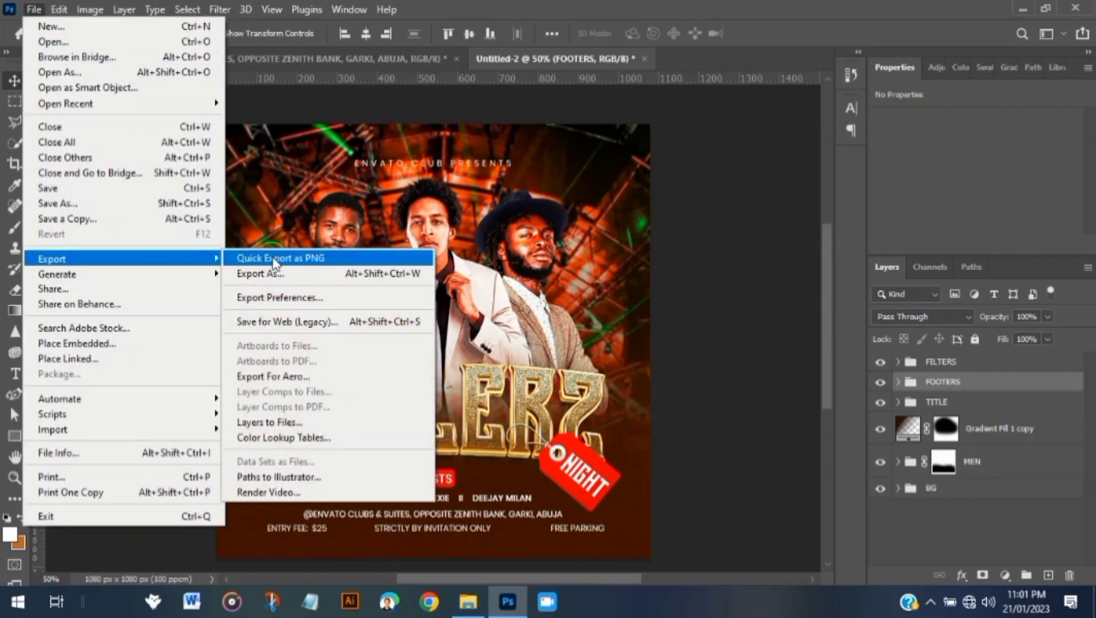
{"action": "left_click", "coordinate": [275, 259]}
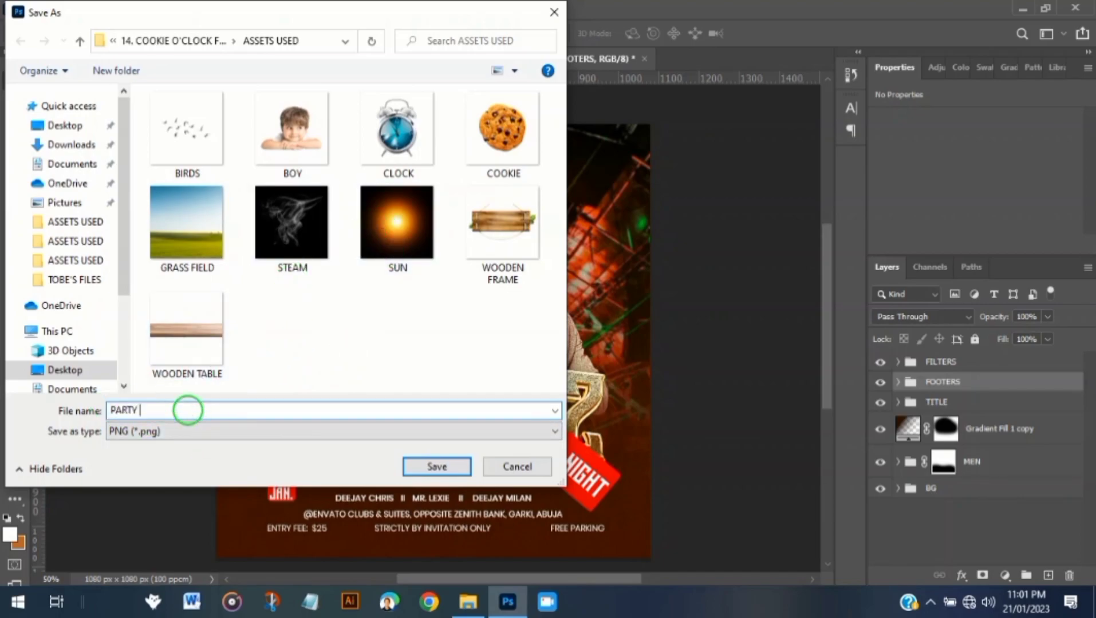
{"action": "left_click", "coordinate": [196, 430]}
{"action": "left_click", "coordinate": [213, 405]}
{"action": "left_click", "coordinate": [311, 360]}
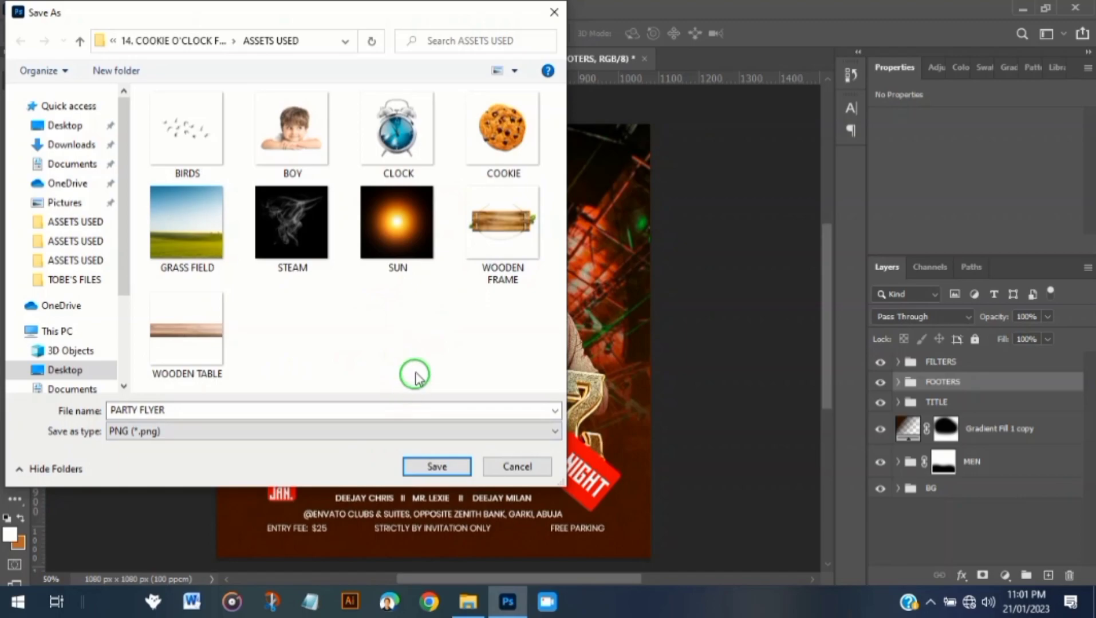
{"action": "left_click", "coordinate": [554, 12]}
Open the Export As settings for the flyer, choose JPG as the format, and review the remaining options
{"action": "scroll", "coordinate": [329, 259], "scroll_direction": "down", "scroll_amount": 2}
{"action": "scroll", "coordinate": [328, 261], "scroll_direction": "down", "scroll_amount": 2}
{"action": "scroll", "coordinate": [343, 291], "scroll_direction": "up", "scroll_amount": 2}
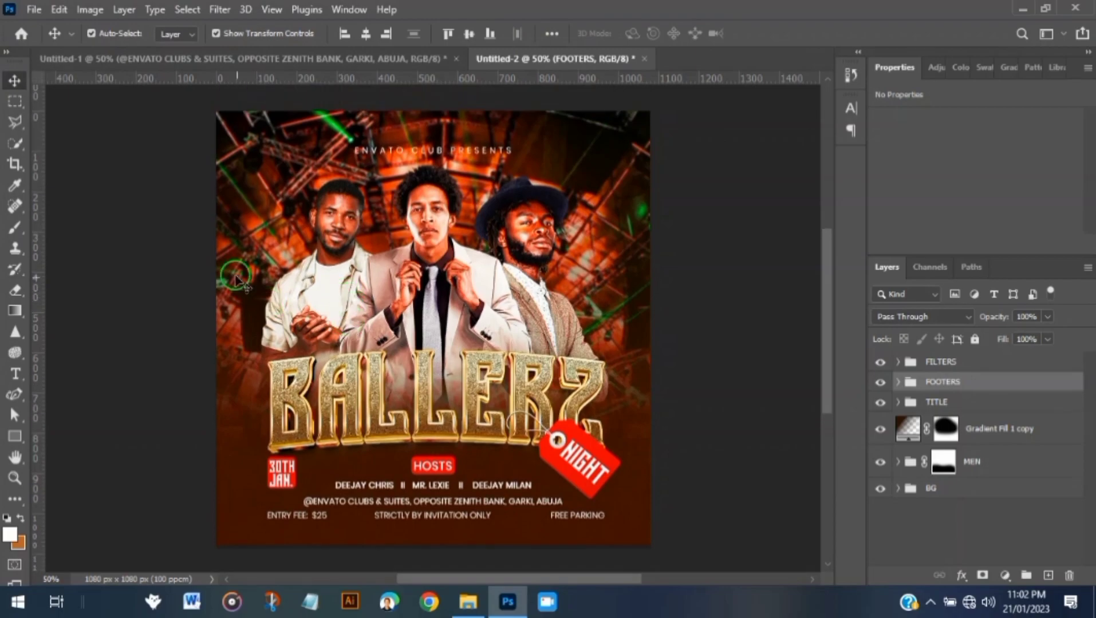
{"action": "left_click", "coordinate": [40, 12]}
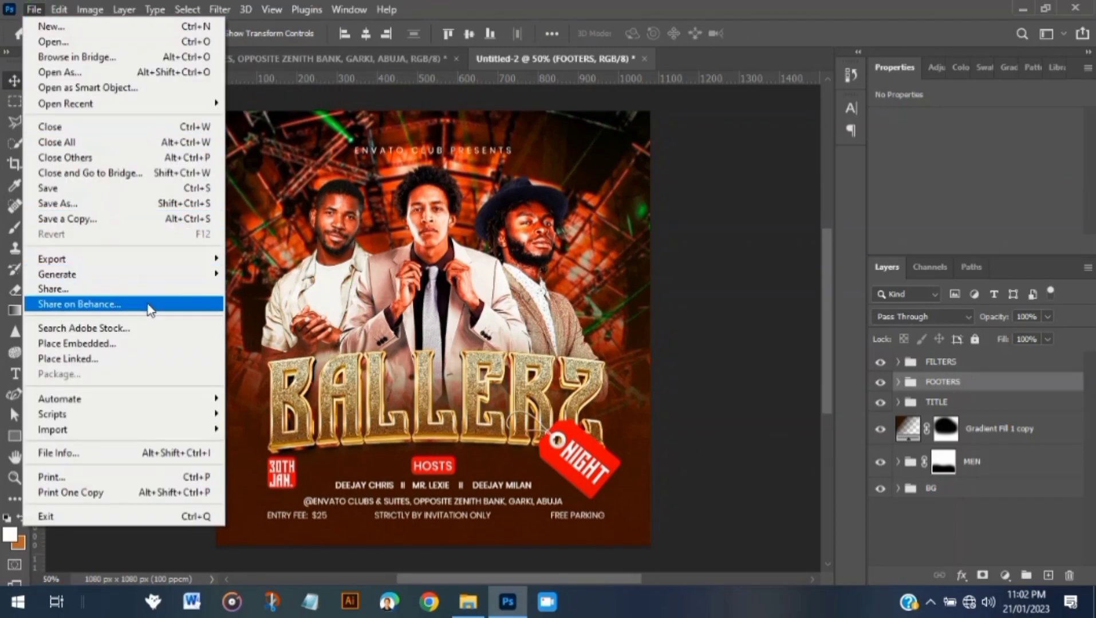
{"action": "mouse_move", "coordinate": [155, 261]}
{"action": "left_click", "coordinate": [274, 276]}
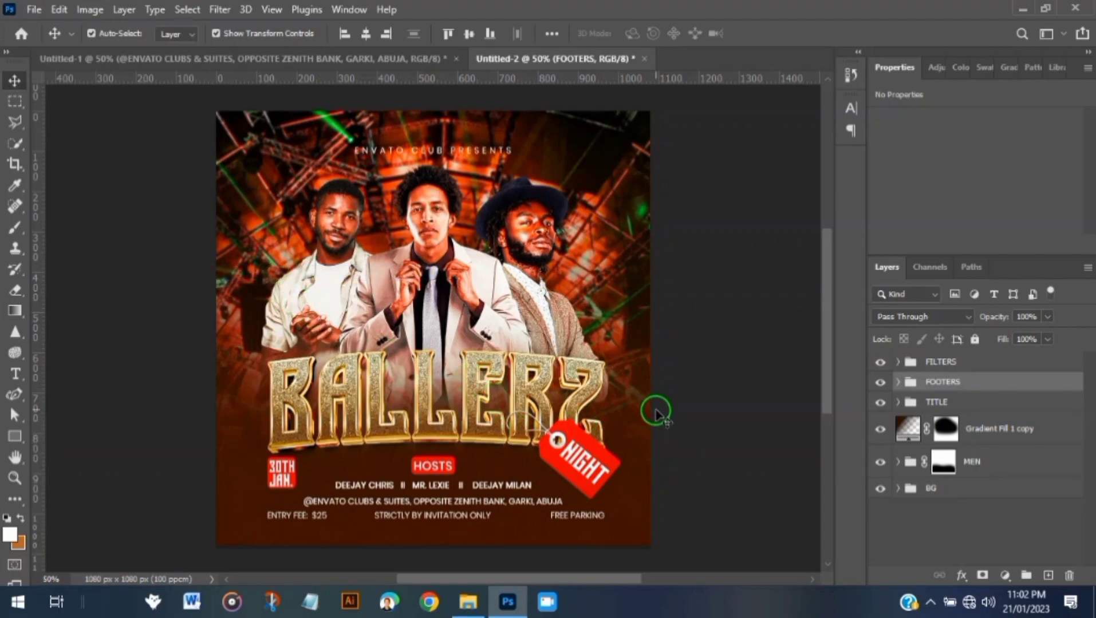
{"action": "scroll", "coordinate": [652, 401], "scroll_direction": "up", "scroll_amount": 1}
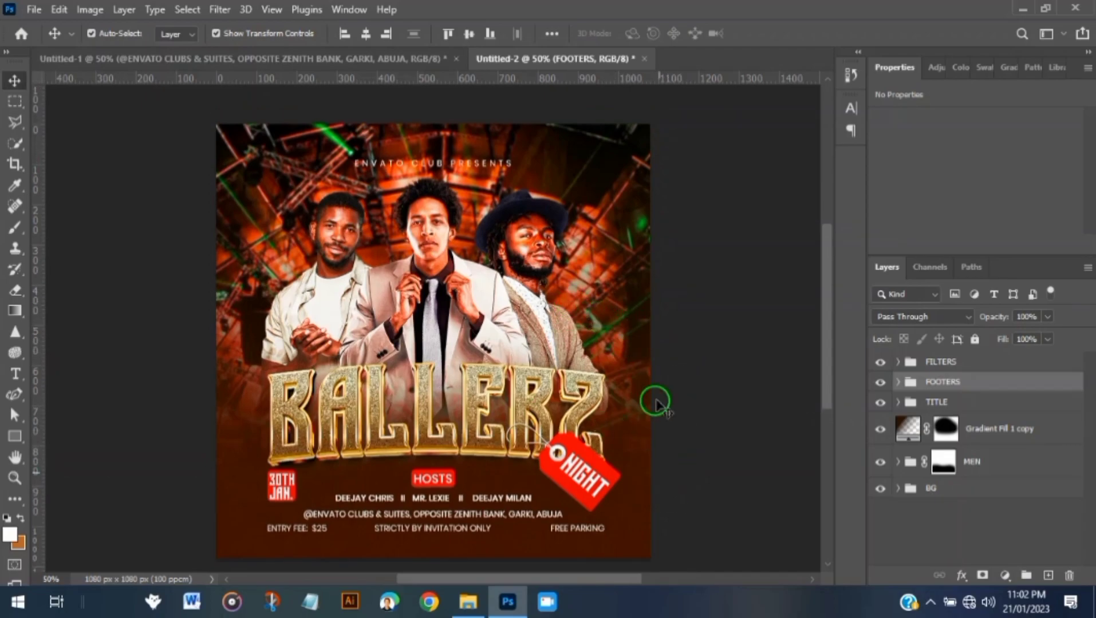
{"action": "key", "text": "ctrl+alt+shift+w"}
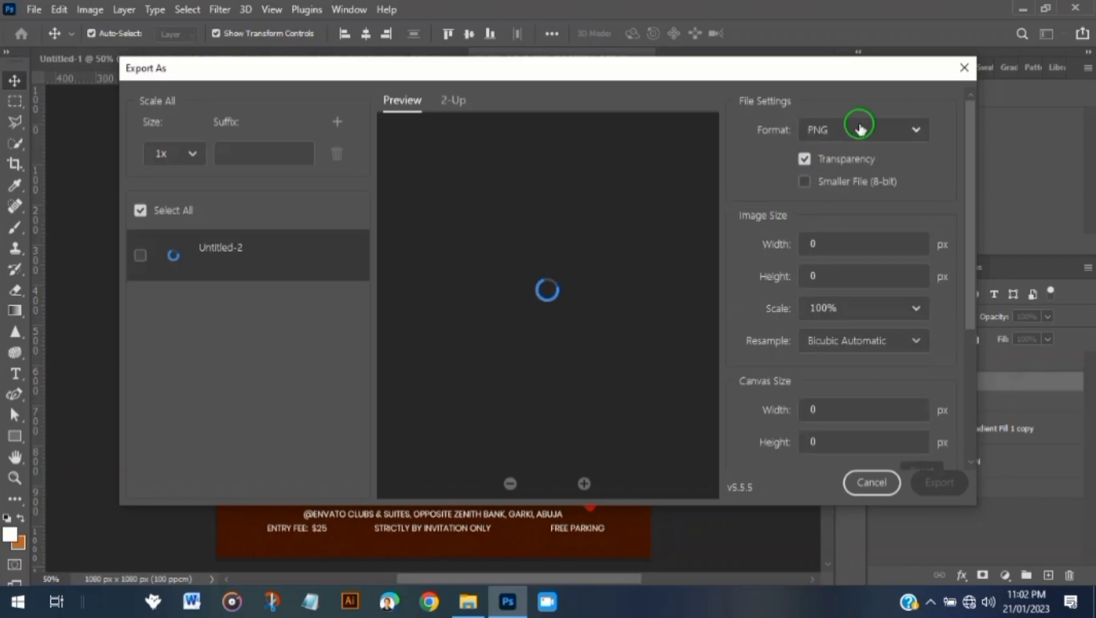
{"action": "left_click", "coordinate": [860, 128]}
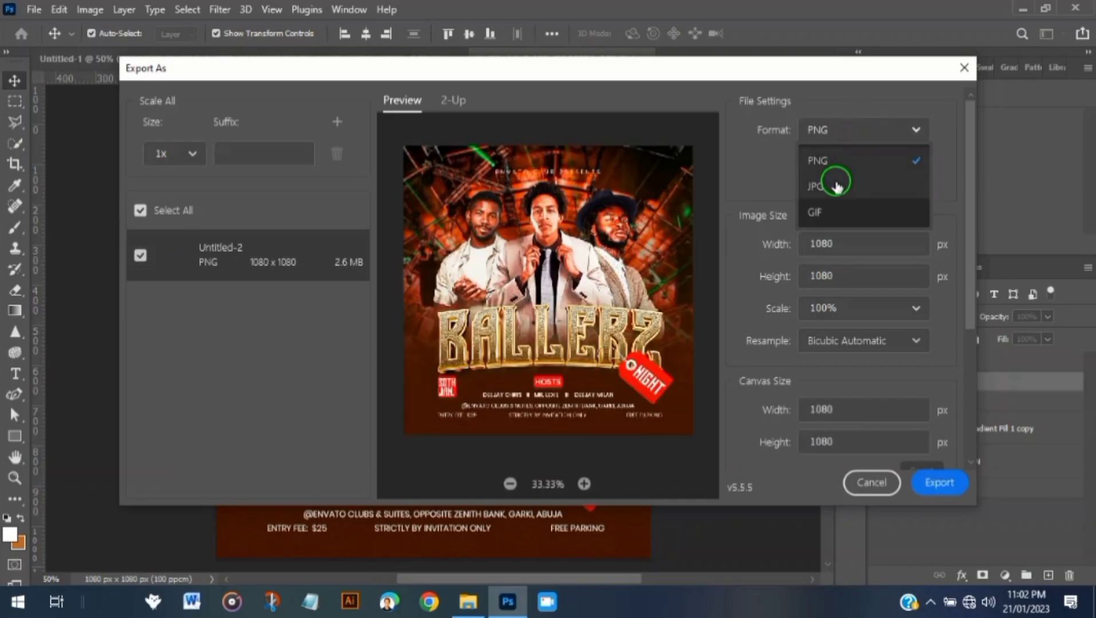
{"action": "scroll", "coordinate": [831, 186], "scroll_direction": "down", "scroll_amount": 3}
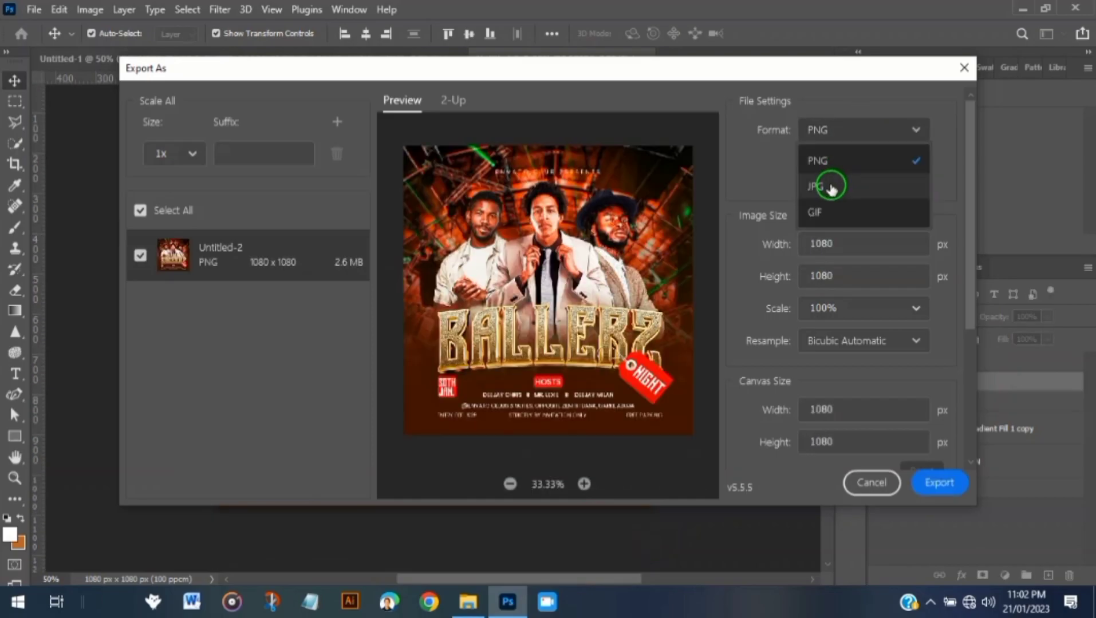
{"action": "left_click", "coordinate": [871, 195]}
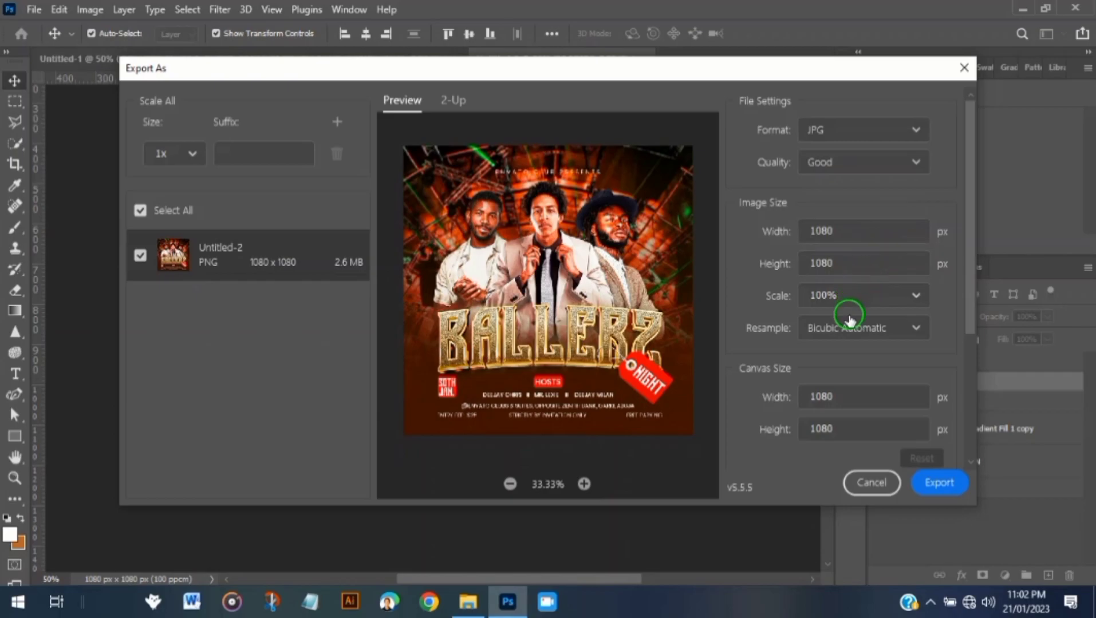
{"action": "scroll", "coordinate": [827, 223], "scroll_direction": "down", "scroll_amount": 4}
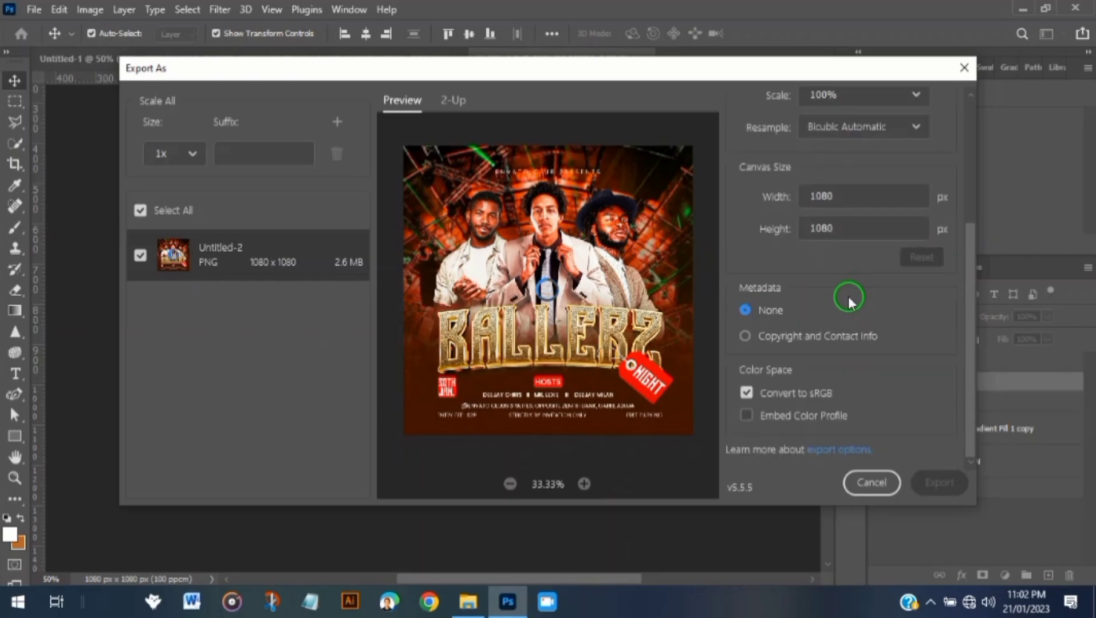
{"action": "scroll", "coordinate": [848, 320], "scroll_direction": "up", "scroll_amount": 4}
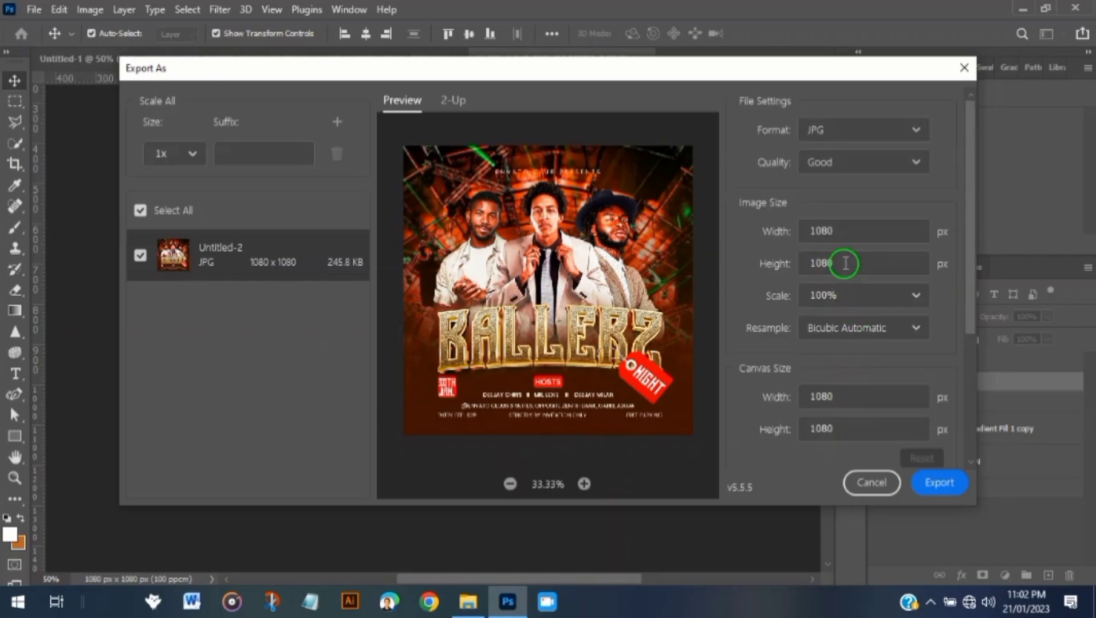
Try to set the JPG quality to Great, and close the export settings without exporting
{"action": "left_click", "coordinate": [844, 166]}
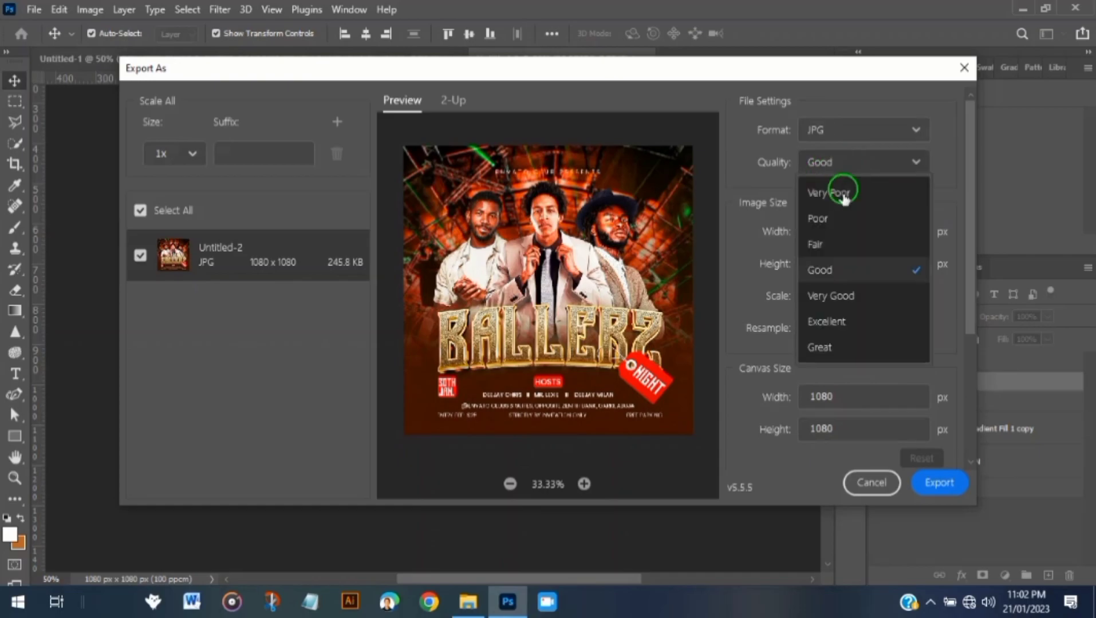
{"action": "left_click", "coordinate": [852, 348]}
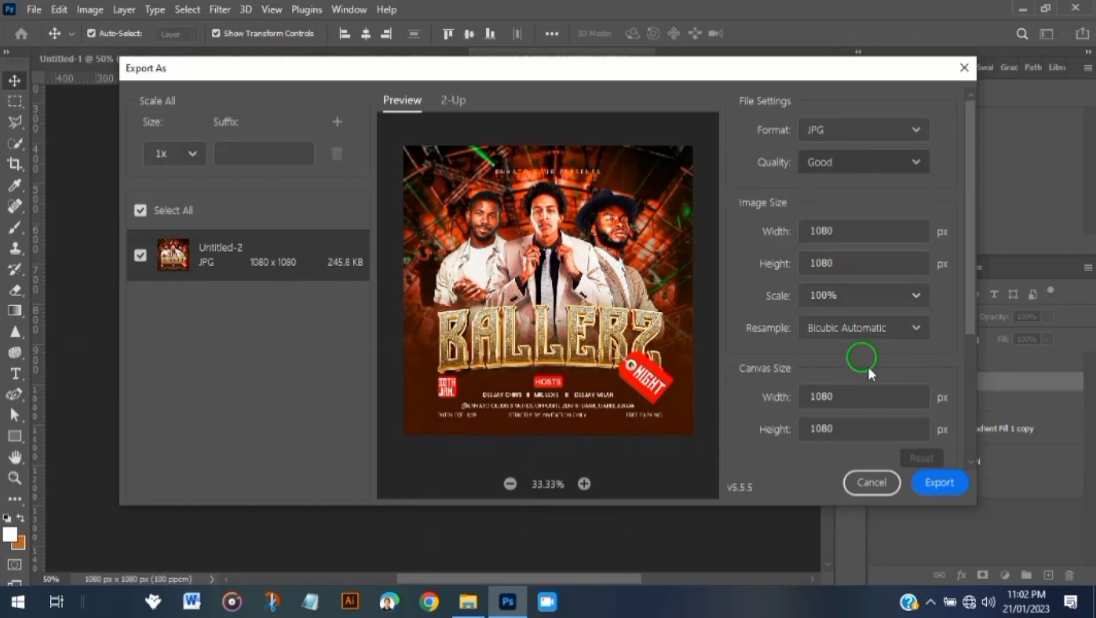
{"action": "left_click", "coordinate": [963, 70]}
{"action": "scroll", "coordinate": [620, 311], "scroll_direction": "up", "scroll_amount": 4}
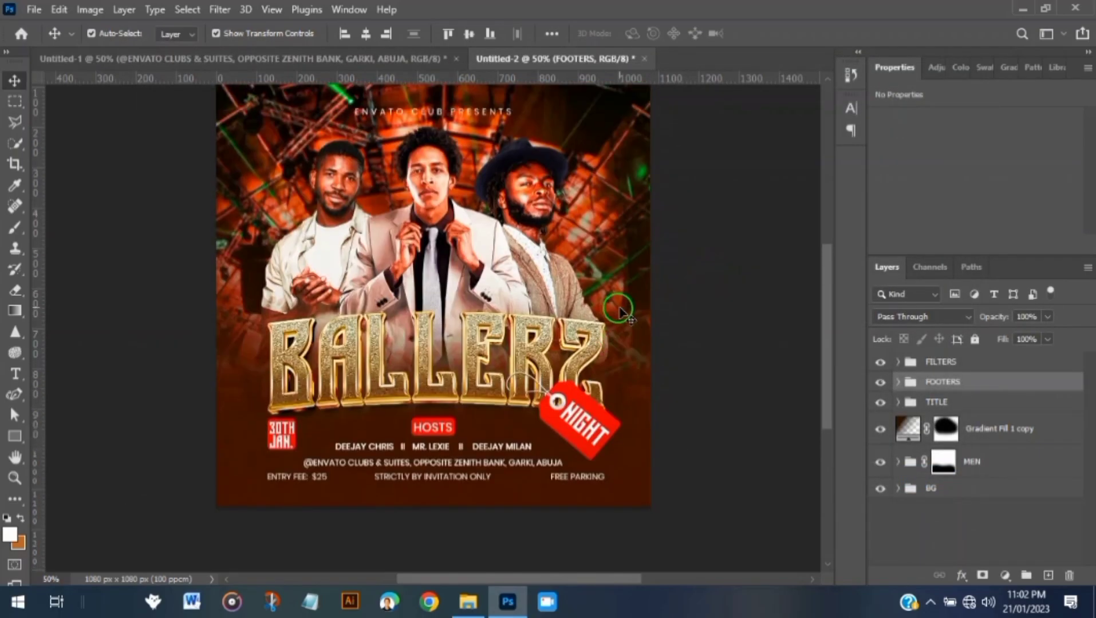